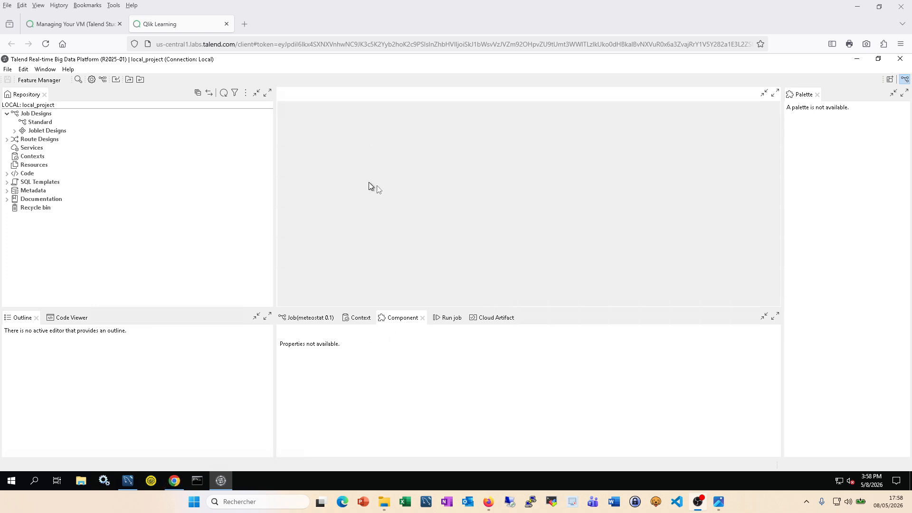
# Step: Test the Meteostat Monthly Point Data endpoint and review the 200 OK JSON of 2020 monthly records
pyautogui.click(173, 481)
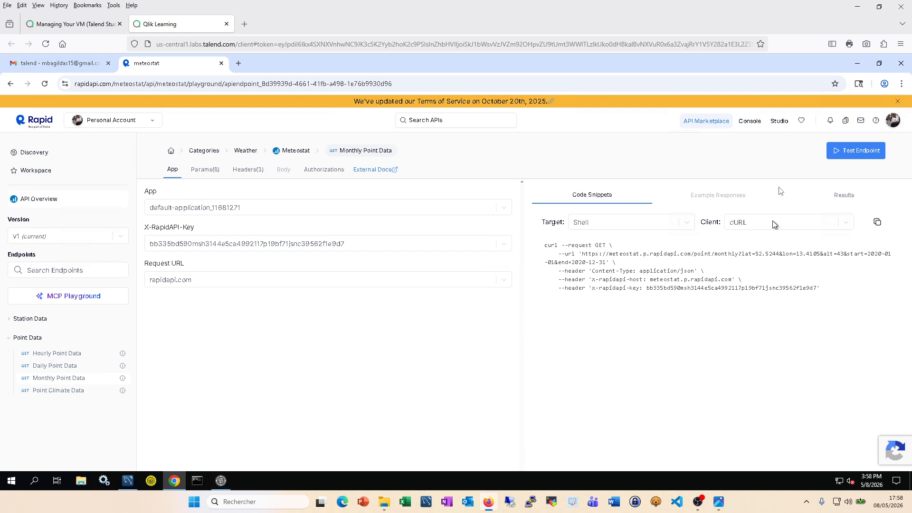
pyautogui.click(857, 156)
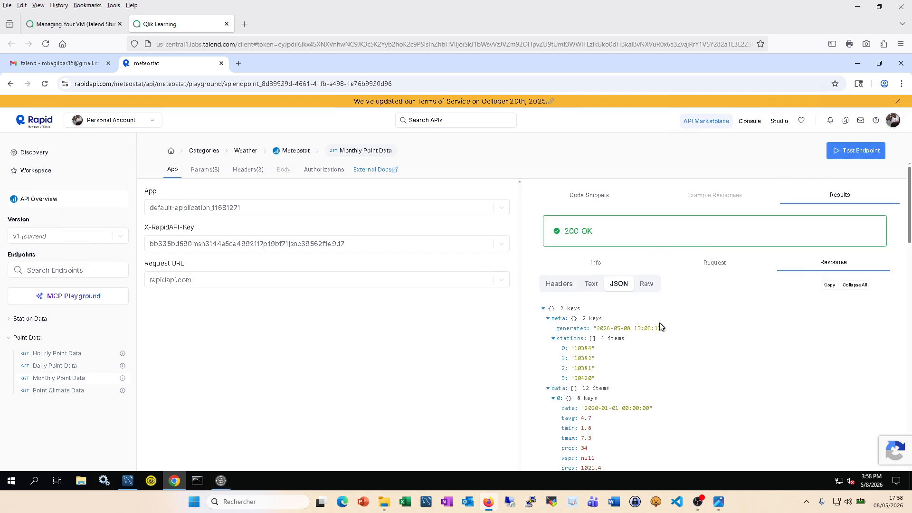
pyautogui.scroll(-2, 643, 356)
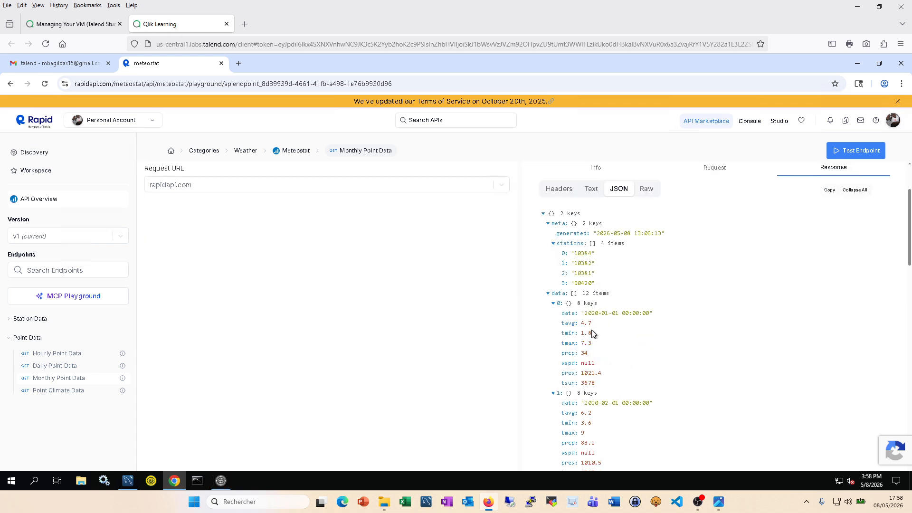
pyautogui.scroll(2, 725, 190)
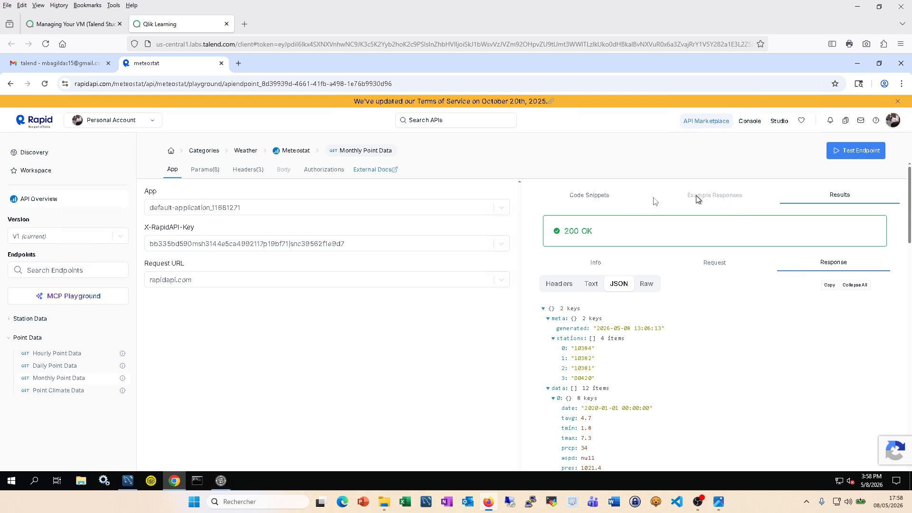
# Step: Show the Shell cURL snippet and select its endpoint URL, lat parameter and x-rapidapi-key value
pyautogui.click(599, 196)
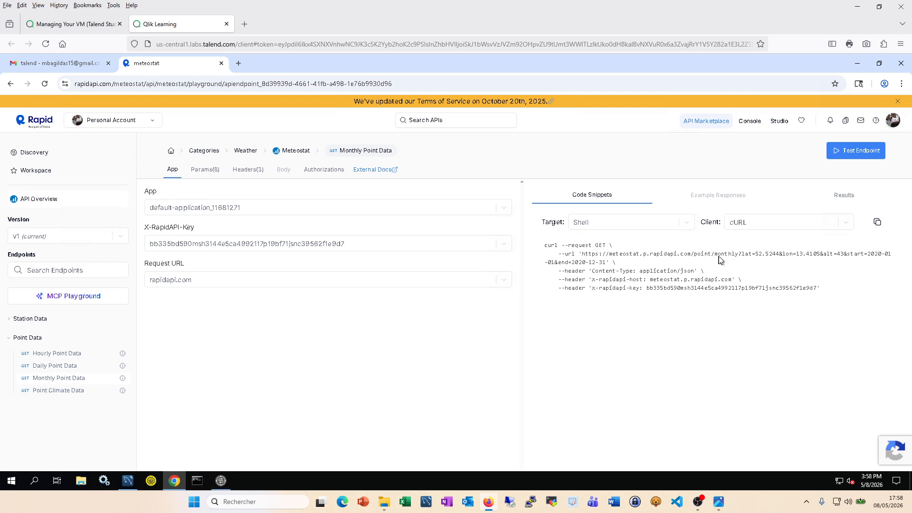
pyautogui.moveTo(739, 258); pyautogui.dragTo(582, 257)
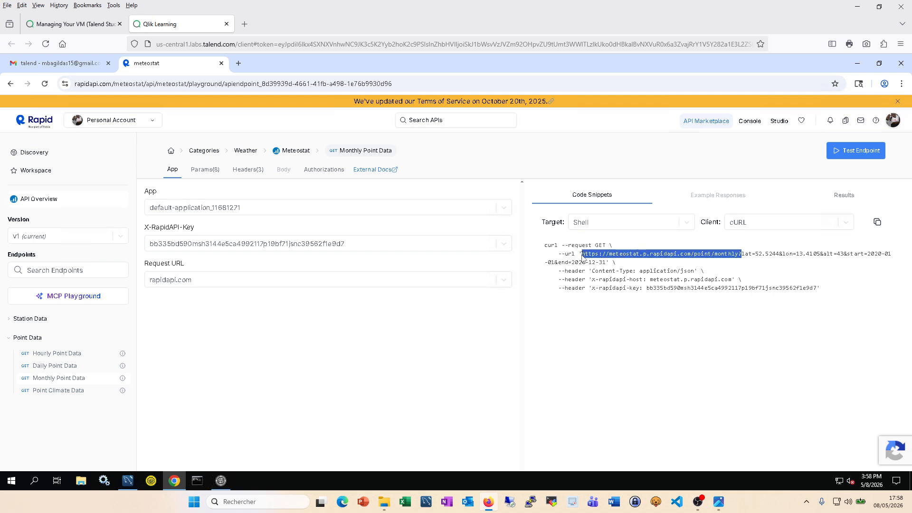
pyautogui.click(735, 257)
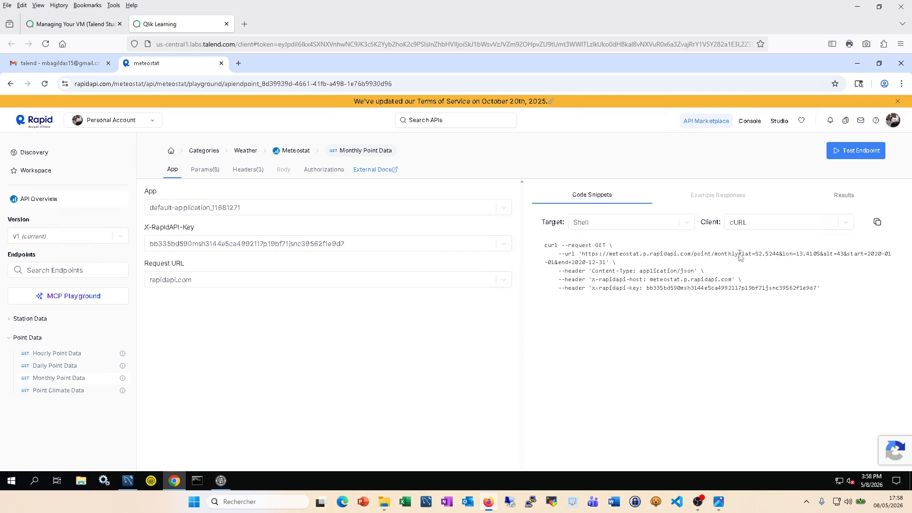
pyautogui.moveTo(738, 257); pyautogui.dragTo(582, 259)
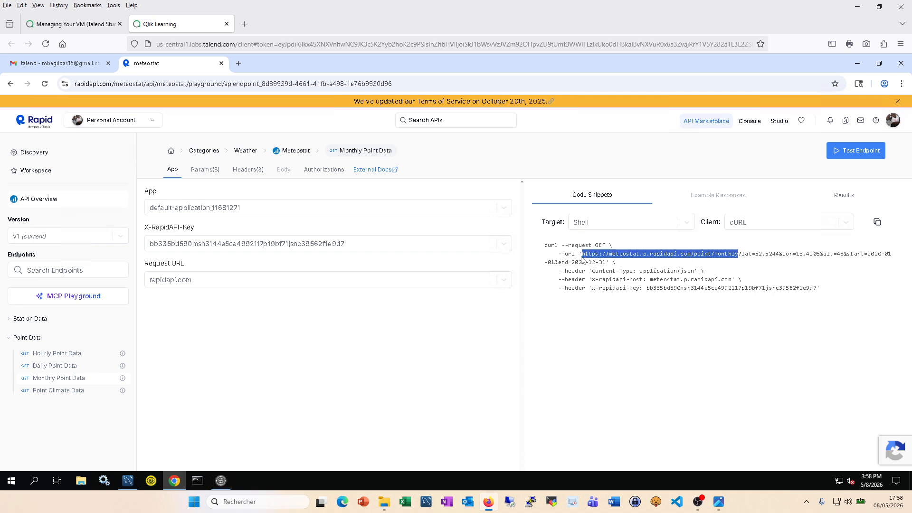
pyautogui.doubleClick(744, 255)
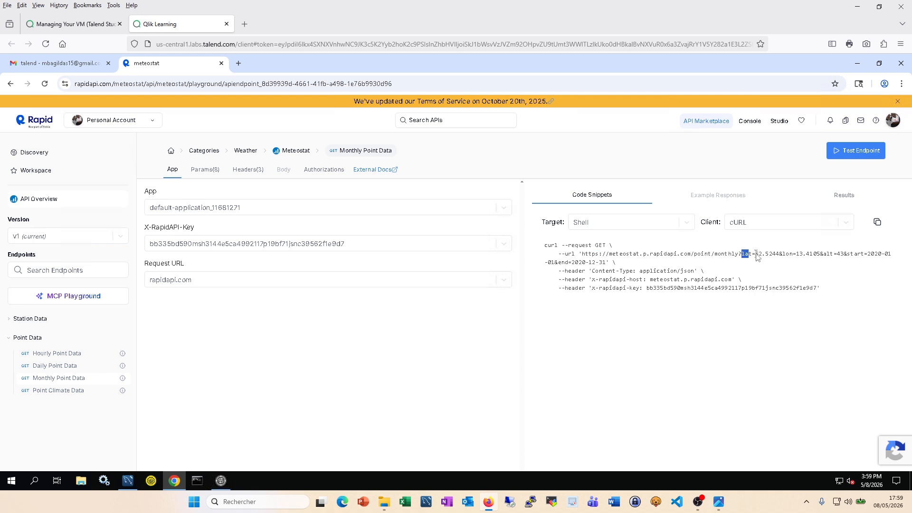
pyautogui.moveTo(757, 257); pyautogui.dragTo(759, 255)
pyautogui.moveTo(646, 288); pyautogui.dragTo(818, 289)
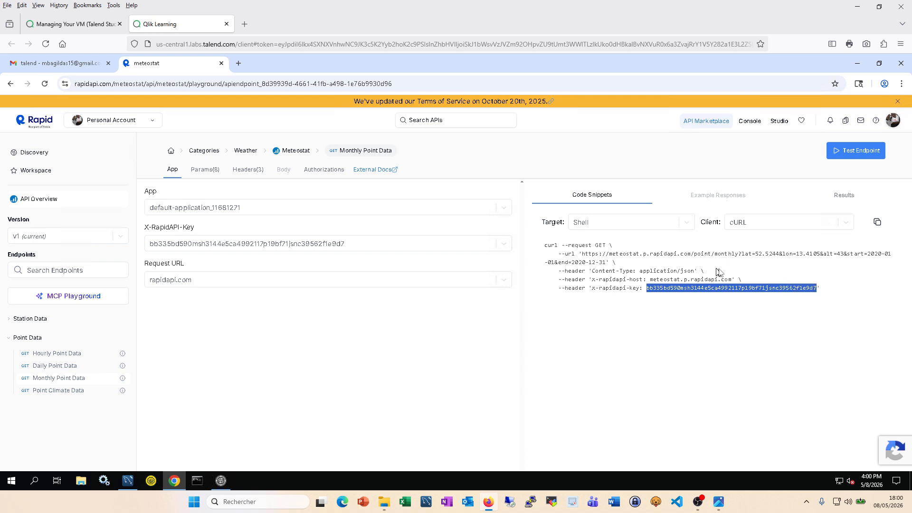
# Step: Rerun the Monthly Point Data test and scroll through the monthly temperature, precipitation and pressure JSON
pyautogui.click(865, 152)
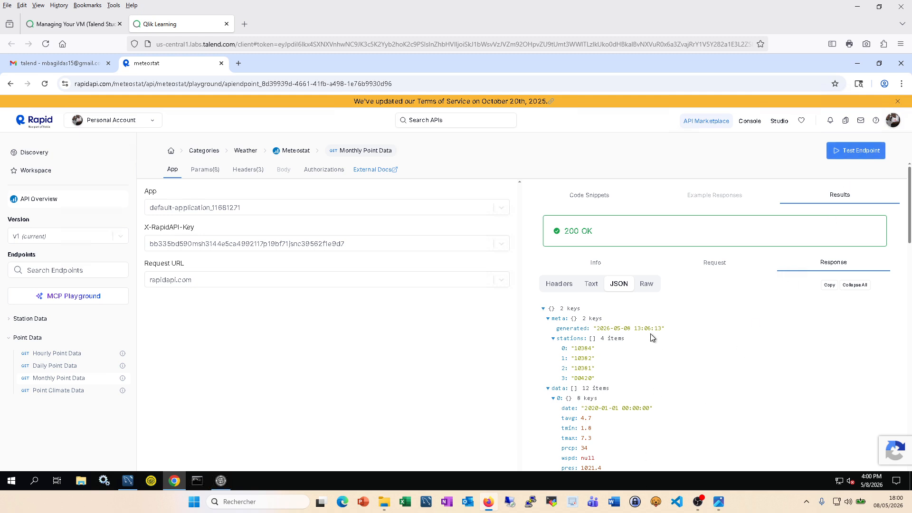
pyautogui.scroll(-2, 651, 337)
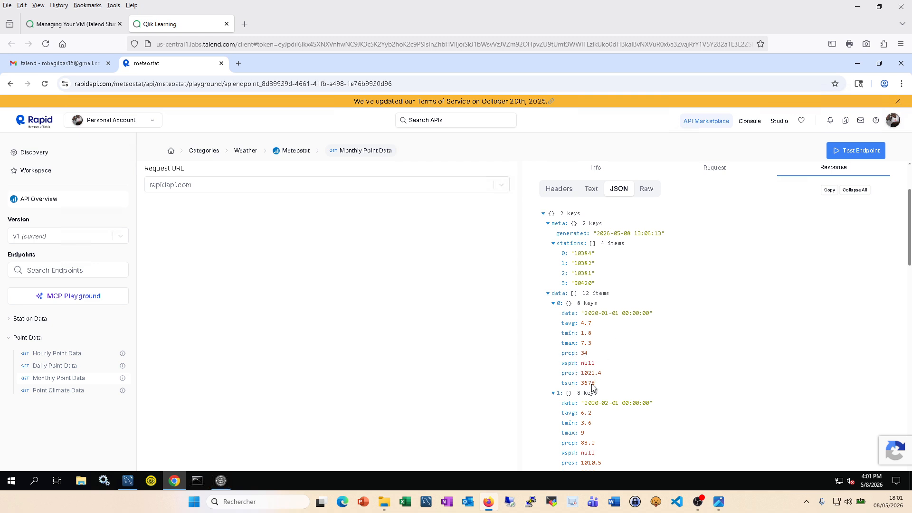
pyautogui.scroll(-1, 593, 383)
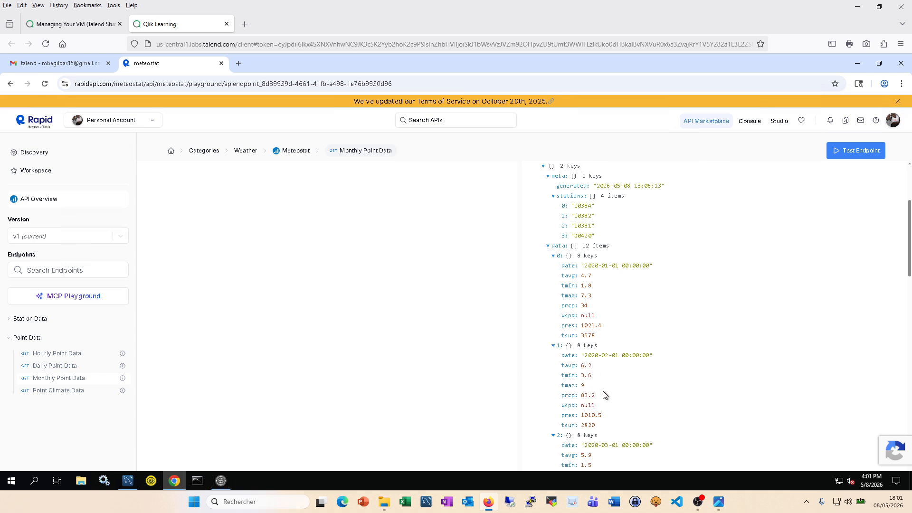
pyautogui.scroll(3, 603, 392)
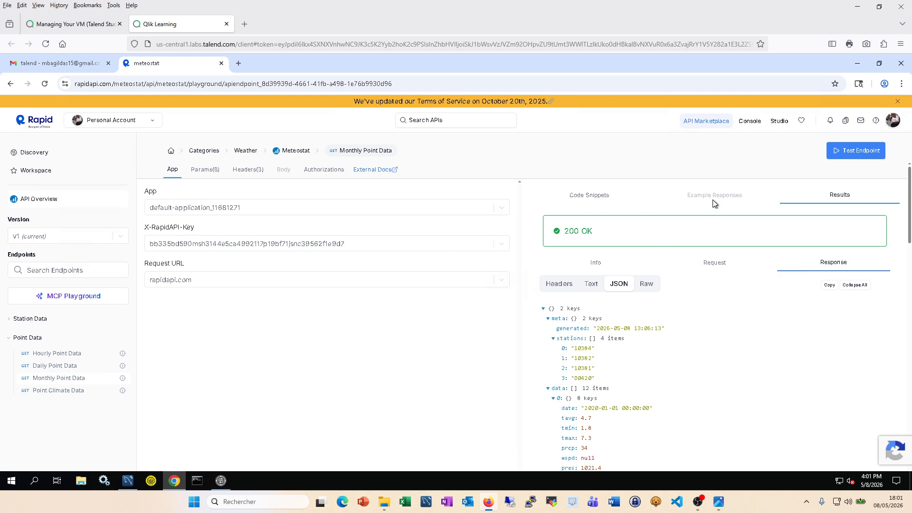
# Step: Show the Shell cURL code snippet for the Monthly Point Data request again
pyautogui.click(600, 203)
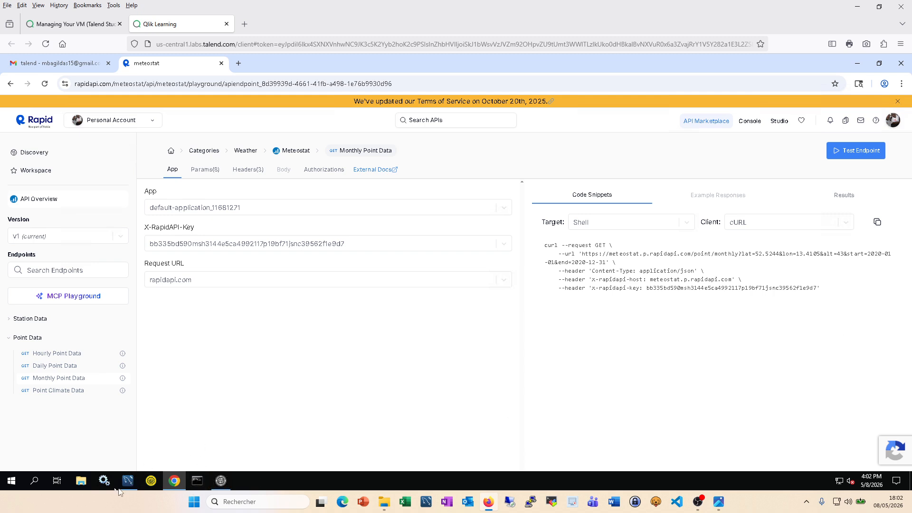
# Step: Connect MySQL Workbench to the Local instance MySQL57 server with its password
pyautogui.moveTo(133, 483)
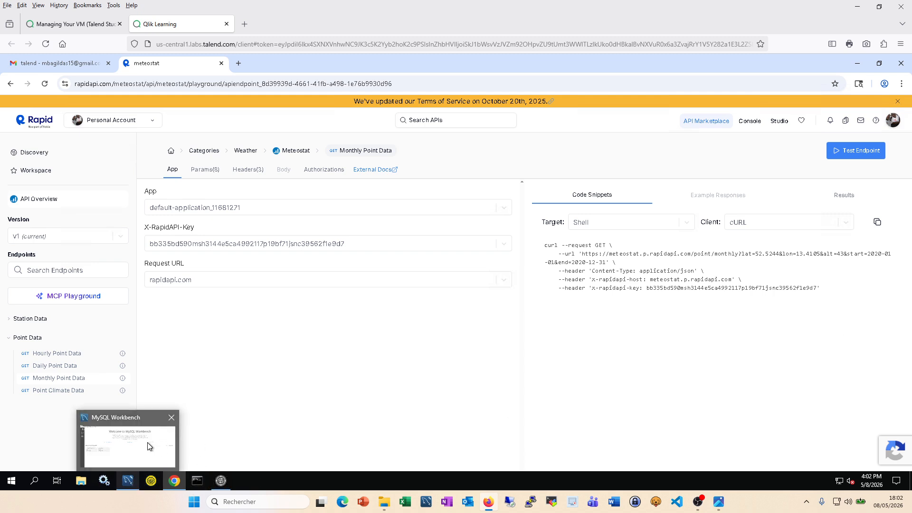
pyautogui.click(149, 447)
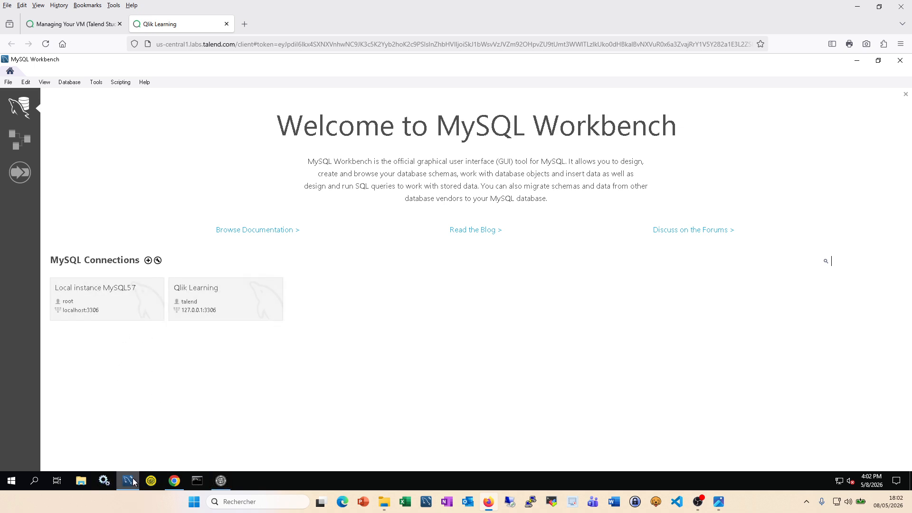
pyautogui.moveTo(134, 483)
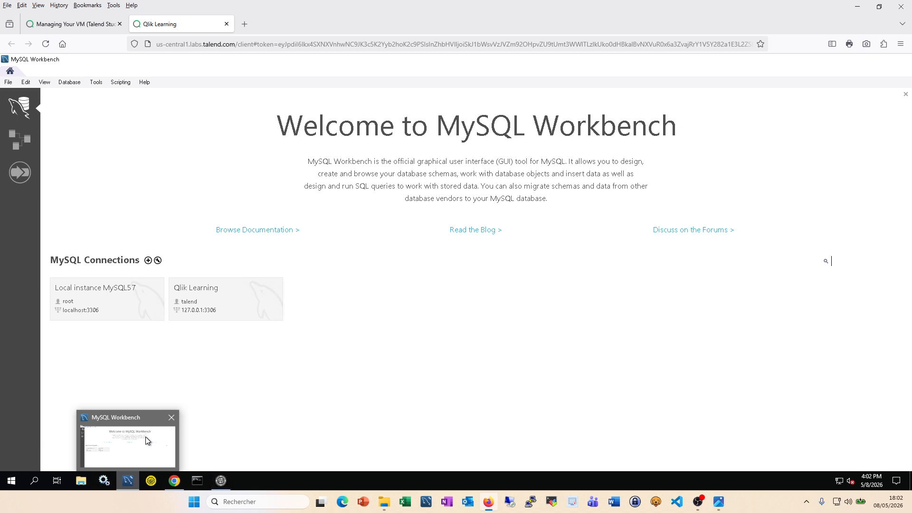
pyautogui.click(121, 298)
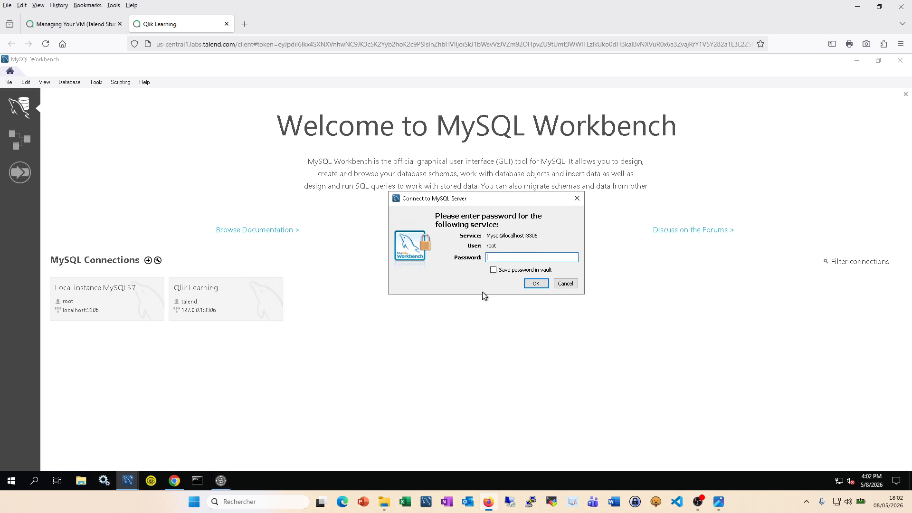
pyautogui.click(535, 284)
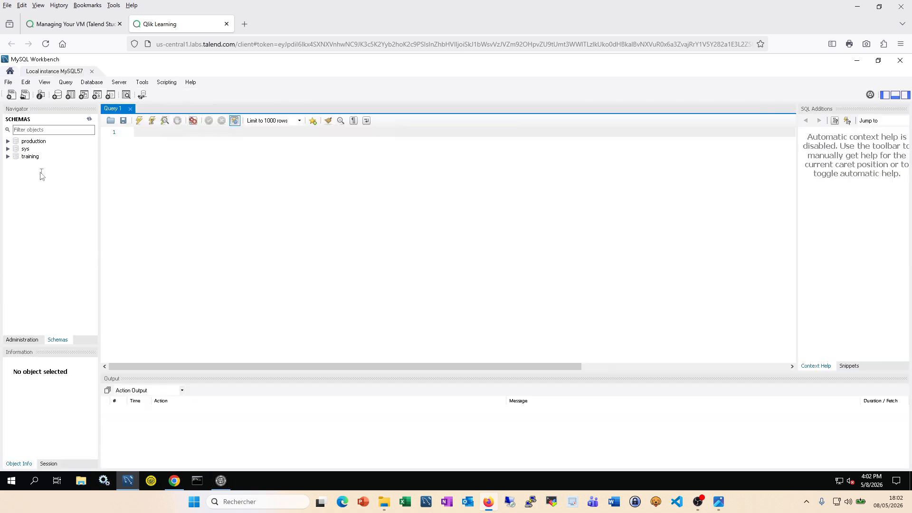
# Step: Expand the training schema to view its seven tables, then collapse it
pyautogui.click(12, 159)
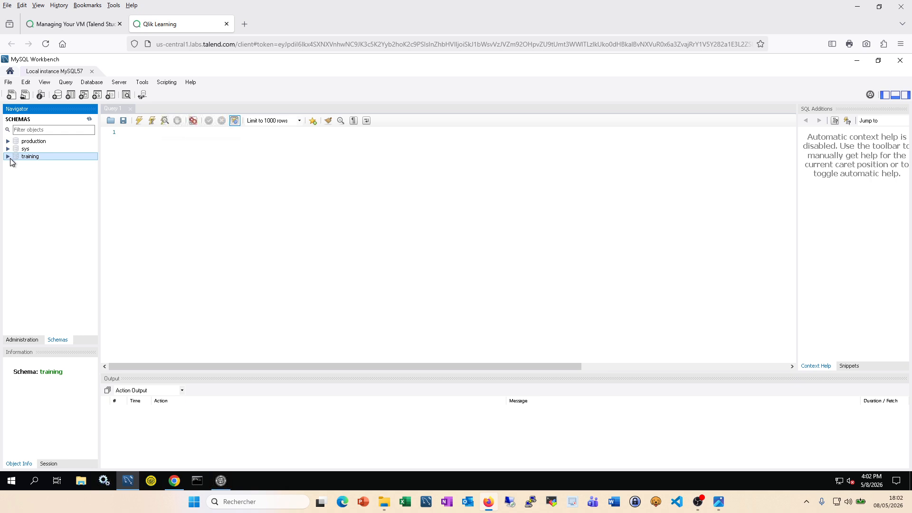
pyautogui.click(8, 157)
pyautogui.click(17, 165)
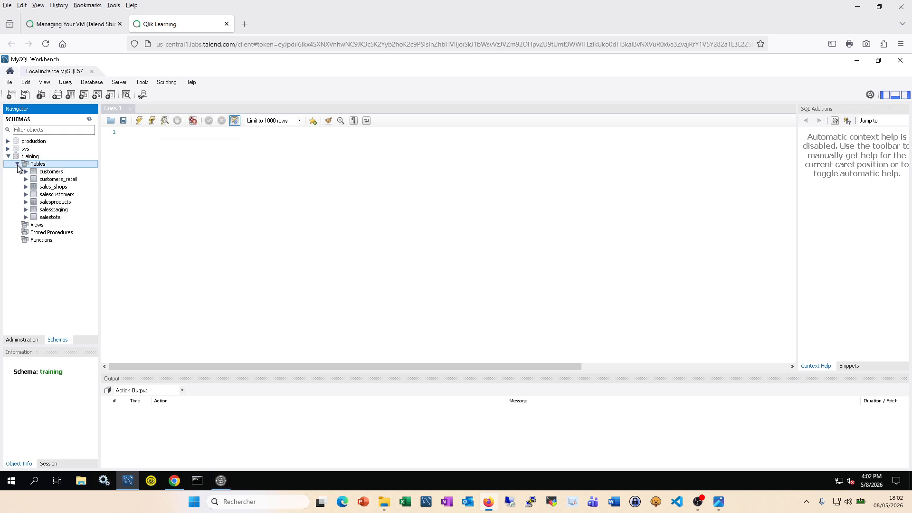
pyautogui.click(8, 156)
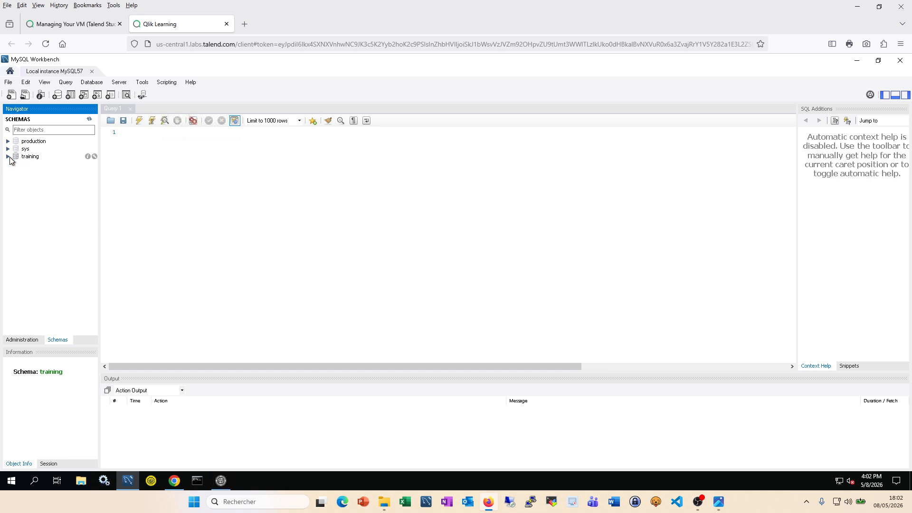
# Step: Create standard job 'meteostart' with meteostart as both purpose and description
pyautogui.click(222, 482)
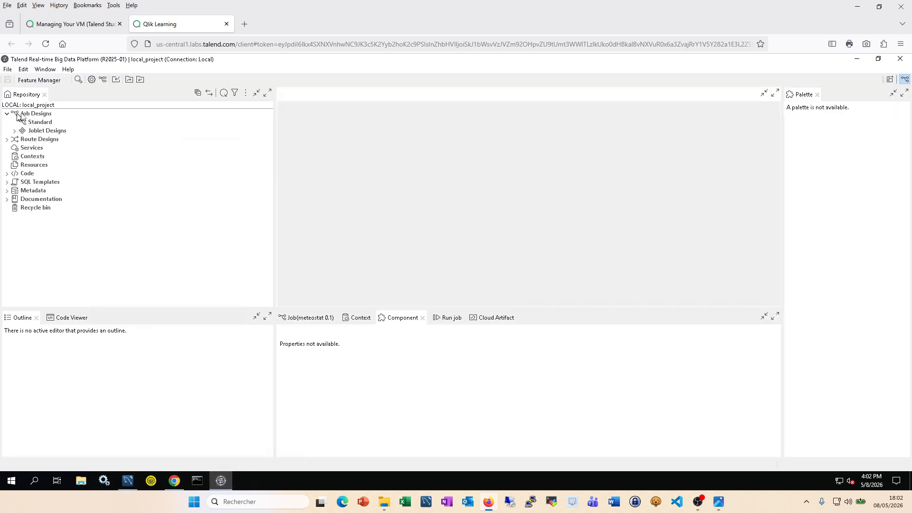
pyautogui.rightClick(49, 125)
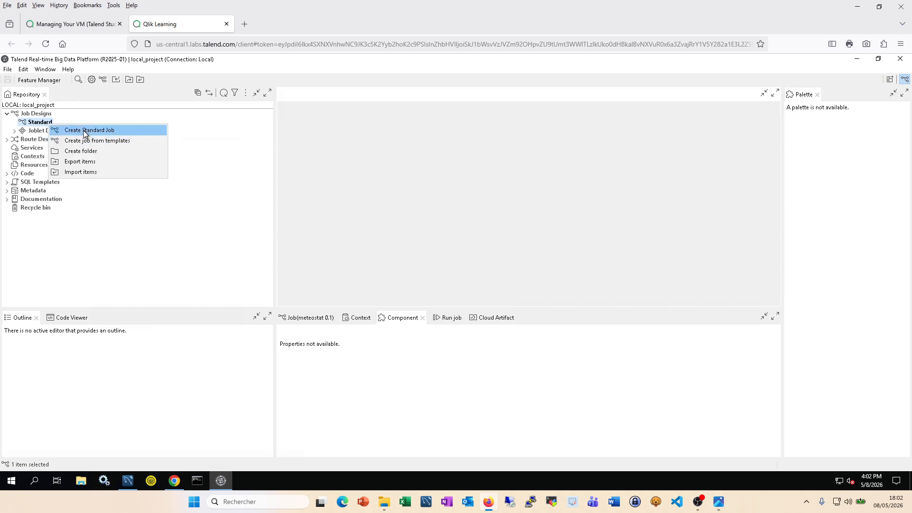
pyautogui.click(85, 130)
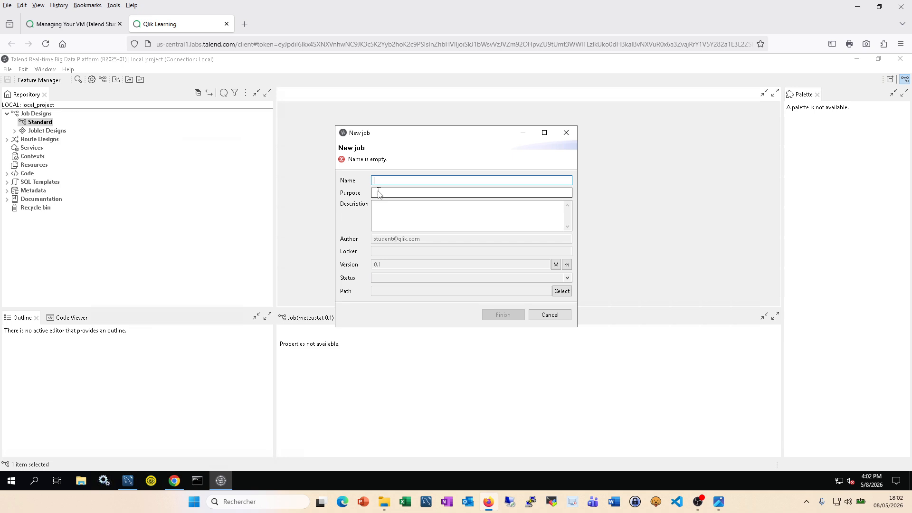
pyautogui.write('meteostart')
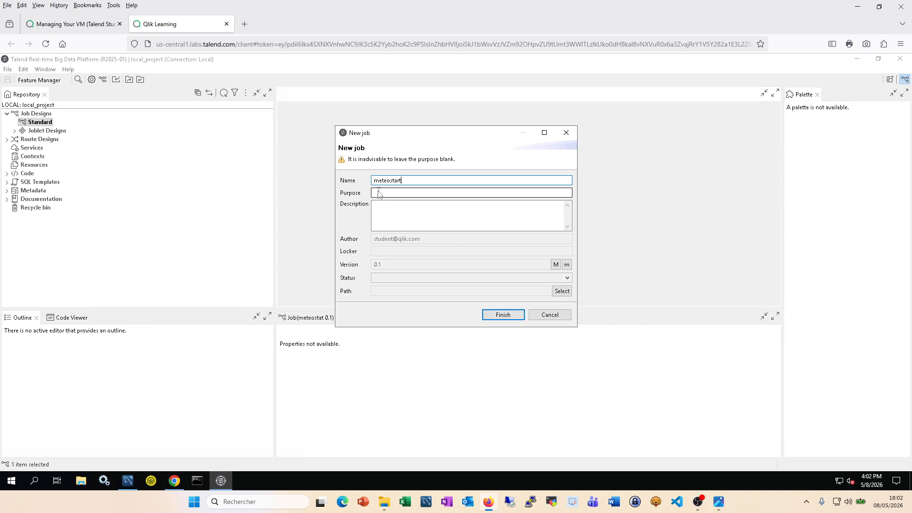
pyautogui.hotkey('ctrl', 'a')
pyautogui.hotkey('ctrl', 'c')
pyautogui.click(397, 193)
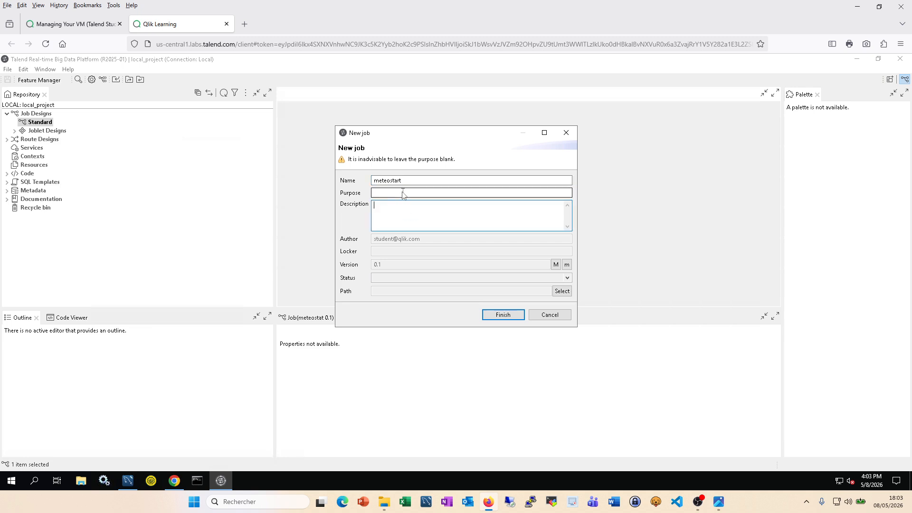
pyautogui.hotkey('ctrl', 'v')
pyautogui.press('Tab')
pyautogui.hotkey('ctrl', 'v')
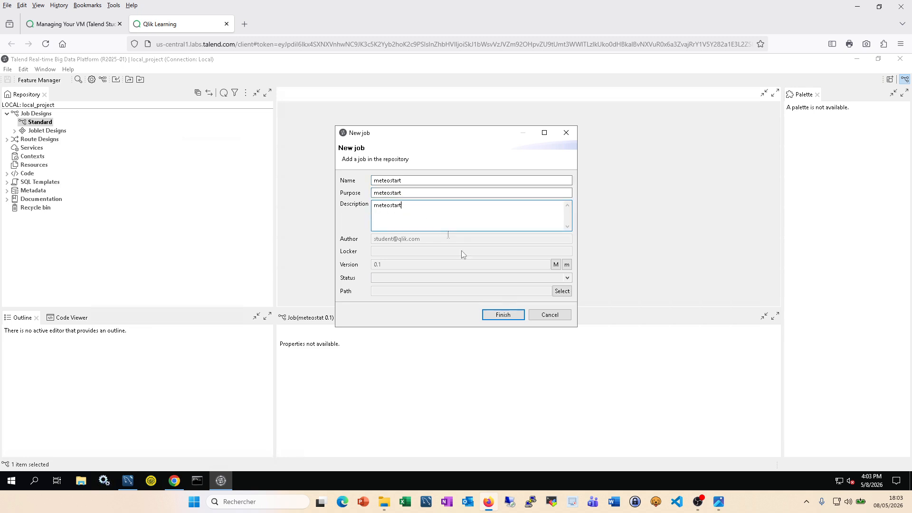
pyautogui.click(503, 315)
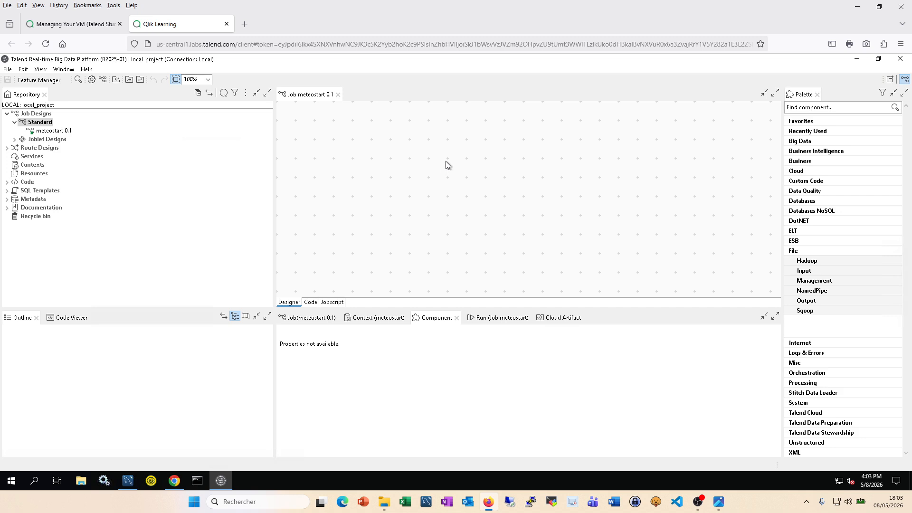
# Step: Add a tRESTClient component at the canvas's top-left and check its Advanced and Basic settings
pyautogui.write('trest')
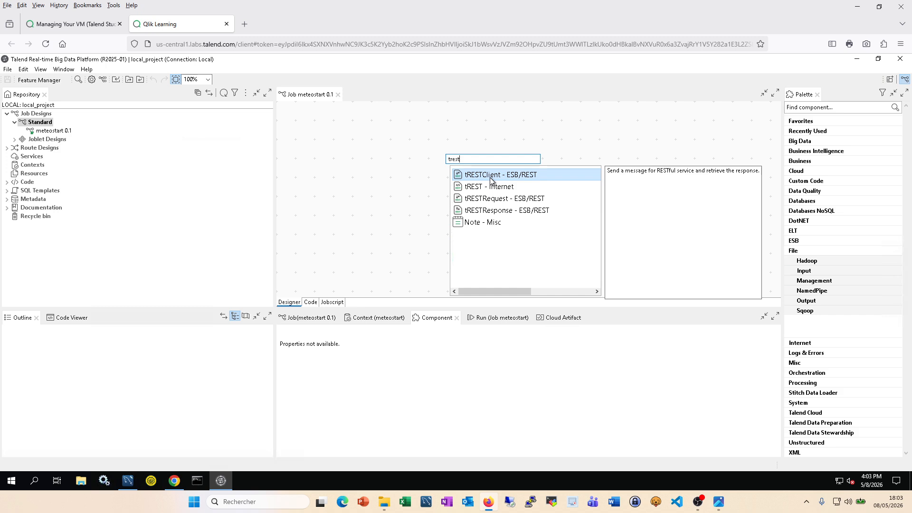
pyautogui.doubleClick(490, 180)
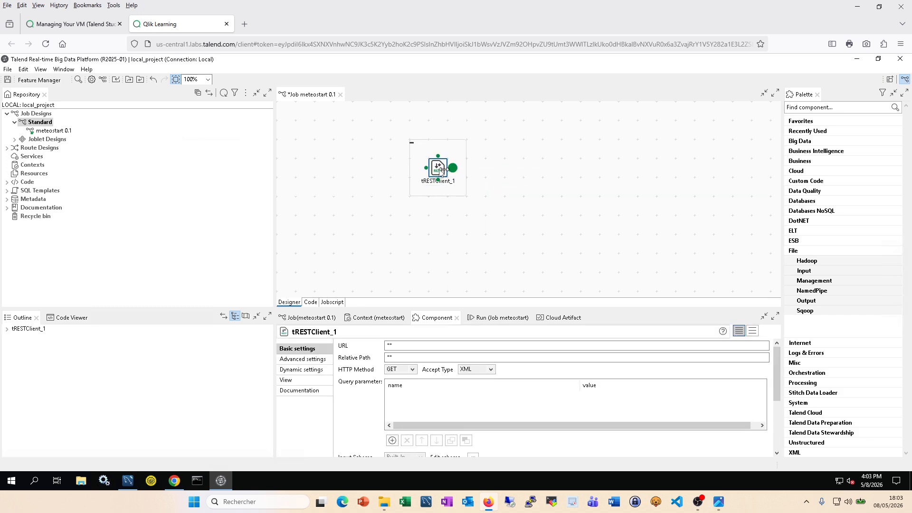
pyautogui.moveTo(440, 172); pyautogui.dragTo(345, 153)
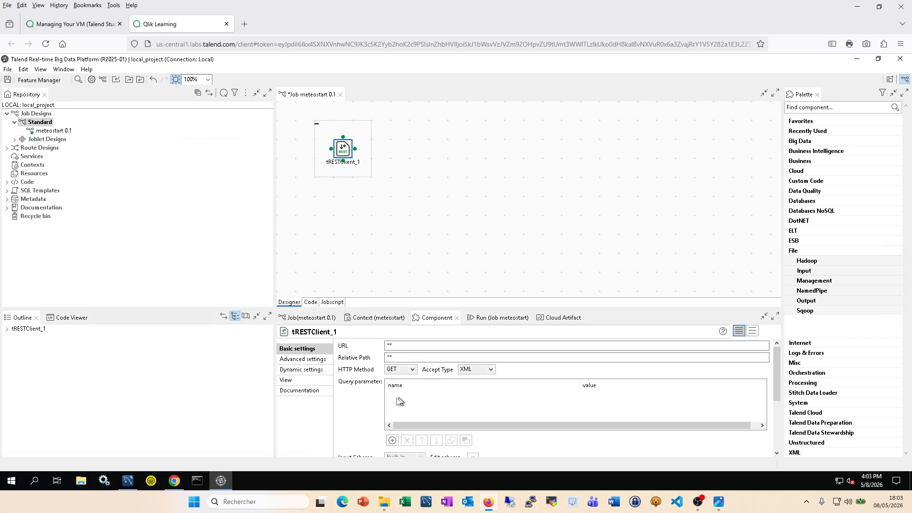
pyautogui.click(321, 360)
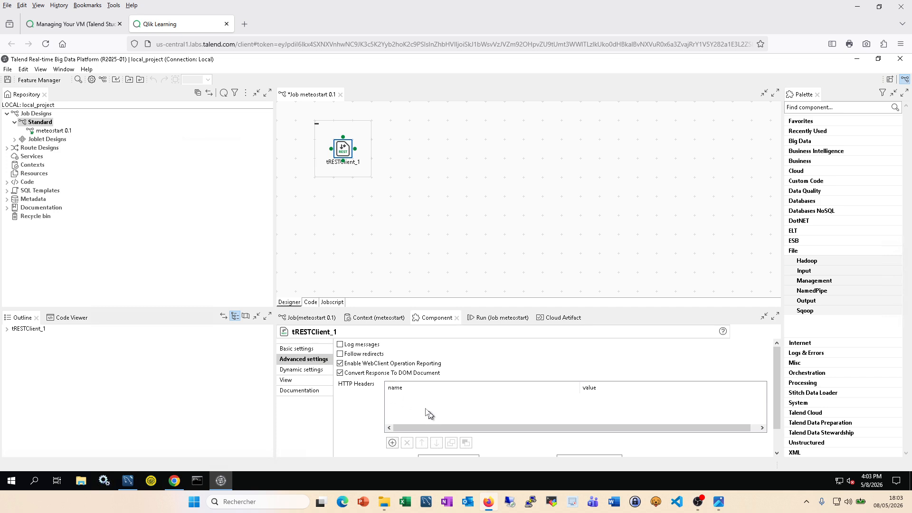
pyautogui.click(298, 349)
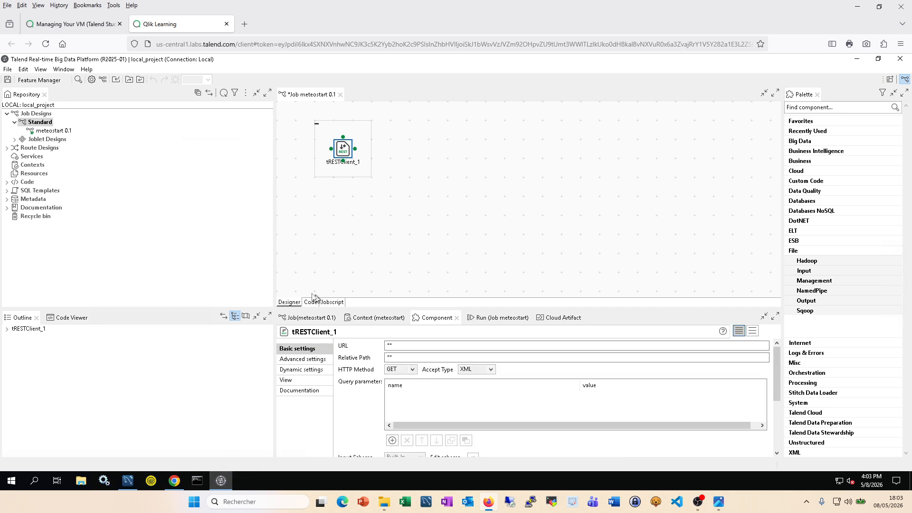
# Step: Copy the Monthly Point Data base URL from the cURL snippet and open the job's Context tab
pyautogui.click(176, 481)
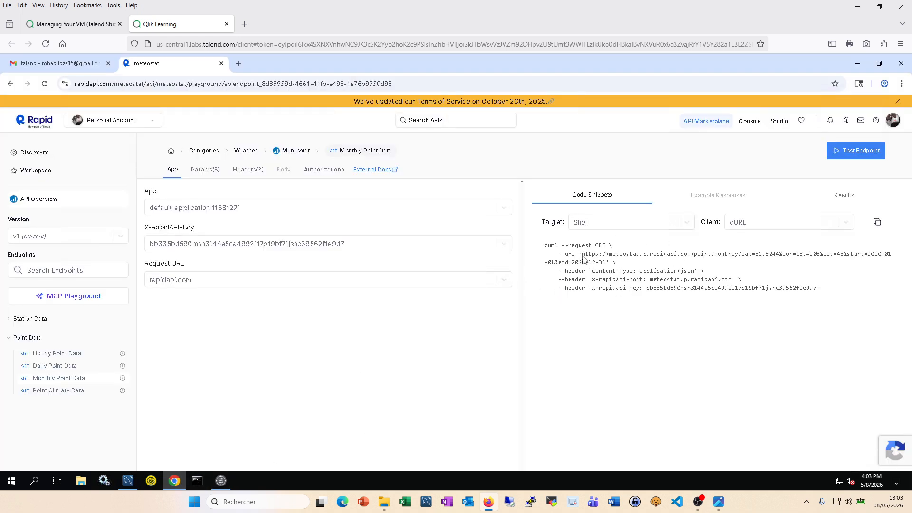
pyautogui.moveTo(583, 257); pyautogui.dragTo(745, 258)
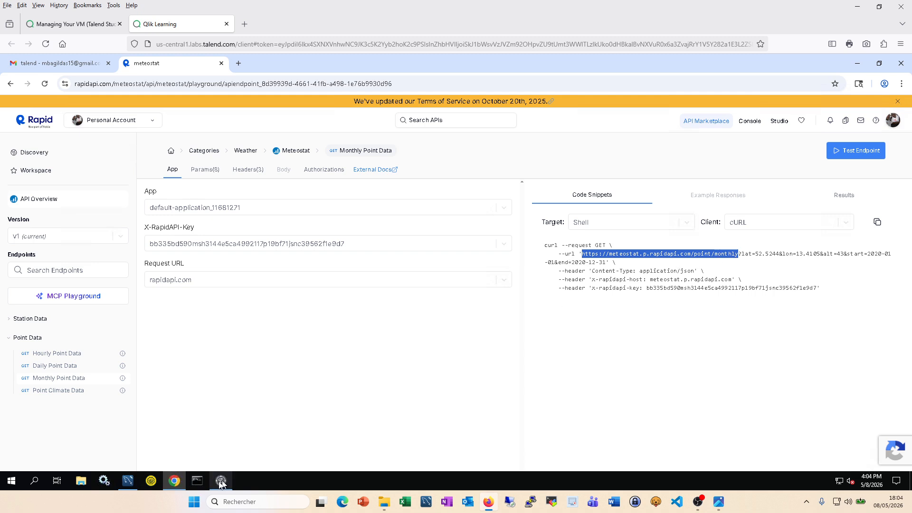
pyautogui.moveTo(224, 481)
pyautogui.click(224, 437)
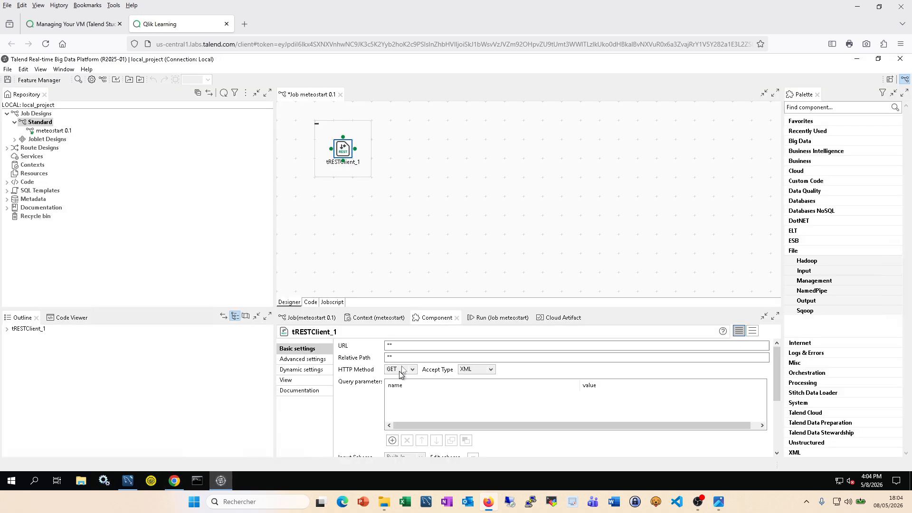
pyautogui.click(388, 347)
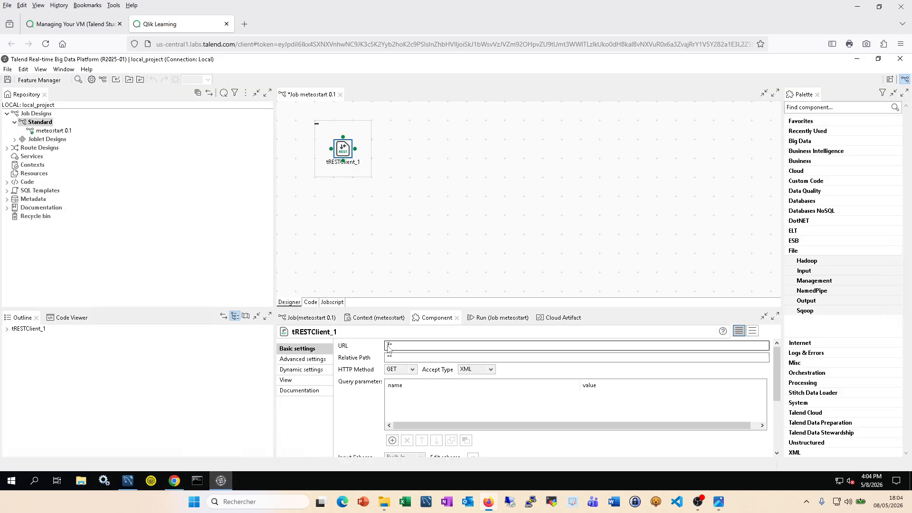
pyautogui.click(373, 322)
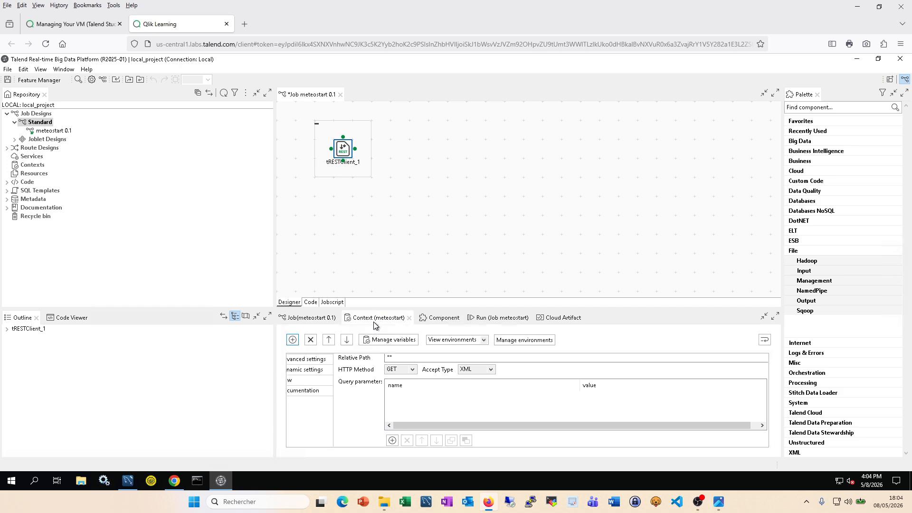
pyautogui.click(292, 339)
pyautogui.click(329, 378)
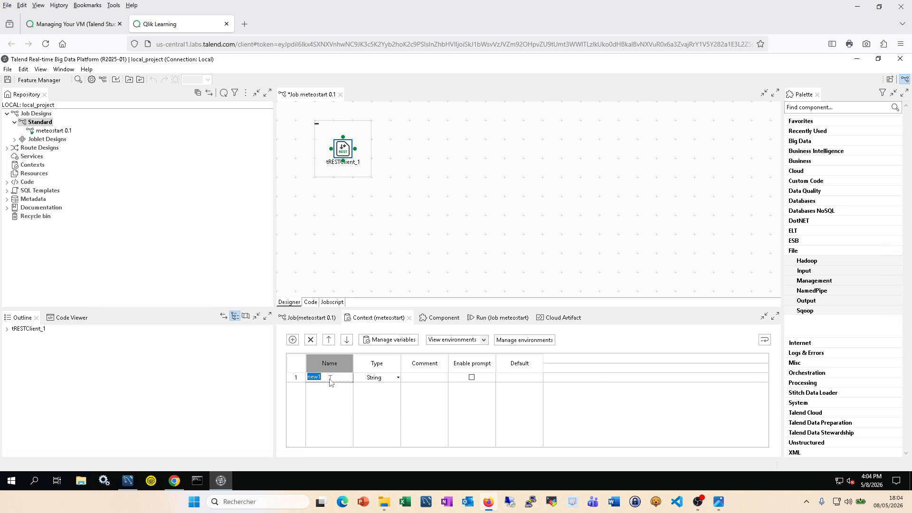
pyautogui.write('meteo_url')
pyautogui.click(535, 380)
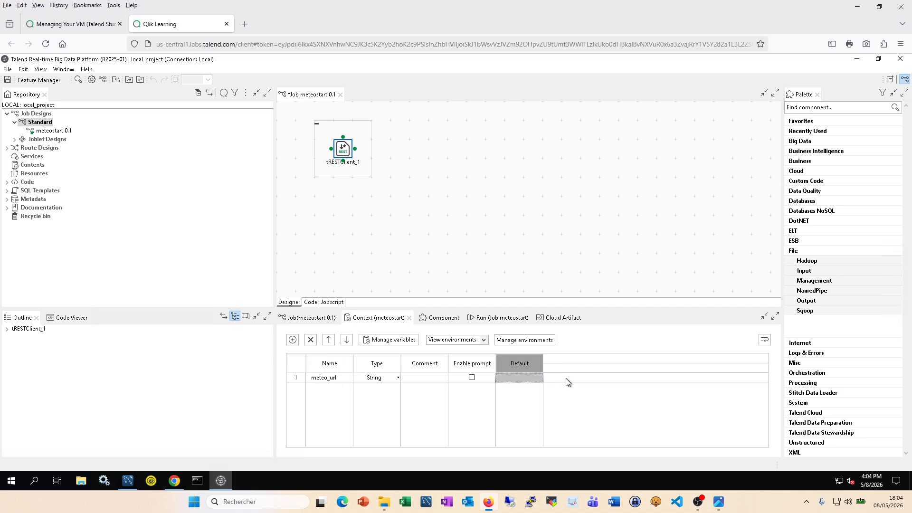
pyautogui.click(537, 378)
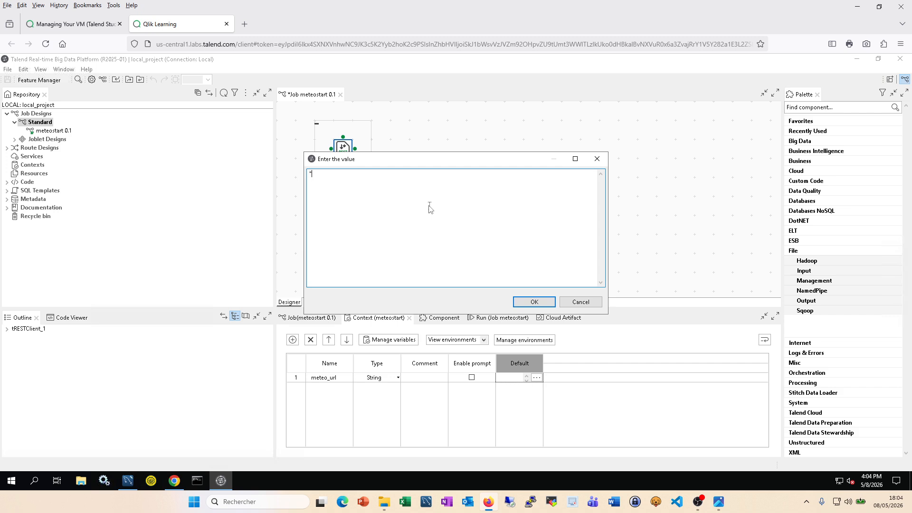
pyautogui.write('https://meteostat.p.rapidapi.com/point/monthly')
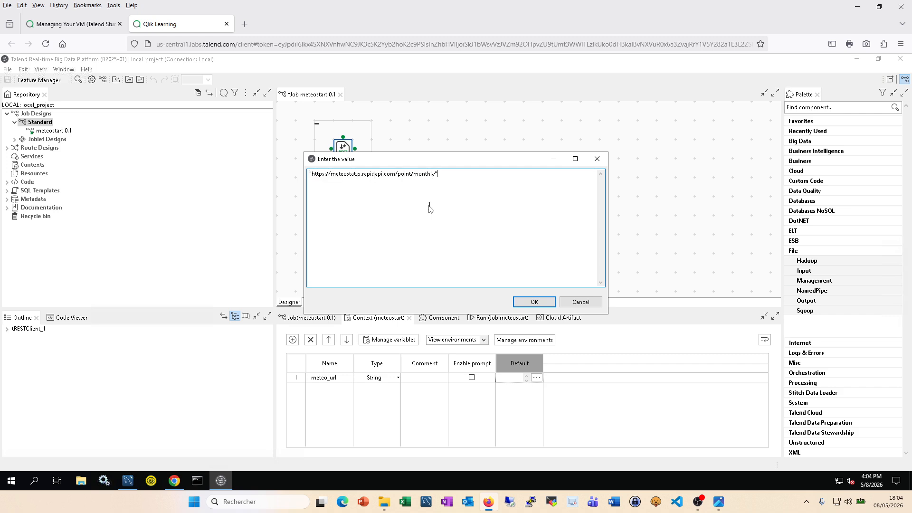
pyautogui.click(534, 302)
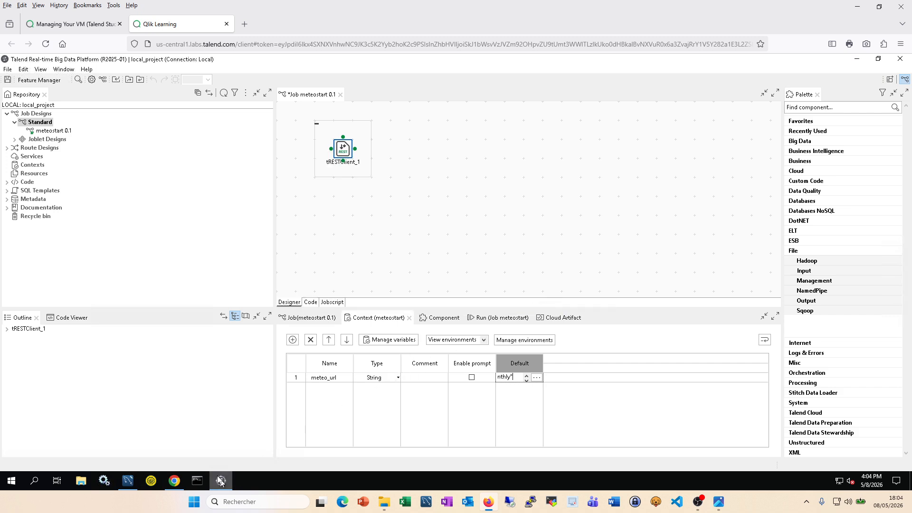
# Step: Copy the lat parameter name from the cURL snippet and add a second context variable
pyautogui.click(175, 482)
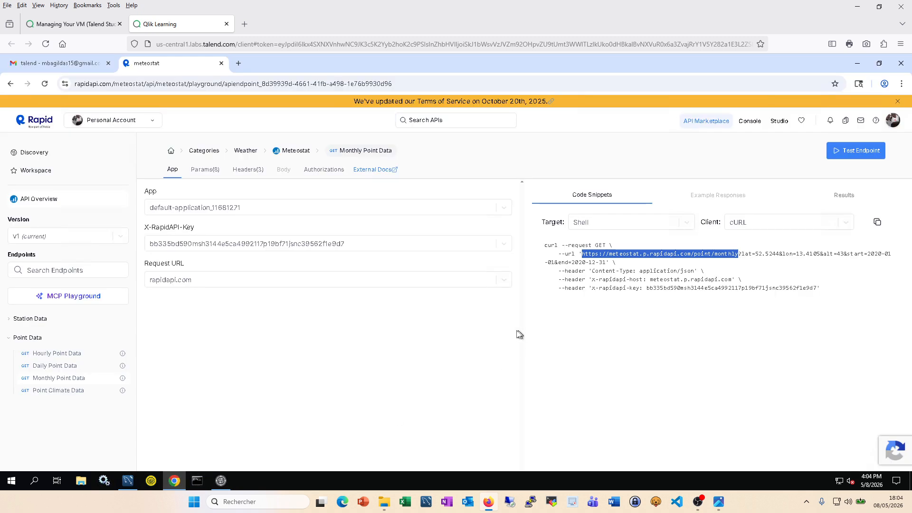
pyautogui.doubleClick(749, 255)
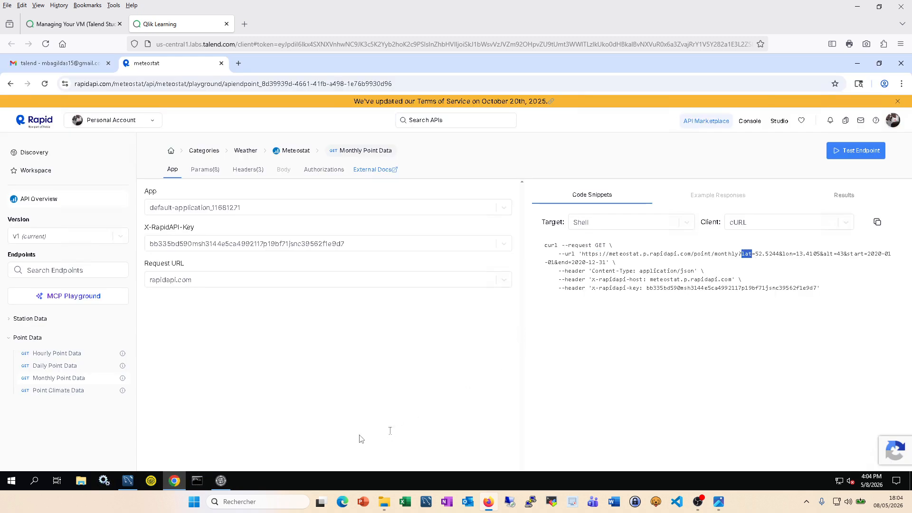
pyautogui.click(221, 481)
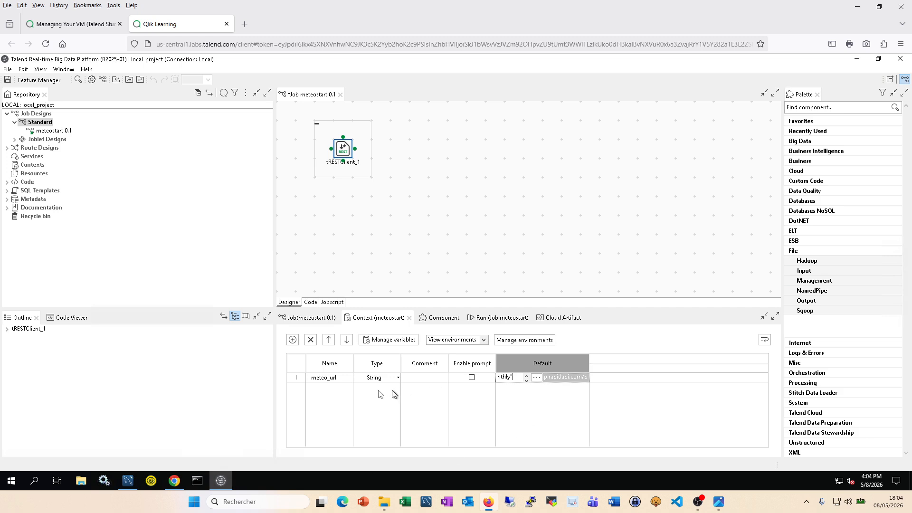
pyautogui.click(293, 340)
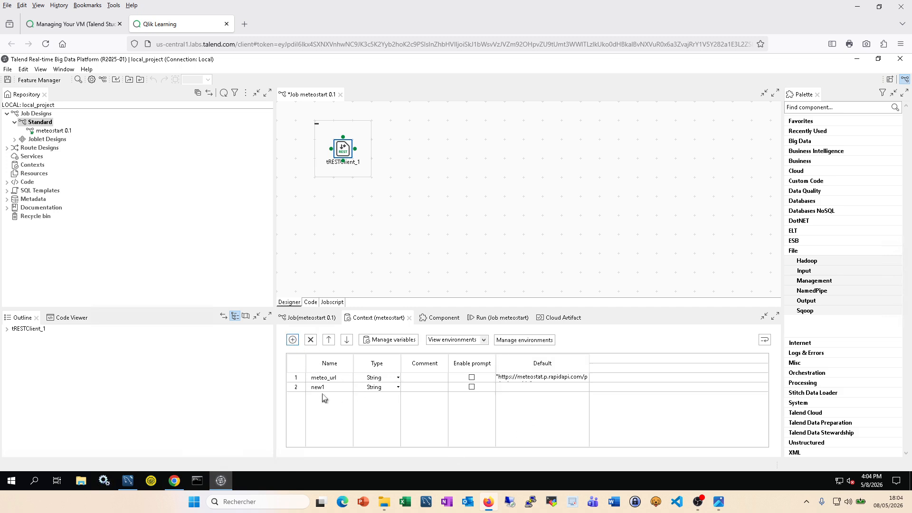
# Step: Name the second variable lat and copy the latitude value 52.5244 from the snippet
pyautogui.write('lat')
pyautogui.click(176, 480)
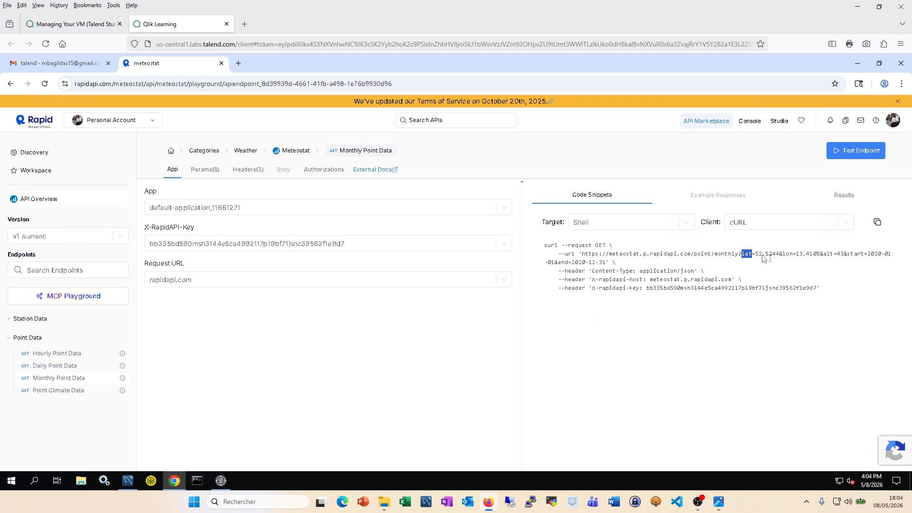
pyautogui.moveTo(756, 255); pyautogui.dragTo(777, 255)
pyautogui.click(221, 481)
# Step: Make lat a Float context variable with default value 52.5244
pyautogui.click(533, 388)
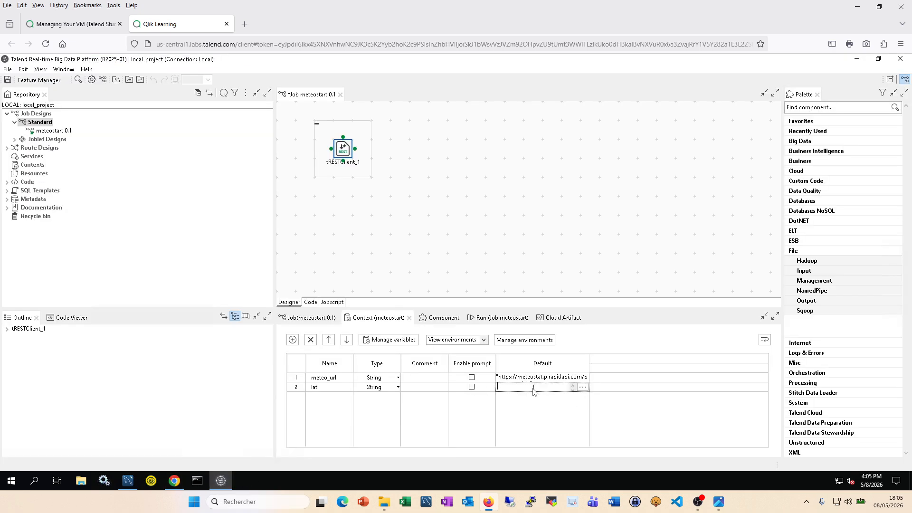
pyautogui.click(584, 387)
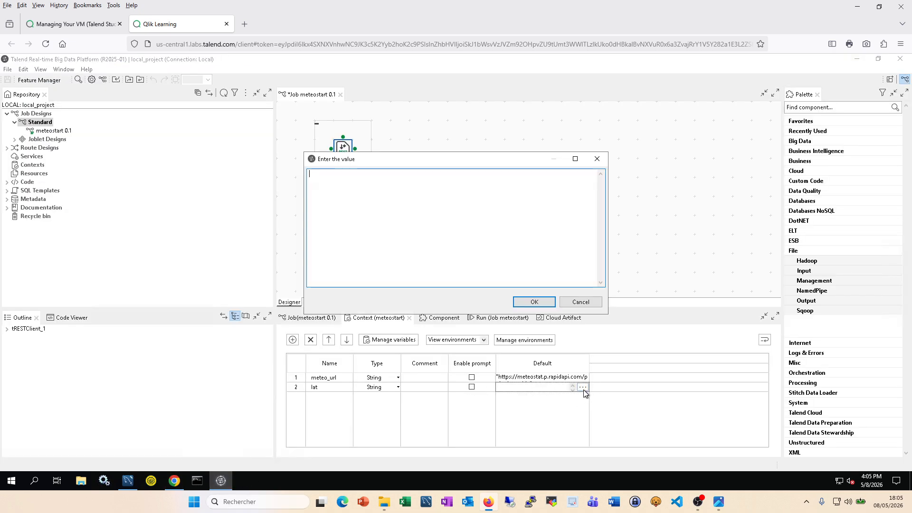
pyautogui.click(596, 160)
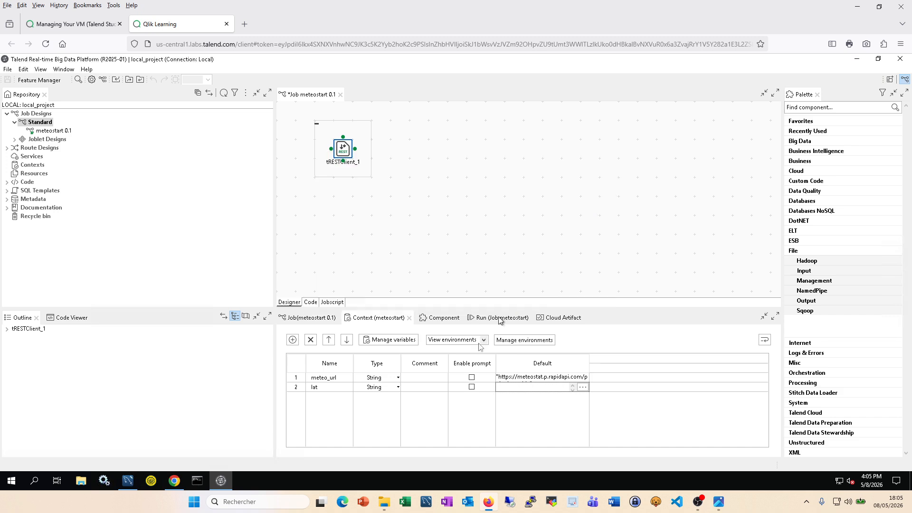
pyautogui.click(397, 389)
pyautogui.scroll(-3, 375, 418)
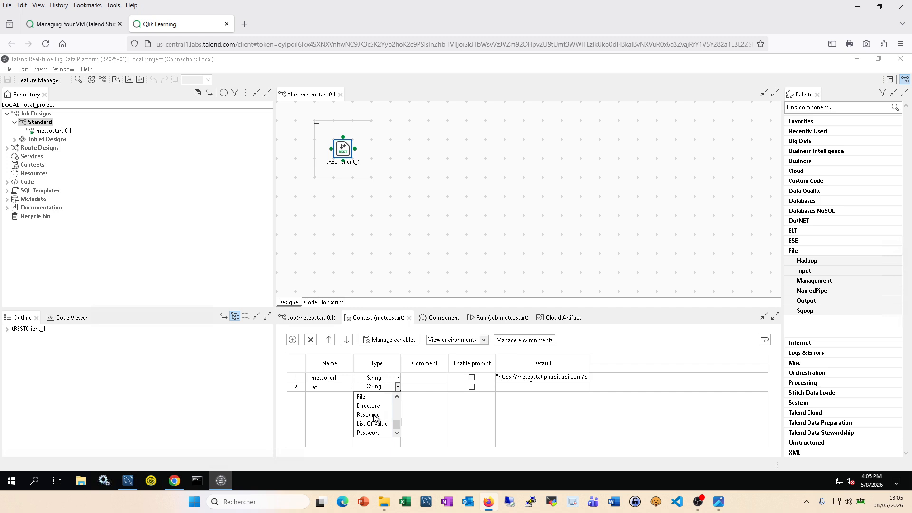
pyautogui.scroll(1, 375, 418)
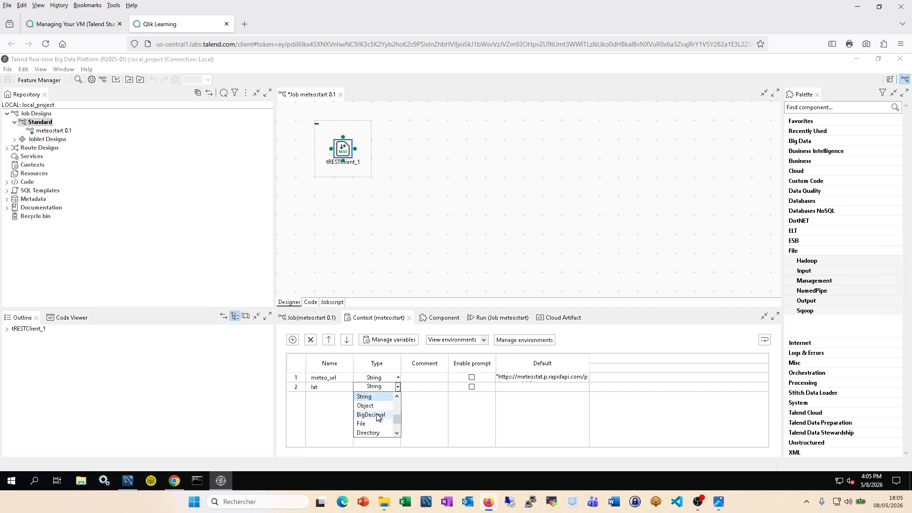
pyautogui.scroll(-1, 378, 417)
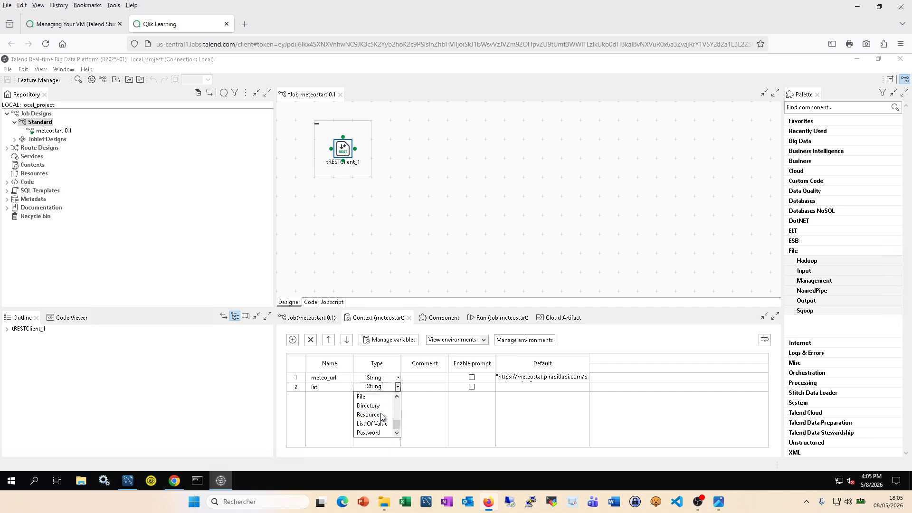
pyautogui.moveTo(397, 423); pyautogui.dragTo(397, 410)
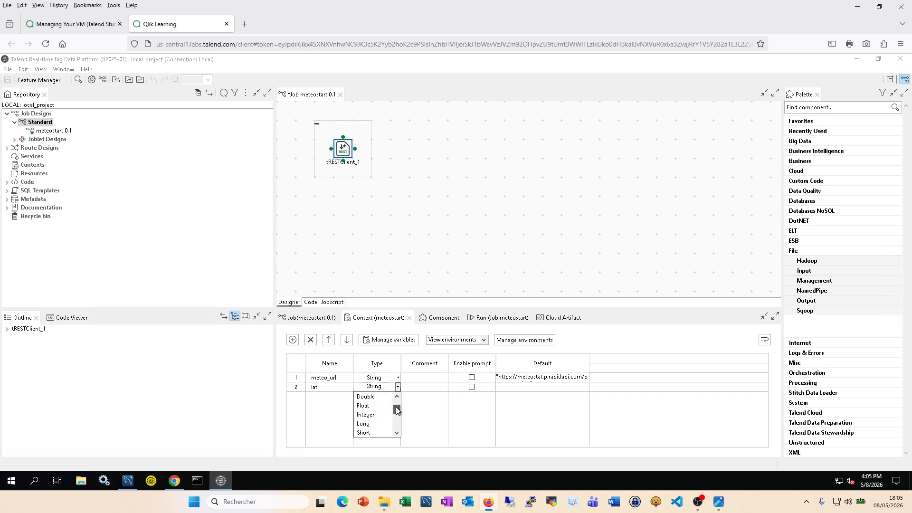
pyautogui.click(365, 405)
pyautogui.click(517, 388)
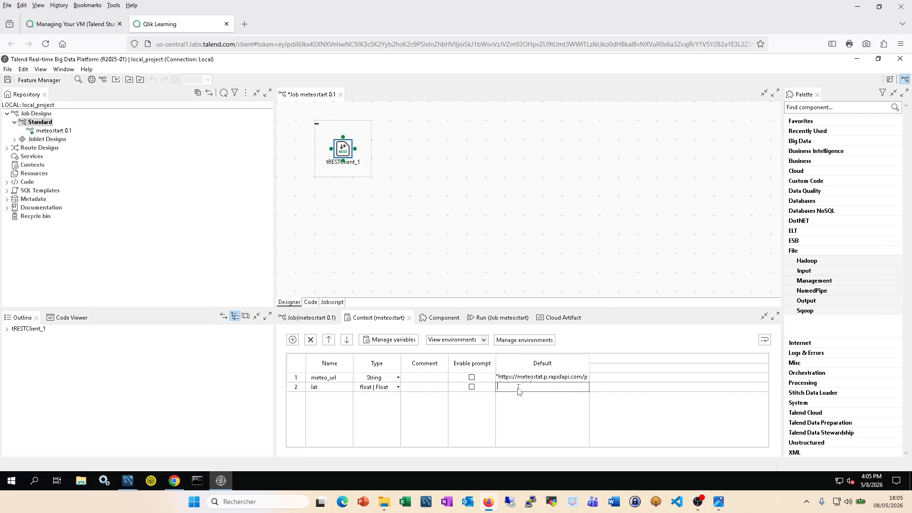
pyautogui.write('52.5244')
pyautogui.click(558, 406)
# Step: Clear the snippet selection and add a third context variable row
pyautogui.click(174, 482)
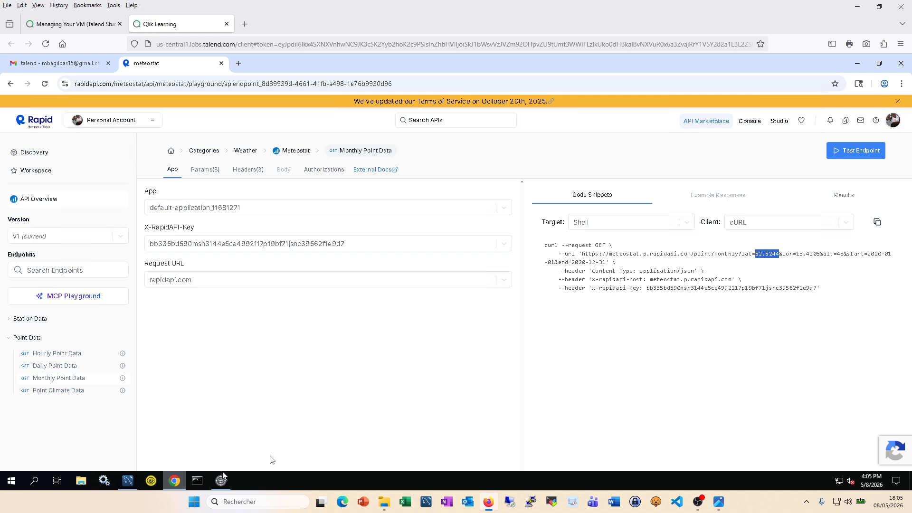
pyautogui.click(787, 257)
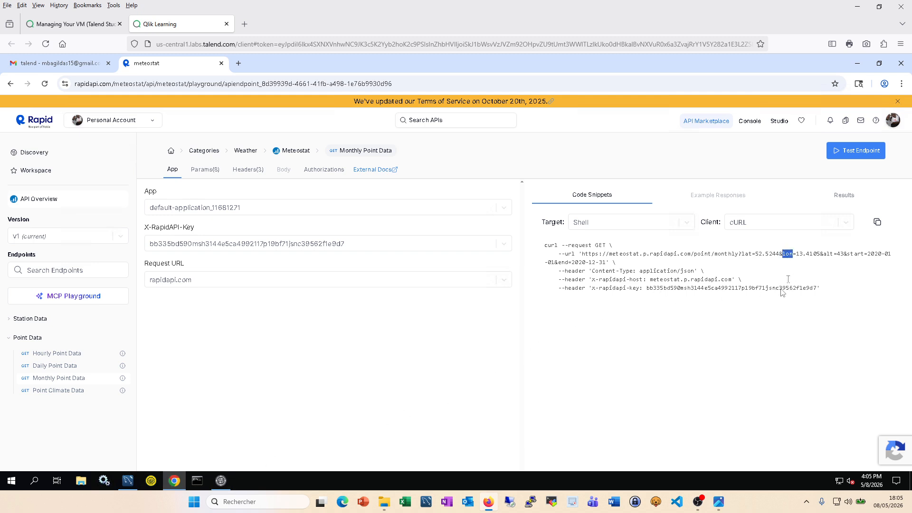
pyautogui.click(221, 480)
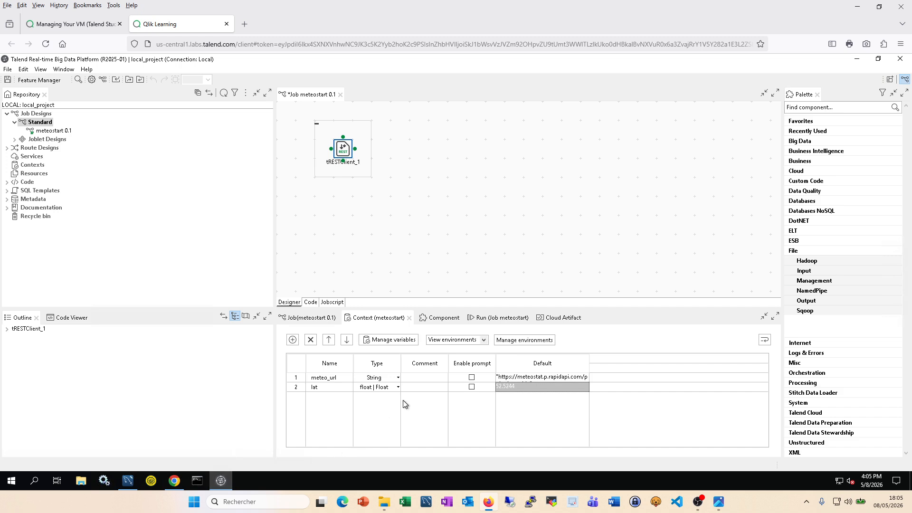
pyautogui.click(292, 340)
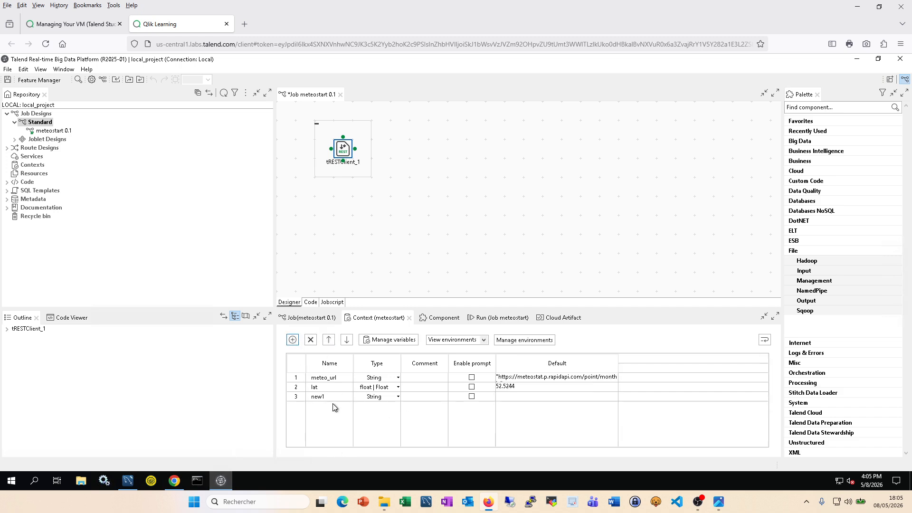
# Step: Rename new1 to lon, make it Float, and set its default to 13.4105
pyautogui.click(328, 398)
pyautogui.write('lon')
pyautogui.click(174, 481)
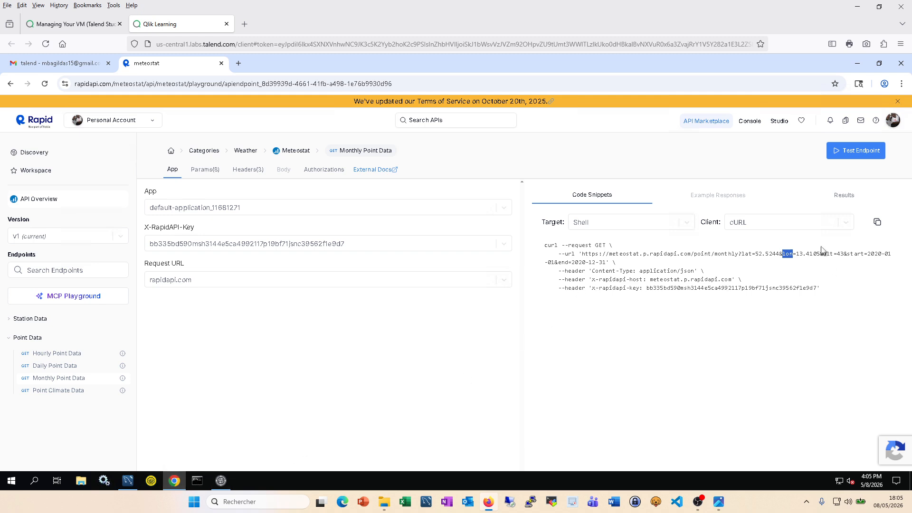
pyautogui.moveTo(821, 259); pyautogui.dragTo(794, 258)
pyautogui.click(221, 480)
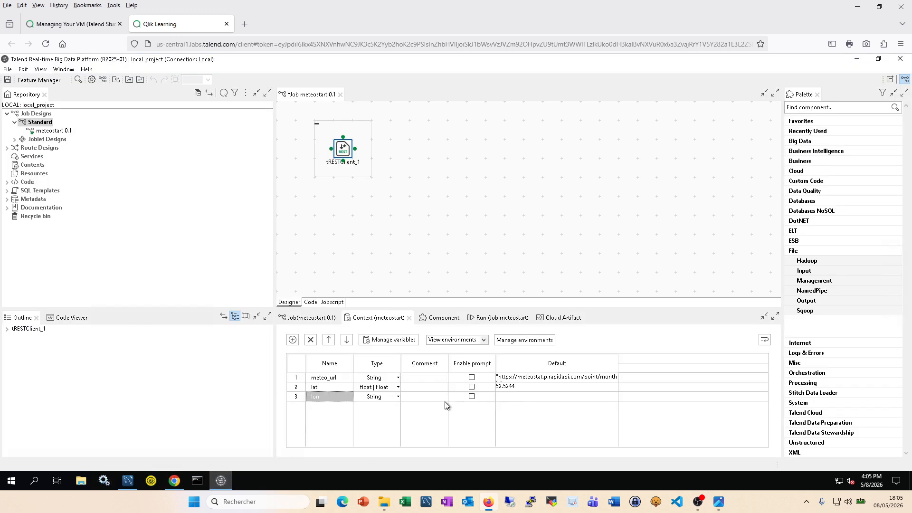
pyautogui.click(392, 401)
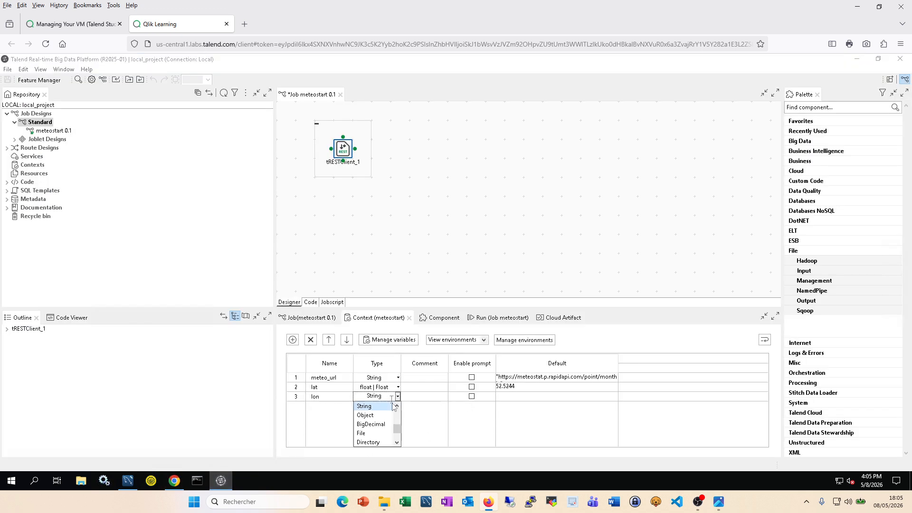
pyautogui.moveTo(395, 429); pyautogui.dragTo(395, 426)
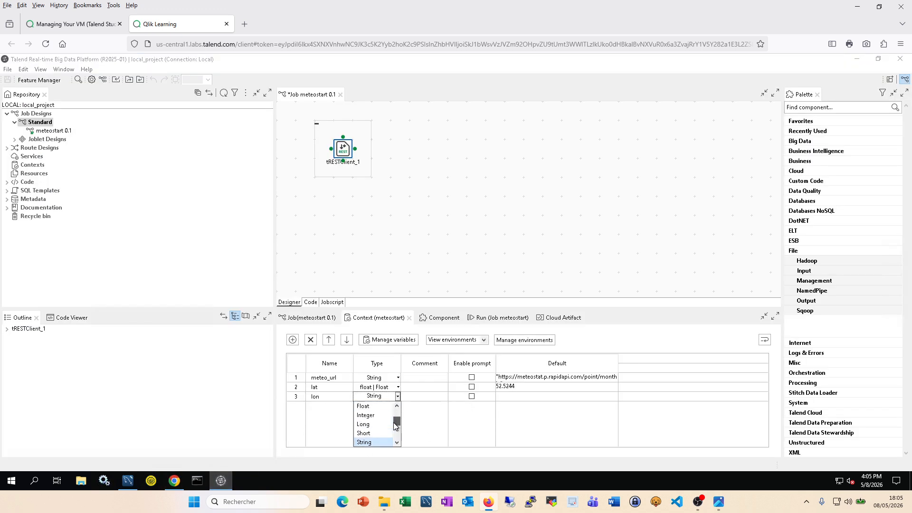
pyautogui.click(366, 406)
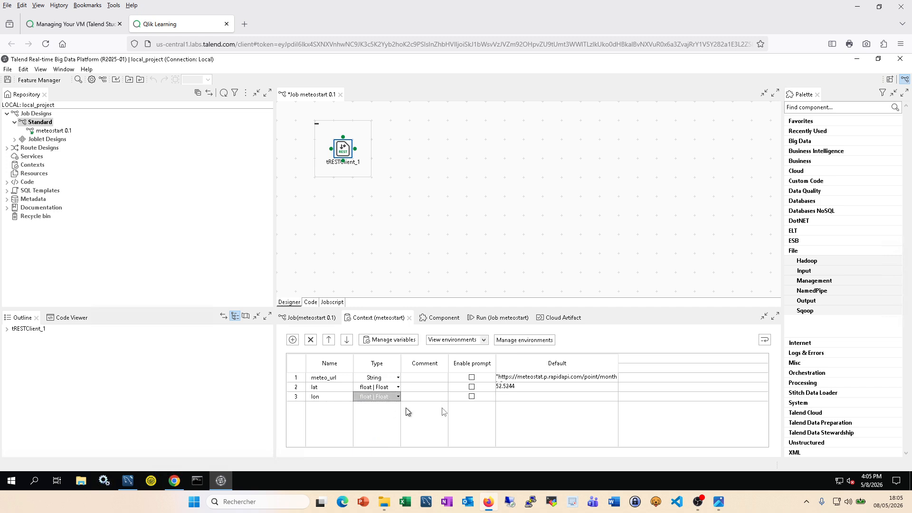
pyautogui.click(514, 398)
pyautogui.write('13.4105')
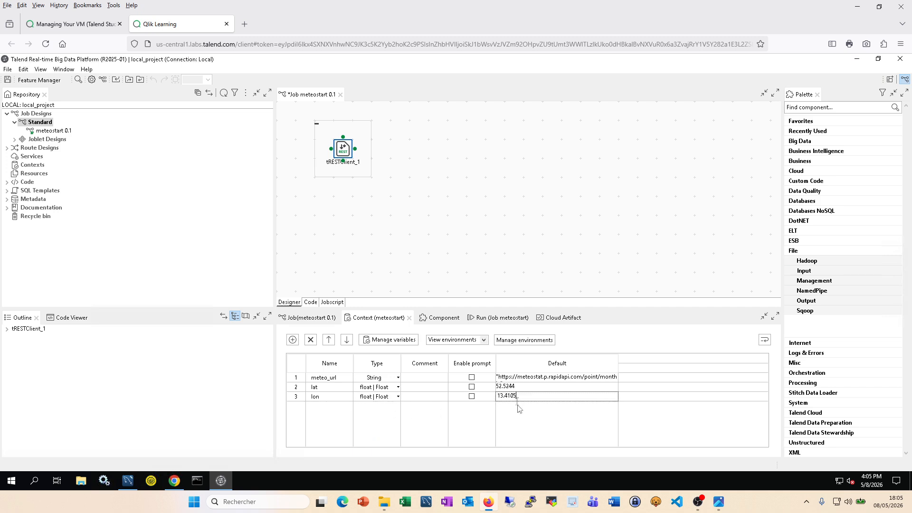
pyautogui.click(510, 423)
# Step: Recheck the default values of lon, lat and meteo_url
pyautogui.click(613, 397)
pyautogui.click(612, 397)
pyautogui.click(612, 387)
pyautogui.click(618, 377)
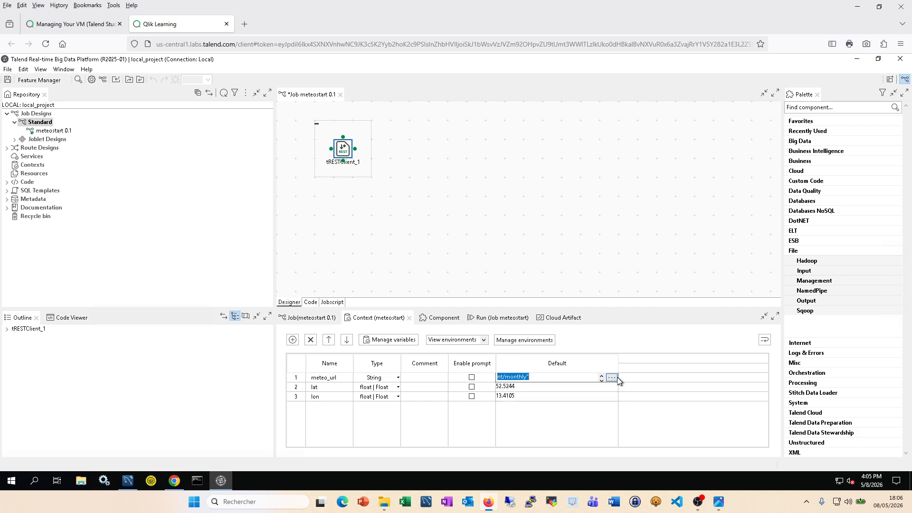
pyautogui.click(529, 401)
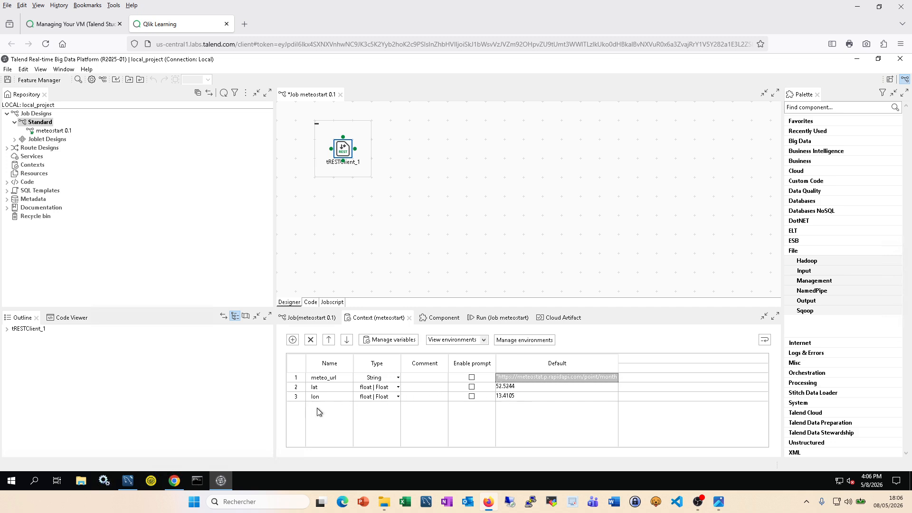
# Step: Add a fourth context variable named alt with type Integer
pyautogui.click(174, 481)
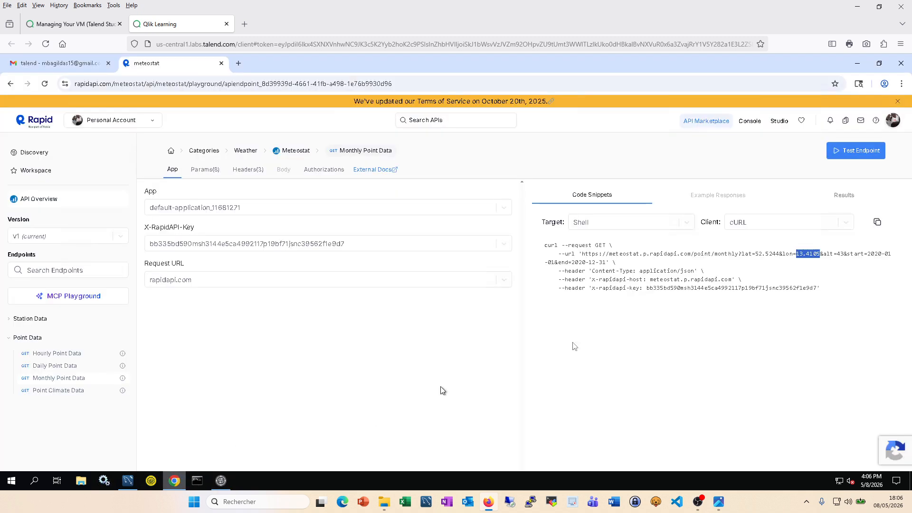
pyautogui.moveTo(835, 254); pyautogui.dragTo(825, 257)
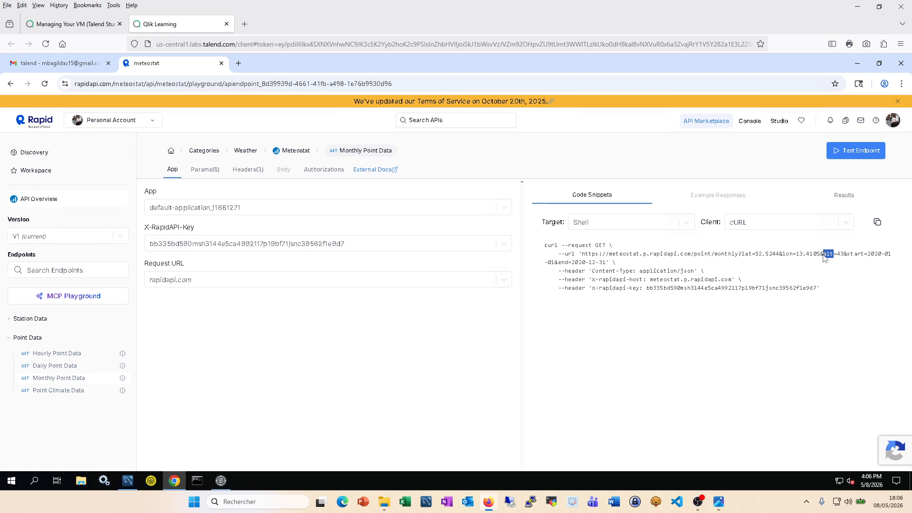
pyautogui.click(219, 481)
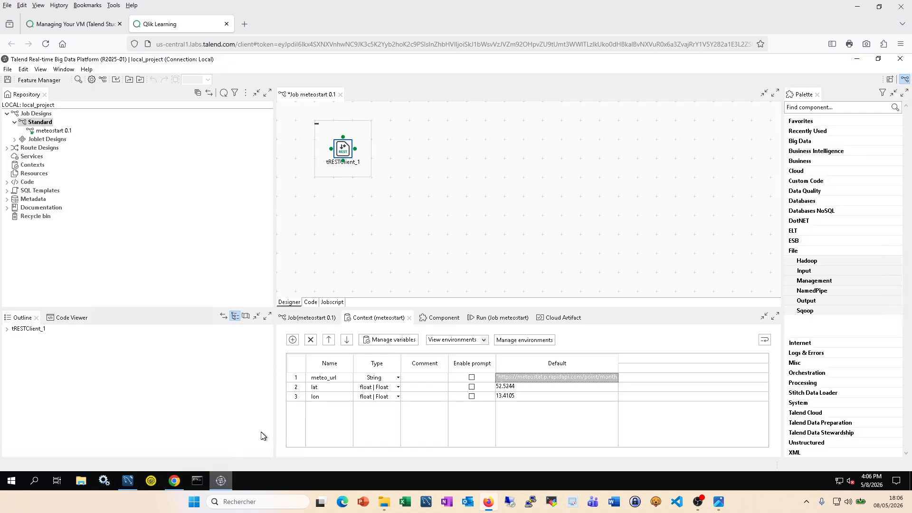
pyautogui.click(293, 339)
pyautogui.click(325, 407)
pyautogui.write('alt')
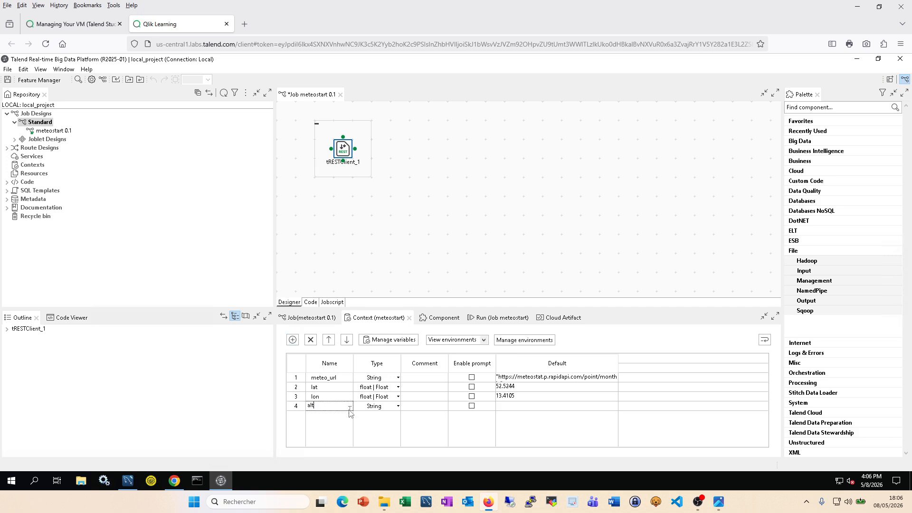
pyautogui.click(398, 406)
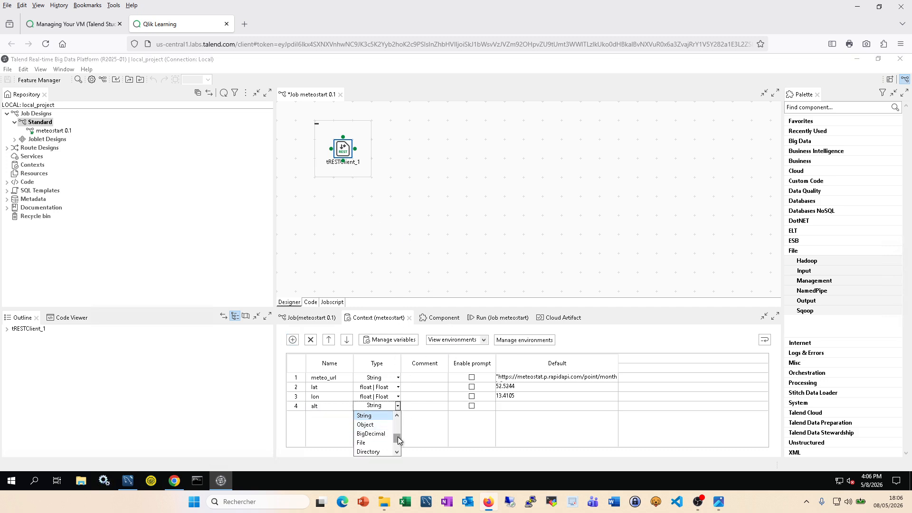
pyautogui.moveTo(398, 437); pyautogui.dragTo(396, 428)
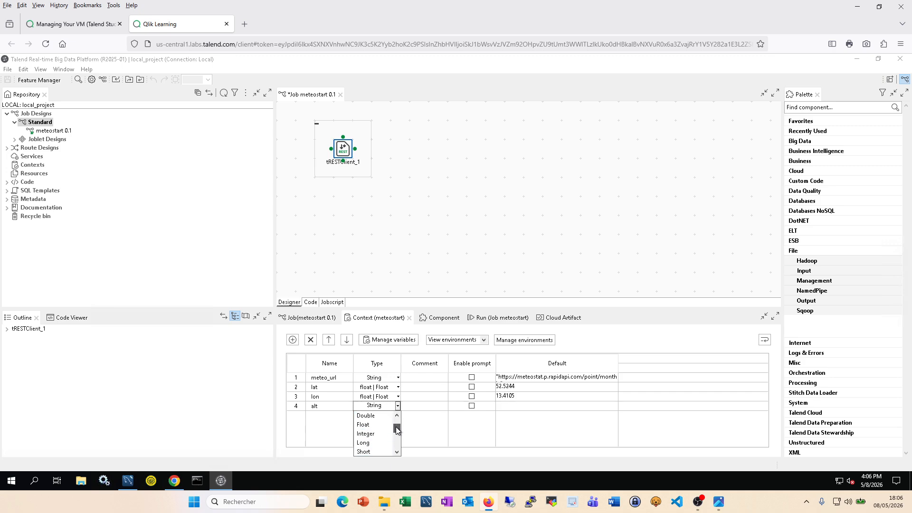
pyautogui.click(369, 434)
# Step: Look up alt's value 43 in the request URL and begin editing alt's default
pyautogui.click(174, 481)
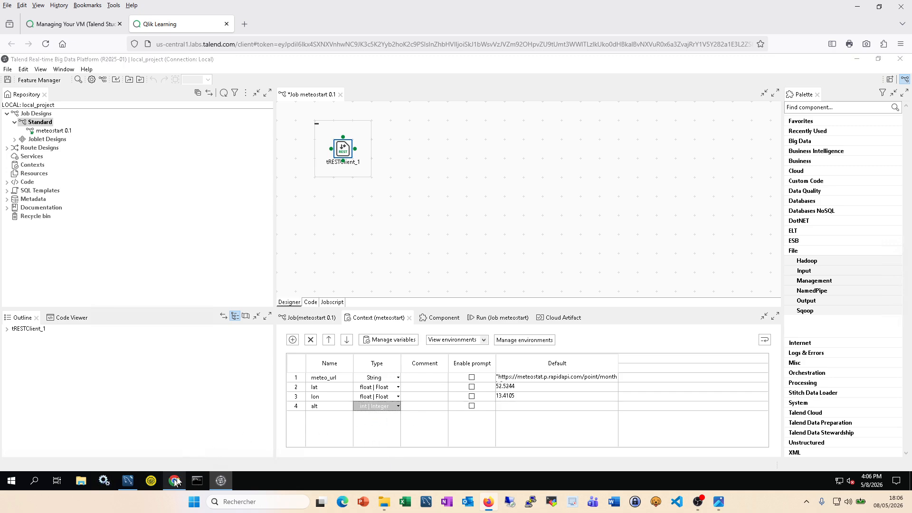
pyautogui.doubleClick(840, 254)
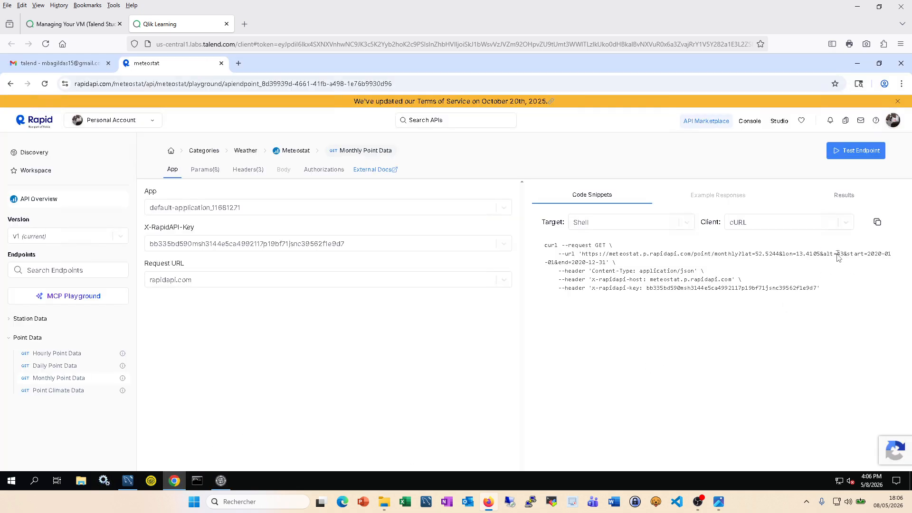
pyautogui.click(221, 480)
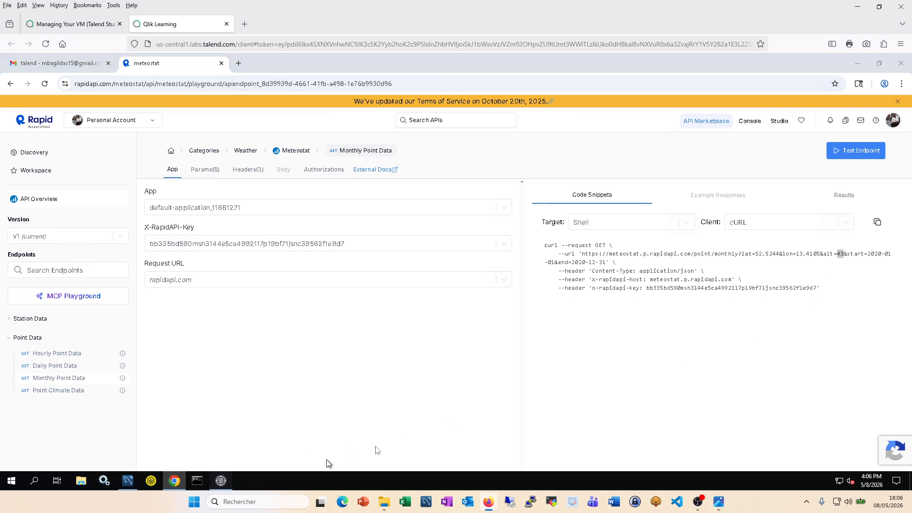
pyautogui.click(522, 407)
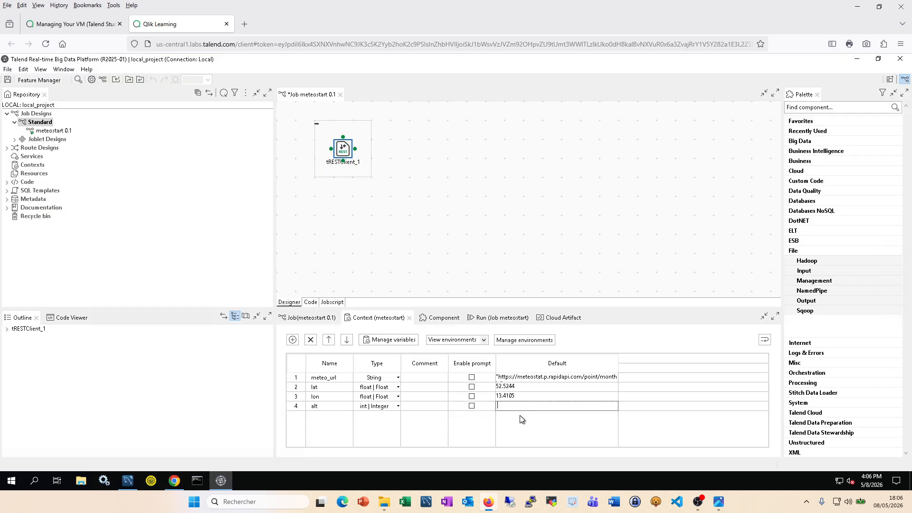
# Step: Commit alt's default 43, then add two variables named start and end
pyautogui.click(293, 339)
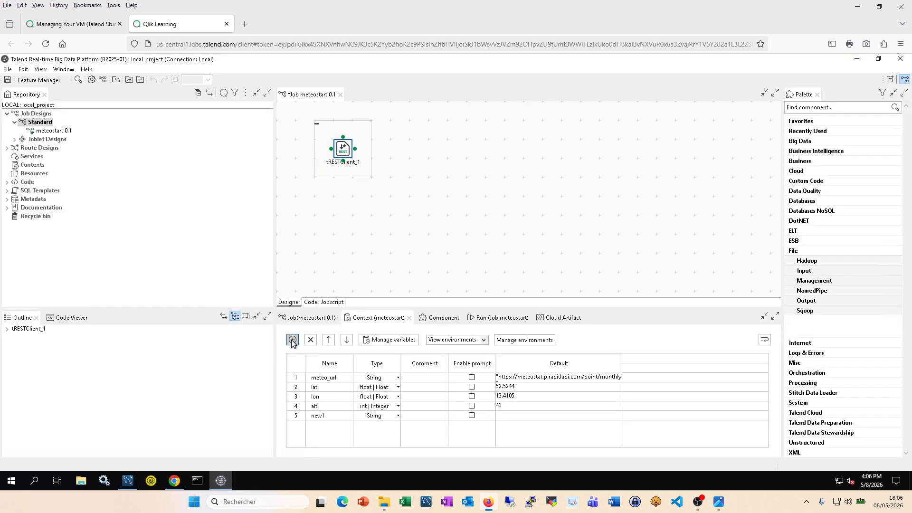
pyautogui.click(293, 340)
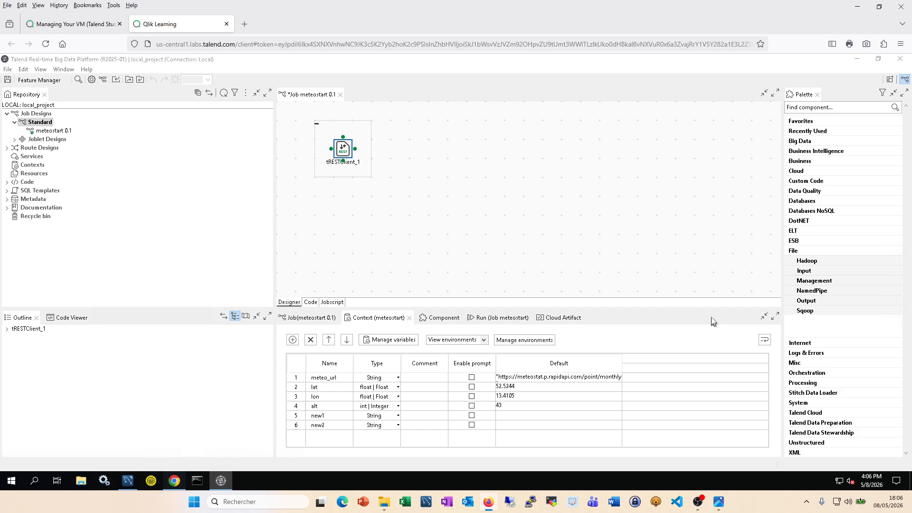
pyautogui.click(174, 481)
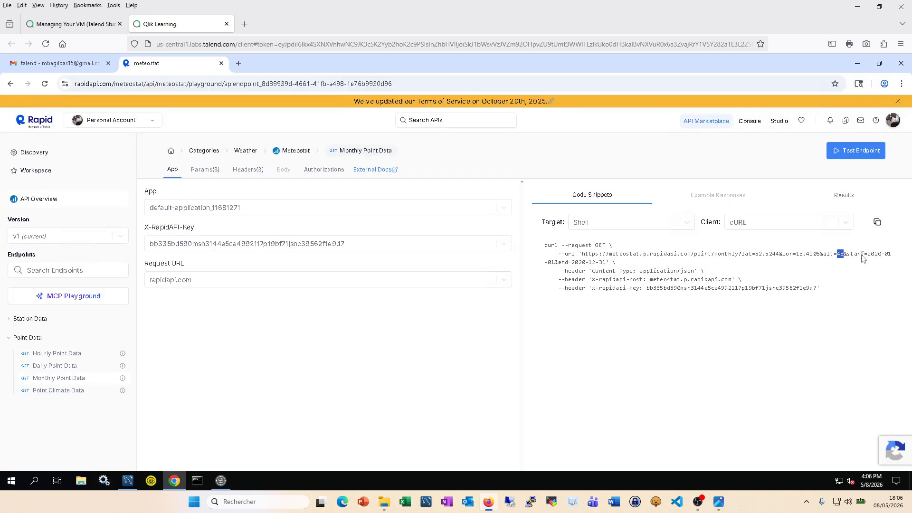
pyautogui.moveTo(863, 255); pyautogui.dragTo(847, 255)
pyautogui.hotkey('ctrl', 'c')
pyautogui.click(222, 481)
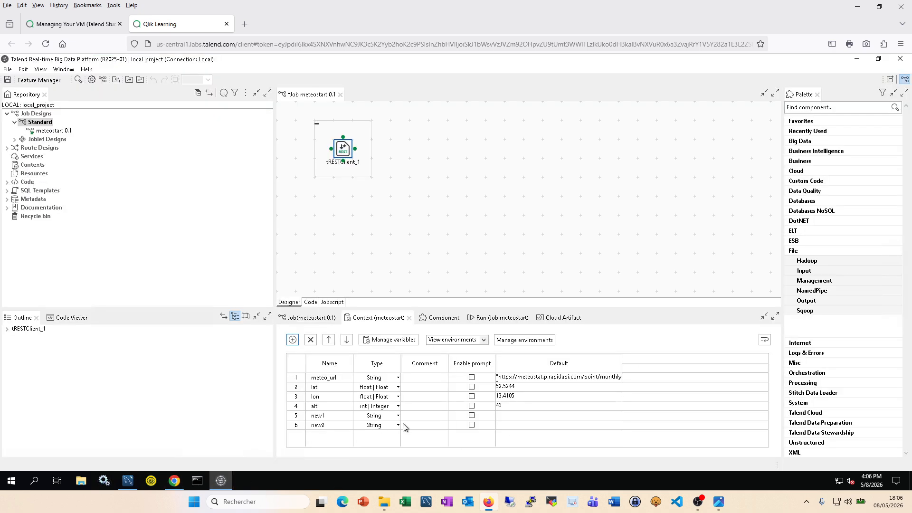
pyautogui.click(322, 416)
pyautogui.hotkey('ctrl', 'v')
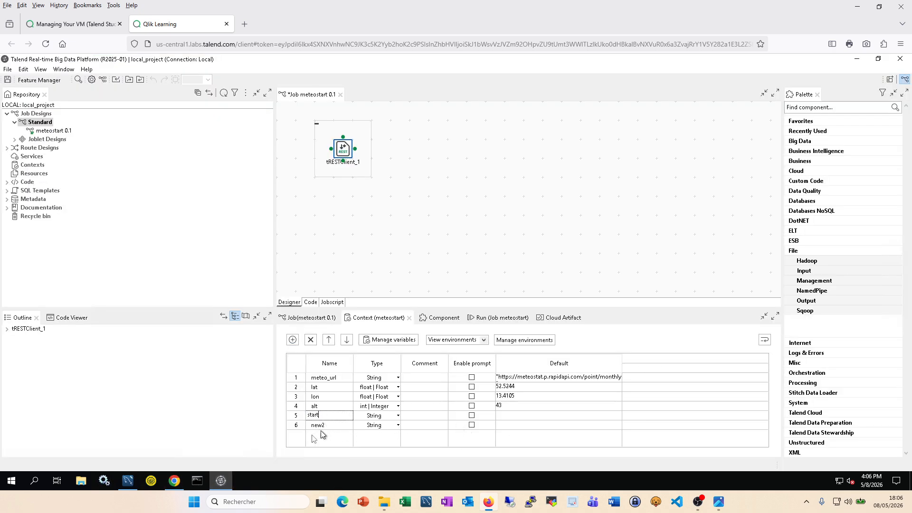
pyautogui.click(177, 488)
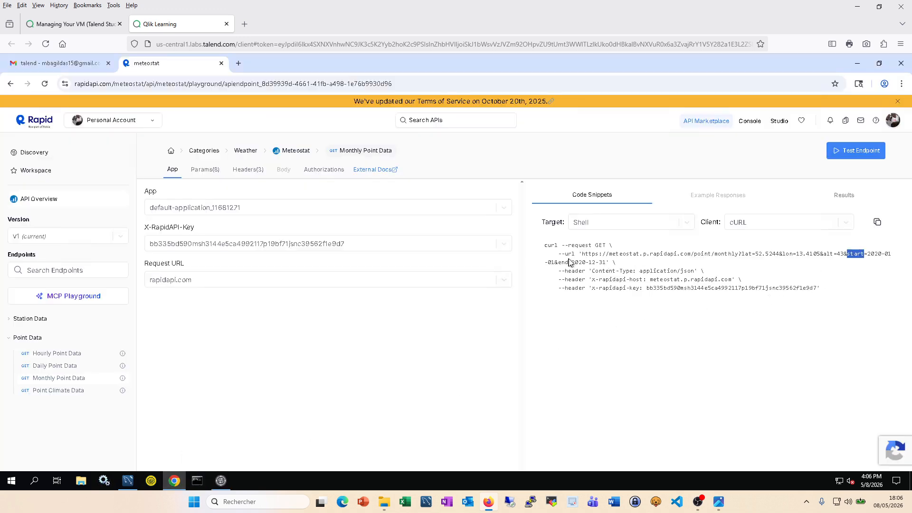
pyautogui.moveTo(569, 266); pyautogui.dragTo(561, 267)
pyautogui.click(221, 480)
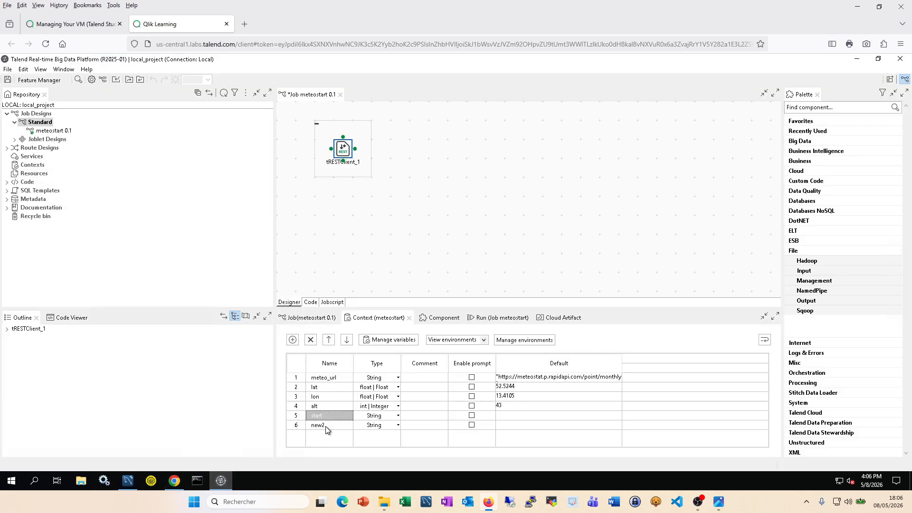
pyautogui.click(326, 426)
pyautogui.write('end')
# Step: Set both start and end variables to type Date
pyautogui.click(395, 416)
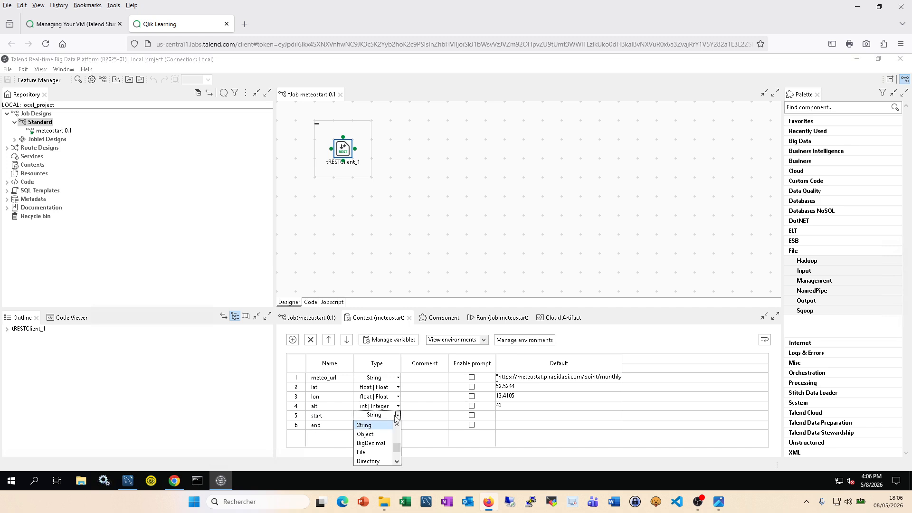
pyautogui.moveTo(398, 446); pyautogui.dragTo(398, 438)
pyautogui.click(370, 434)
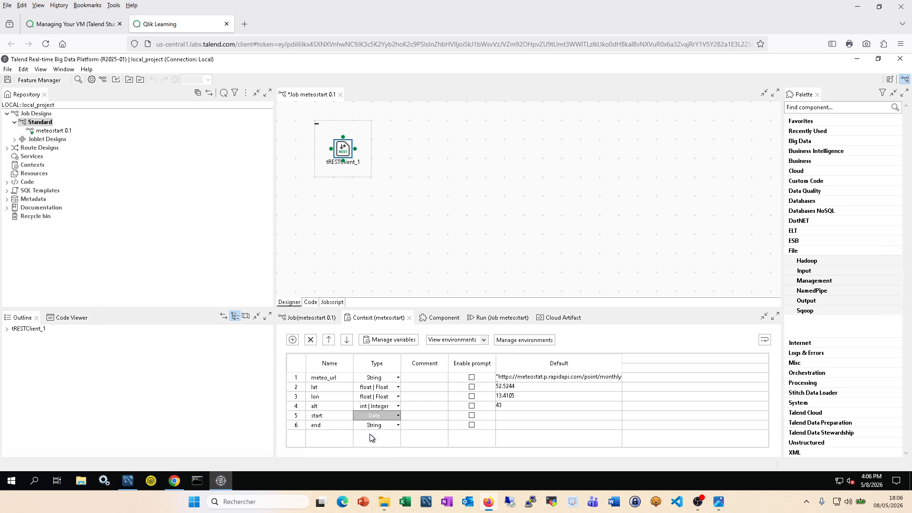
pyautogui.click(397, 425)
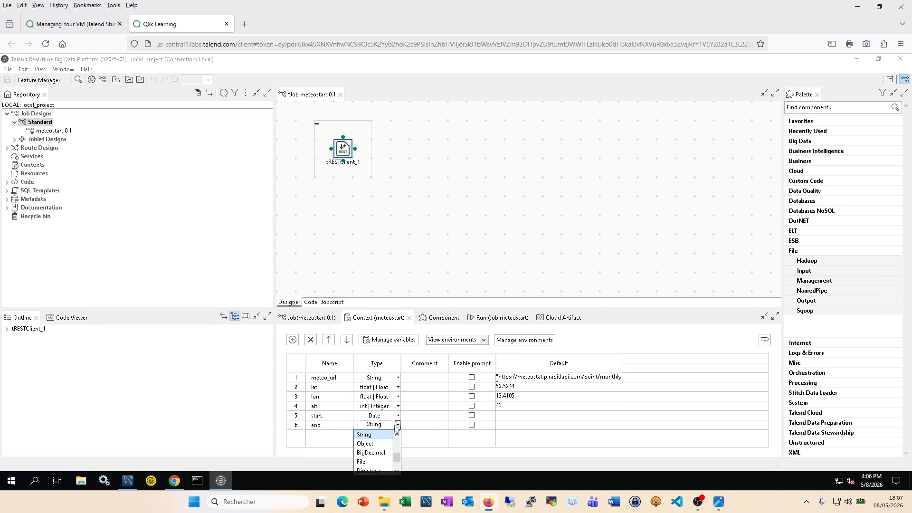
pyautogui.moveTo(393, 457); pyautogui.dragTo(394, 440)
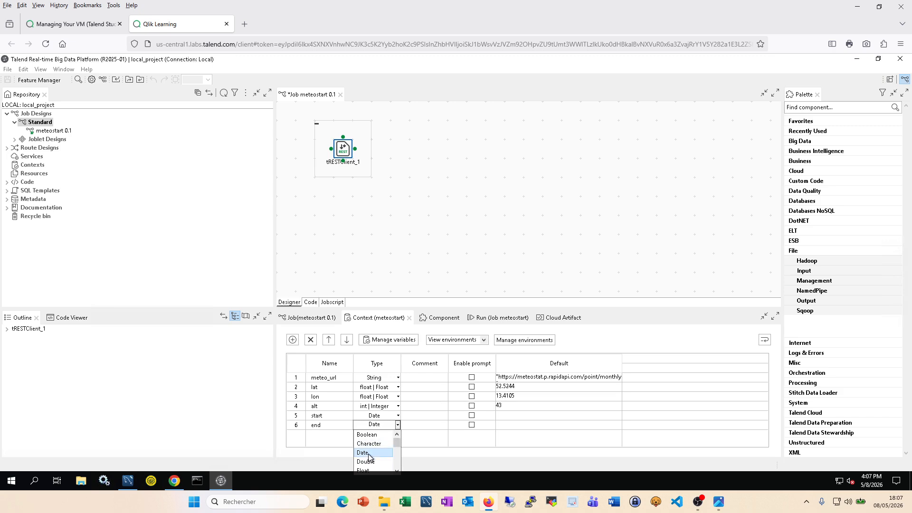
pyautogui.click(370, 452)
# Step: Check the sample request's date format and begin editing start's default value
pyautogui.click(171, 483)
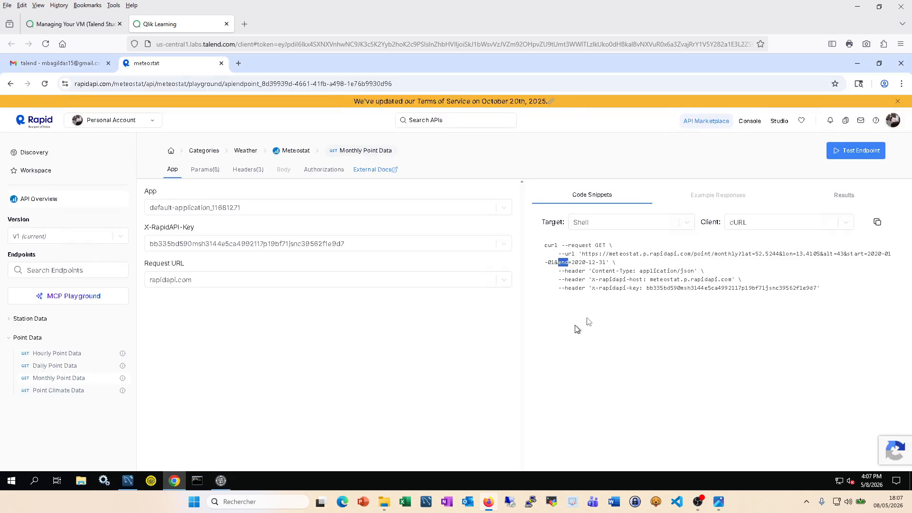
pyautogui.moveTo(869, 254); pyautogui.dragTo(551, 261)
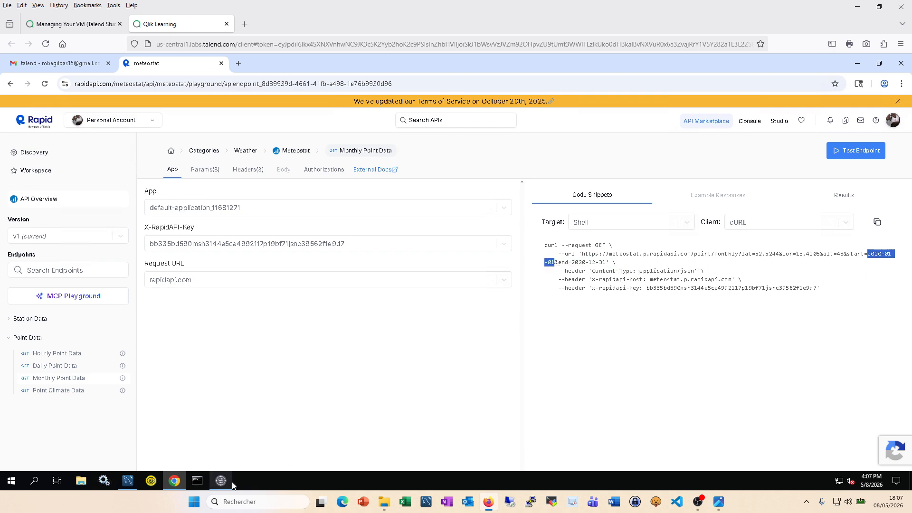
pyautogui.click(221, 481)
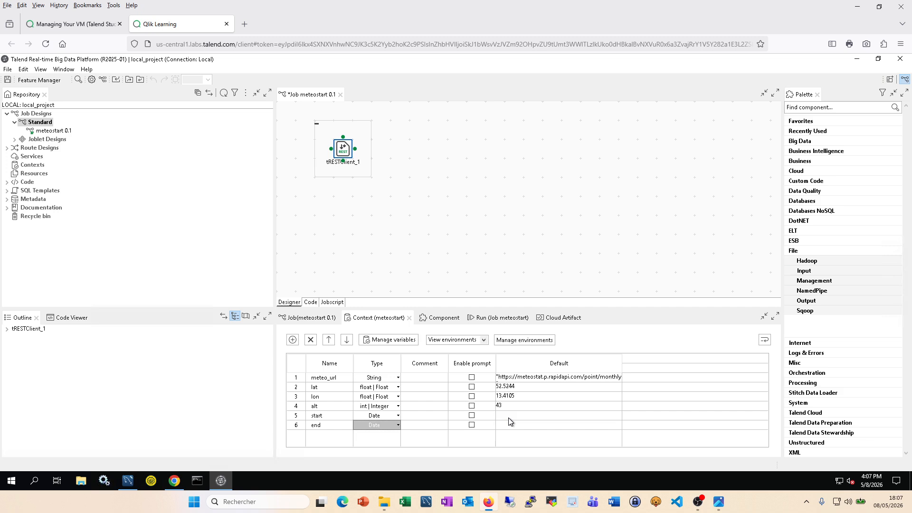
pyautogui.click(509, 417)
# Step: Open the date picker for start's default, comparing with the API's sample dates
pyautogui.click(615, 416)
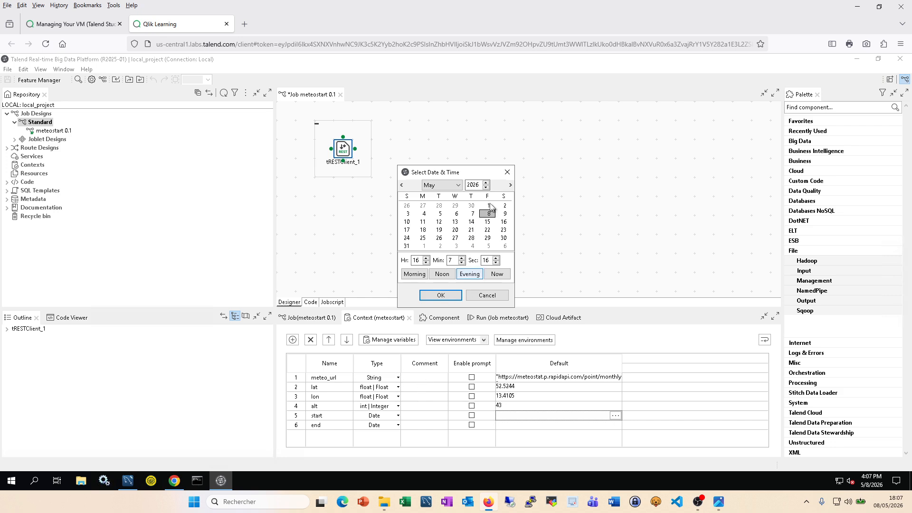
pyautogui.click(486, 189)
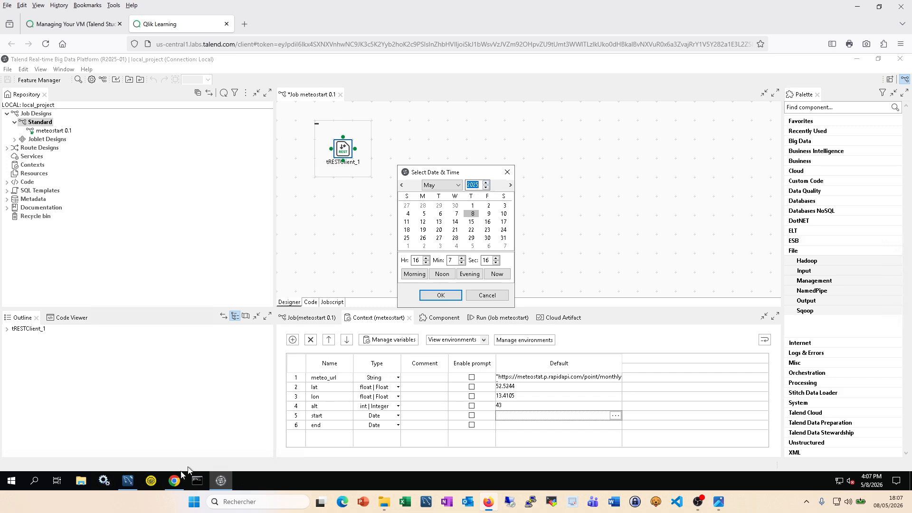
pyautogui.moveTo(177, 480)
pyautogui.click(179, 450)
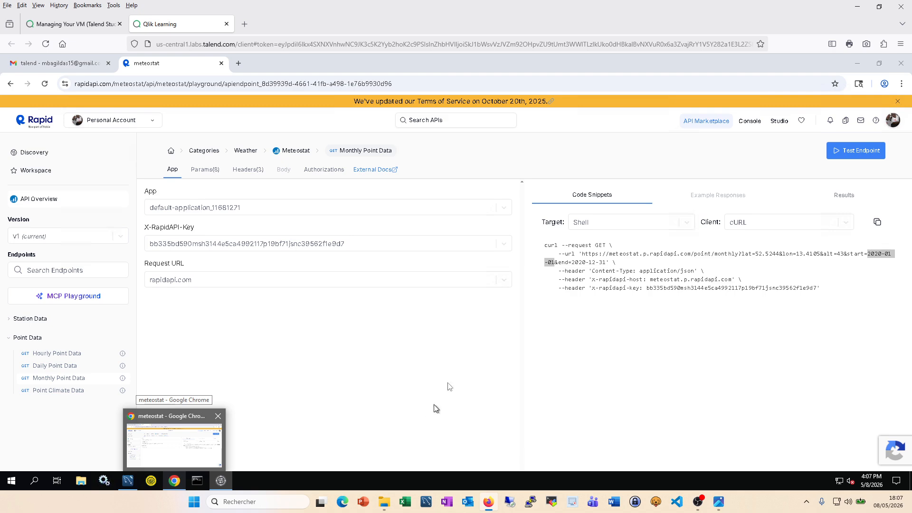
# Step: Pick January 1, 2020 in the date picker and confirm it as start's default
pyautogui.click(456, 186)
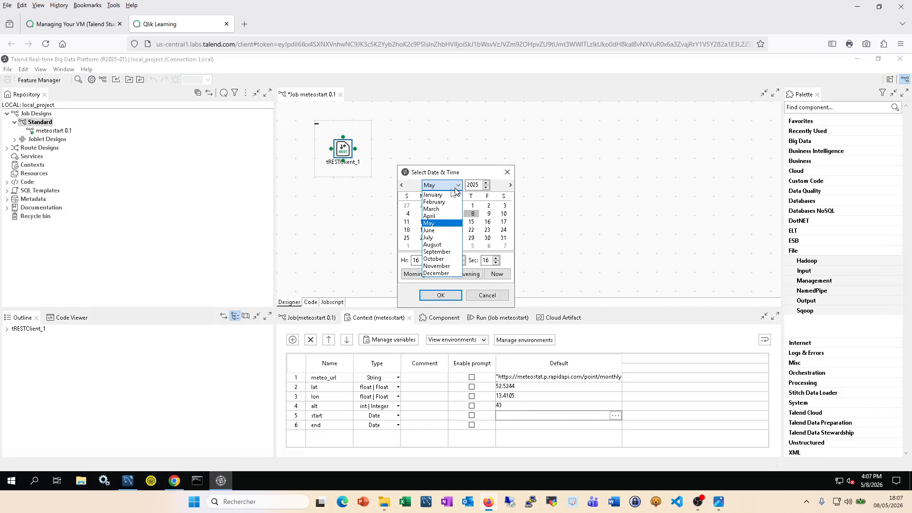
pyautogui.click(444, 195)
pyautogui.click(456, 206)
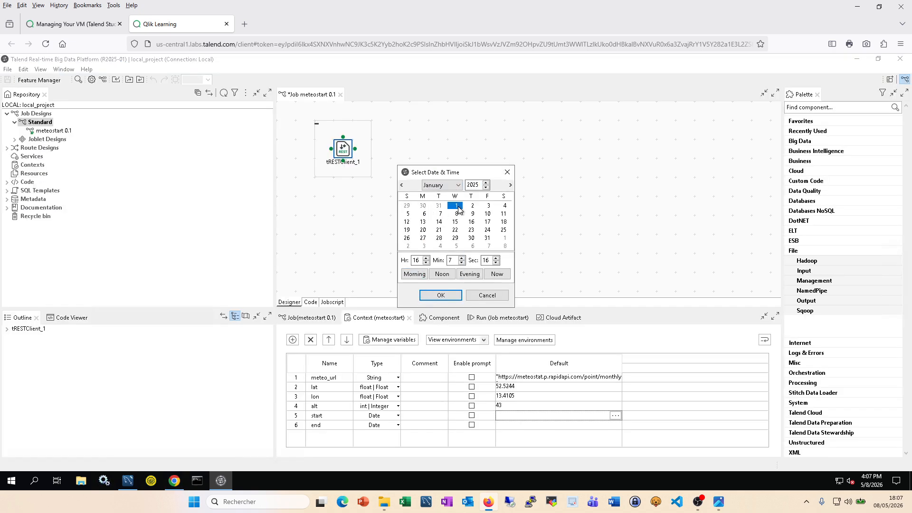
pyautogui.click(486, 183)
pyautogui.click(485, 184)
pyautogui.click(485, 188)
pyautogui.click(485, 188)
pyautogui.click(485, 188)
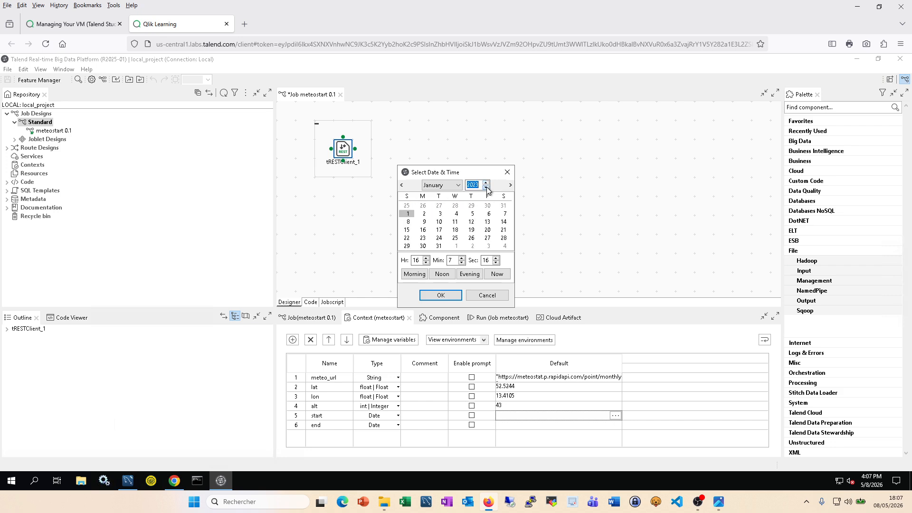
pyautogui.click(485, 188)
pyautogui.click(484, 188)
pyautogui.click(486, 189)
pyautogui.click(485, 188)
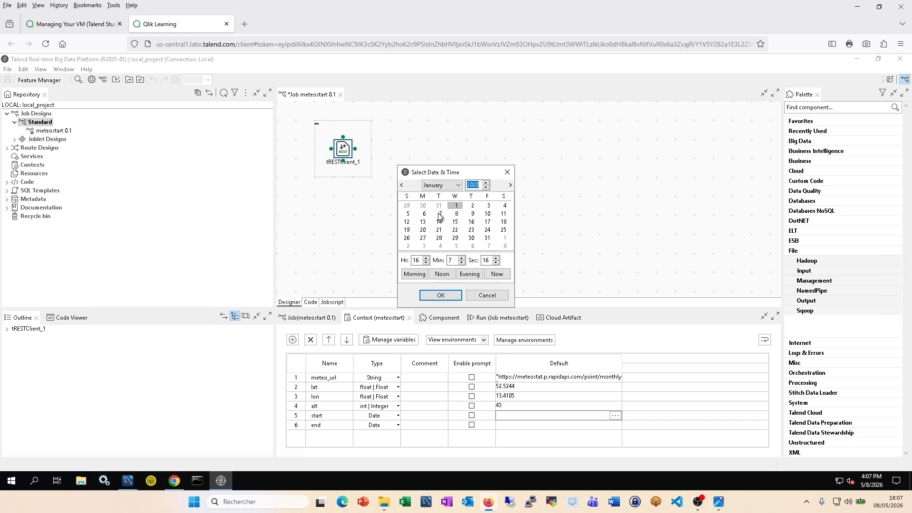
pyautogui.click(456, 205)
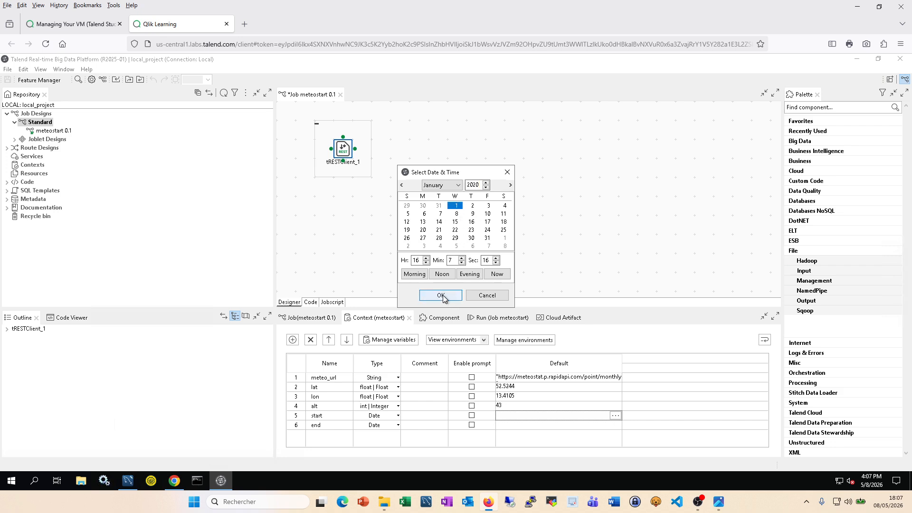
pyautogui.click(441, 296)
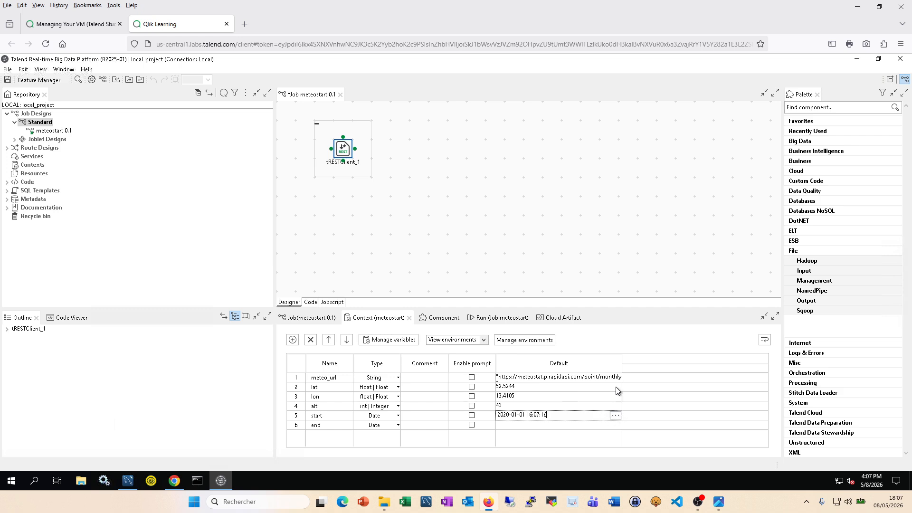
# Step: Review start's default in the date picker, leaving it at 2020-01-01 unchanged
pyautogui.click(523, 426)
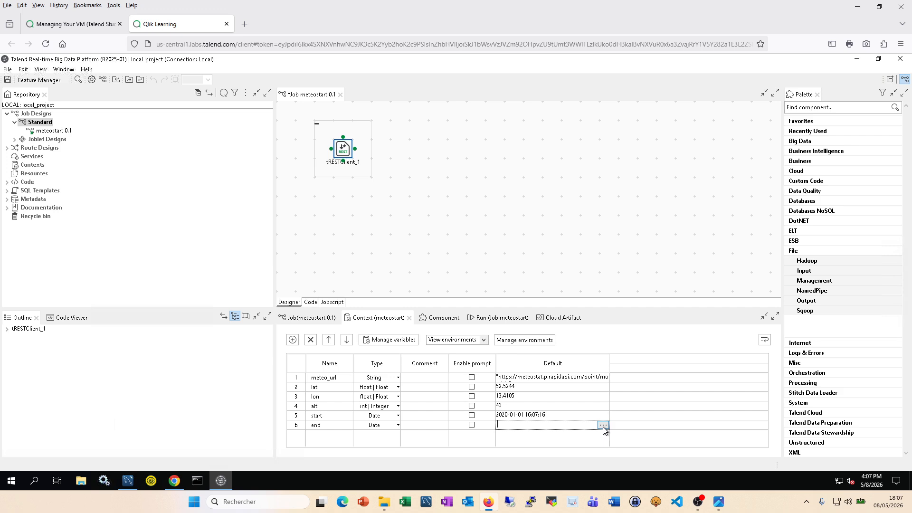
pyautogui.click(178, 482)
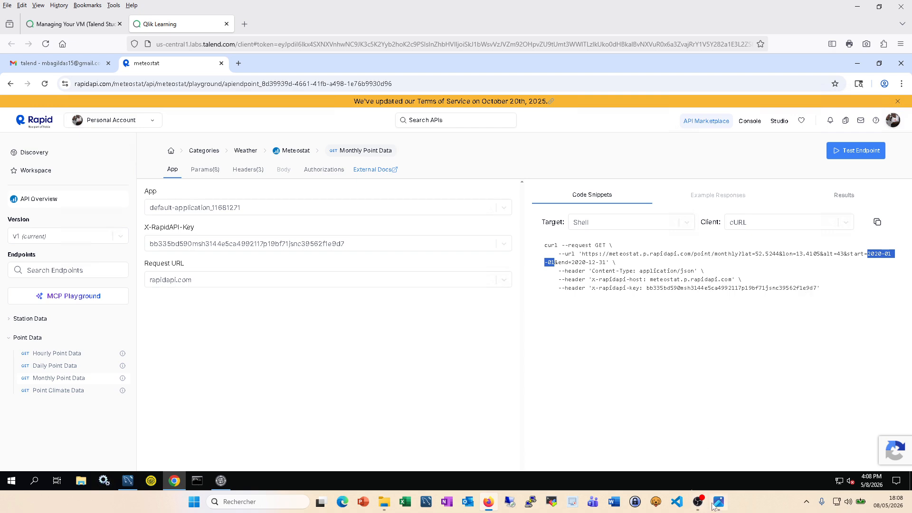
pyautogui.click(221, 481)
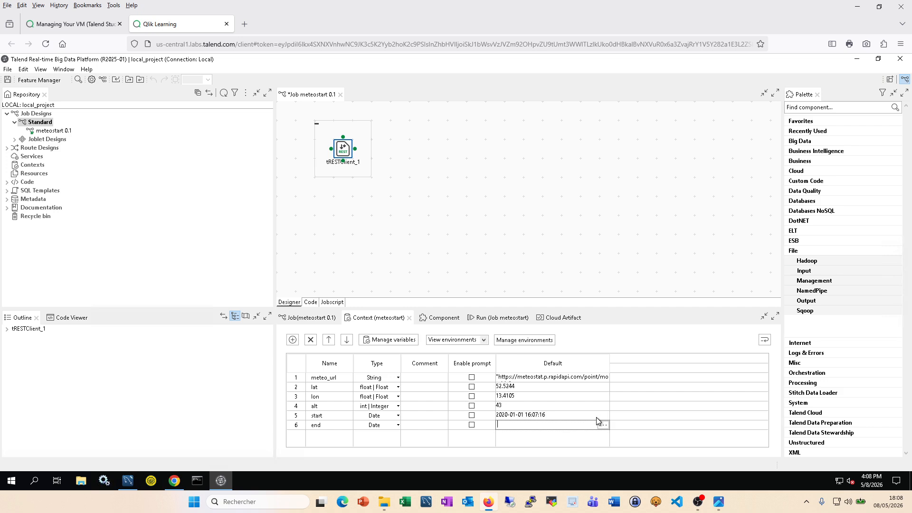
pyautogui.click(599, 417)
pyautogui.click(603, 415)
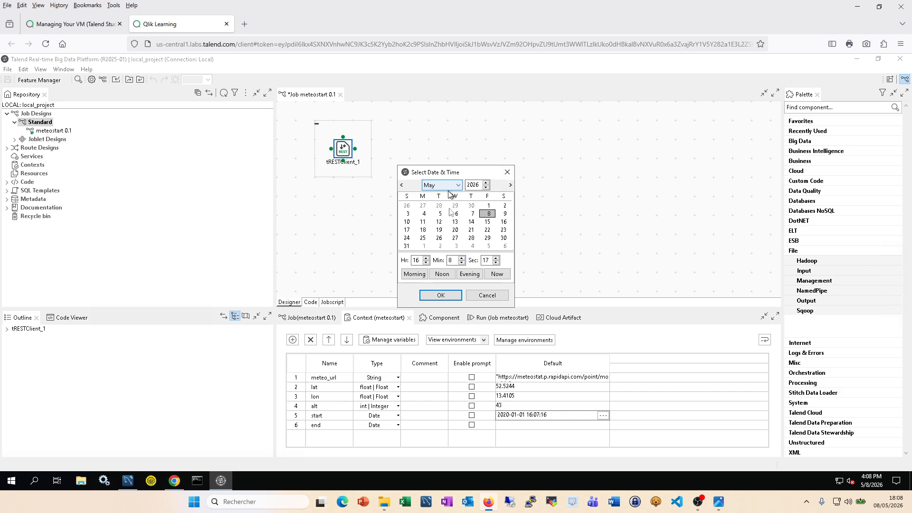
pyautogui.click(487, 296)
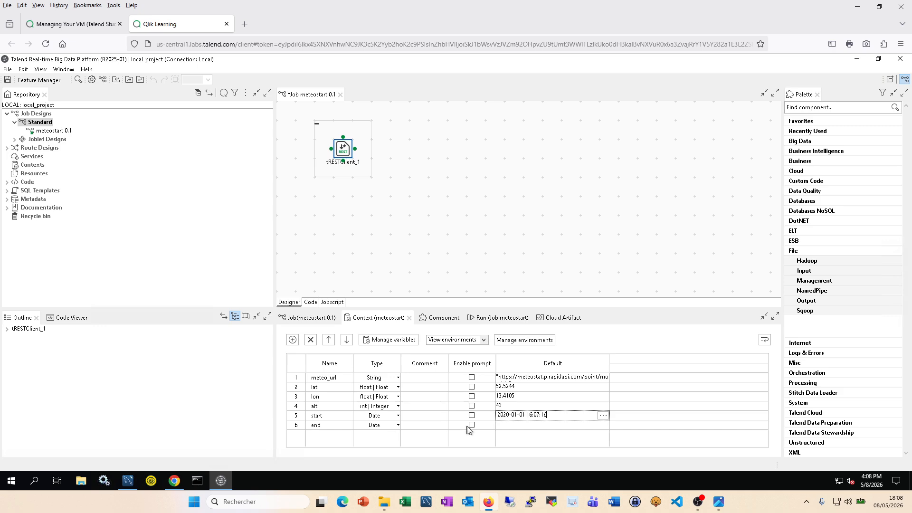
pyautogui.click(174, 481)
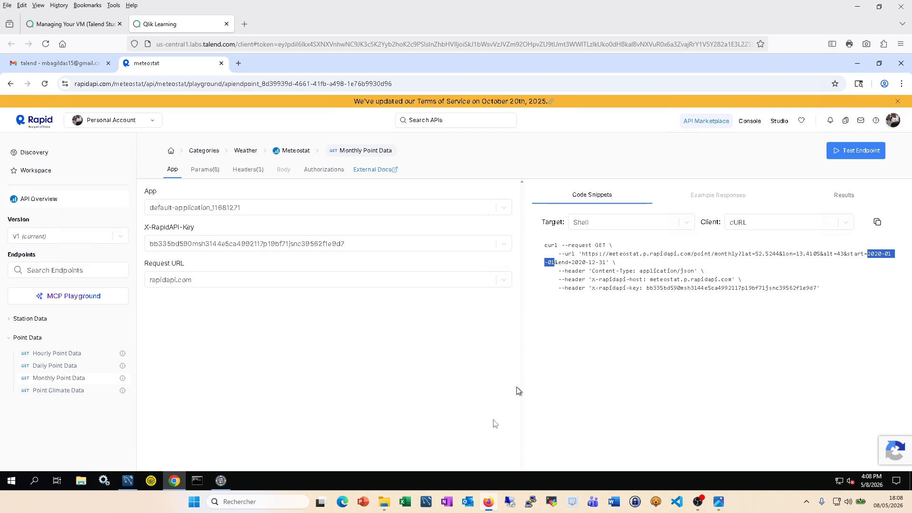
pyautogui.click(221, 481)
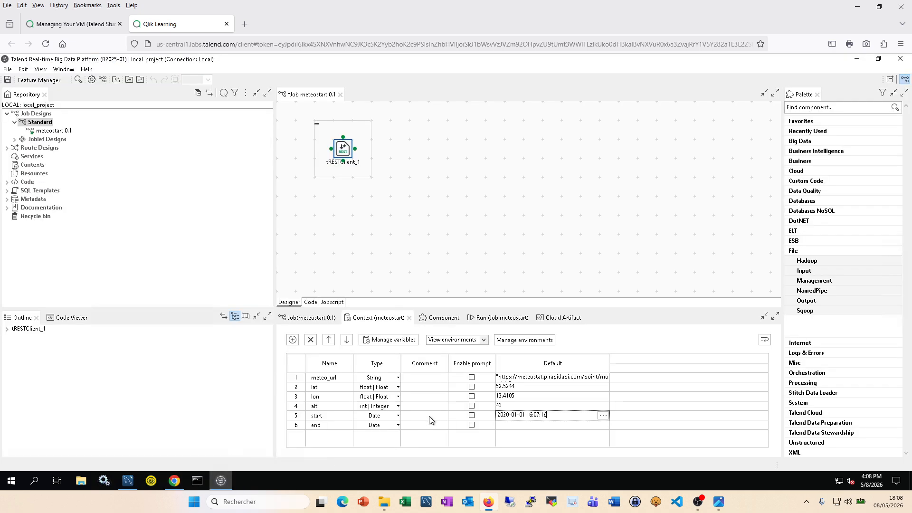
# Step: Set end's default to December 31, 2020 through the date picker
pyautogui.click(560, 423)
pyautogui.click(603, 425)
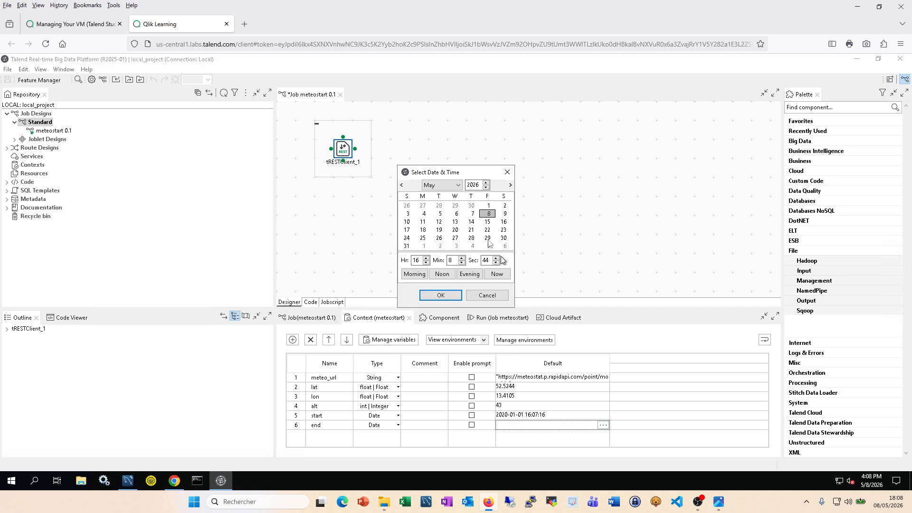
pyautogui.click(458, 186)
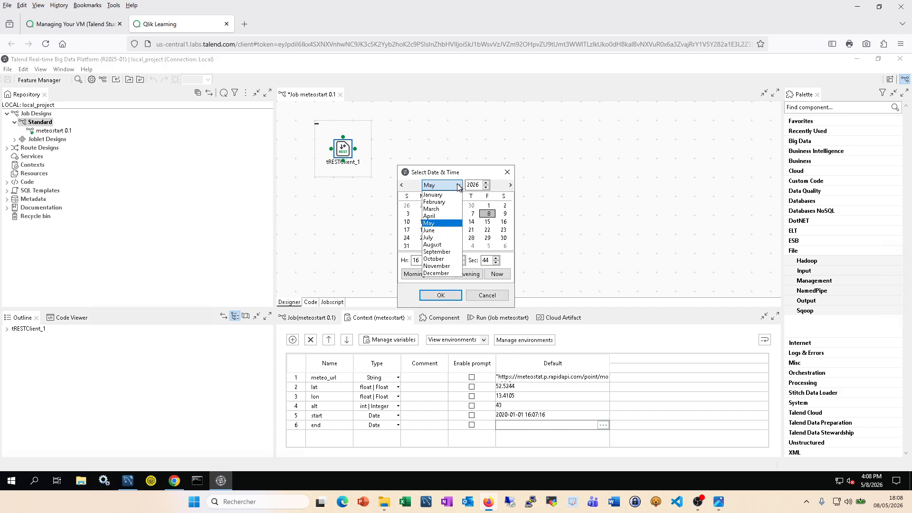
pyautogui.click(454, 199)
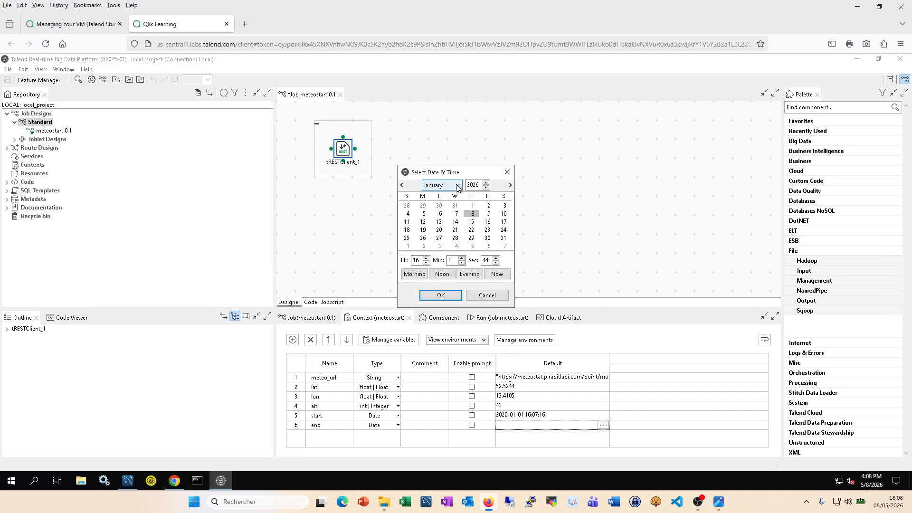
pyautogui.click(458, 185)
pyautogui.click(446, 274)
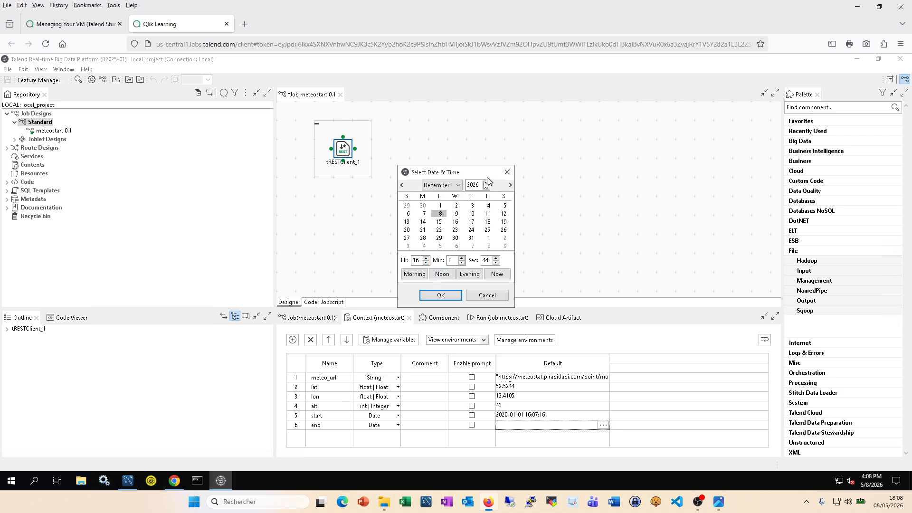
pyautogui.click(486, 183)
pyautogui.click(486, 188)
pyautogui.click(486, 187)
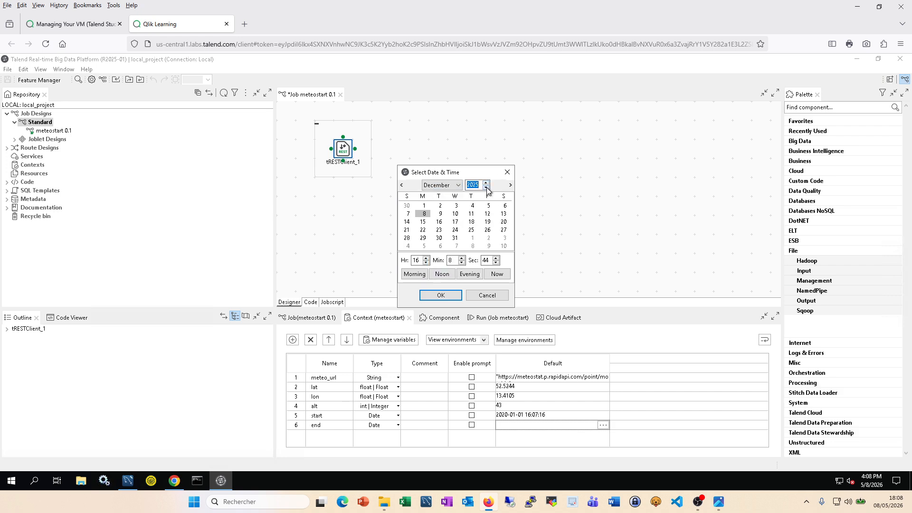
pyautogui.click(487, 187)
pyautogui.click(487, 187)
pyautogui.click(486, 187)
pyautogui.click(486, 188)
pyautogui.click(487, 188)
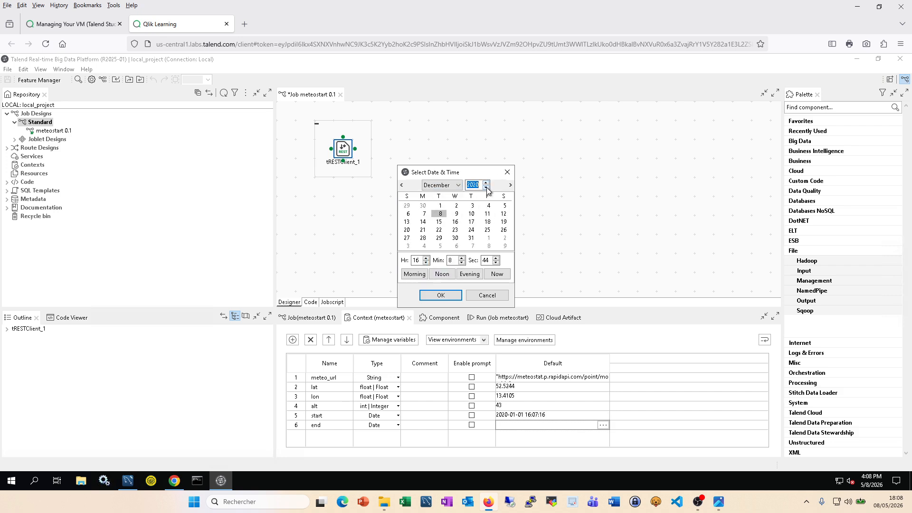
pyautogui.click(472, 239)
pyautogui.click(452, 297)
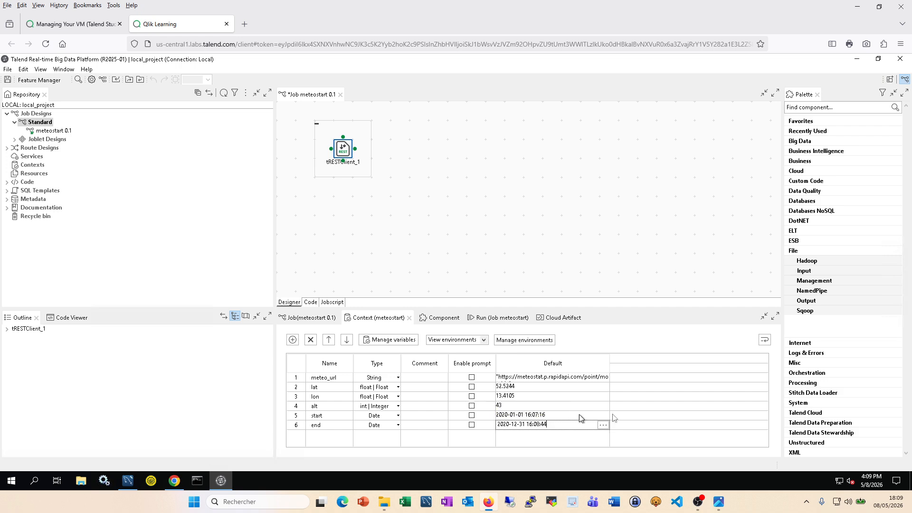
# Step: Commit the end date and save the meteostart job with Ctrl+S
pyautogui.click(578, 228)
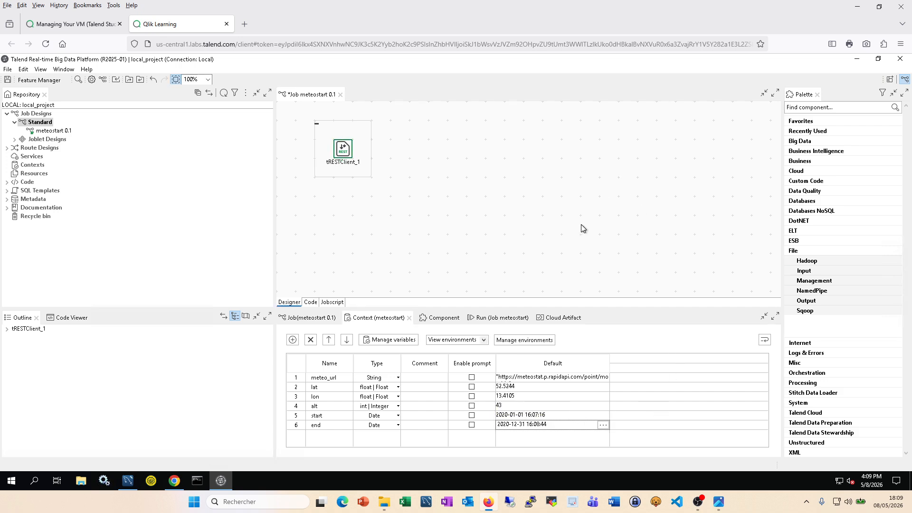
pyautogui.hotkey('ctrl', 's')
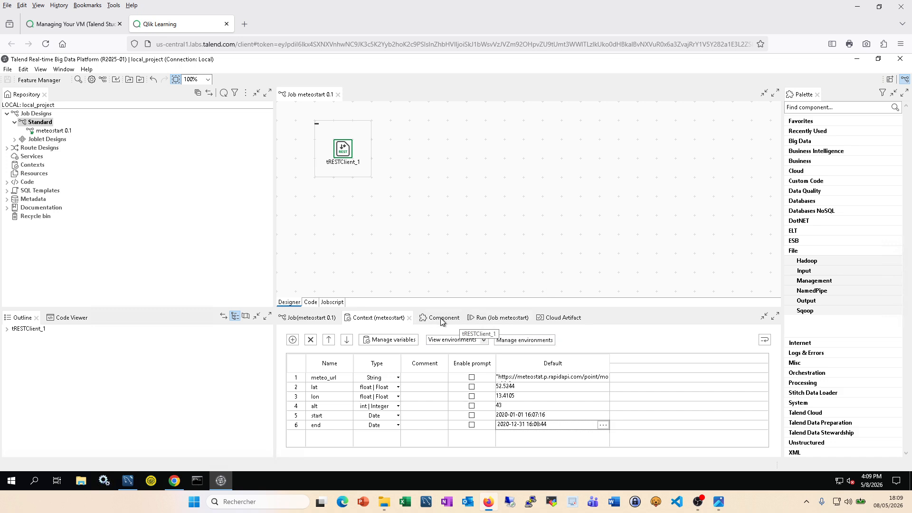
pyautogui.click(441, 321)
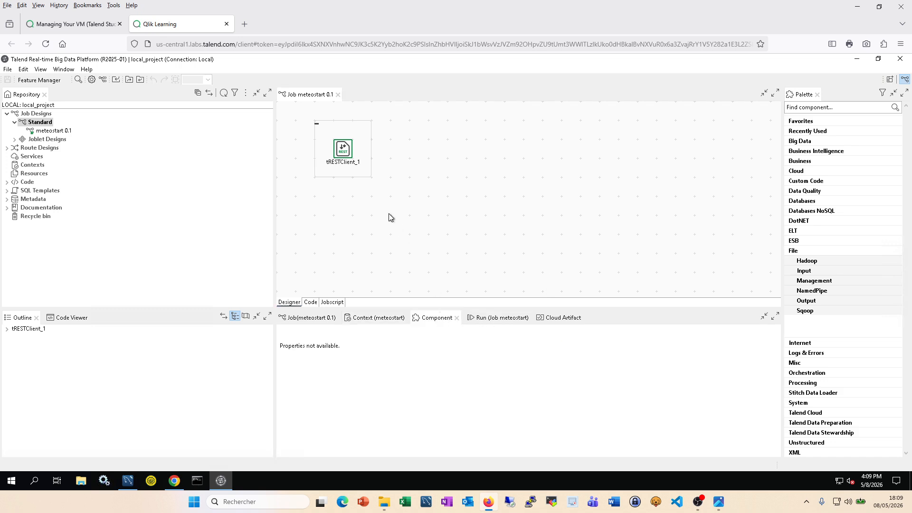
# Step: Copy the Content-Type header name from RapidAPI and add a ContentType context variable
pyautogui.click(389, 322)
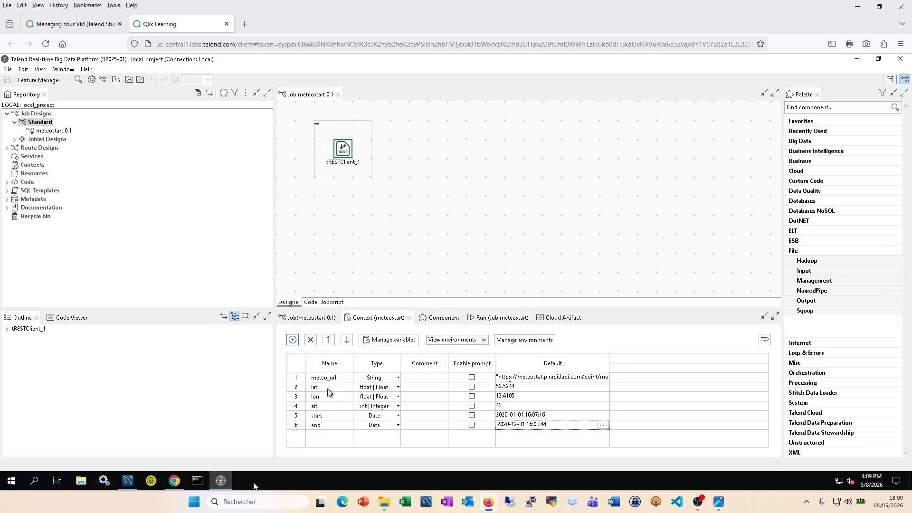
pyautogui.click(174, 481)
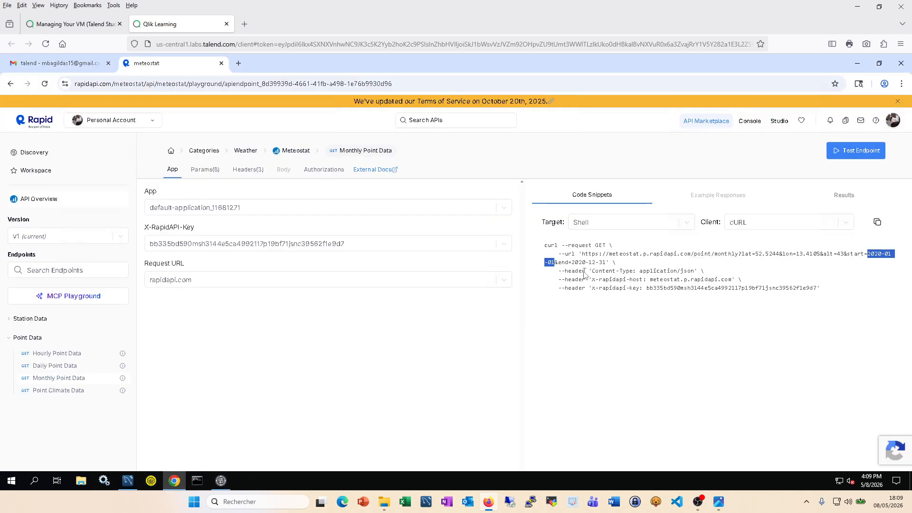
pyautogui.doubleClick(604, 274)
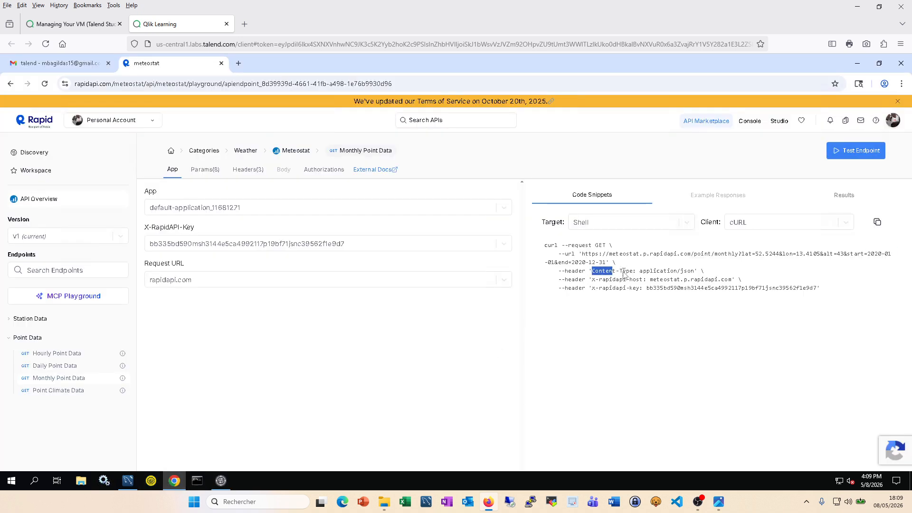
pyautogui.moveTo(624, 274); pyautogui.dragTo(635, 273)
pyautogui.click(221, 482)
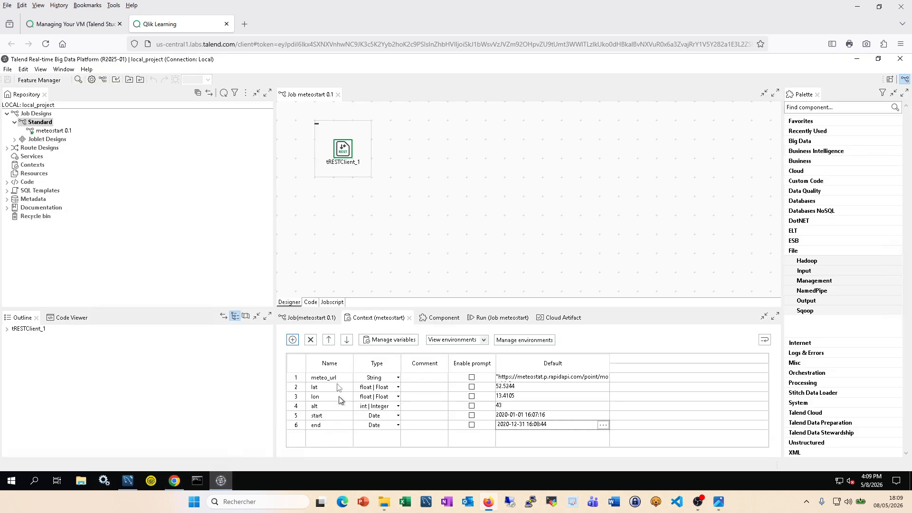
pyautogui.click(293, 340)
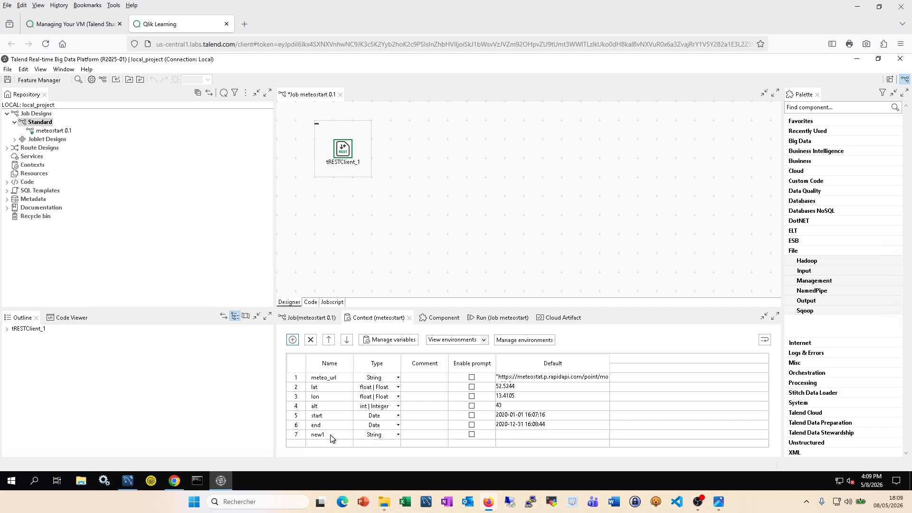
pyautogui.click(331, 436)
# Step: Set ContentType's default to "application/json", pasted from the RapidAPI snippet
pyautogui.click(510, 436)
pyautogui.click(603, 434)
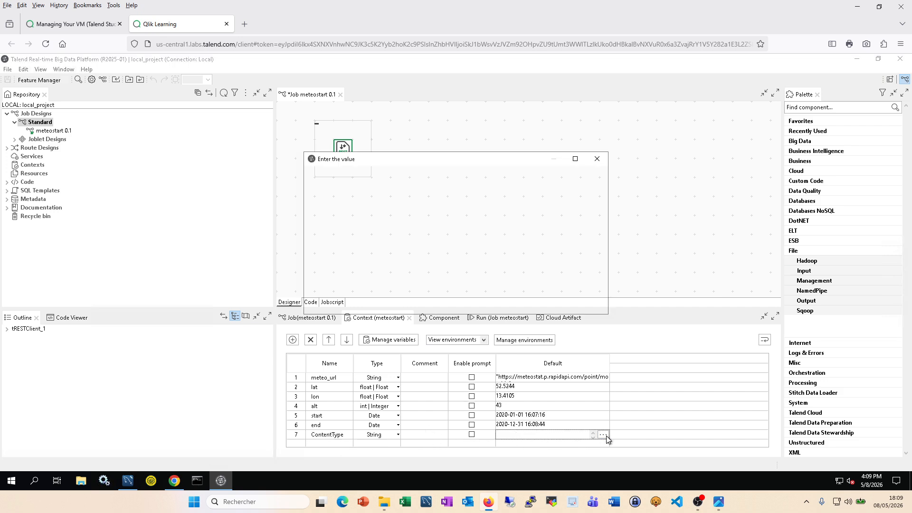
pyautogui.click(174, 481)
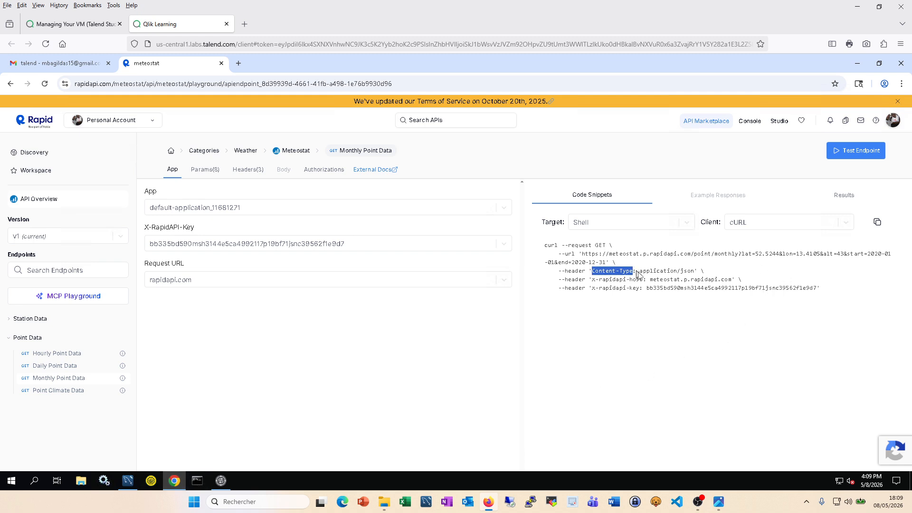
pyautogui.moveTo(640, 273); pyautogui.dragTo(693, 275)
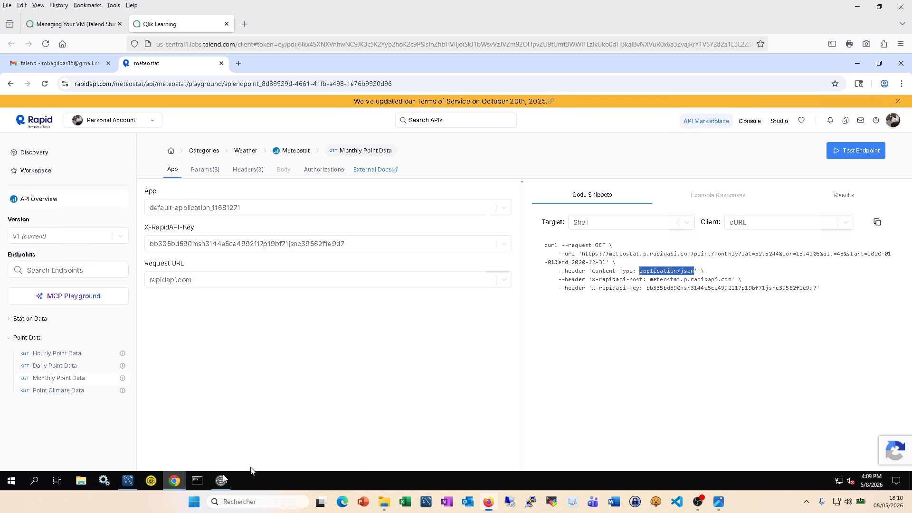
pyautogui.click(221, 481)
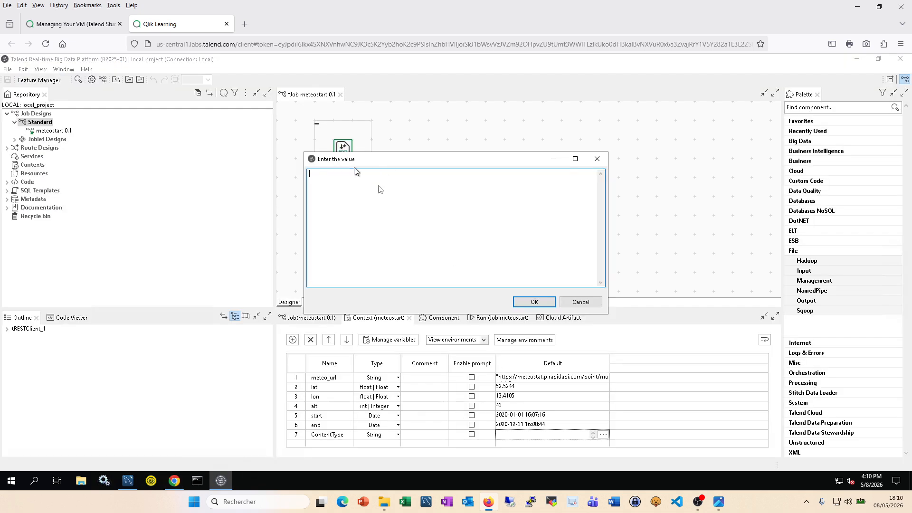
pyautogui.write('3')
pyautogui.write('application/json')
pyautogui.press('BackSpace')
pyautogui.press('BackSpace')
pyautogui.press('BackSpace')
pyautogui.press('BackSpace')
pyautogui.press('BackSpace')
pyautogui.press('BackSpace')
pyautogui.press('BackSpace')
pyautogui.press('BackSpace')
pyautogui.write('application/json')
pyautogui.write('"')
pyautogui.click(535, 302)
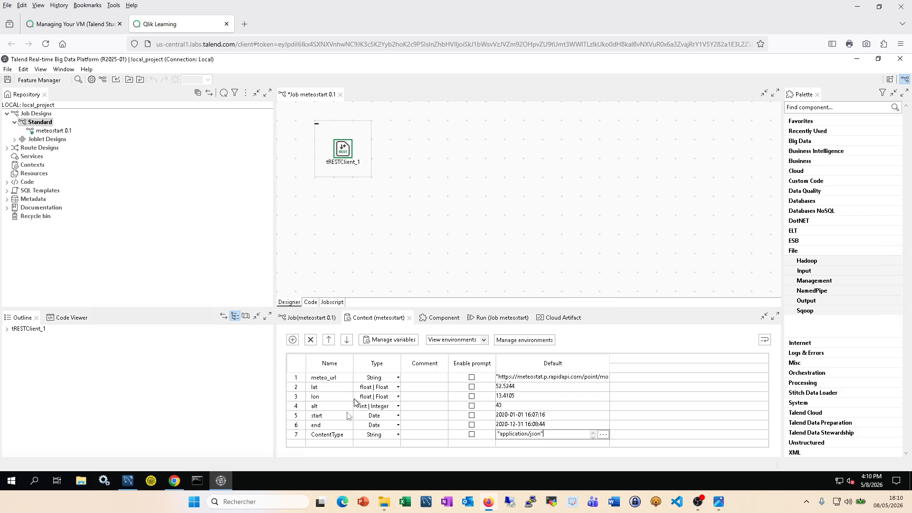
# Step: Copy the x-rapidapi-host header name from the RapidAPI snippet
pyautogui.click(174, 481)
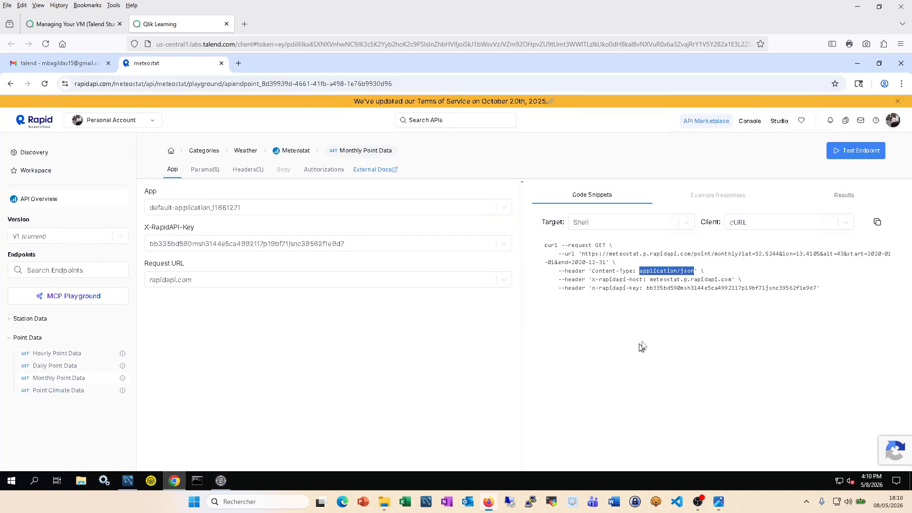
pyautogui.click(600, 283)
pyautogui.moveTo(592, 280); pyautogui.dragTo(647, 284)
pyautogui.hotkey('ctrl', 'c')
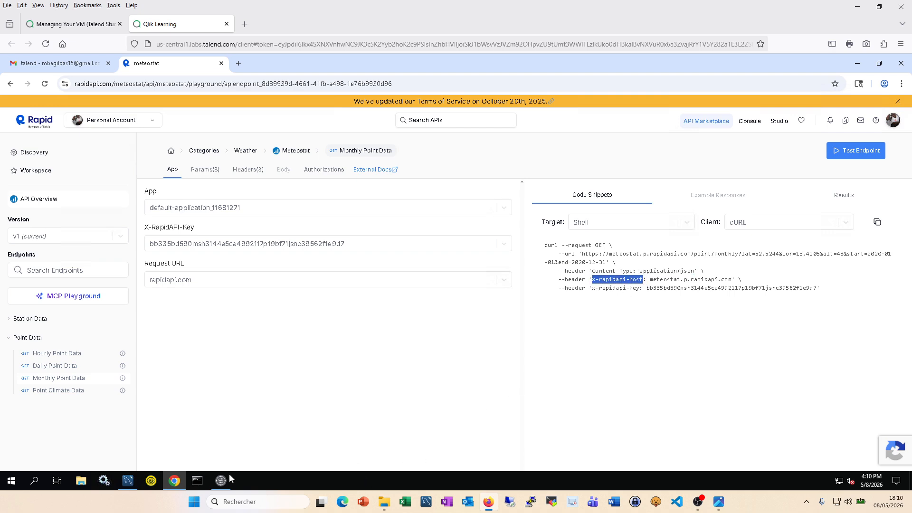
pyautogui.click(221, 480)
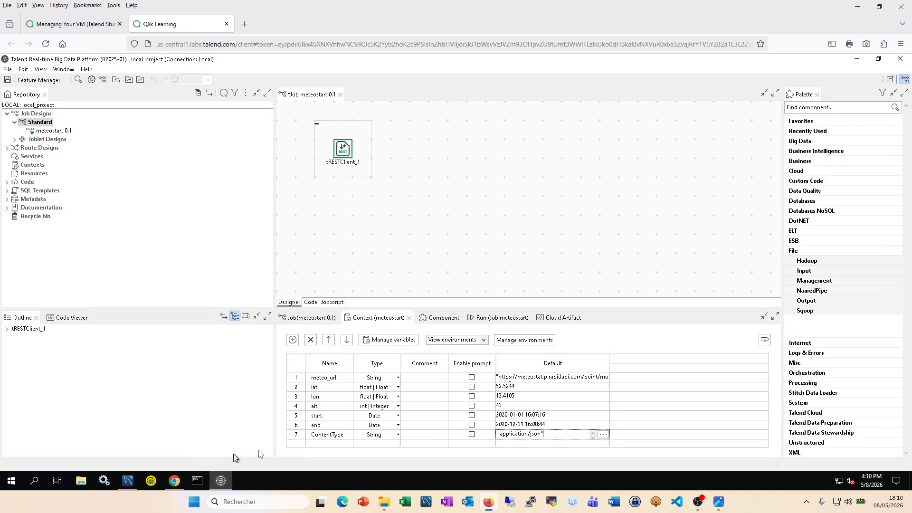
# Step: Add a context variable named xrapidapihost from the pasted header name, hyphens removed
pyautogui.click(292, 339)
pyautogui.click(327, 442)
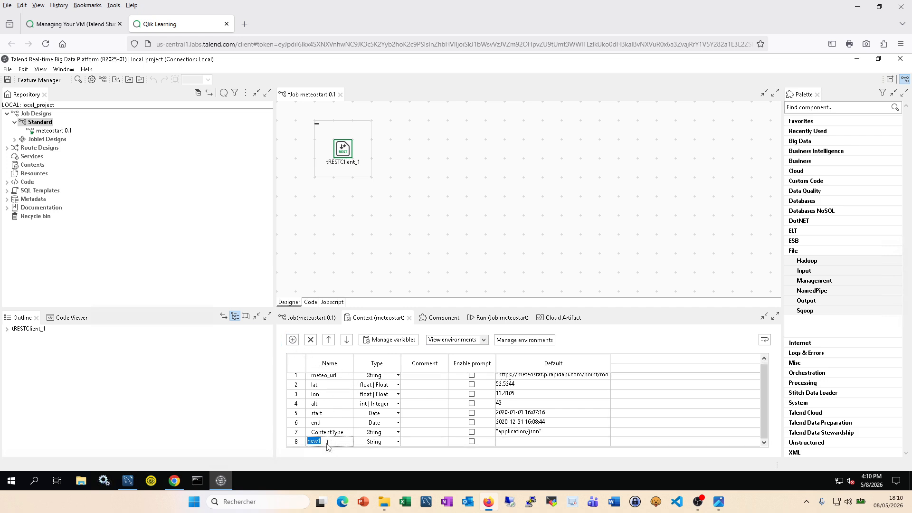
pyautogui.hotkey('ctrl', 'v')
pyautogui.press('BackSpace')
pyautogui.click(312, 442)
pyautogui.press('BackSpace')
# Step: Set xrapidapihost's default to "meteostat.p.rapidapi.com" copied from the snippet
pyautogui.click(549, 446)
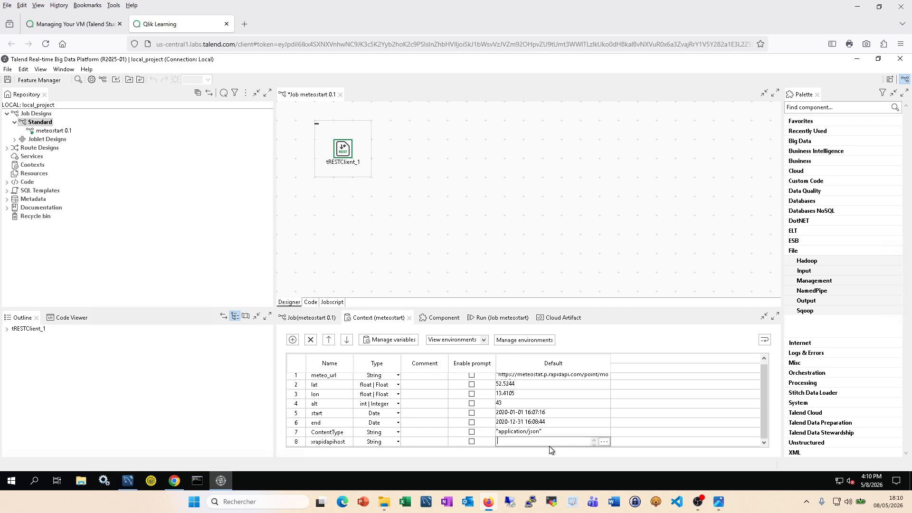
pyautogui.click(605, 442)
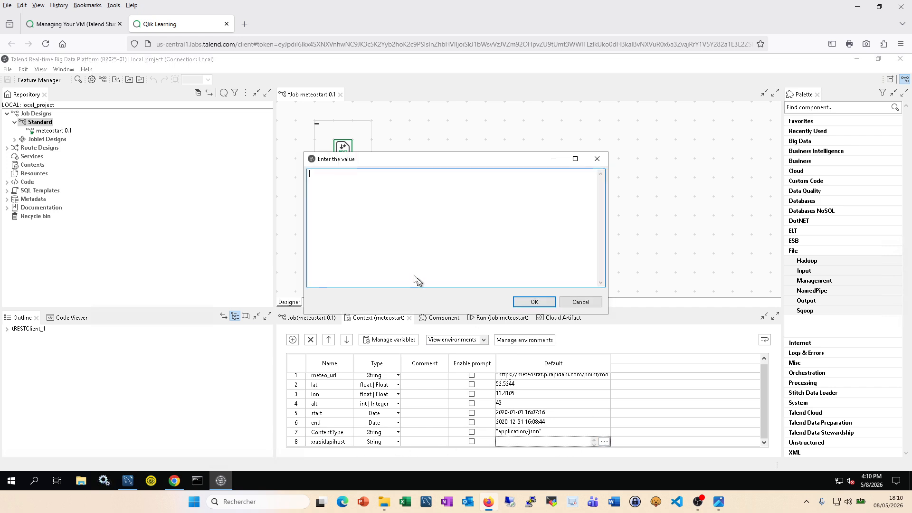
pyautogui.write('"')
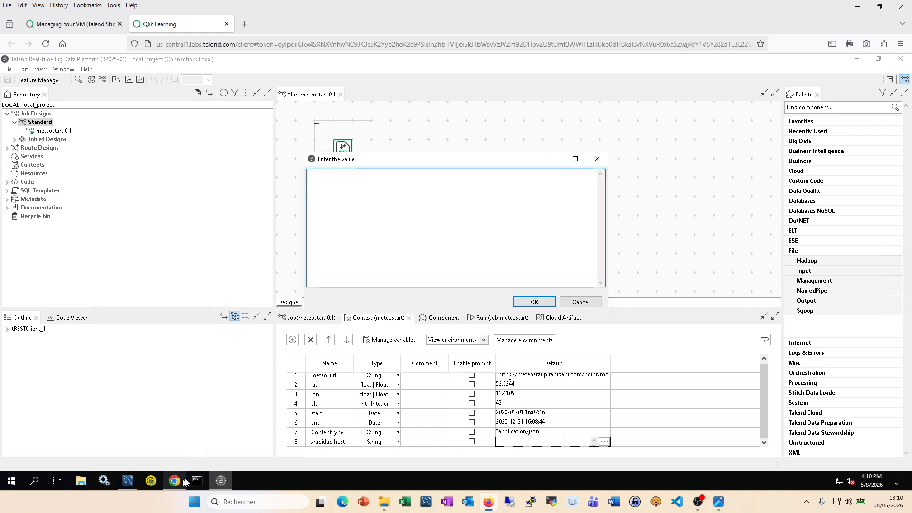
pyautogui.click(174, 481)
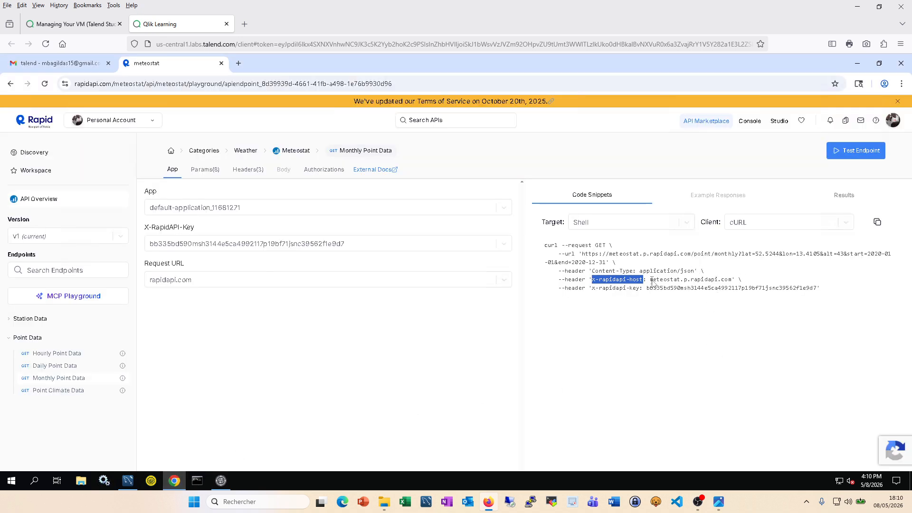
pyautogui.moveTo(650, 279); pyautogui.dragTo(734, 286)
pyautogui.hotkey('ctrl', 'c')
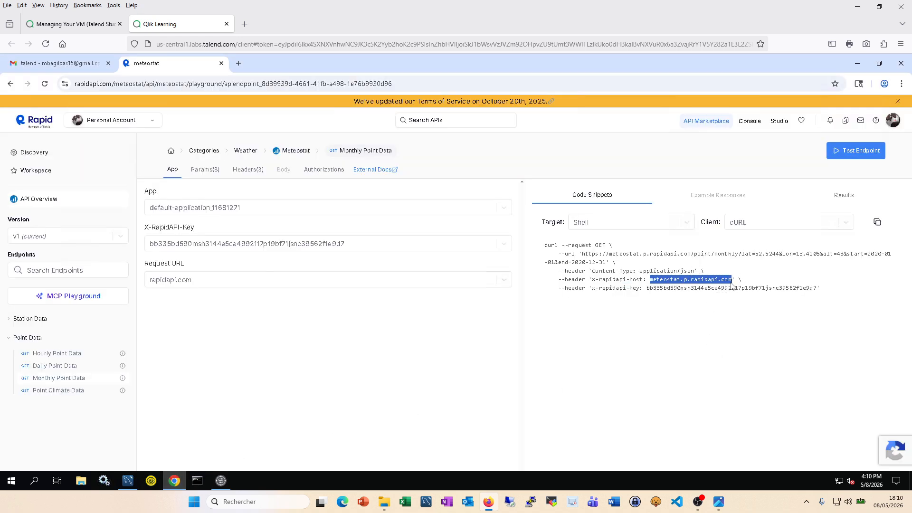
pyautogui.click(222, 481)
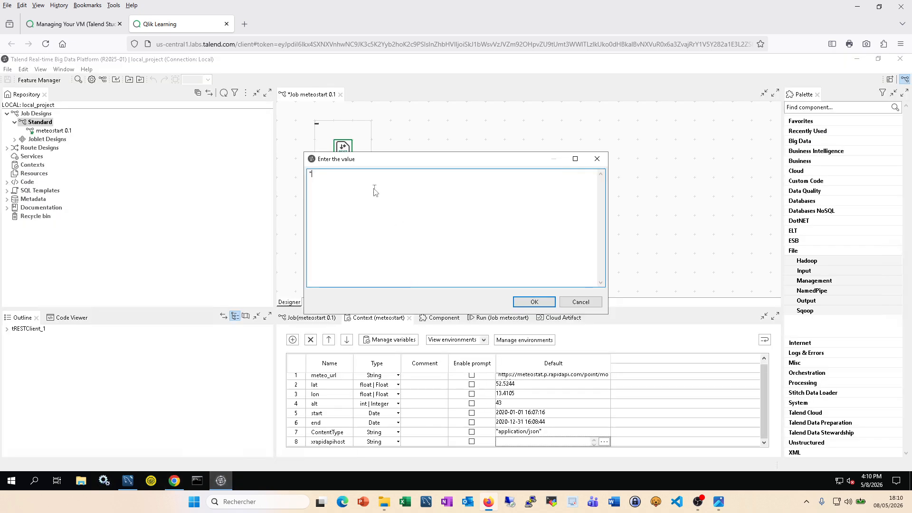
pyautogui.hotkey('ctrl', 'v')
pyautogui.write('"')
pyautogui.click(535, 304)
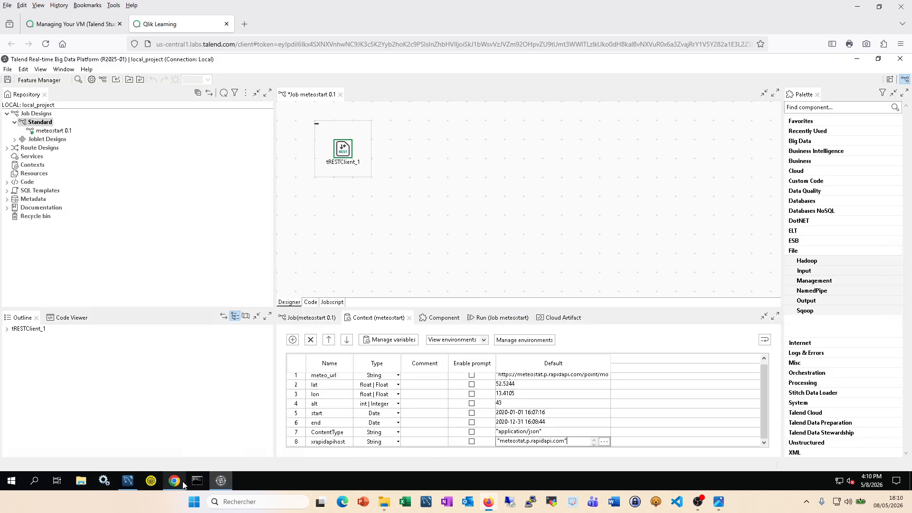
# Step: Add another context variable and copy the x-rapidapi-key header name
pyautogui.click(293, 340)
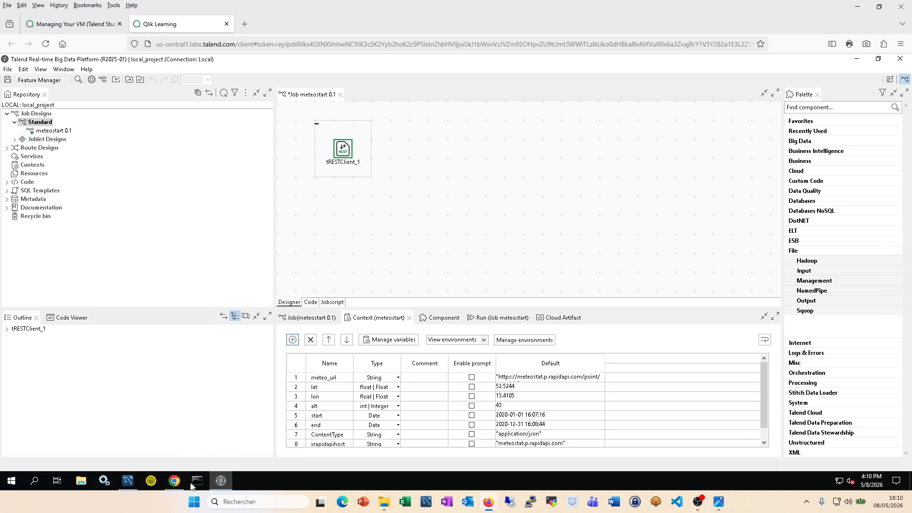
pyautogui.click(174, 480)
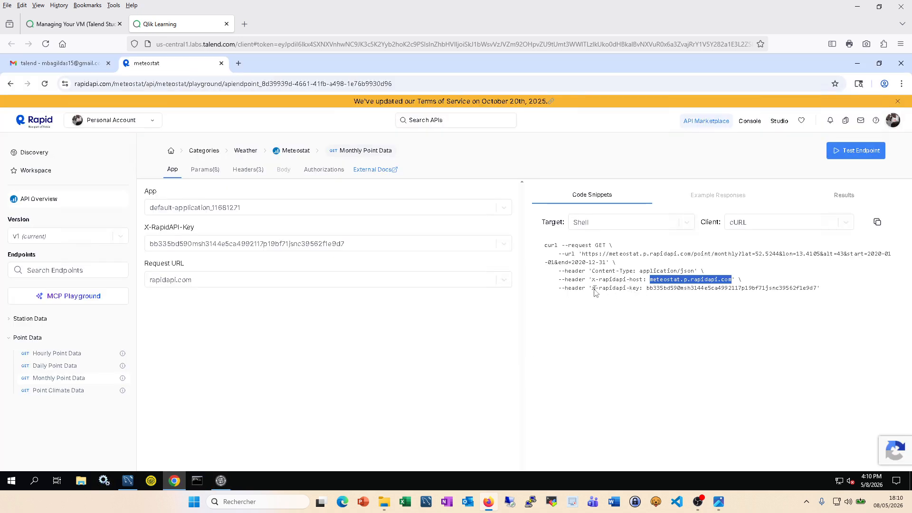
pyautogui.moveTo(593, 288); pyautogui.dragTo(640, 288)
pyautogui.hotkey('ctrl', 'c')
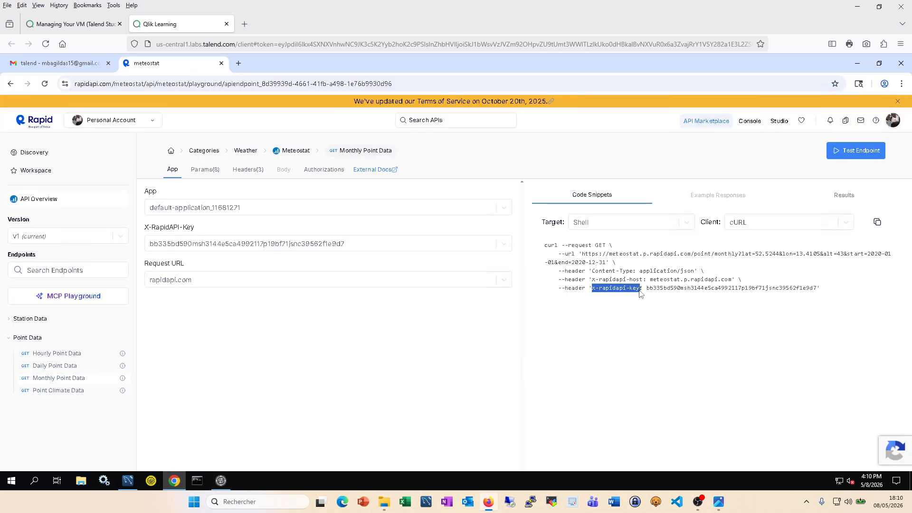
pyautogui.click(220, 481)
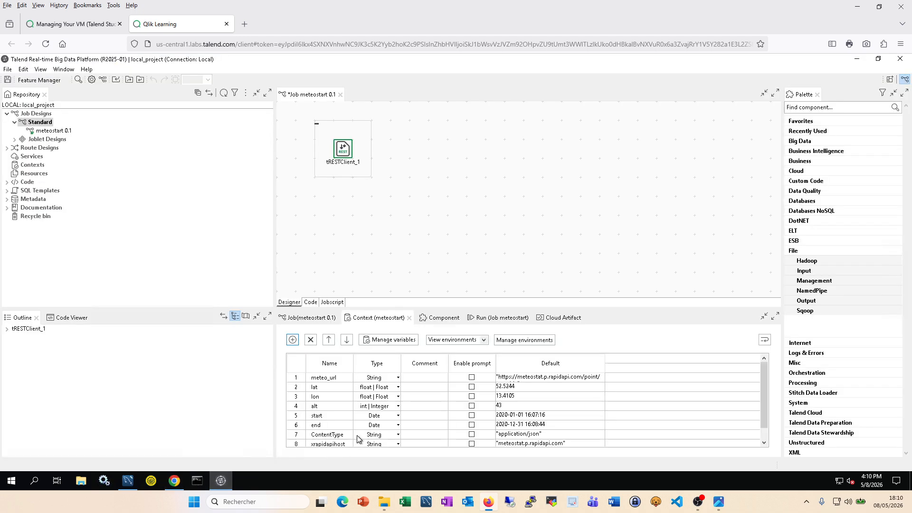
# Step: Add a new context variable, delete the extra one, and rename it xrapidapikey
pyautogui.click(292, 341)
pyautogui.click(292, 341)
pyautogui.click(328, 443)
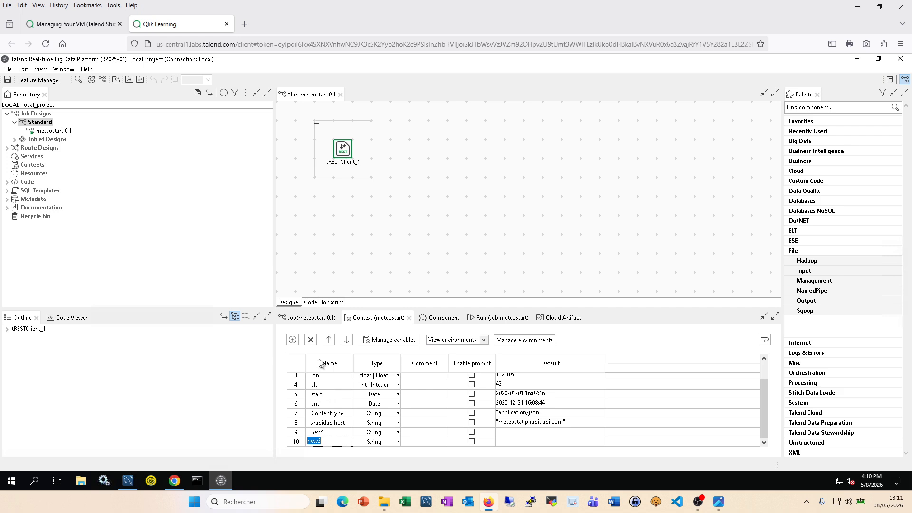
pyautogui.click(311, 339)
pyautogui.scroll(-1, 345, 444)
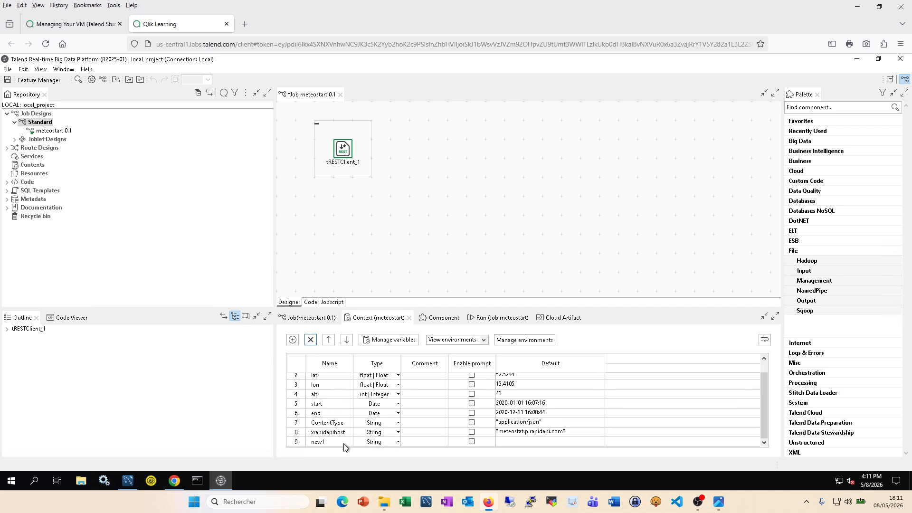
pyautogui.click(337, 441)
pyautogui.hotkey('ctrl', 'v')
pyautogui.click(314, 441)
pyautogui.press('BackSpace')
pyautogui.click(333, 441)
# Step: Set xrapidapikey's default to the quoted RapidAPI key copied from the snippet, and save the job
pyautogui.click(522, 446)
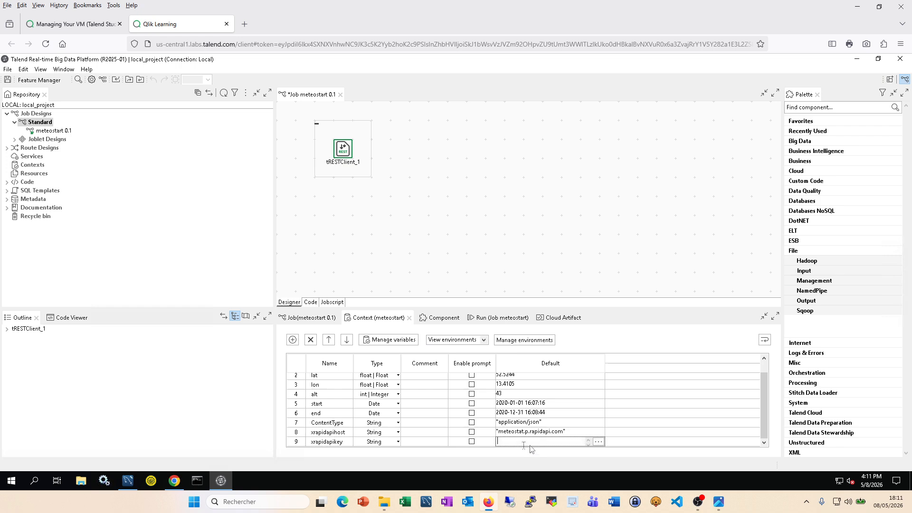
pyautogui.click(175, 482)
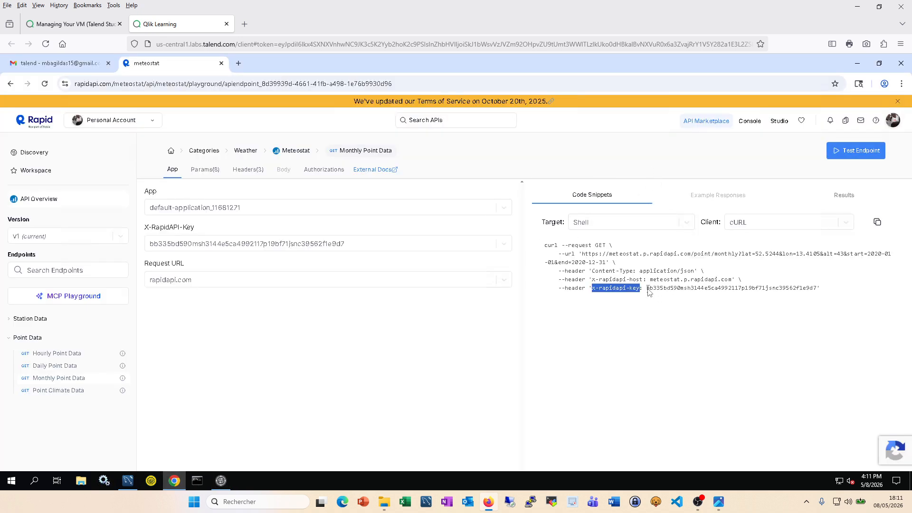
pyautogui.moveTo(647, 288); pyautogui.dragTo(818, 289)
pyautogui.hotkey('ctrl', 'c')
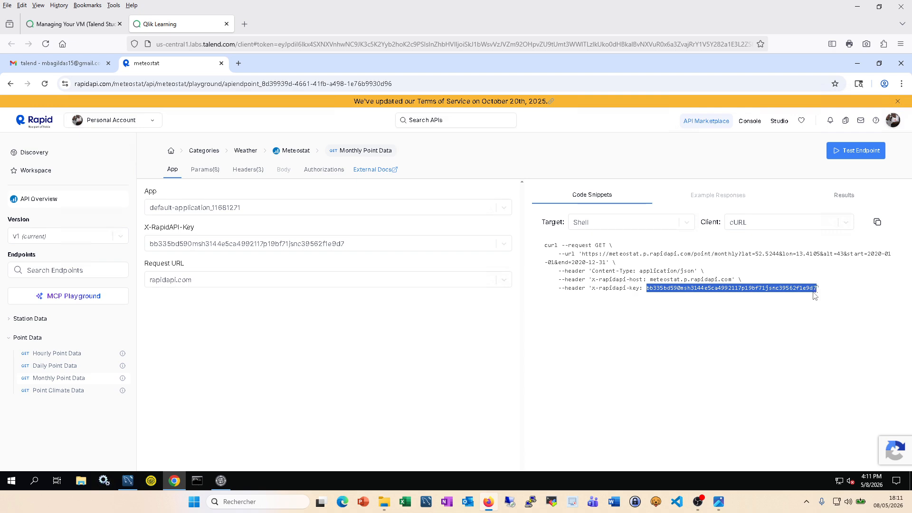
pyautogui.click(224, 480)
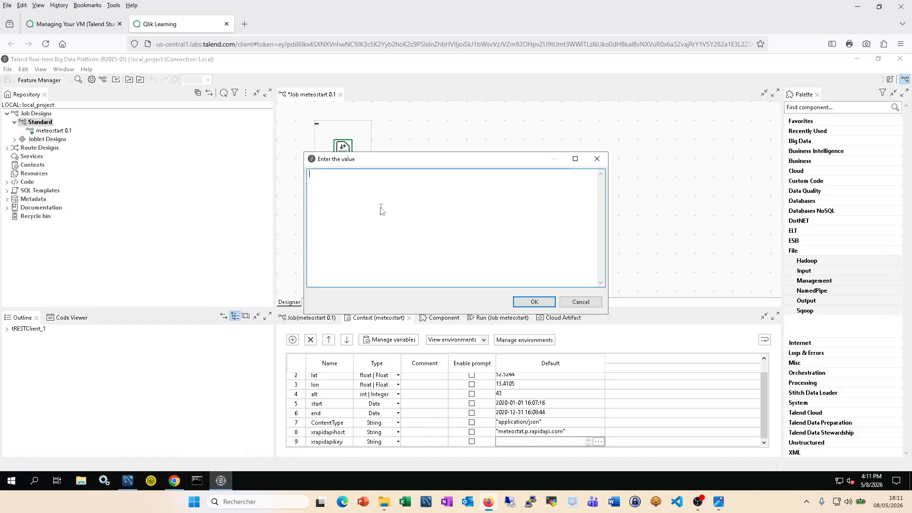
pyautogui.hotkey('ctrl', 'v')
pyautogui.write('"')
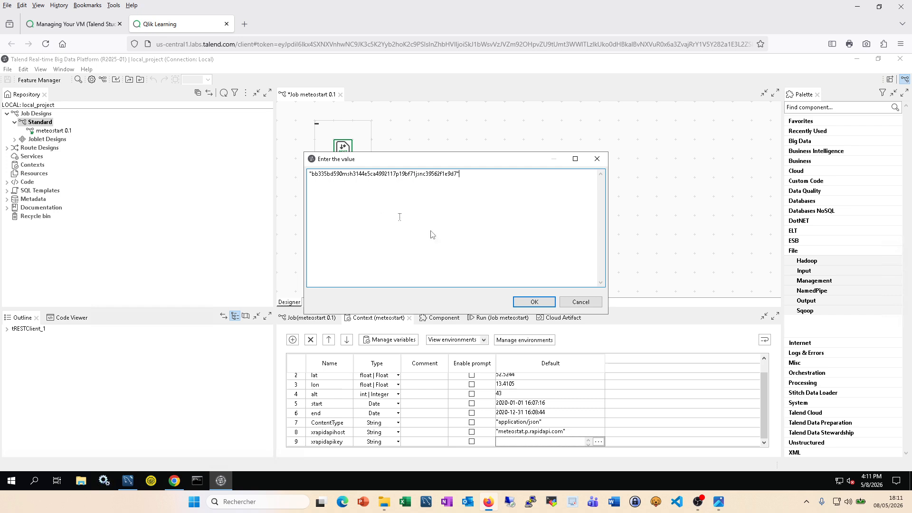
pyautogui.click(534, 303)
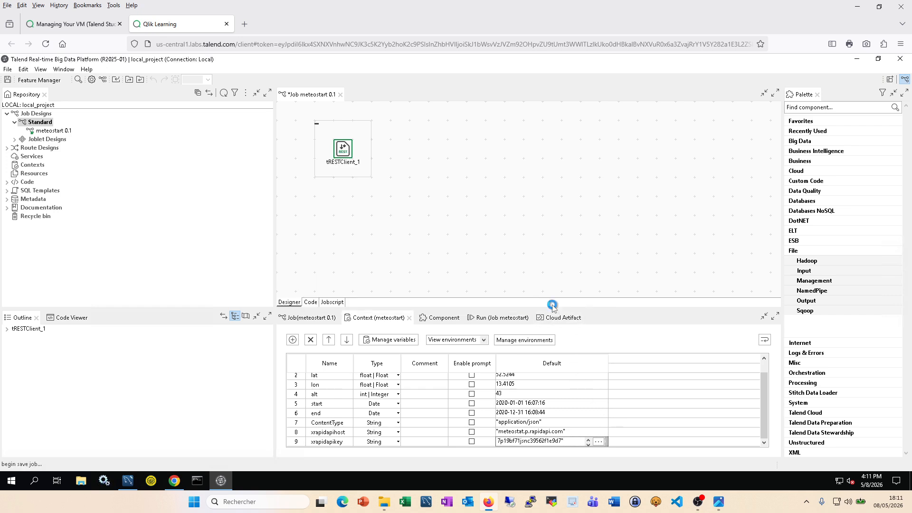
pyautogui.hotkey('ctrl', 's')
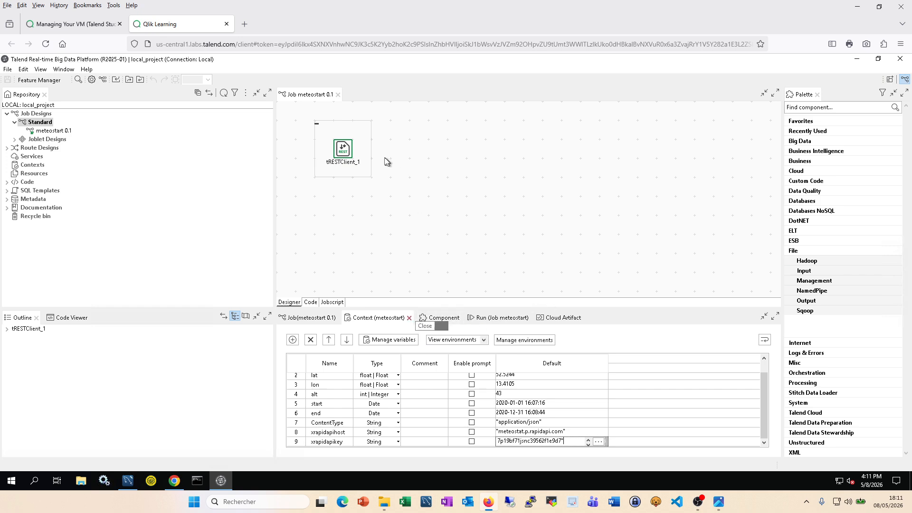
# Step: Replace tRESTClient_1's empty URL in Basic settings with context.meteo_url
pyautogui.click(342, 152)
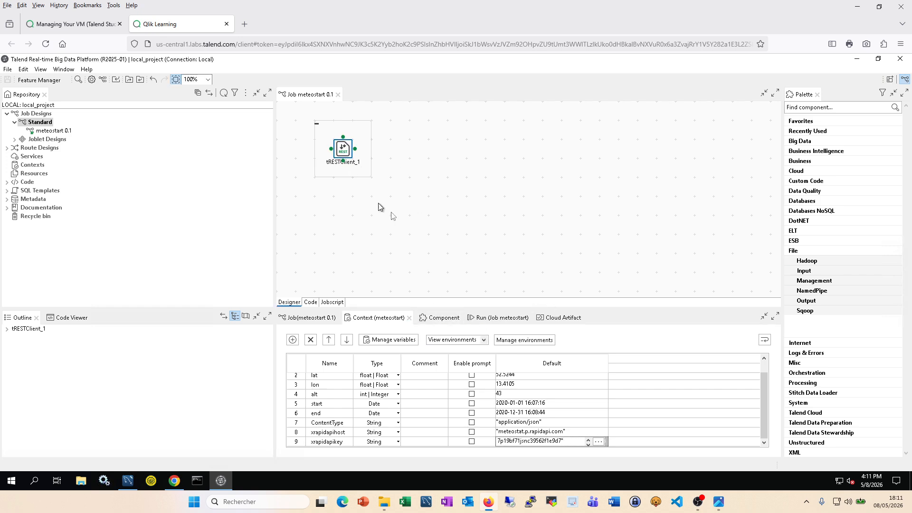
pyautogui.click(449, 321)
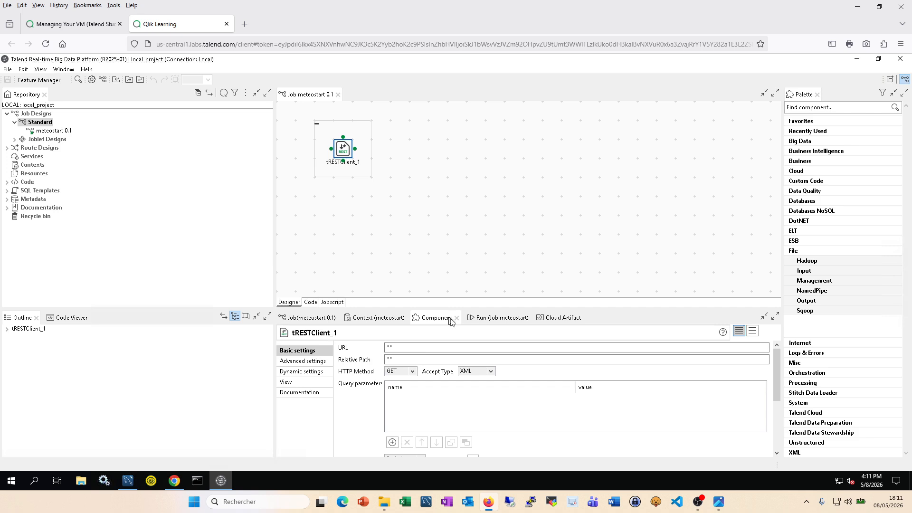
pyautogui.click(396, 349)
pyautogui.moveTo(398, 348); pyautogui.dragTo(372, 347)
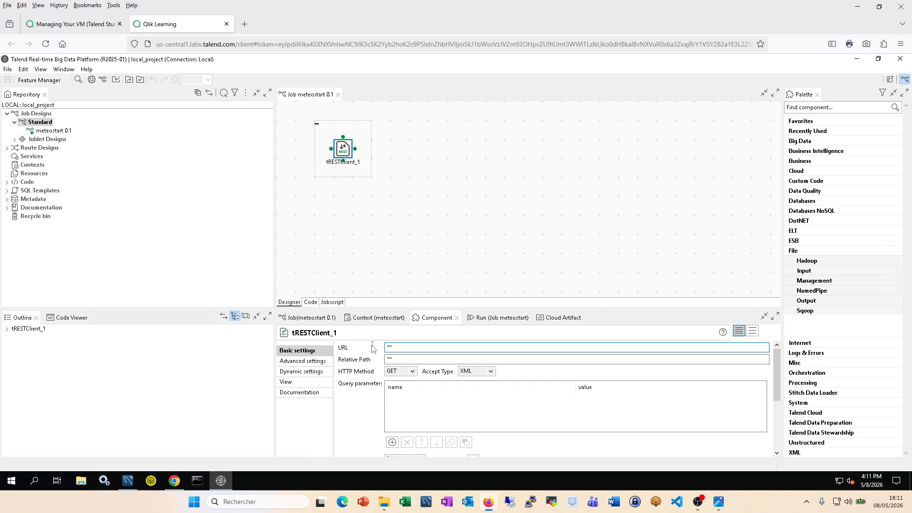
pyautogui.write('context.')
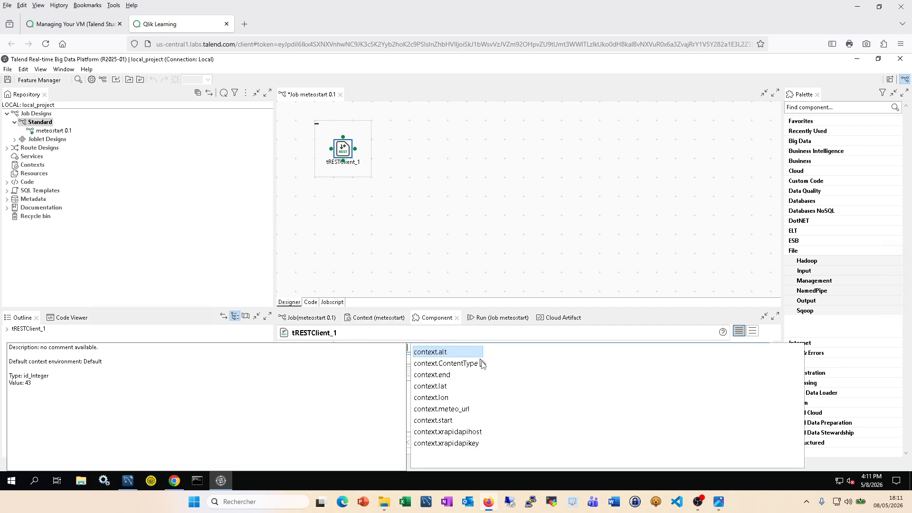
pyautogui.click(461, 409)
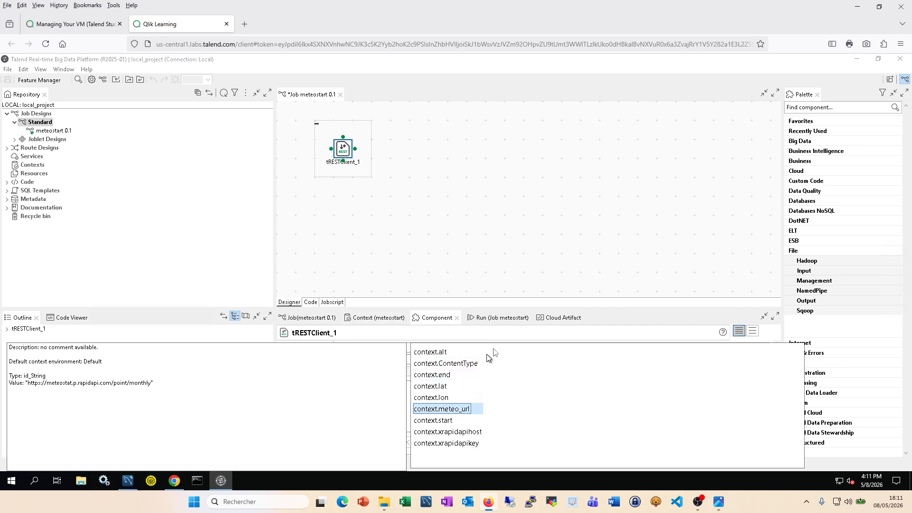
pyautogui.doubleClick(467, 409)
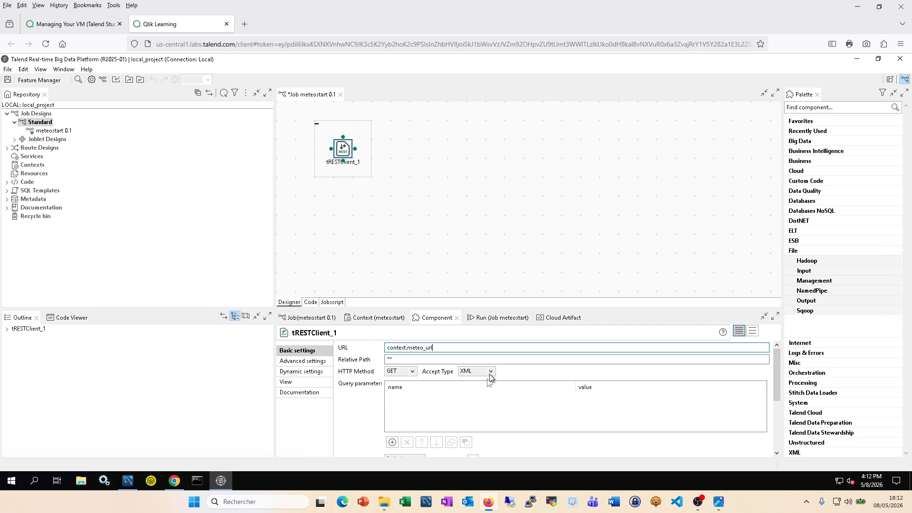
# Step: Add three query parameter rows and name the first 'lat', copied from the RapidAPI curl example
pyautogui.click(392, 442)
pyautogui.click(392, 443)
pyautogui.click(392, 443)
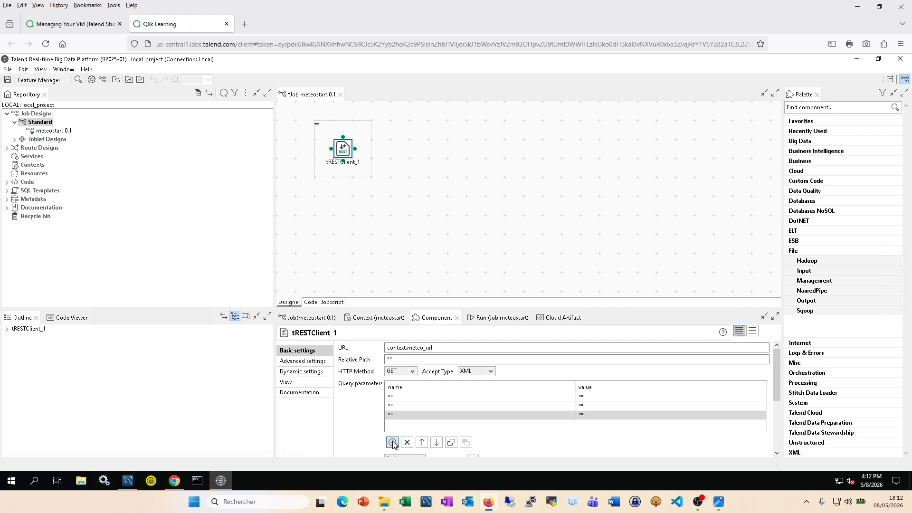
pyautogui.click(174, 481)
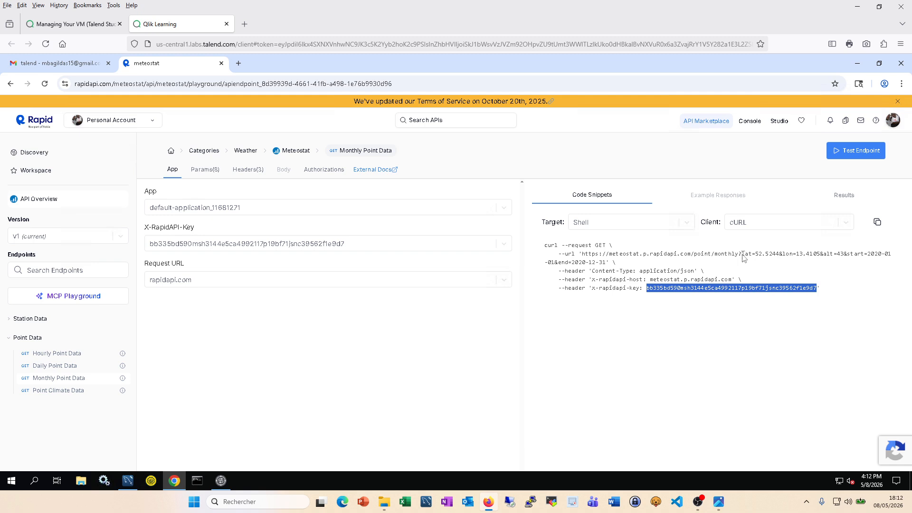
pyautogui.moveTo(742, 255)
pyautogui.mouseDown()
pyautogui.moveTo(770, 256)
pyautogui.moveTo(752, 256)
pyautogui.mouseUp()
pyautogui.hotkey('ctrl', 'c')
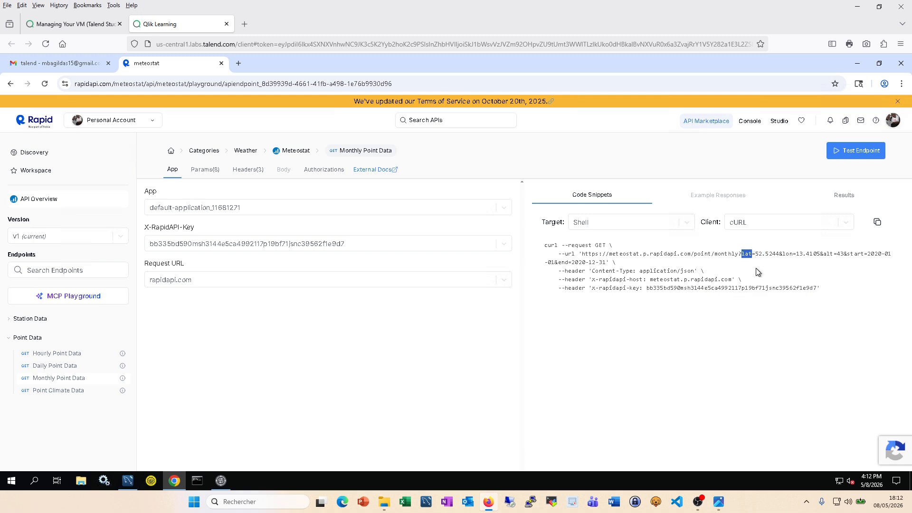
pyautogui.click(220, 481)
pyautogui.click(391, 397)
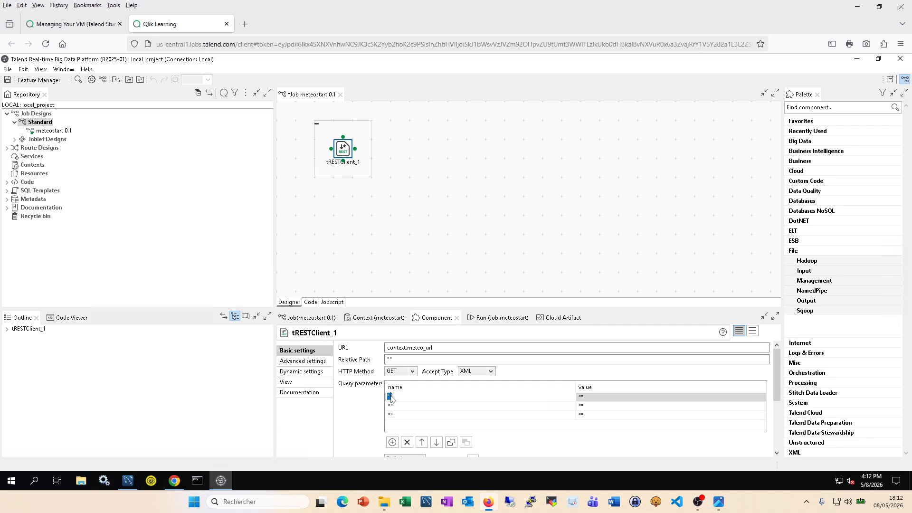
pyautogui.click(389, 397)
pyautogui.hotkey('ctrl', 'v')
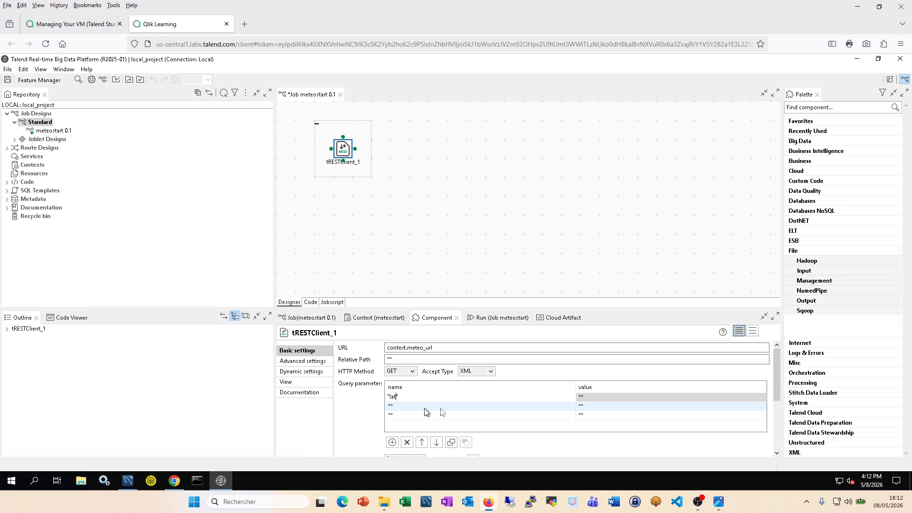
pyautogui.click(589, 396)
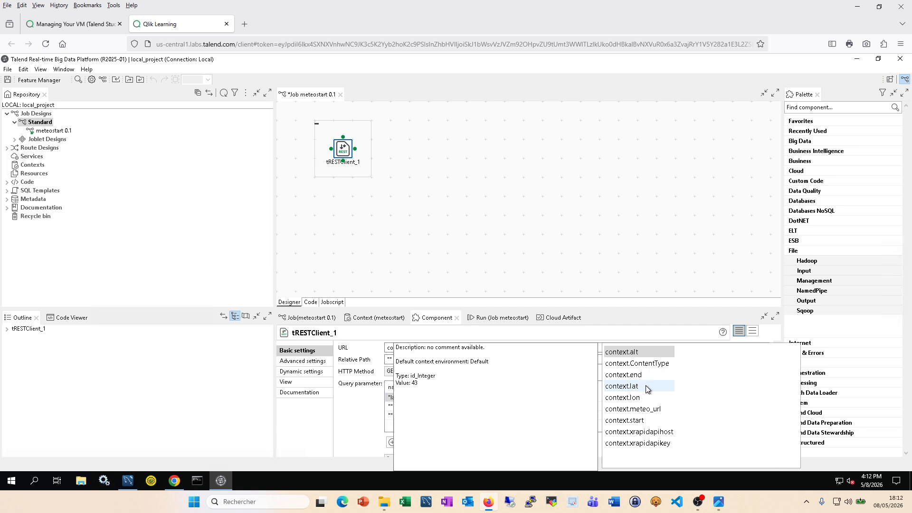
# Step: Set lat's value to context.lat, then name the second row 'lon' with value context.lon
pyautogui.click(645, 386)
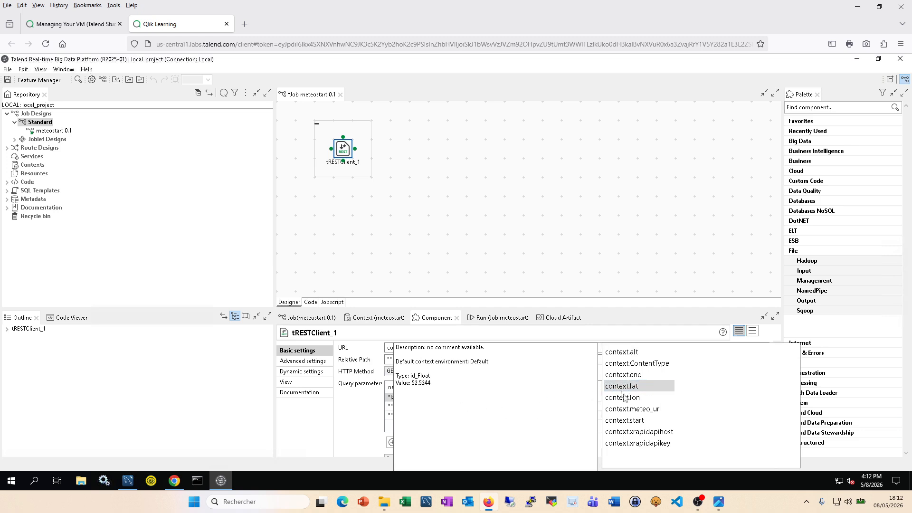
pyautogui.doubleClick(632, 388)
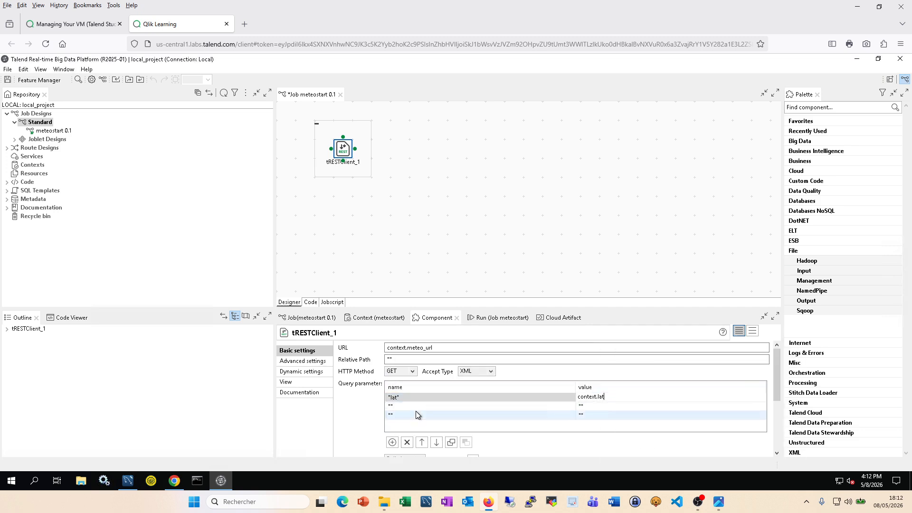
pyautogui.click(175, 480)
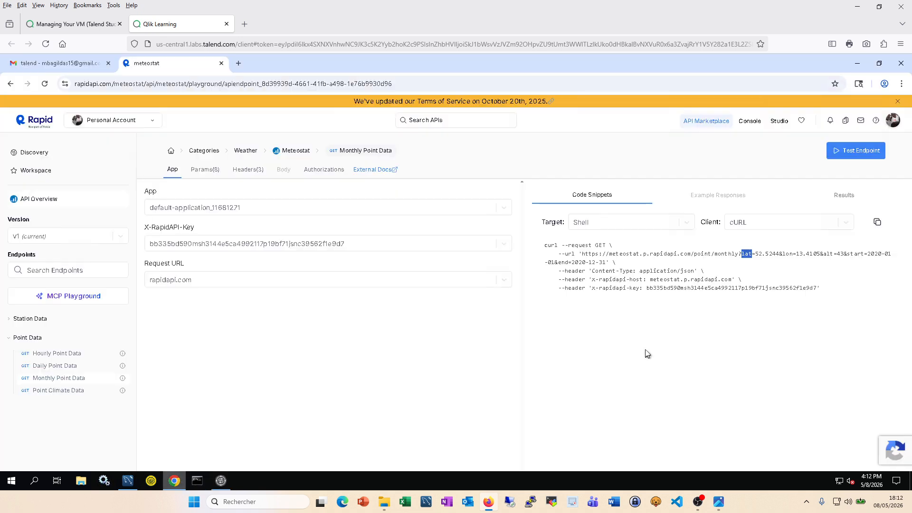
pyautogui.doubleClick(787, 255)
pyautogui.click(221, 480)
pyautogui.click(391, 406)
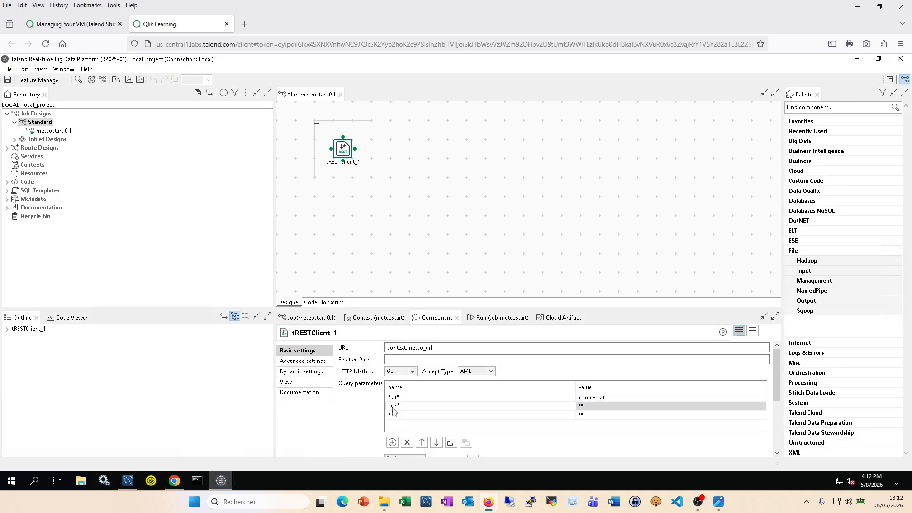
pyautogui.click(586, 407)
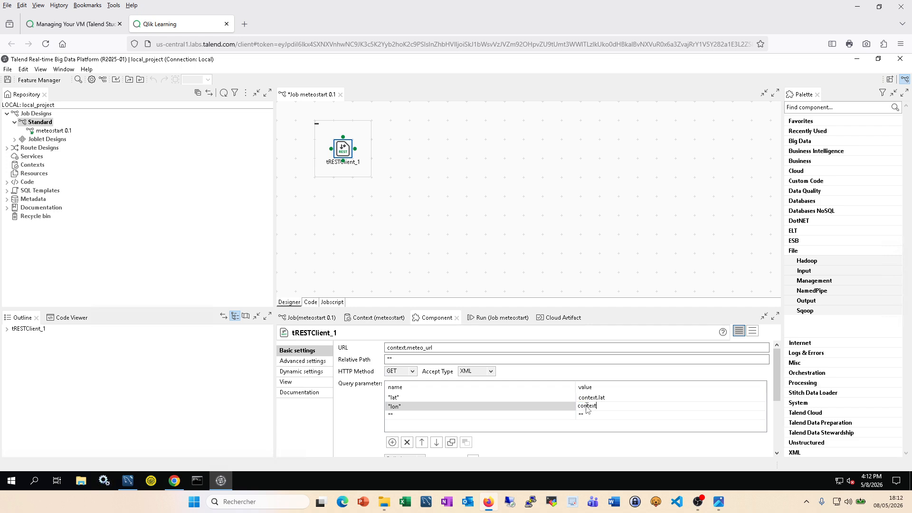
pyautogui.write('context.')
pyautogui.hotkey('ctrl', 'space')
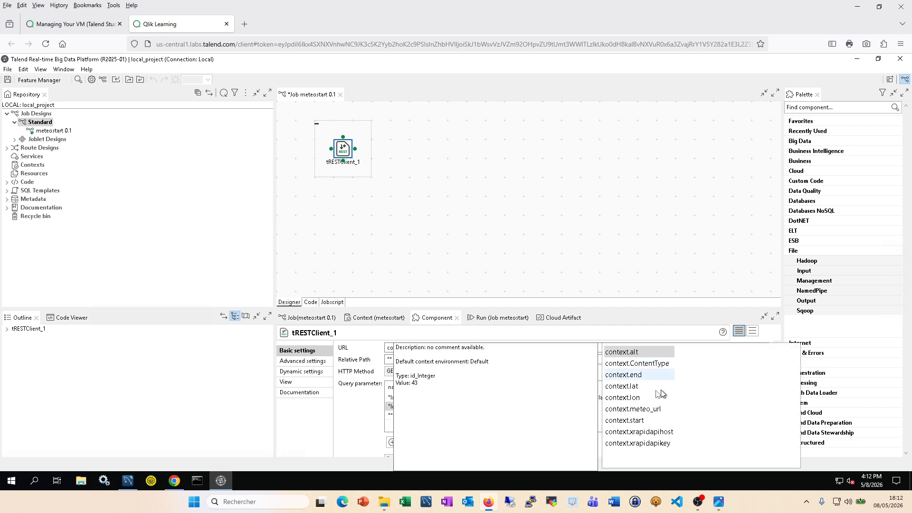
pyautogui.doubleClick(634, 401)
# Step: Copy the alt parameter name from the RapidAPI curl example for the third row
pyautogui.click(405, 416)
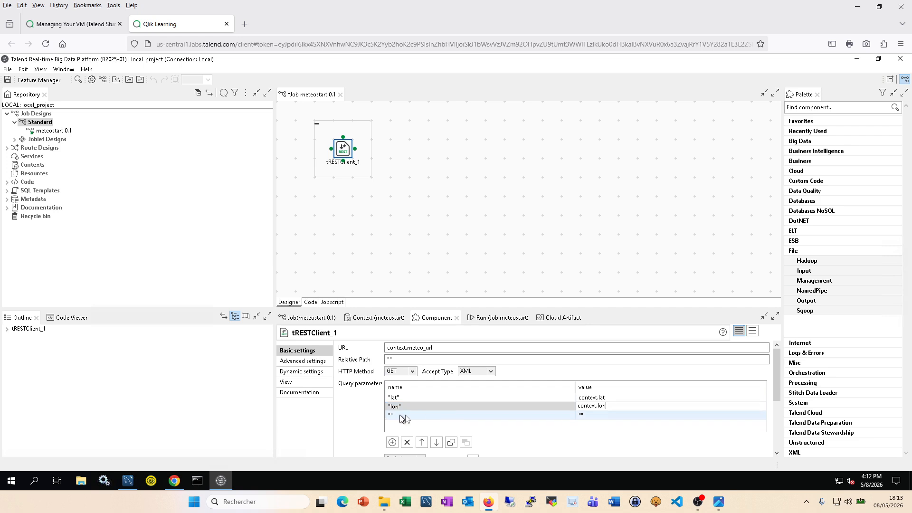
pyautogui.click(174, 480)
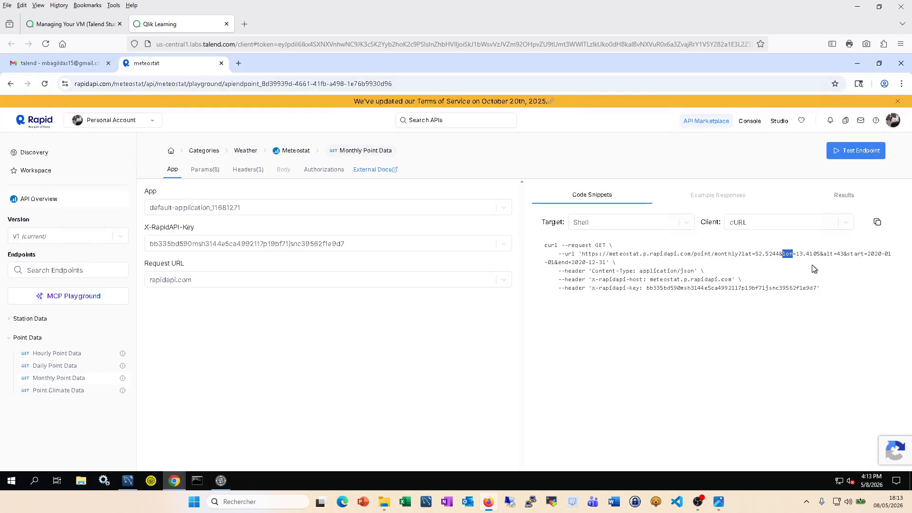
pyautogui.doubleClick(827, 255)
pyautogui.click(221, 480)
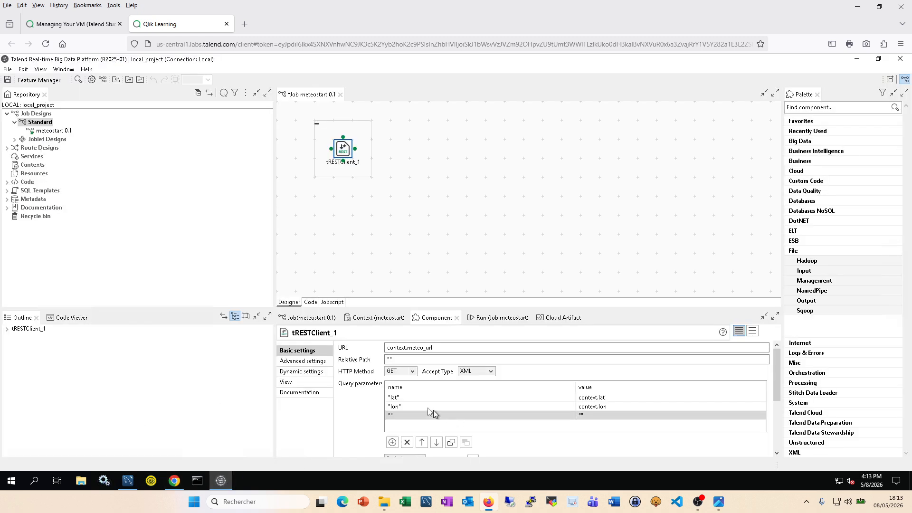
# Step: Name the third query parameter "alt" and set its value to context.alt
pyautogui.click(398, 417)
pyautogui.write('"alt"')
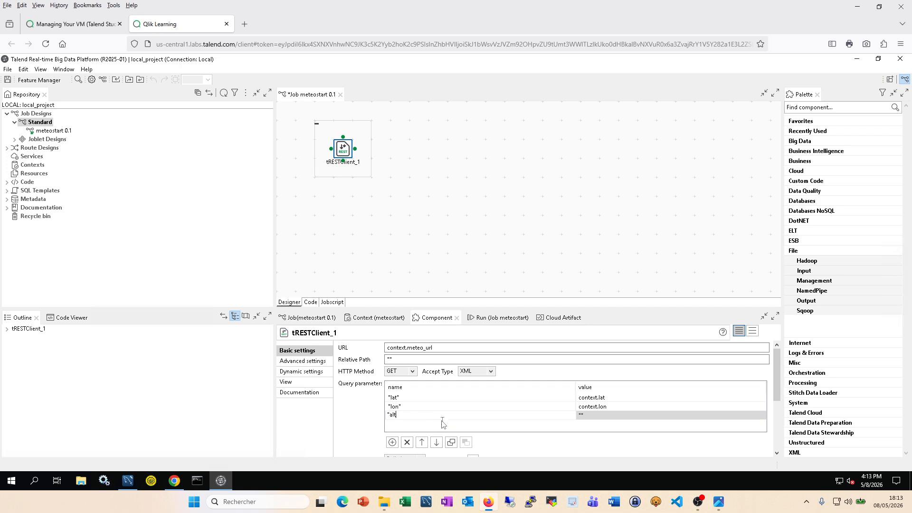
pyautogui.click(584, 416)
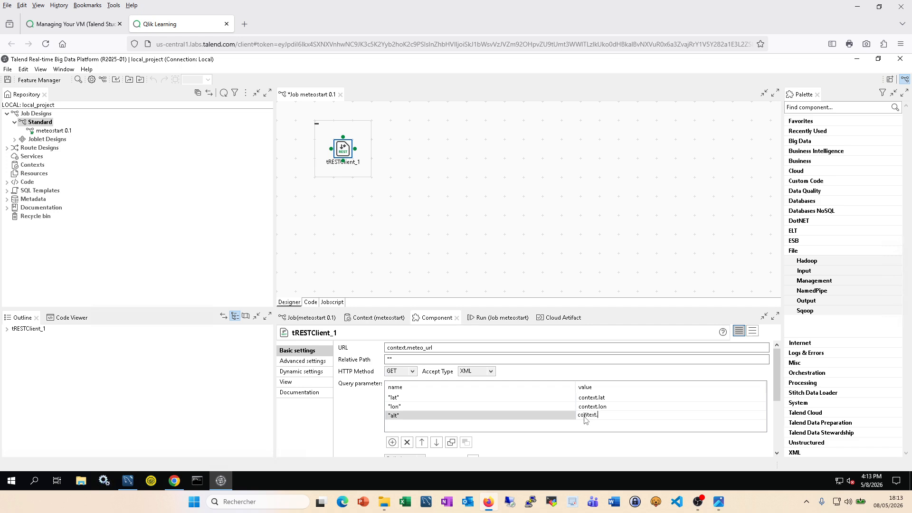
pyautogui.write('context.a')
pyautogui.hotkey('ctrl', 'space')
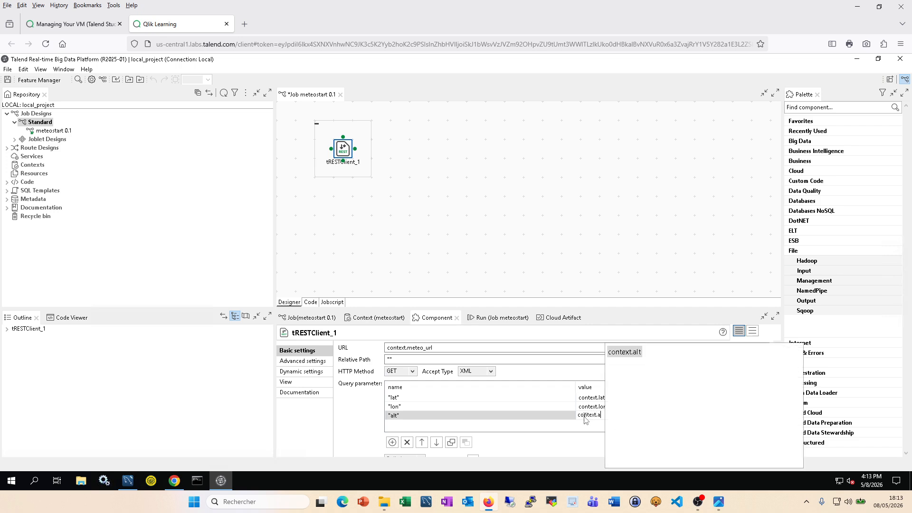
pyautogui.doubleClick(630, 355)
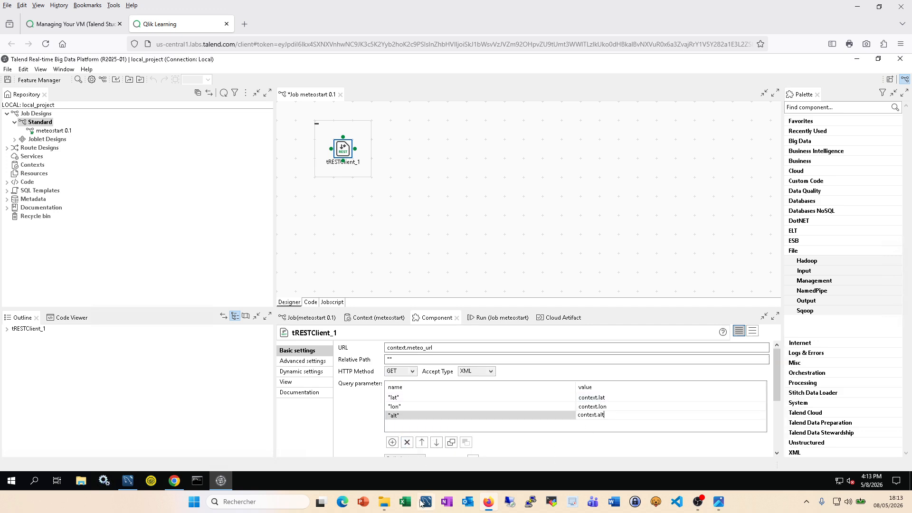
# Step: Add more rows and create a "start" query parameter valued context.start
pyautogui.click(392, 442)
pyautogui.click(392, 442)
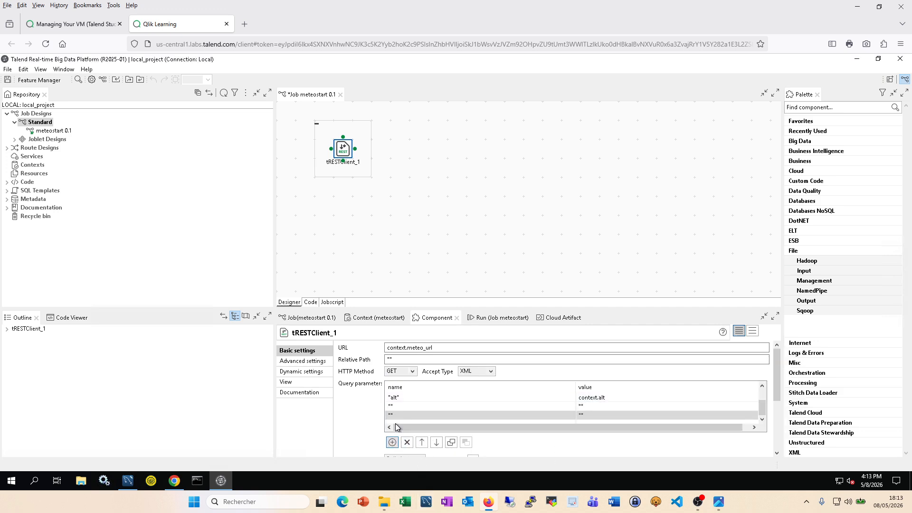
pyautogui.click(394, 406)
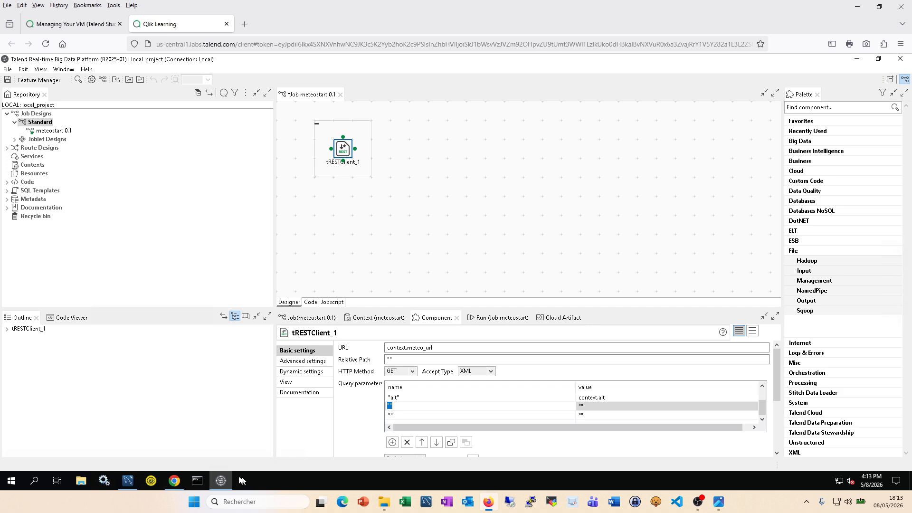
pyautogui.click(175, 481)
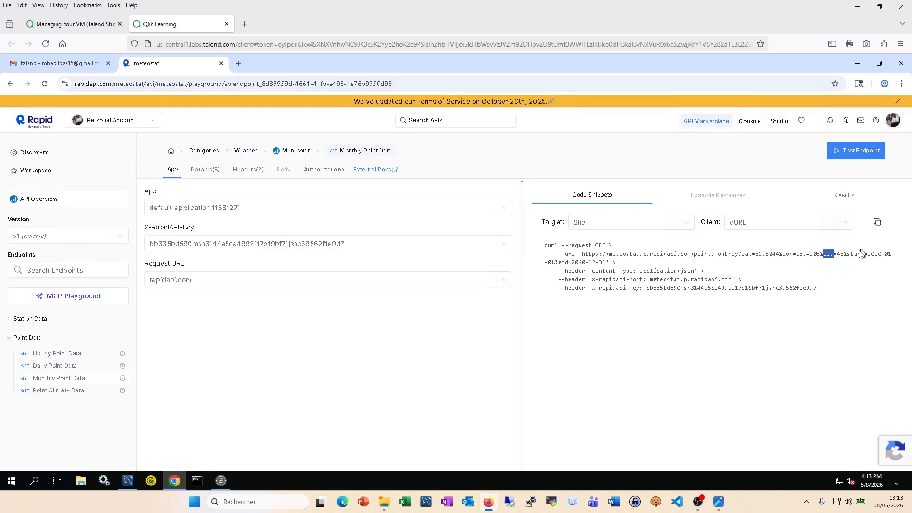
pyautogui.moveTo(864, 256); pyautogui.dragTo(849, 257)
pyautogui.click(221, 481)
pyautogui.click(399, 407)
pyautogui.click(399, 408)
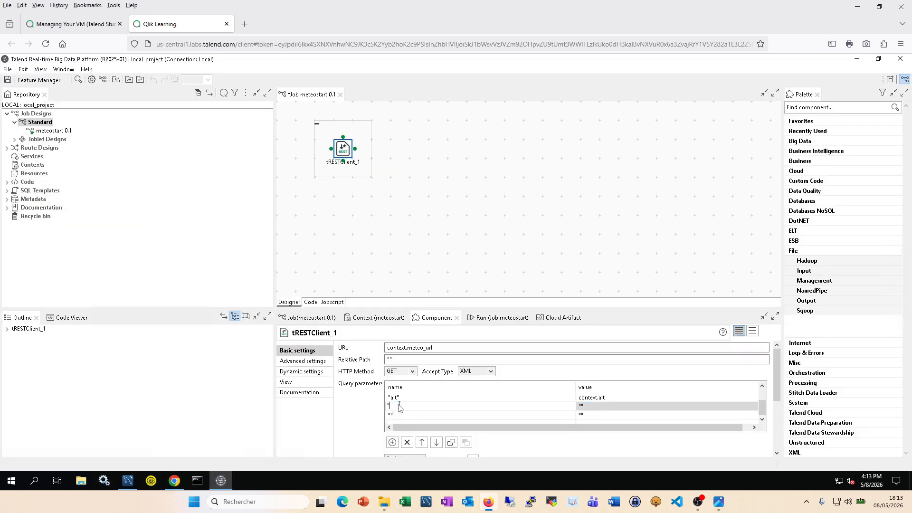
pyautogui.click(589, 405)
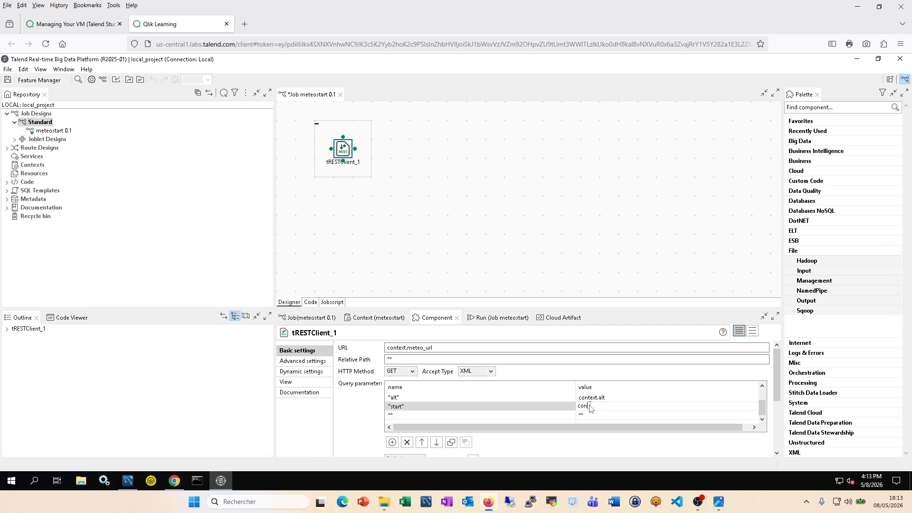
pyautogui.write('context')
pyautogui.hotkey('ctrl', 'space')
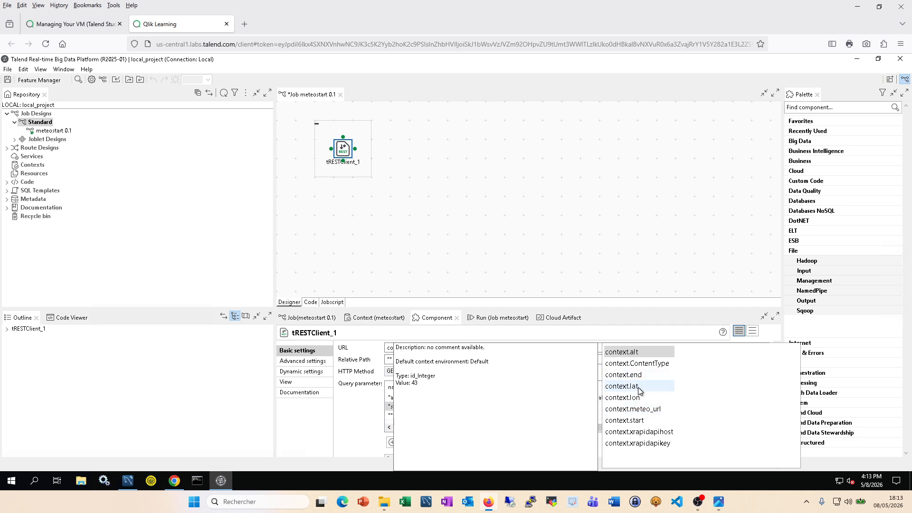
pyautogui.click(642, 423)
pyautogui.doubleClick(641, 422)
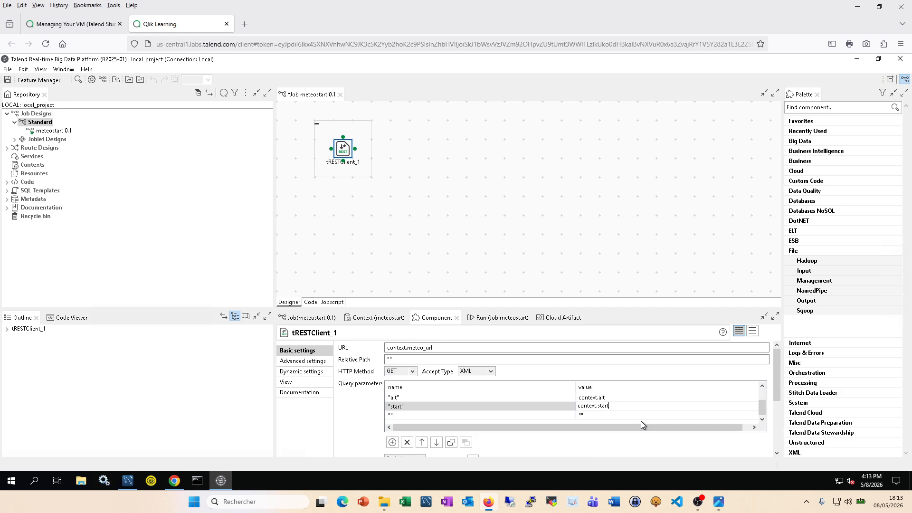
# Step: Add an "end" query parameter row and start editing its value
pyautogui.click(398, 416)
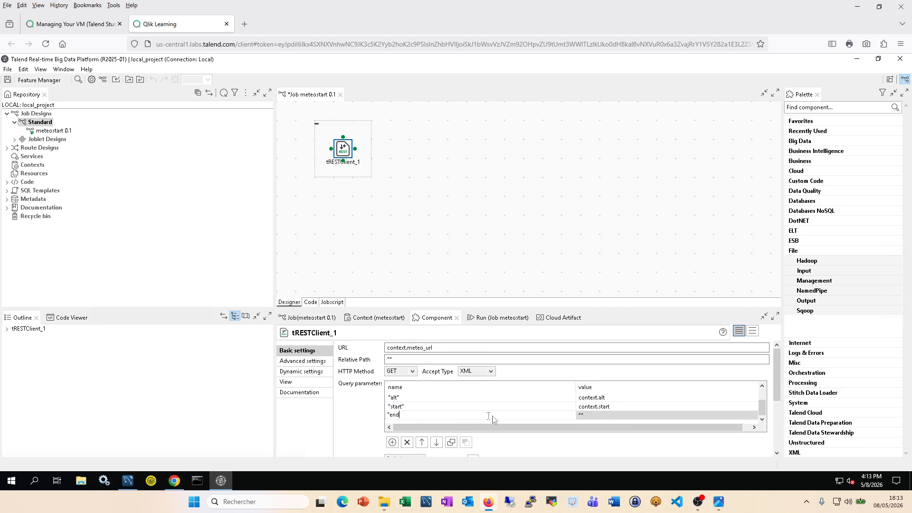
pyautogui.write('"end"')
pyautogui.click(592, 414)
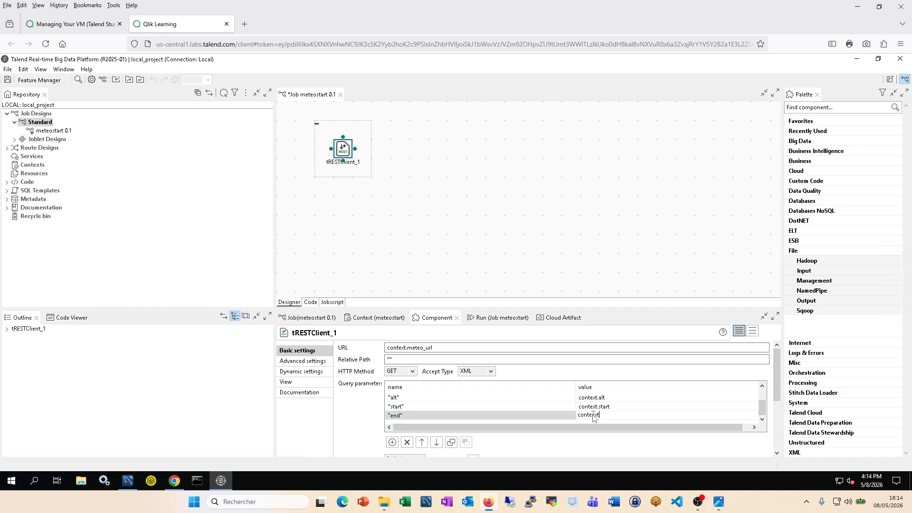
pyautogui.hotkey('ctrl', 'space')
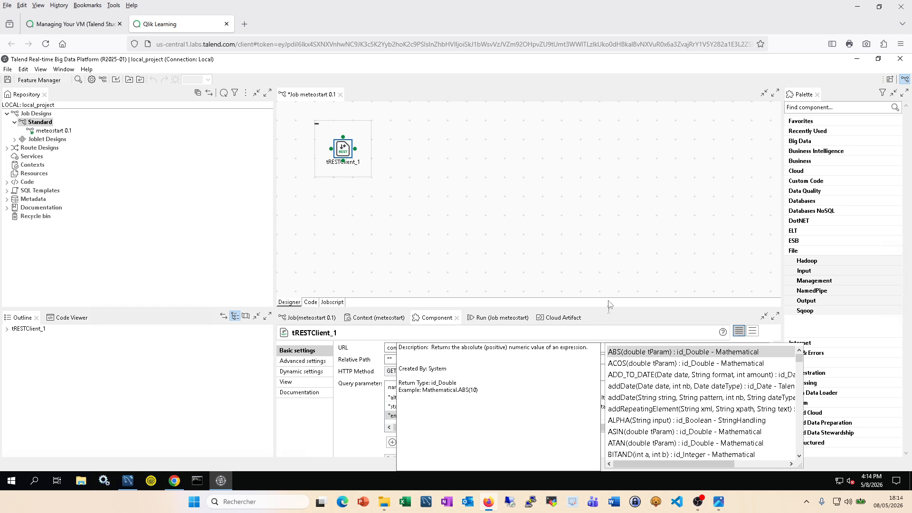
pyautogui.click(617, 266)
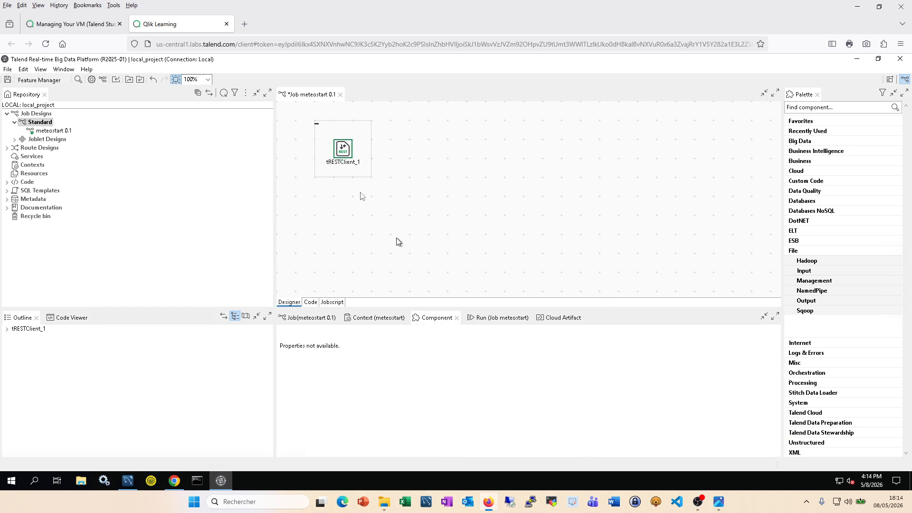
# Step: Reselect tRESTClient_1 and set the "end" query parameter's value to context.end
pyautogui.moveTo(341, 150); pyautogui.dragTo(360, 150)
pyautogui.click(384, 153)
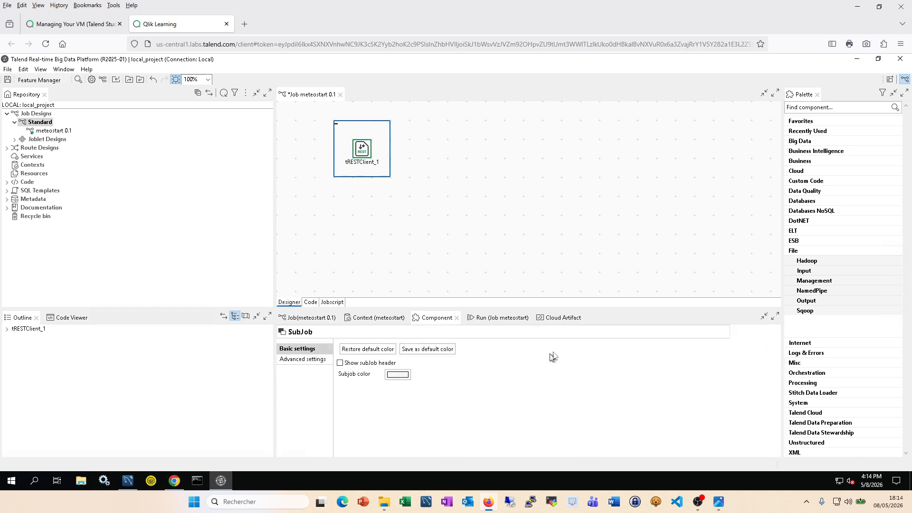
pyautogui.click(365, 152)
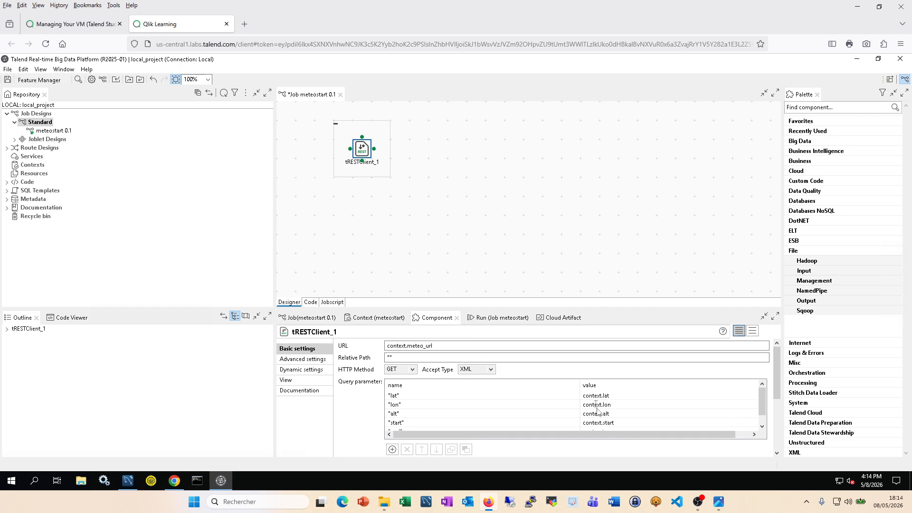
pyautogui.click(617, 423)
pyautogui.click(617, 423)
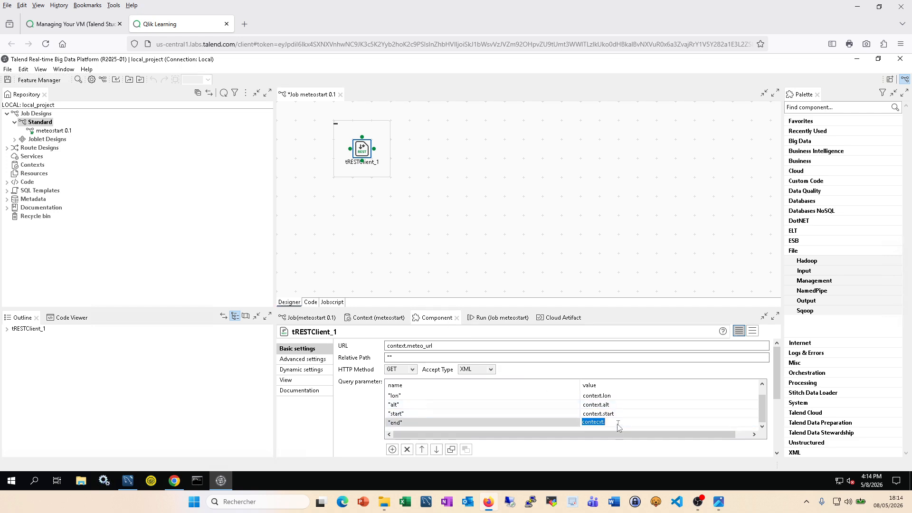
pyautogui.click(618, 426)
pyautogui.hotkey('ctrl', 'space')
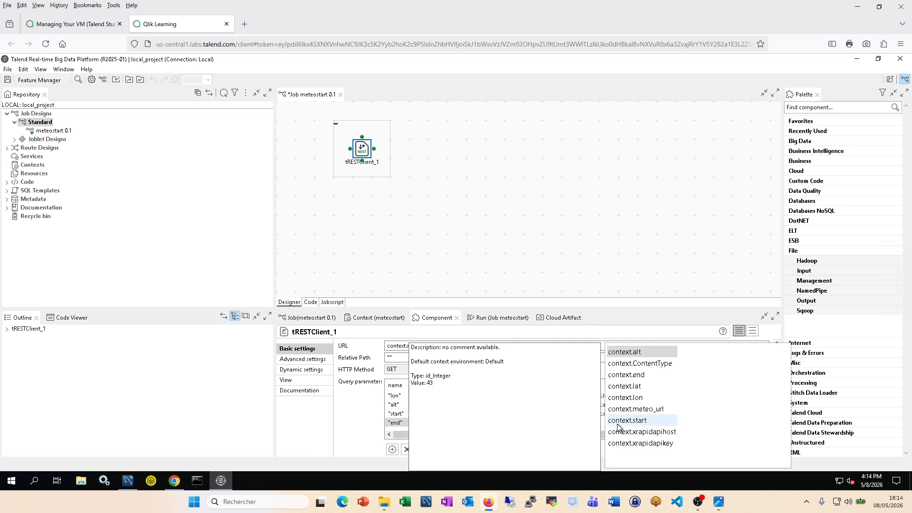
pyautogui.click(643, 377)
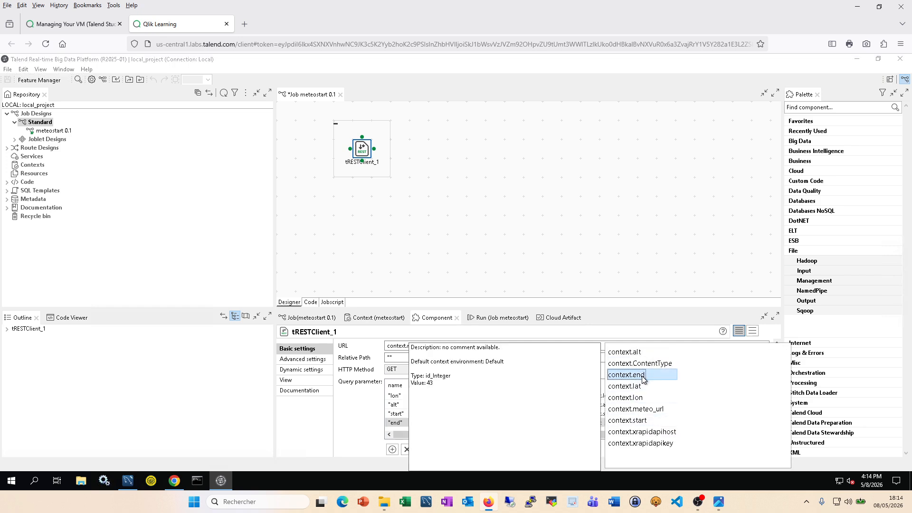
pyautogui.doubleClick(642, 375)
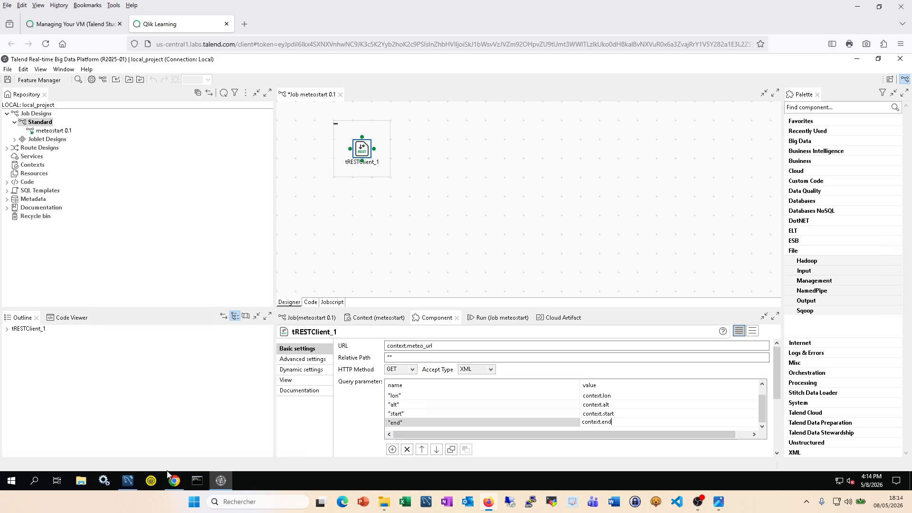
# Step: Check the RapidAPI snippet, then bring up tRESTClient_1's HTTP headers settings
pyautogui.click(174, 481)
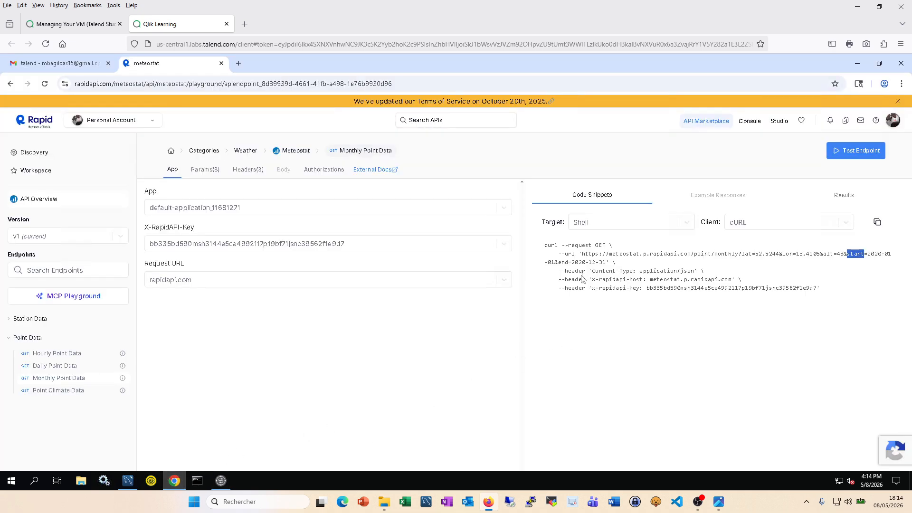
pyautogui.click(221, 481)
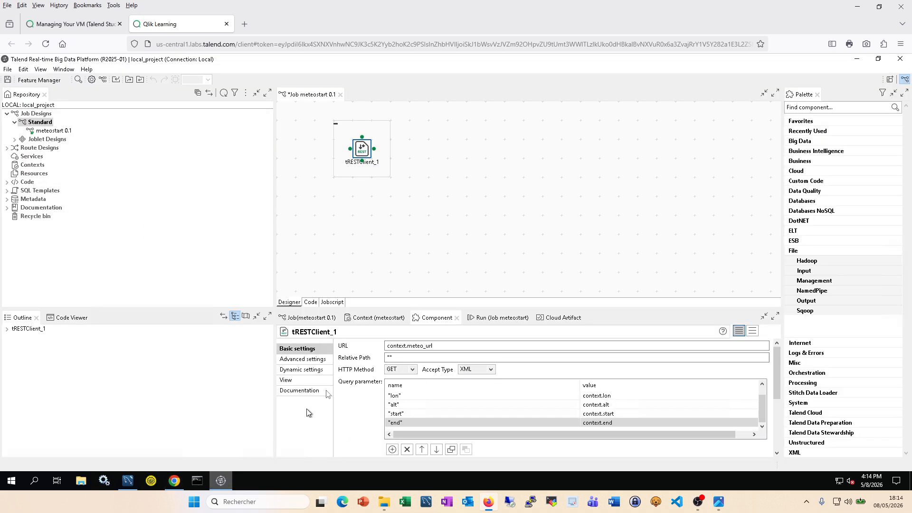
pyautogui.scroll(1, 415, 403)
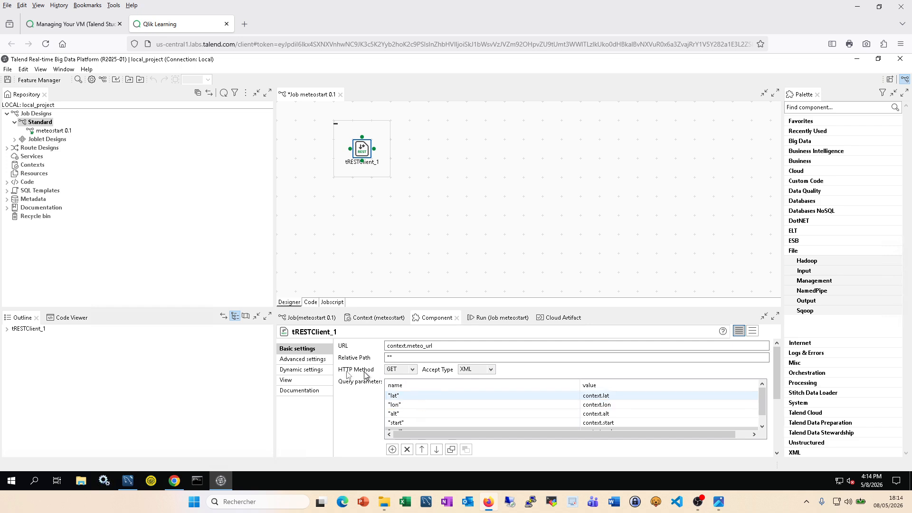
pyautogui.click(317, 360)
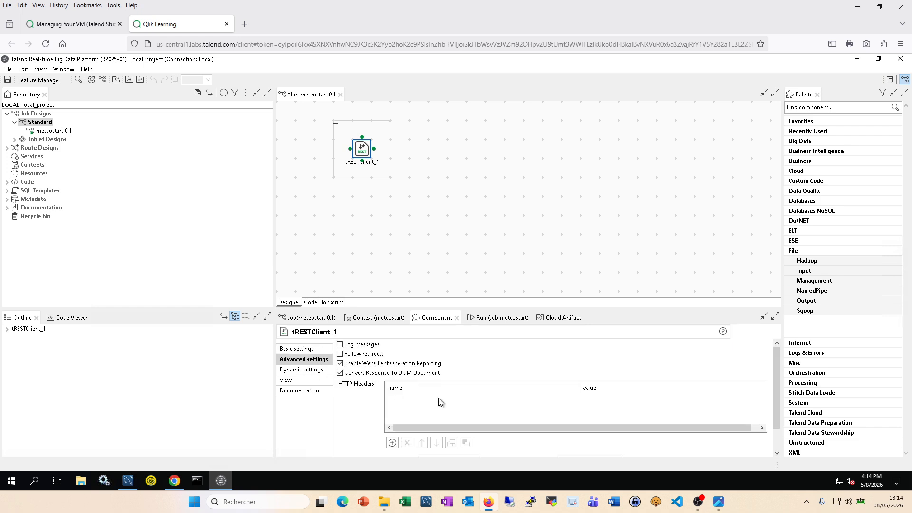
# Step: Add HTTP header rows and set a "Content-Type" header valued context.ContentType
pyautogui.click(393, 442)
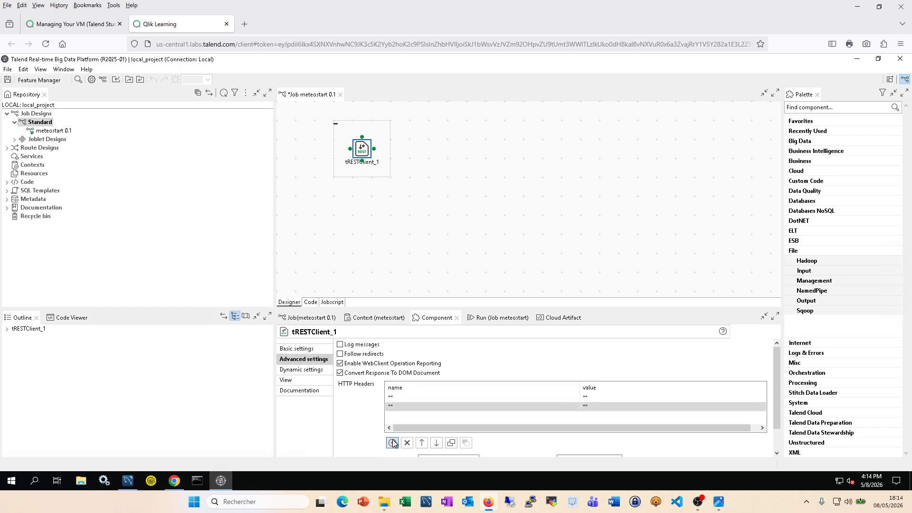
pyautogui.click(392, 443)
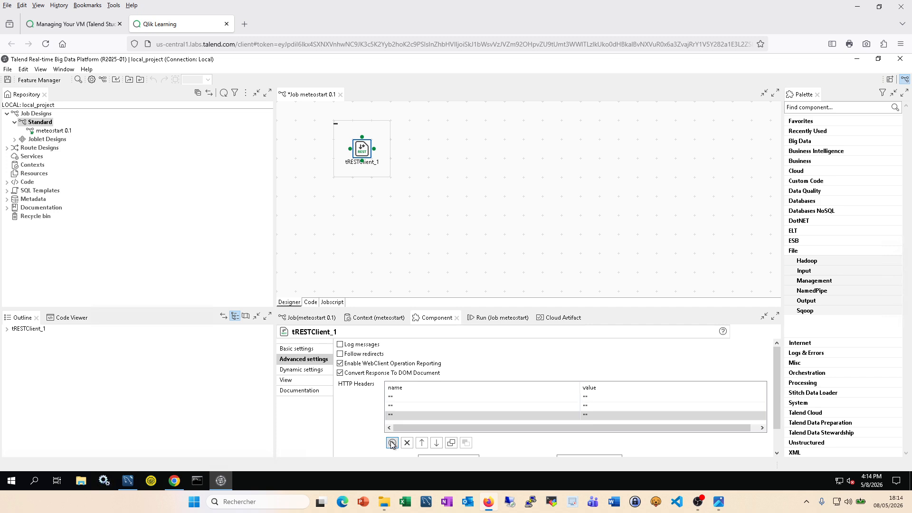
pyautogui.click(174, 481)
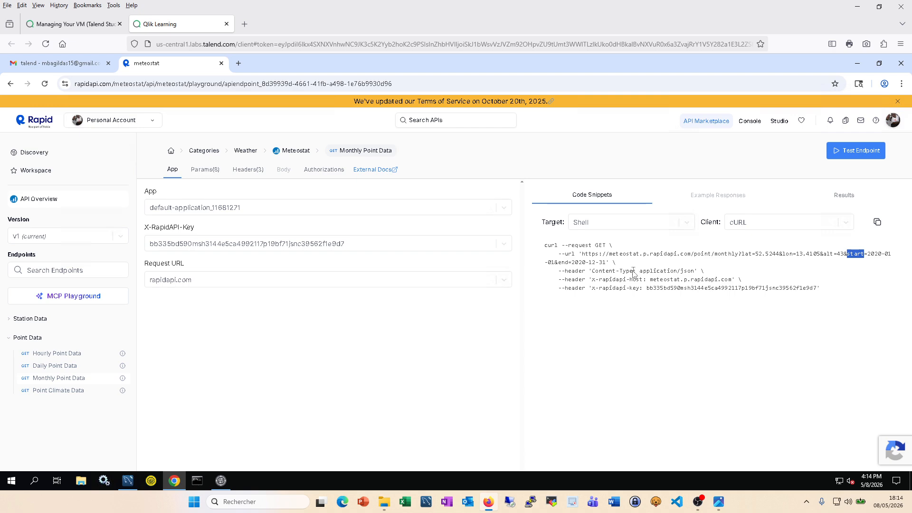
pyautogui.moveTo(634, 272); pyautogui.dragTo(593, 272)
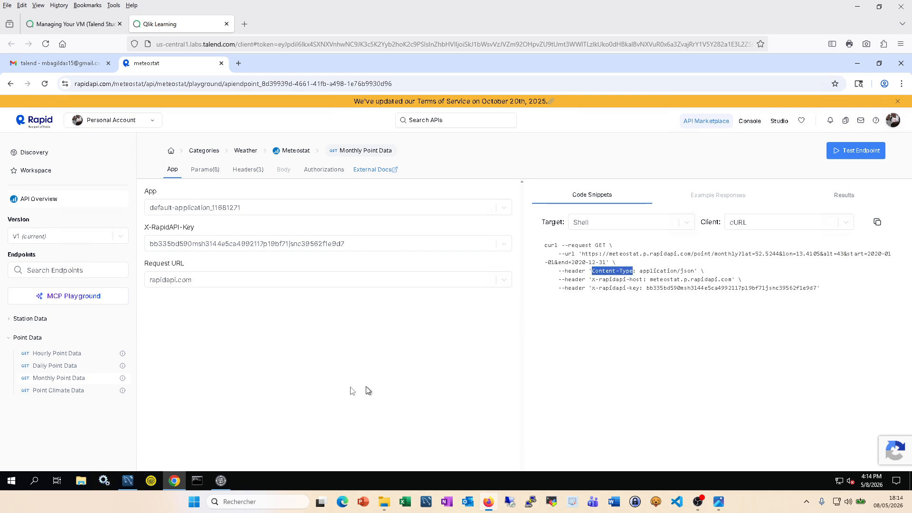
pyautogui.click(221, 480)
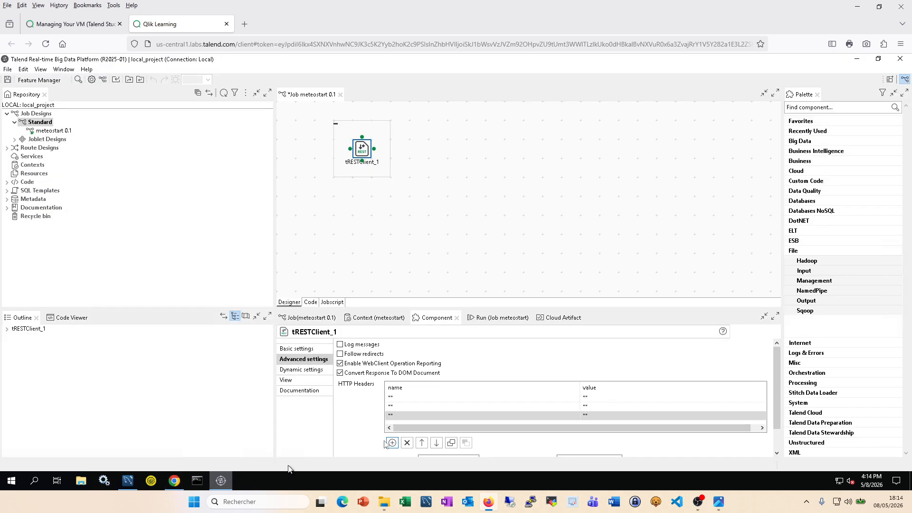
pyautogui.click(398, 398)
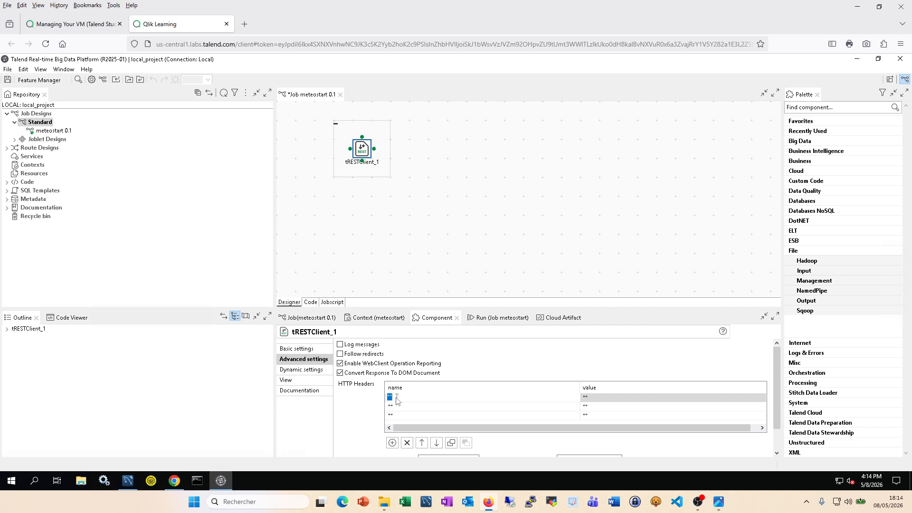
pyautogui.write('"Content-Type')
pyautogui.click(593, 398)
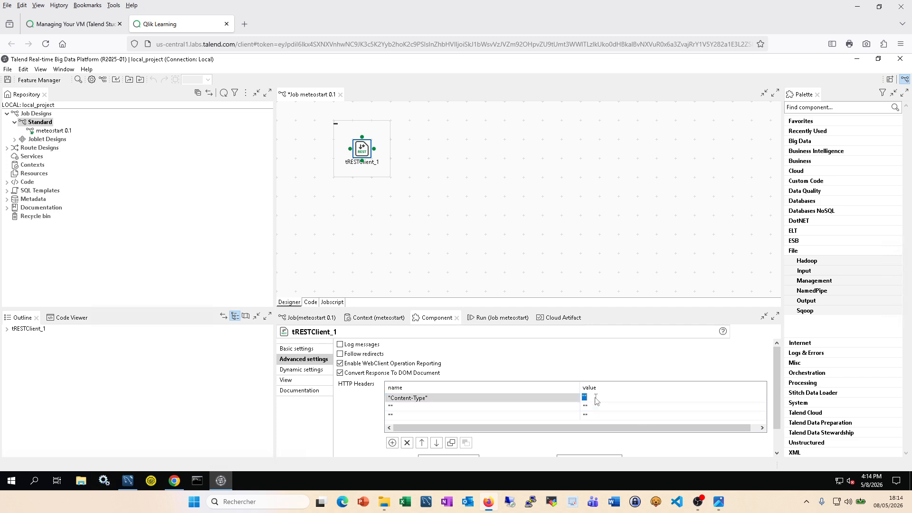
pyautogui.write('co')
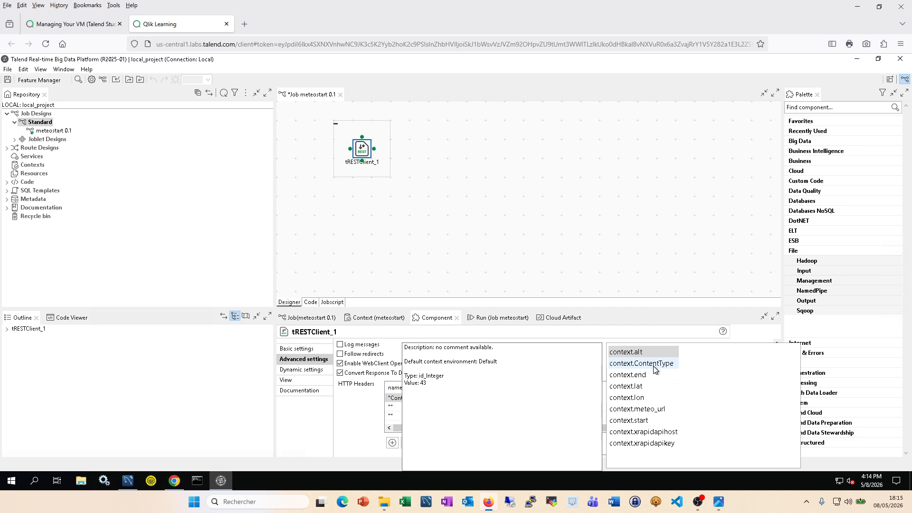
pyautogui.click(653, 365)
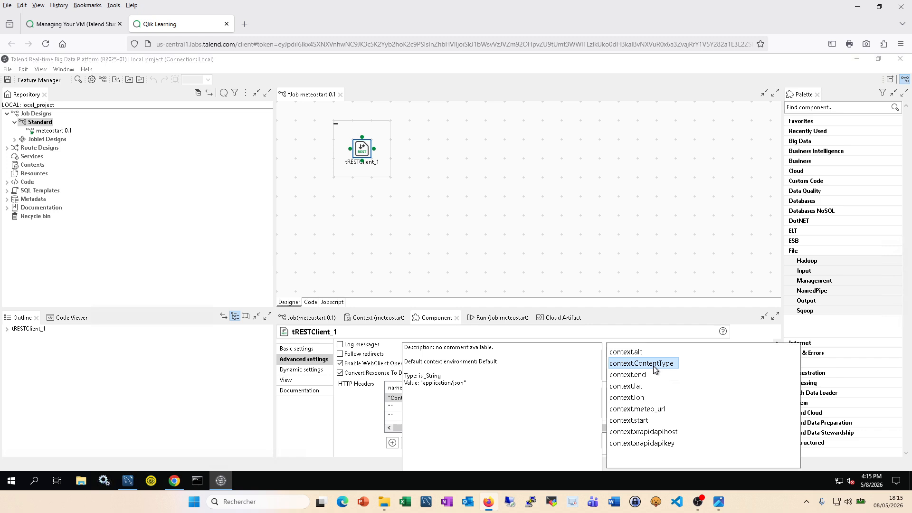
pyautogui.press('Return')
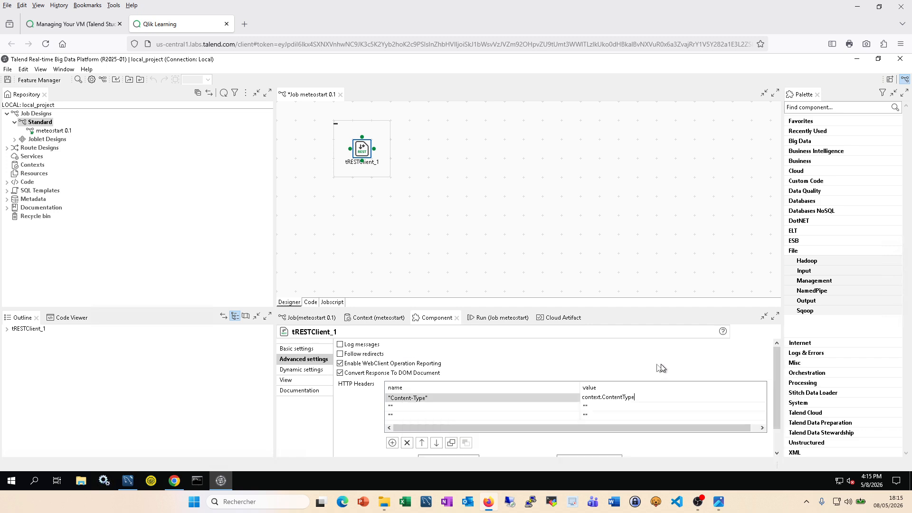
# Step: Check the job's context variables table, then return to the RapidAPI page
pyautogui.click(384, 322)
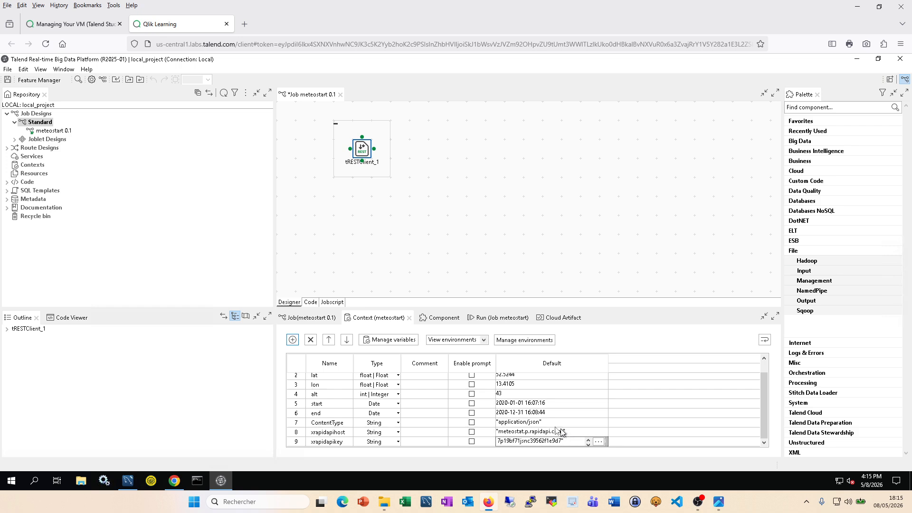
pyautogui.click(444, 319)
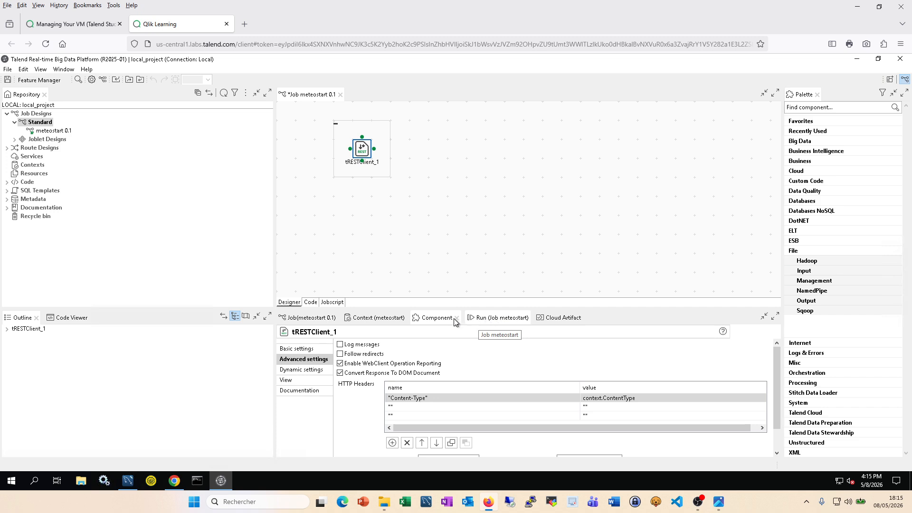
pyautogui.click(174, 481)
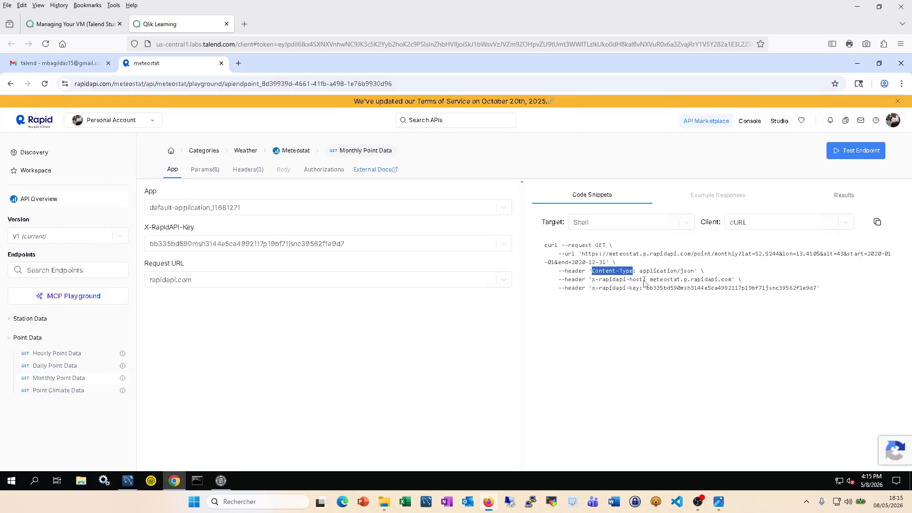
# Step: Add an x-rapidapi-host header in the second row, valued context.xrapidapihost
pyautogui.moveTo(644, 282); pyautogui.dragTo(594, 282)
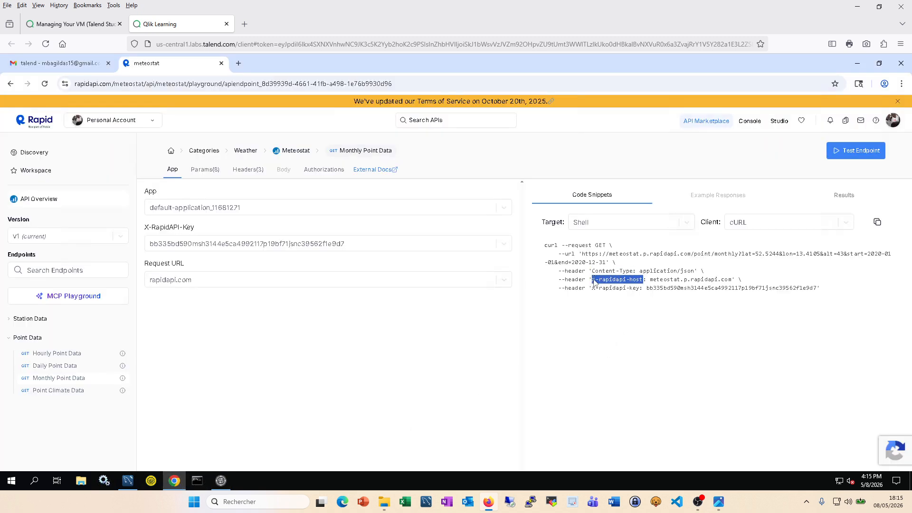
pyautogui.click(221, 481)
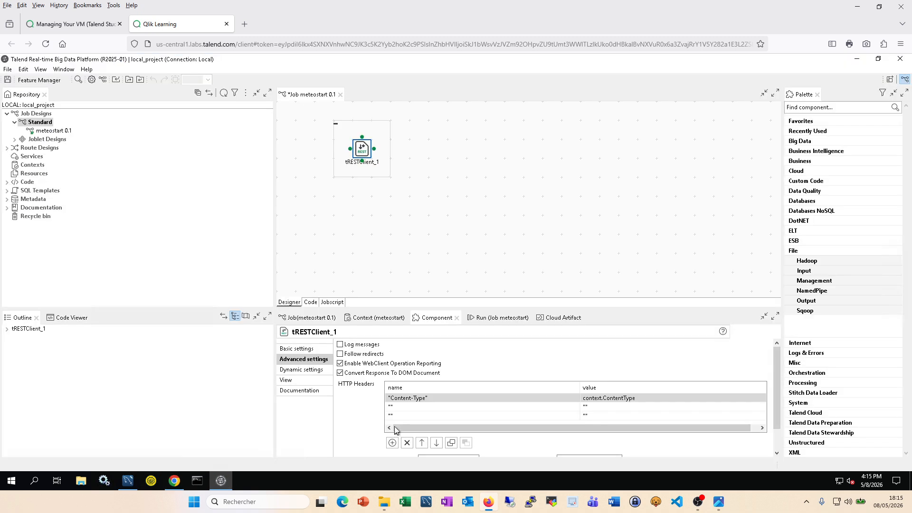
pyautogui.click(408, 406)
pyautogui.click(407, 406)
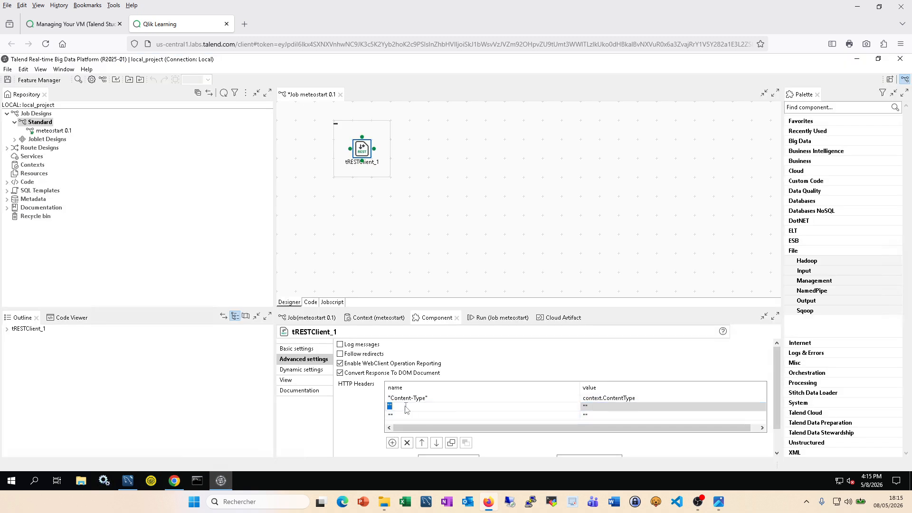
pyautogui.write('"x-rapidapi-host"')
pyautogui.click(593, 405)
pyautogui.write('c')
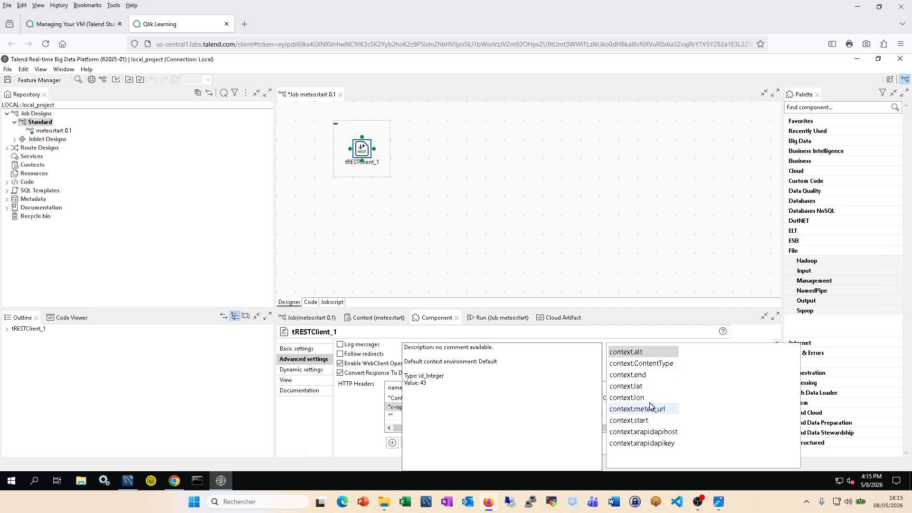
pyautogui.doubleClick(662, 432)
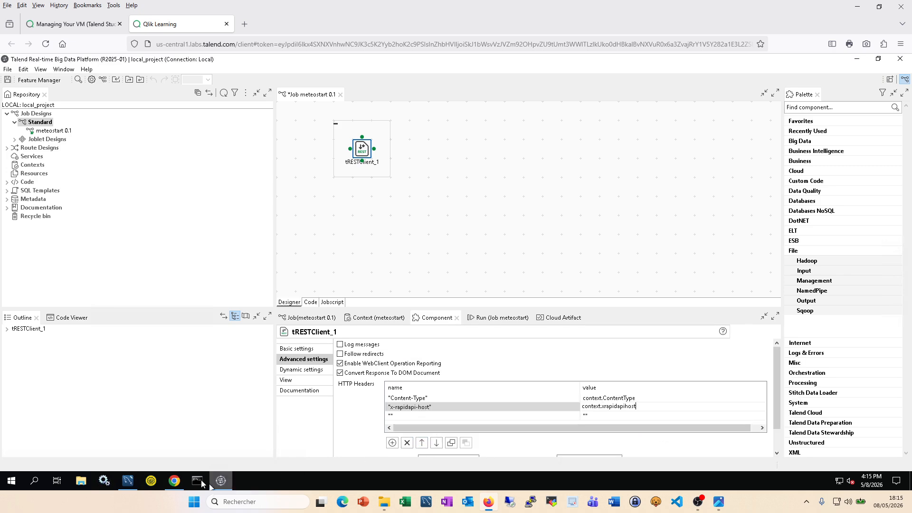
# Step: Add an x-rapidapi-key header in the third row, valued context.xrapidapikey, and save the job
pyautogui.click(175, 481)
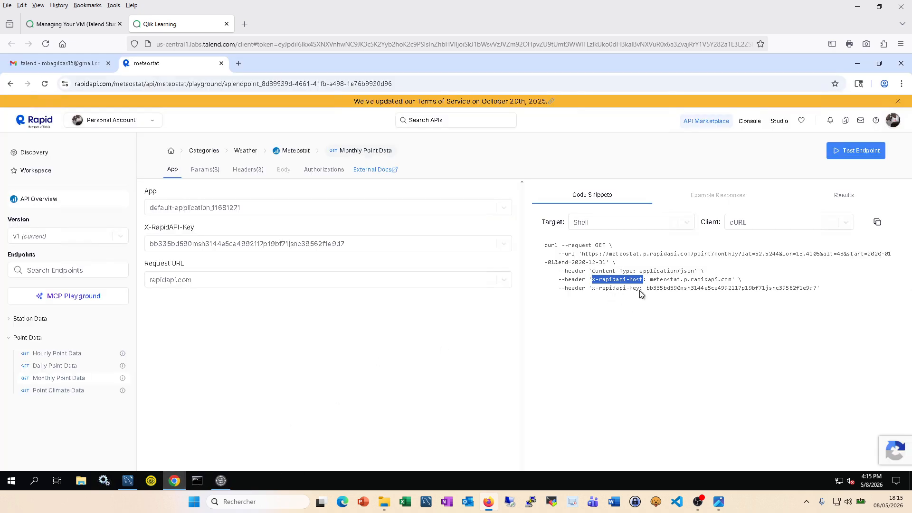
pyautogui.moveTo(640, 290); pyautogui.dragTo(594, 293)
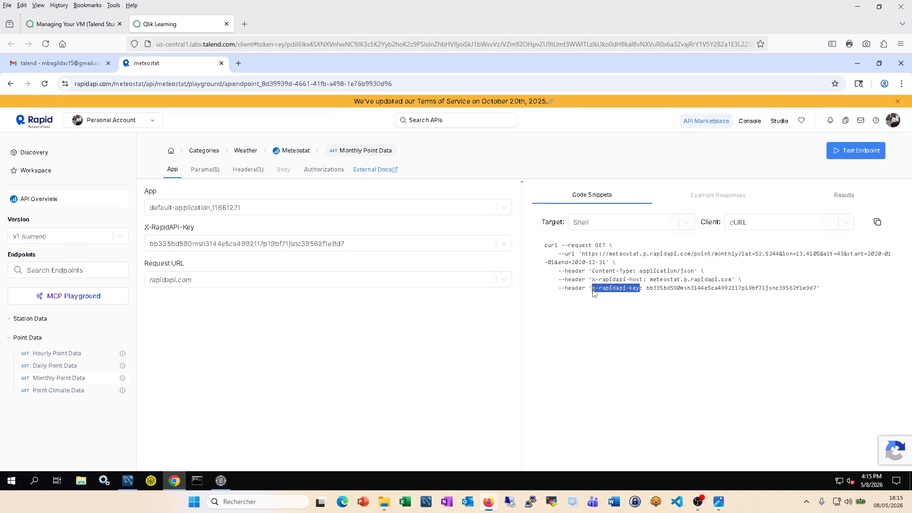
pyautogui.click(221, 480)
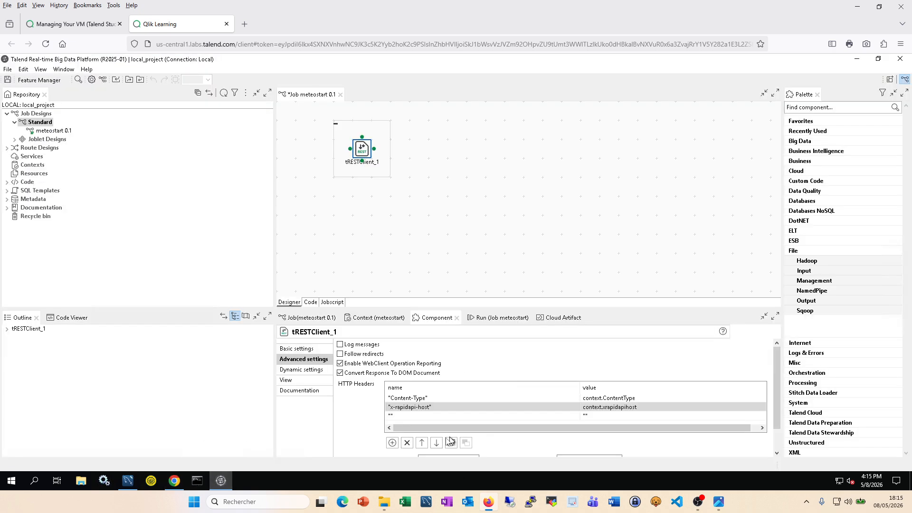
pyautogui.click(397, 414)
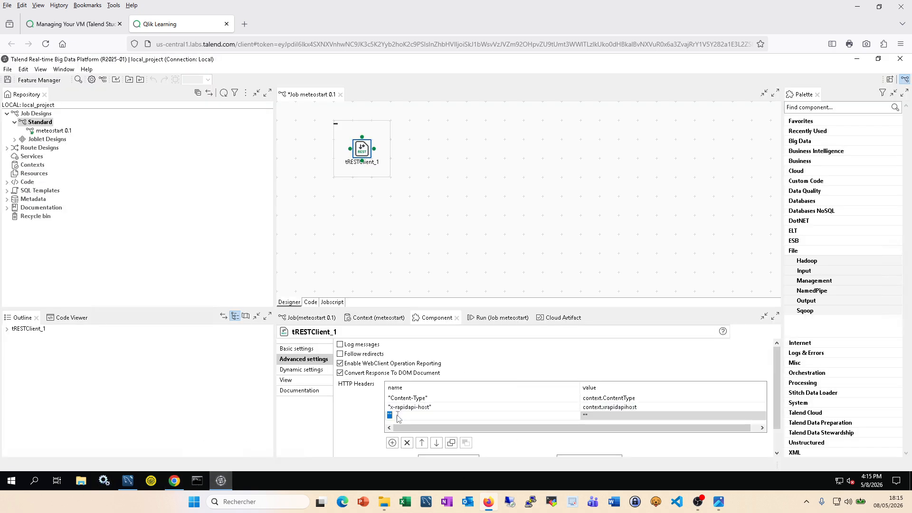
pyautogui.hotkey('ctrl', 'v')
pyautogui.click(607, 418)
pyautogui.write('co')
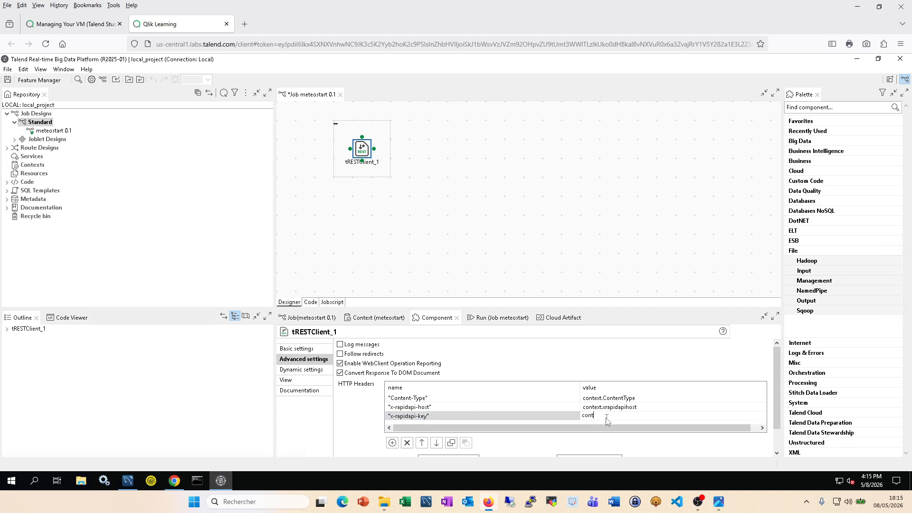
pyautogui.write('ntext.')
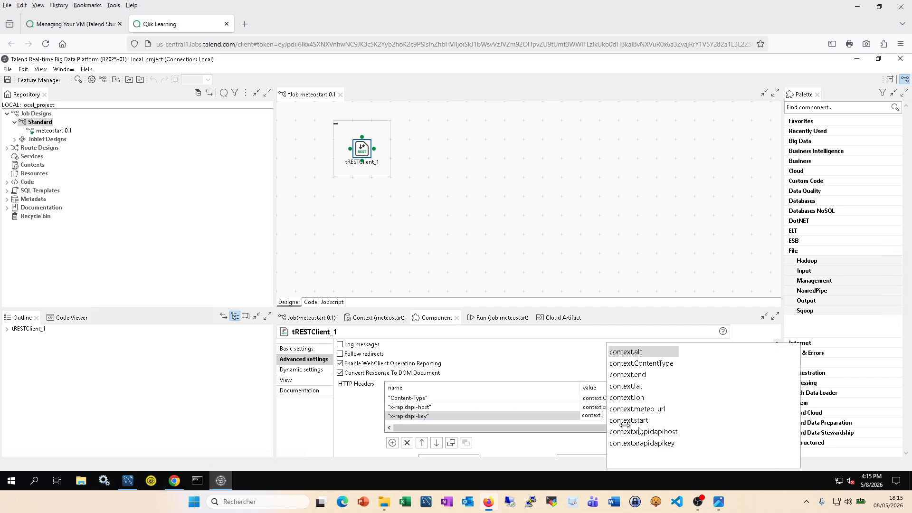
pyautogui.click(667, 444)
pyautogui.doubleClick(667, 445)
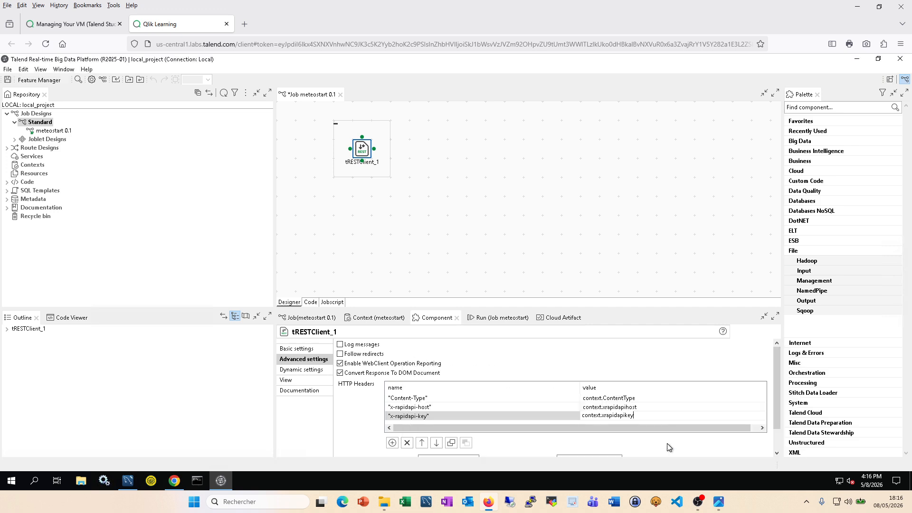
pyautogui.click(528, 238)
pyautogui.hotkey('ctrl', 's')
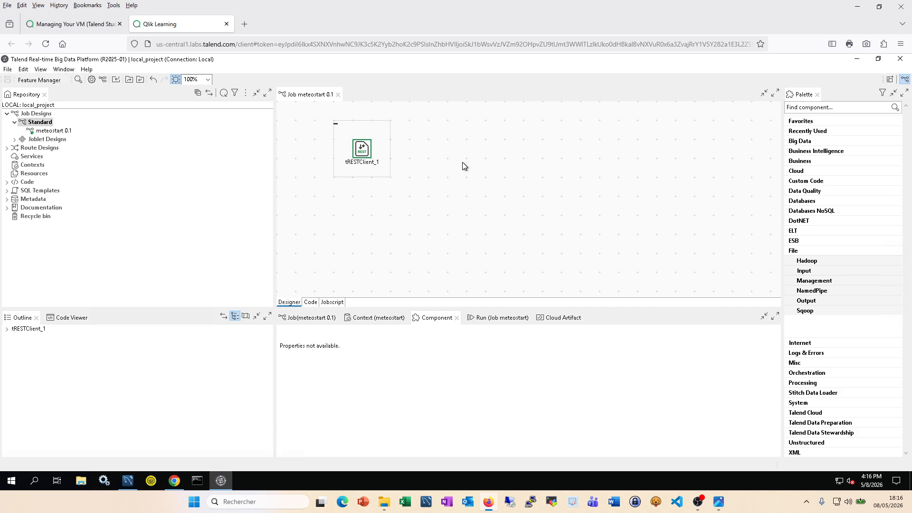
# Step: Place tLogRow_1 right of tRESTClient_1, connect them with a Response row, and save
pyautogui.write('tlog')
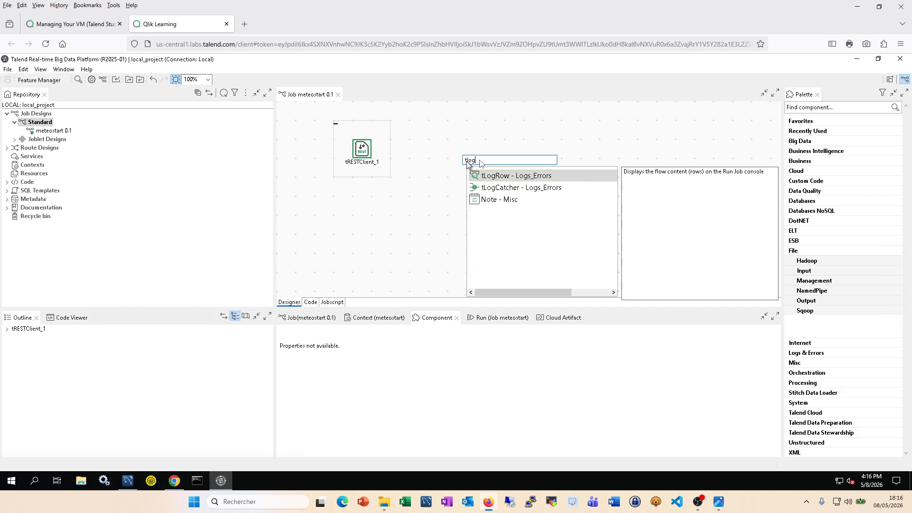
pyautogui.doubleClick(503, 178)
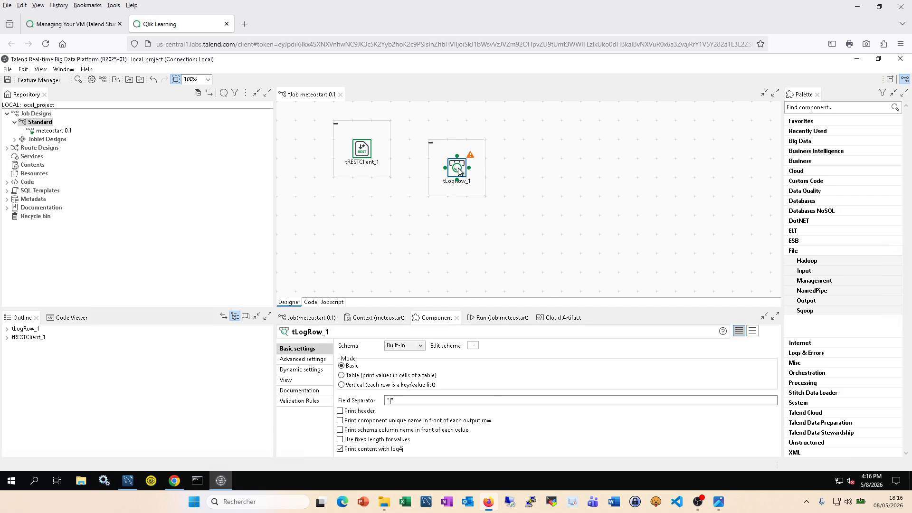
pyautogui.moveTo(458, 171); pyautogui.dragTo(497, 152)
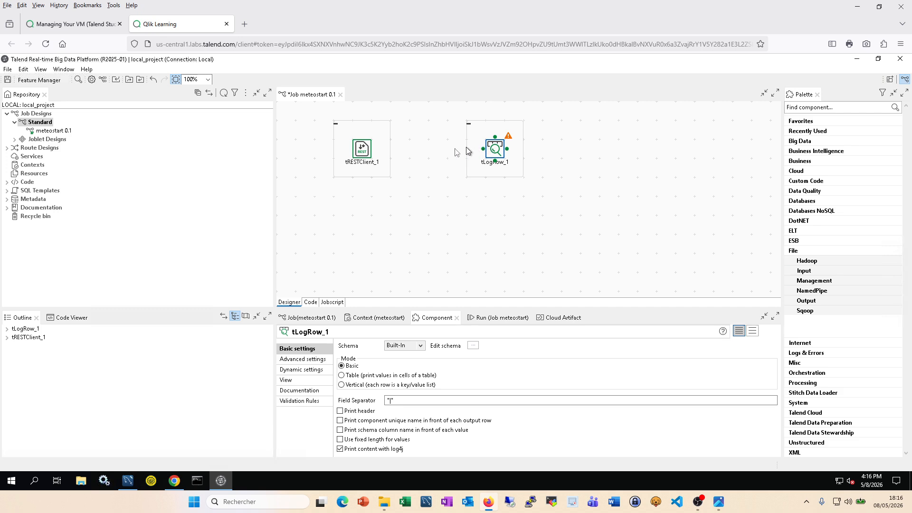
pyautogui.click(356, 153)
pyautogui.rightClick(363, 151)
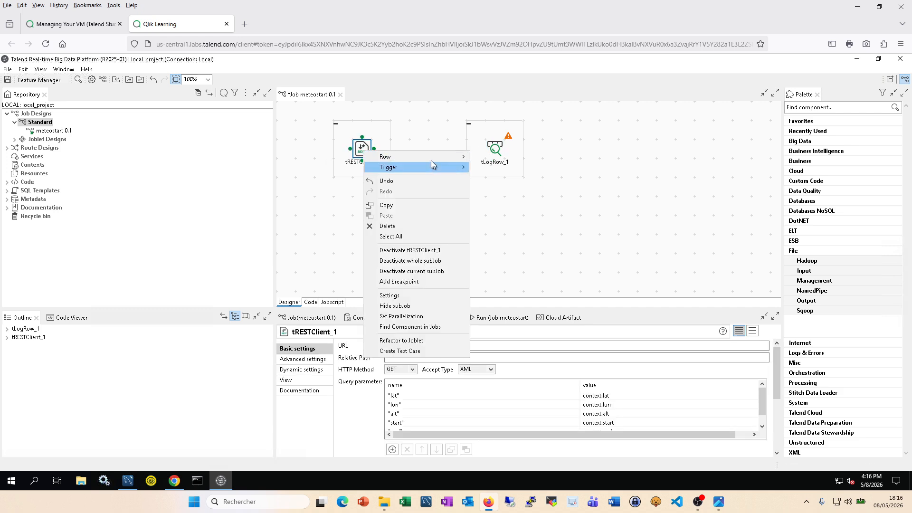
pyautogui.moveTo(430, 158)
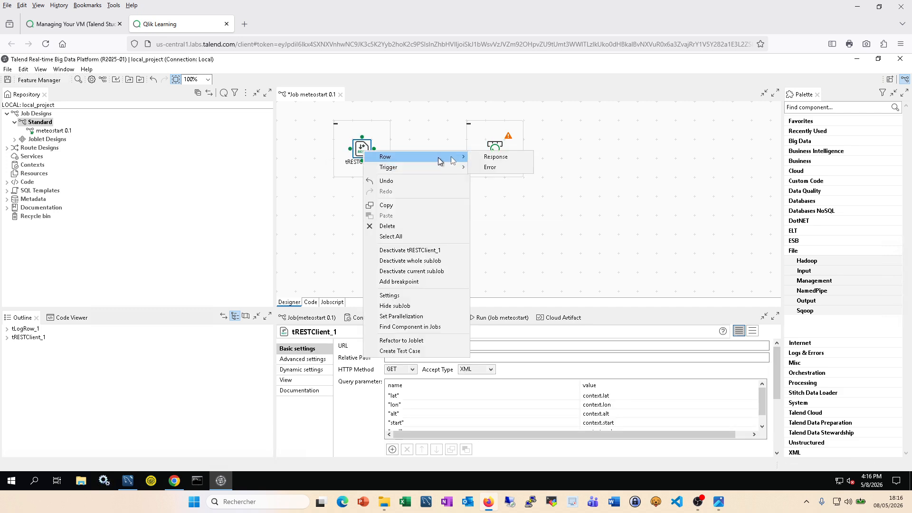
pyautogui.click(496, 157)
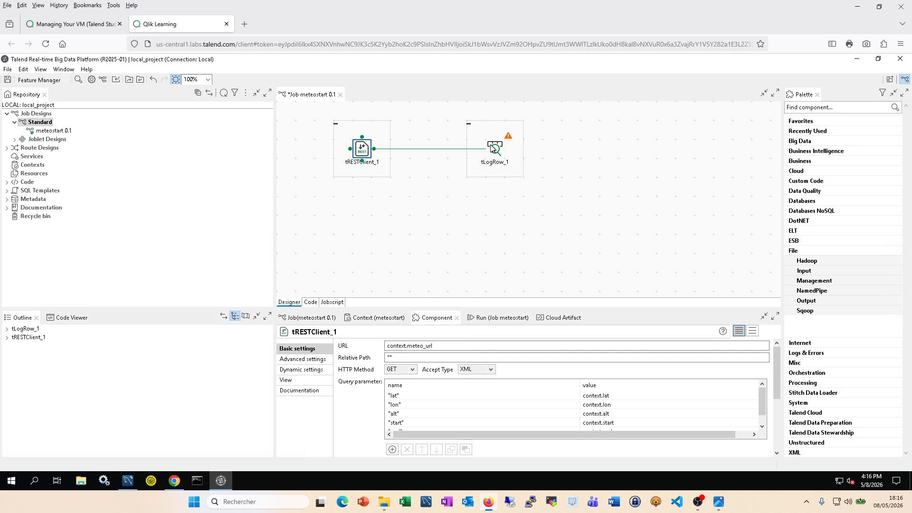
pyautogui.click(496, 149)
pyautogui.hotkey('ctrl', 's')
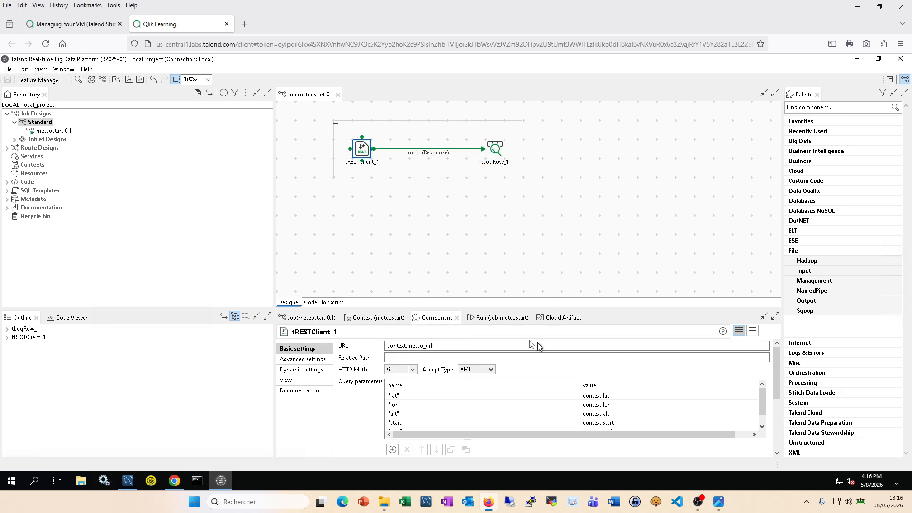
# Step: Run meteostart and maximize the console to read the HTTP 400 Bad Request error
pyautogui.click(505, 321)
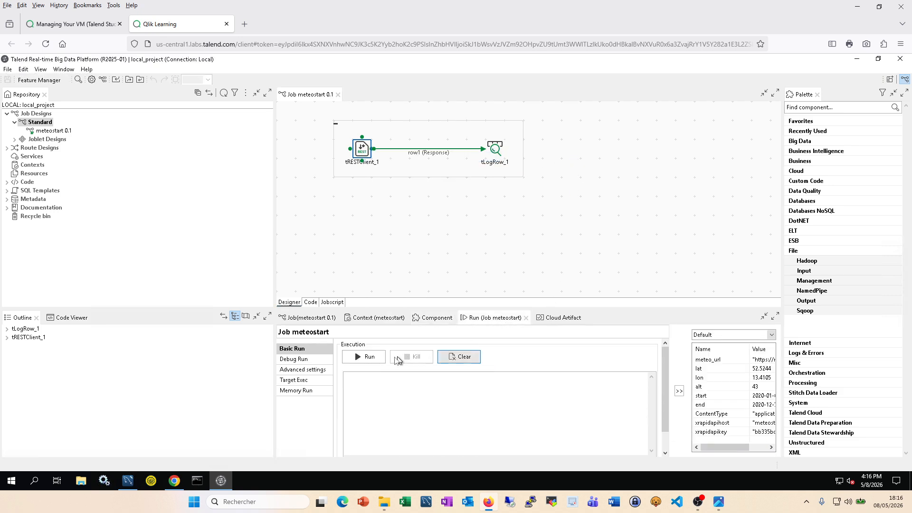
pyautogui.click(362, 357)
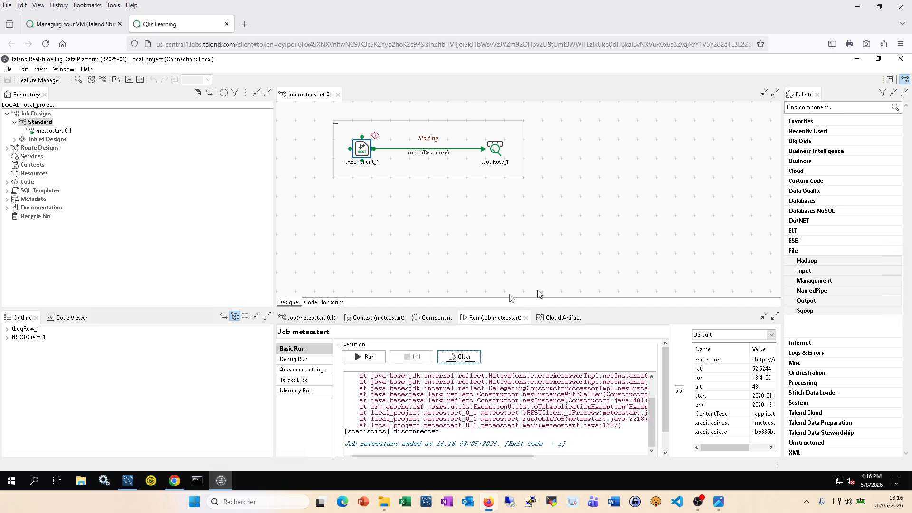
pyautogui.doubleClick(489, 317)
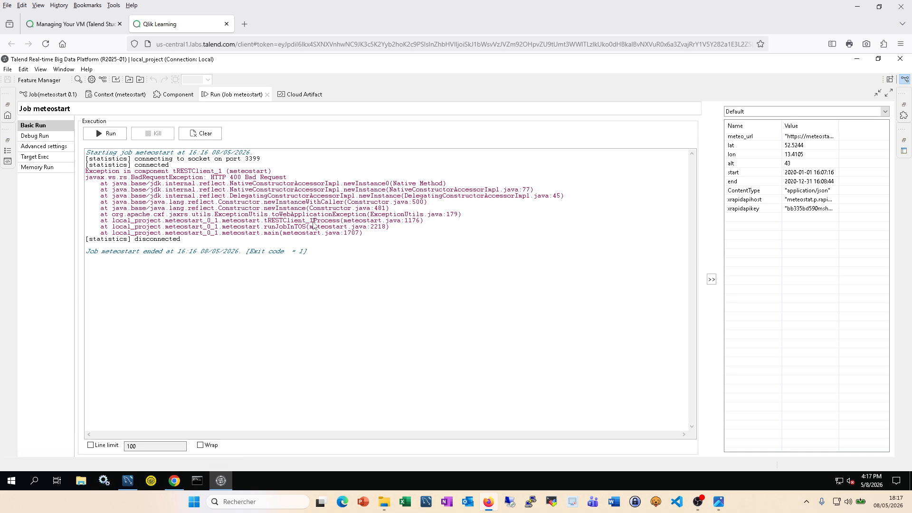
# Step: Restore the workspace and maximize tRESTClient_1's settings showing context.meteo_url and five query parameters
pyautogui.doubleClick(232, 95)
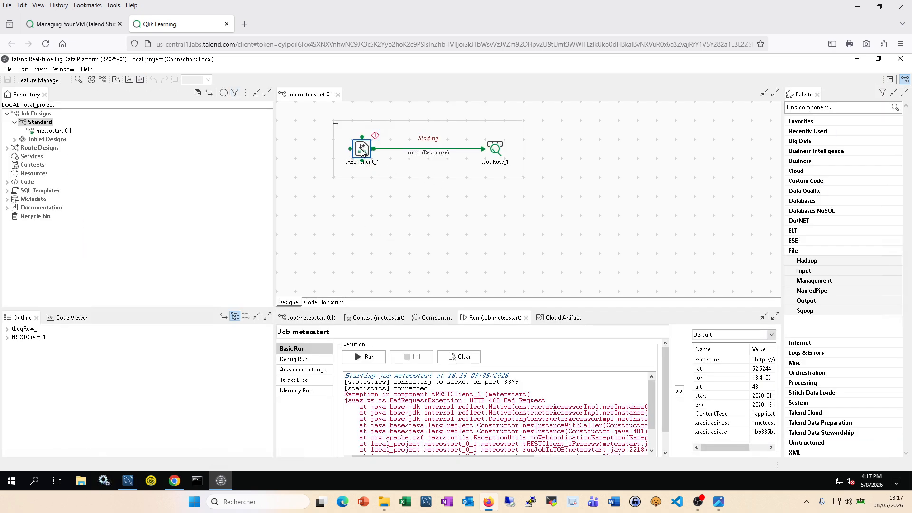
pyautogui.click(437, 319)
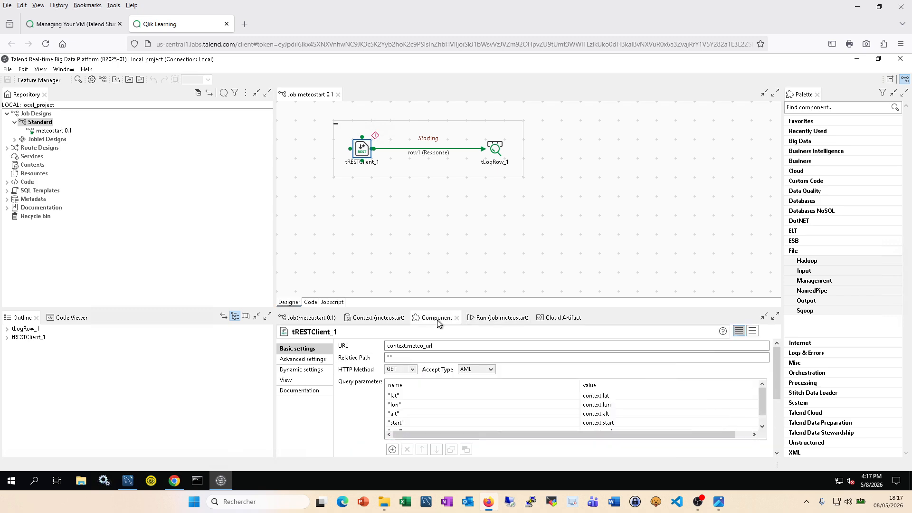
pyautogui.doubleClick(437, 319)
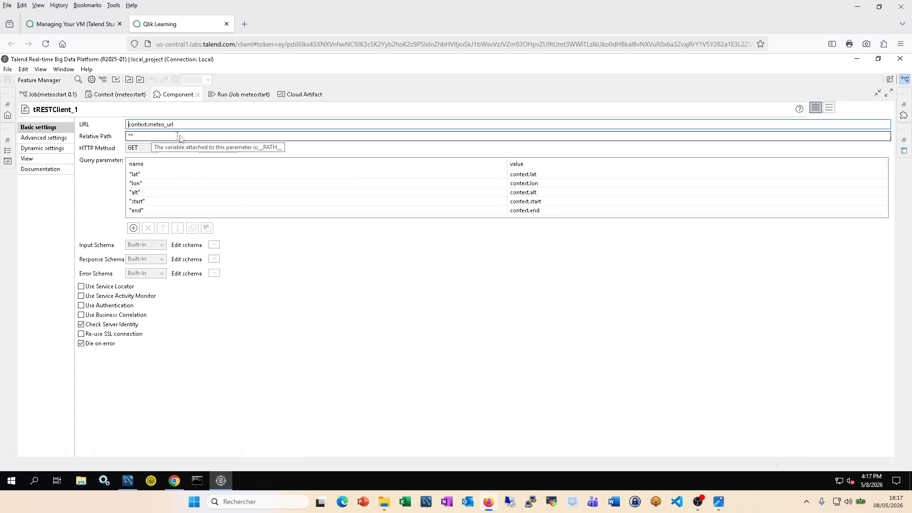
# Step: Compare the meteostart context's meteo_url with the RapidAPI Meteostat point/monthly URL, leaving it unchanged
pyautogui.click(125, 99)
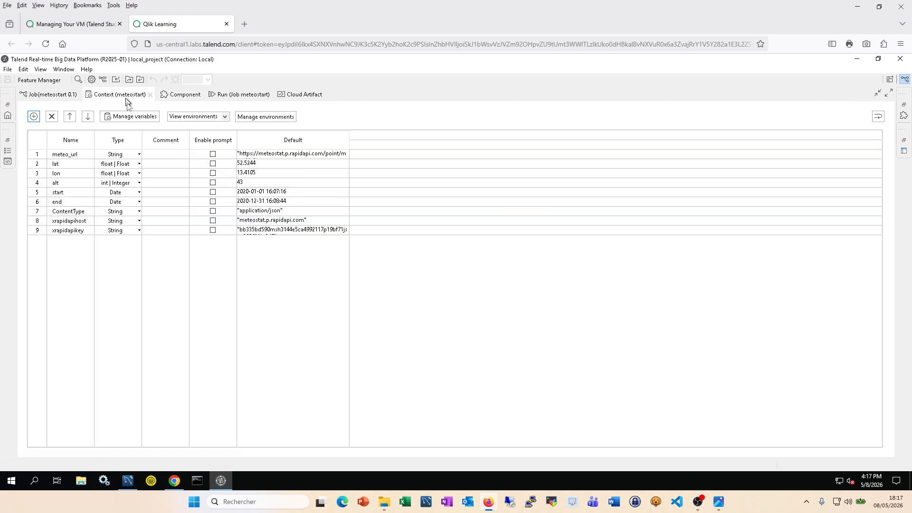
pyautogui.click(337, 156)
pyautogui.click(342, 155)
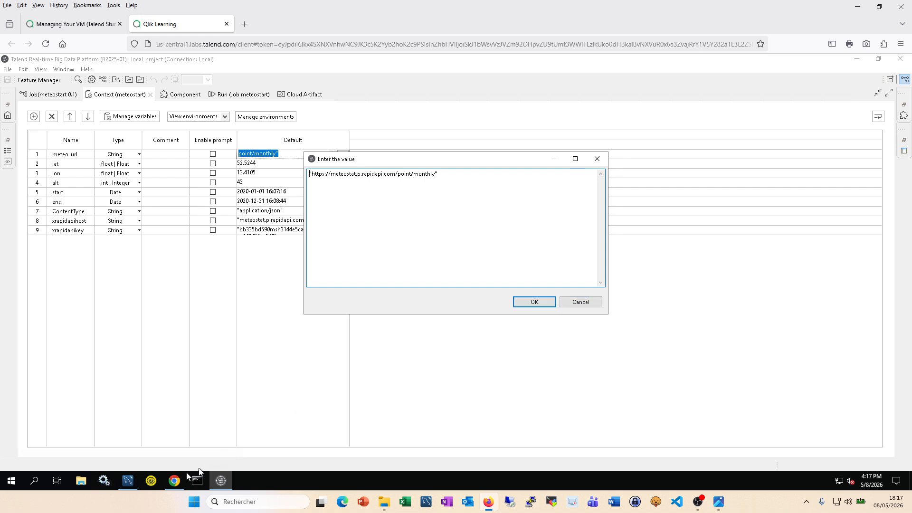
pyautogui.click(174, 481)
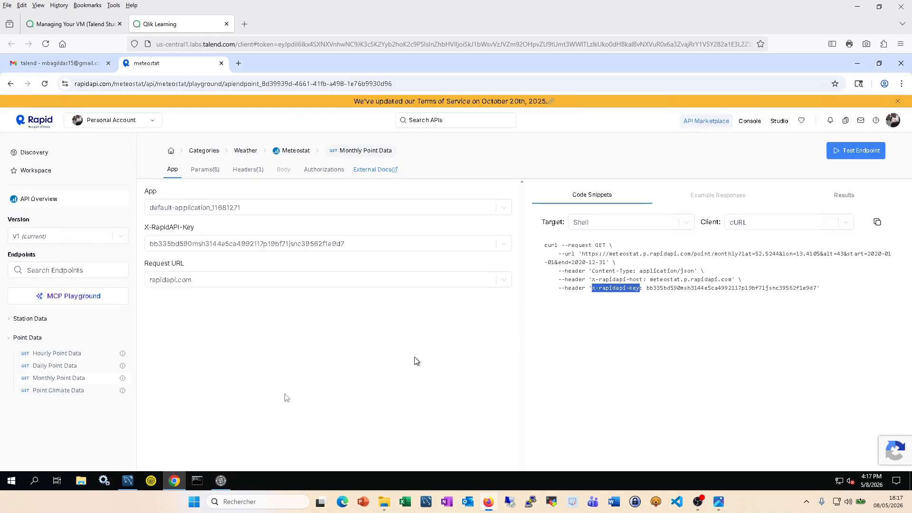
pyautogui.click(220, 481)
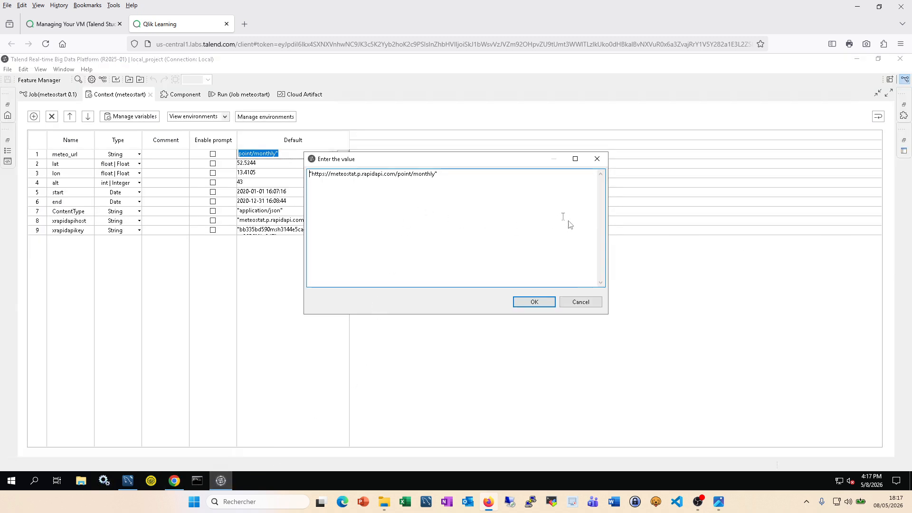
pyautogui.click(542, 302)
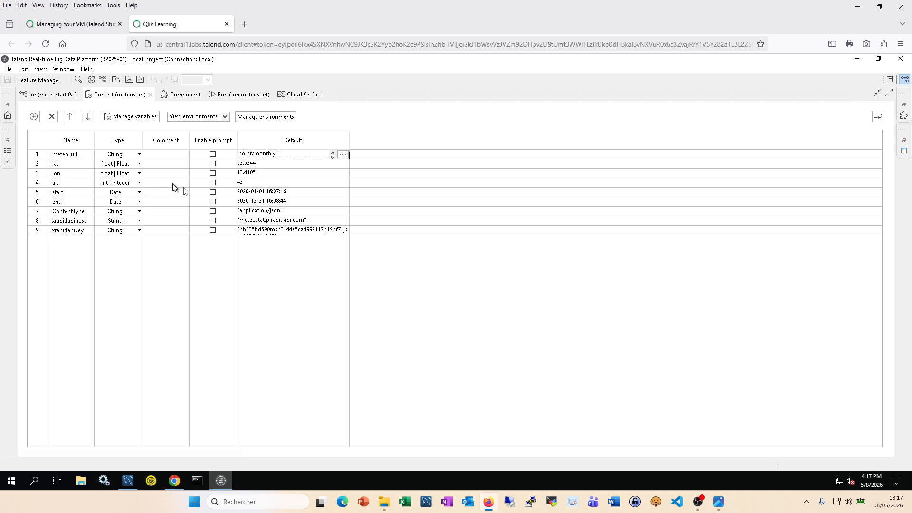
pyautogui.click(174, 481)
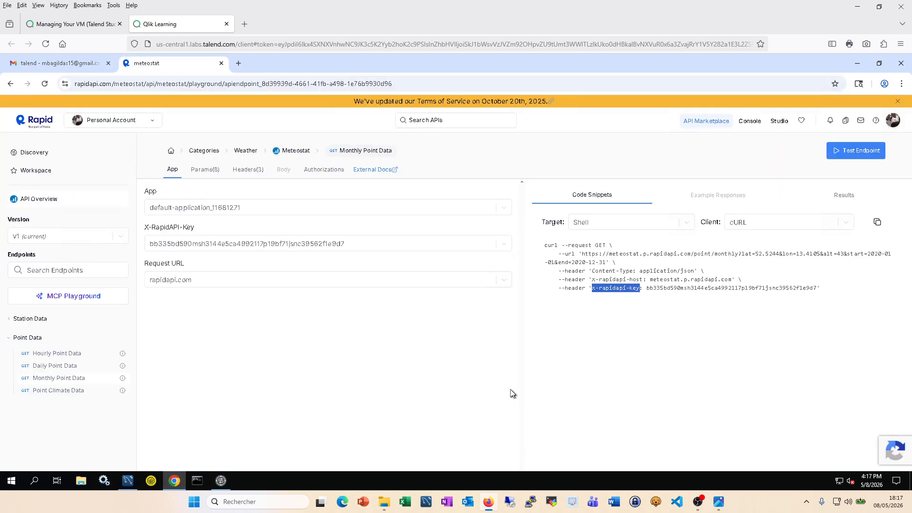
pyautogui.click(221, 480)
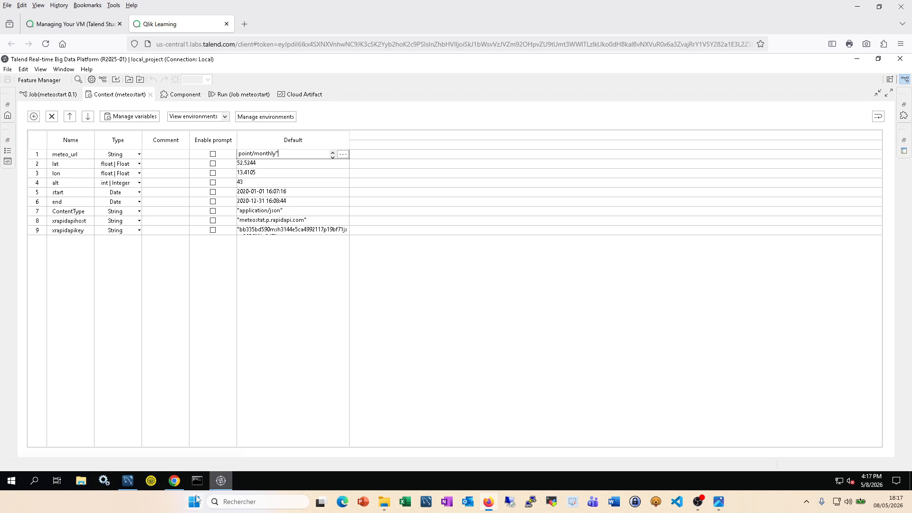
# Step: Change the lat, lon and alt context variables to String type
pyautogui.moveTo(176, 484)
pyautogui.click(139, 164)
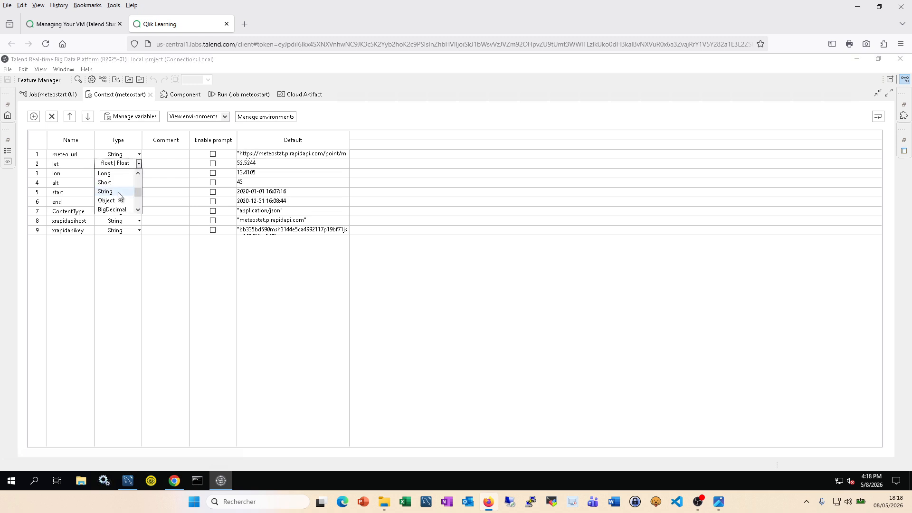
pyautogui.click(118, 191)
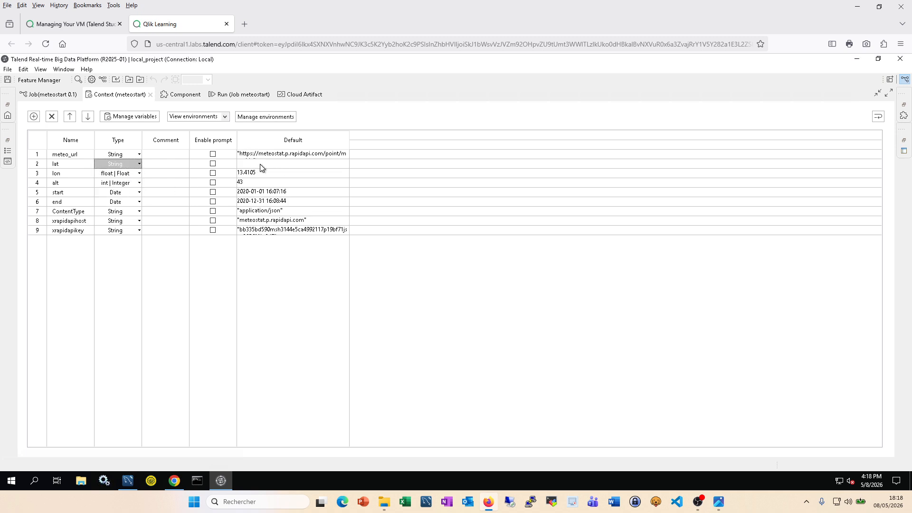
pyautogui.click(139, 173)
pyautogui.scroll(-1, 114, 196)
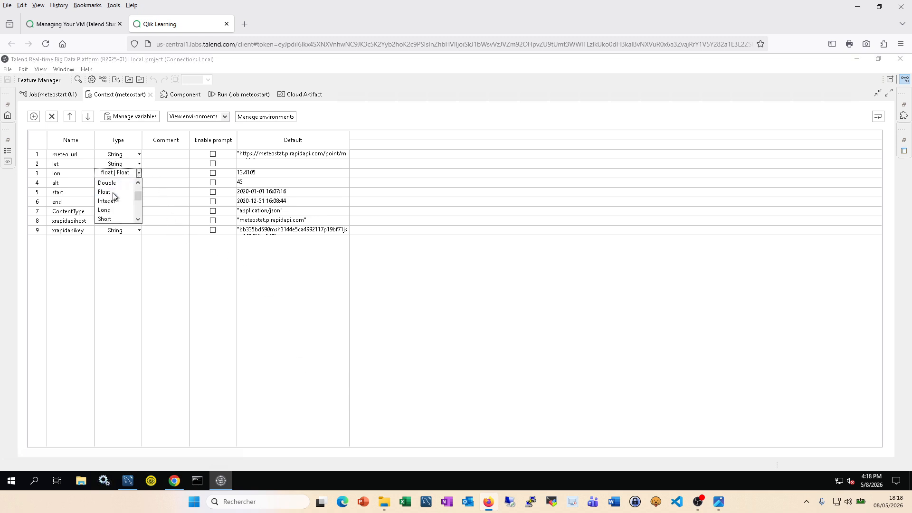
pyautogui.scroll(-2, 114, 195)
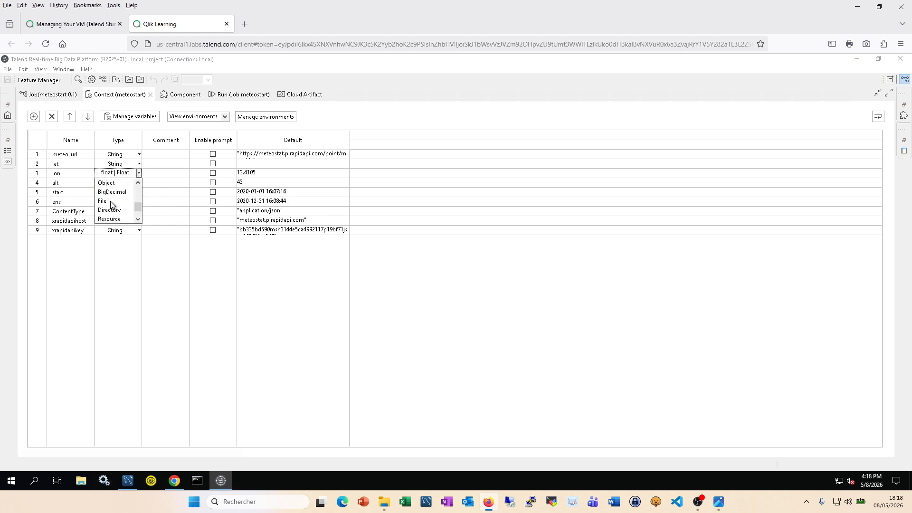
pyautogui.scroll(1, 113, 204)
pyautogui.click(110, 201)
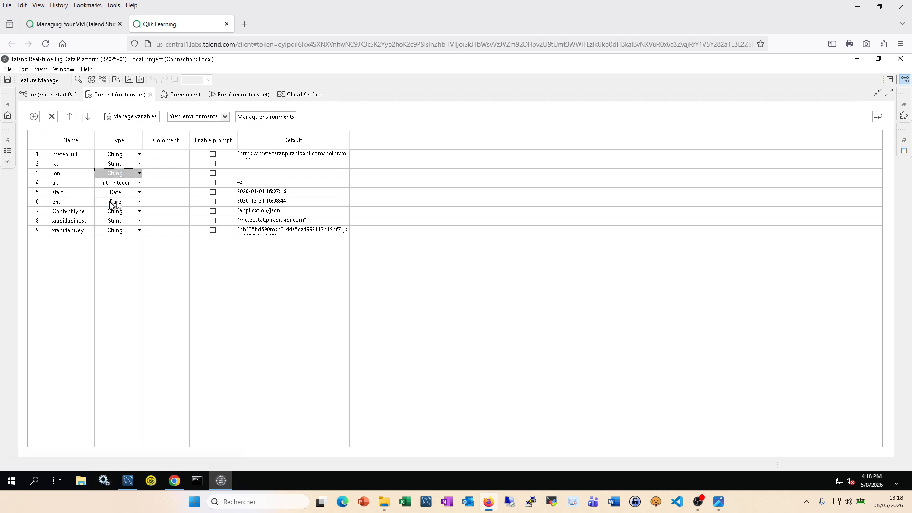
pyautogui.click(139, 182)
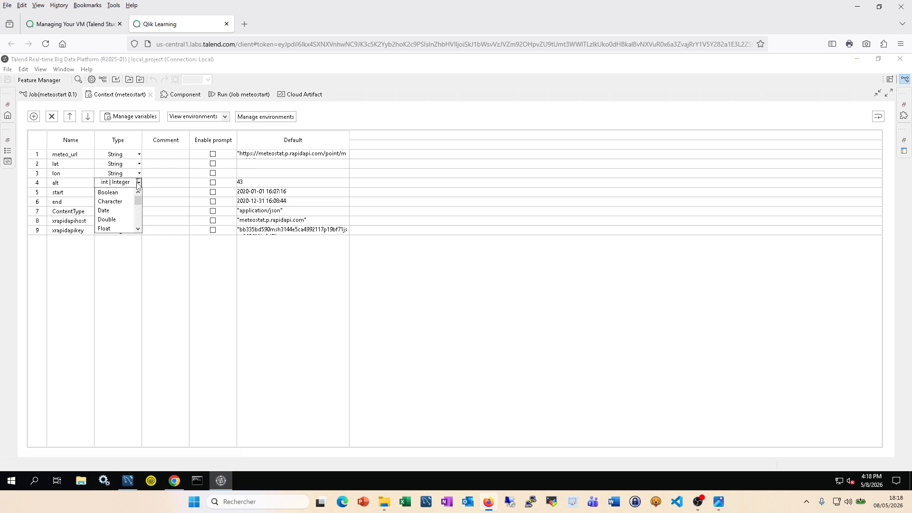
pyautogui.click(112, 211)
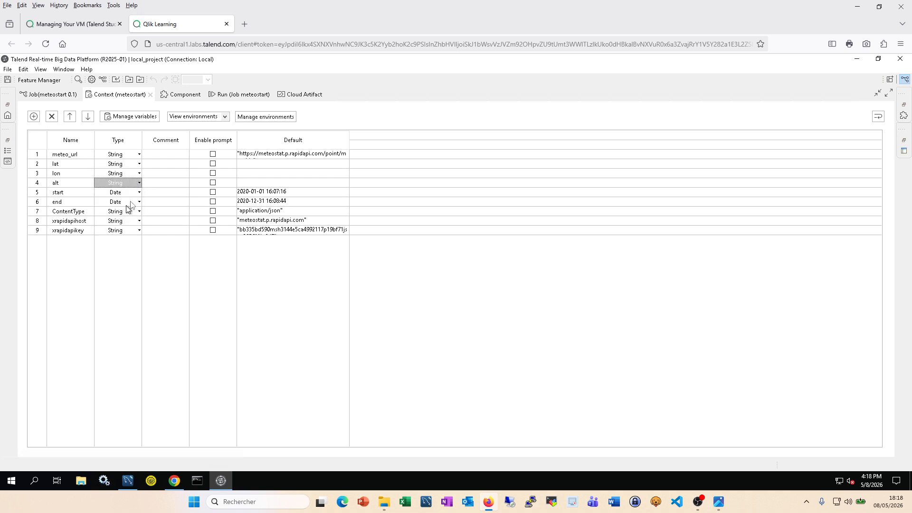
# Step: Change the start and end context variables to String type
pyautogui.click(139, 192)
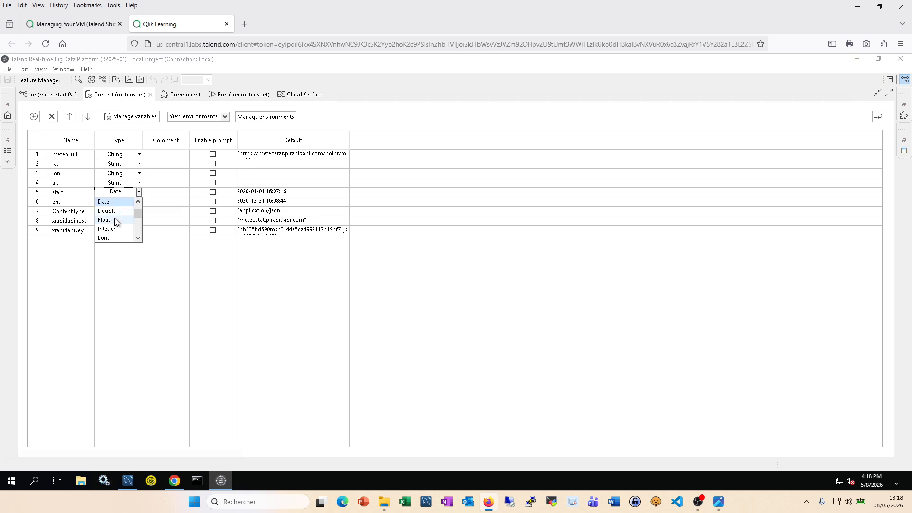
pyautogui.scroll(-1, 114, 217)
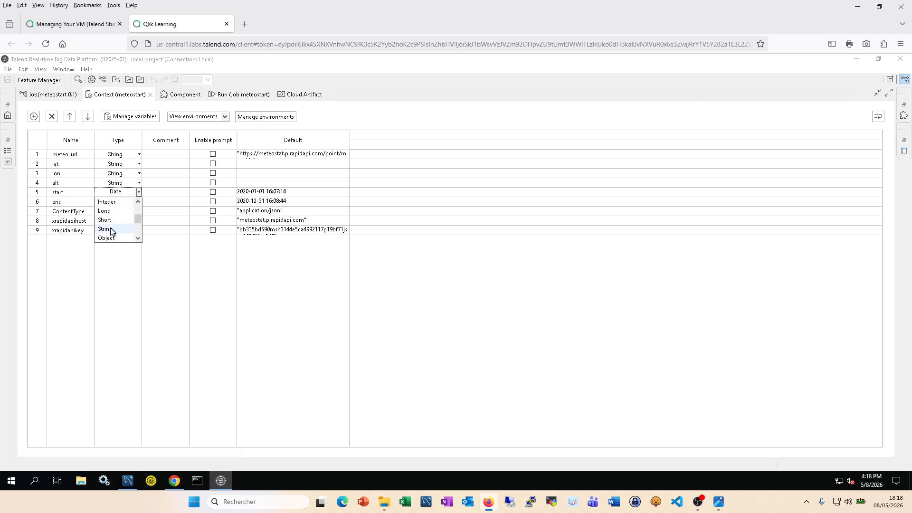
pyautogui.click(112, 229)
pyautogui.click(138, 202)
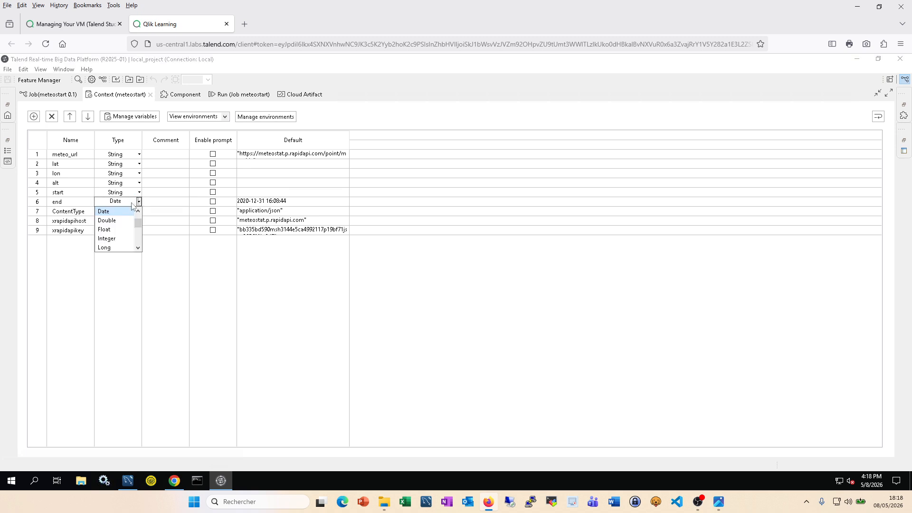
pyautogui.scroll(-1, 110, 233)
pyautogui.click(110, 238)
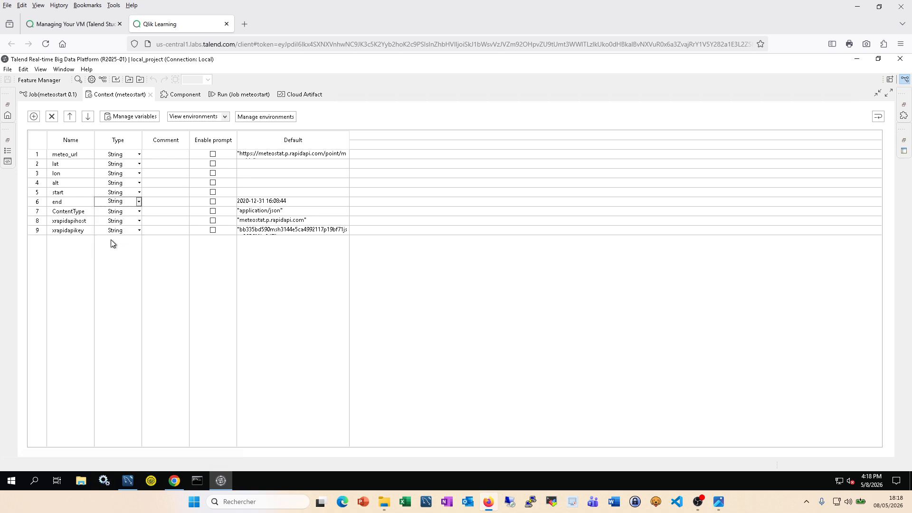
pyautogui.click(256, 166)
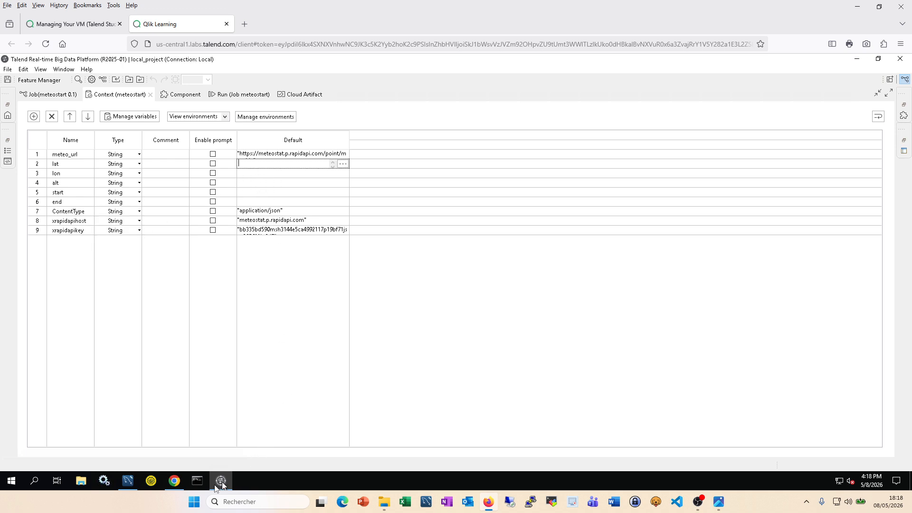
# Step: Set the lat default to "52.5244", copied from the RapidAPI sample request
pyautogui.click(175, 481)
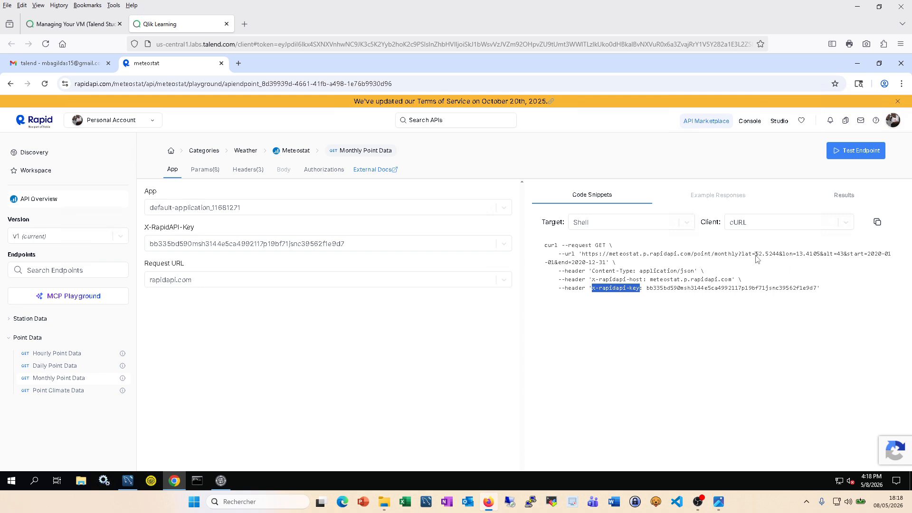
pyautogui.moveTo(756, 258); pyautogui.dragTo(778, 257)
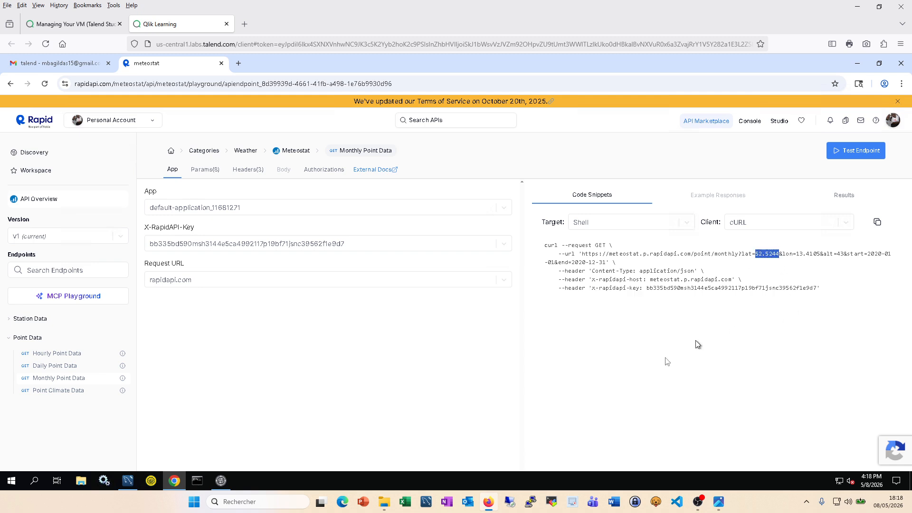
pyautogui.click(221, 481)
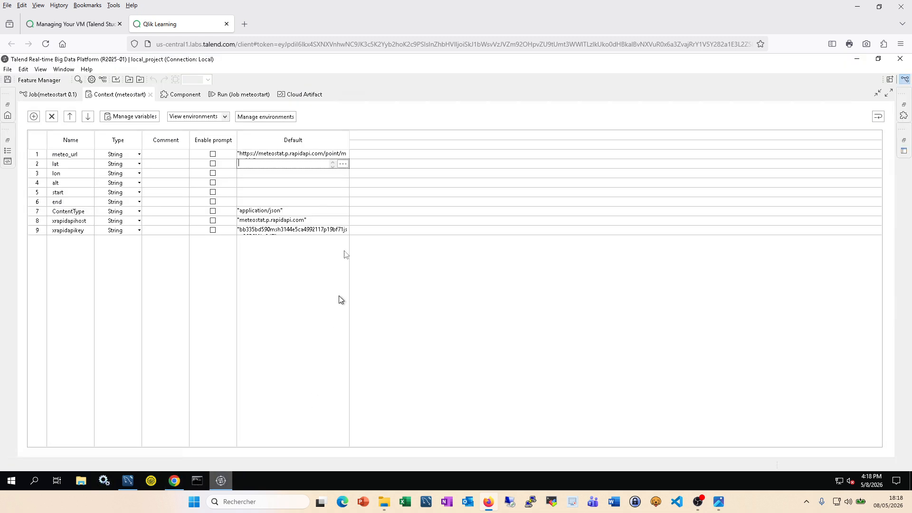
pyautogui.click(342, 162)
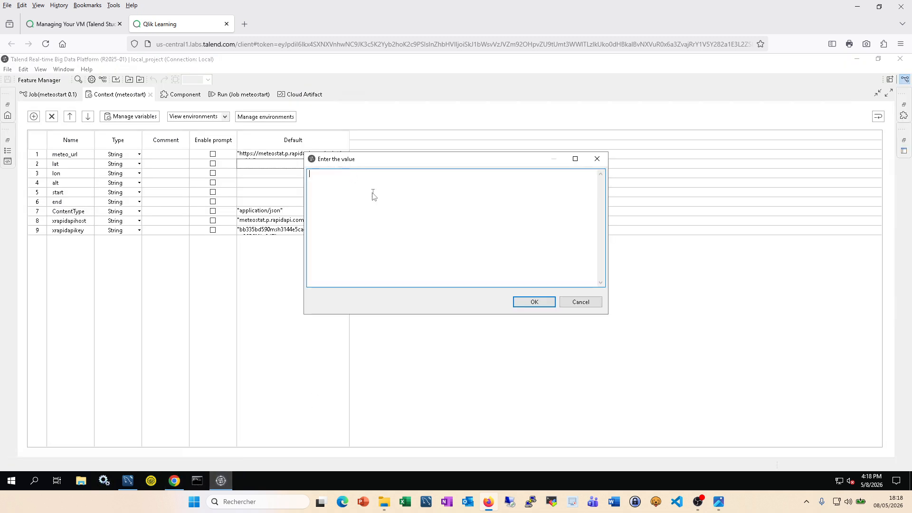
pyautogui.write('"')
pyautogui.write('52.5244')
pyautogui.write('"')
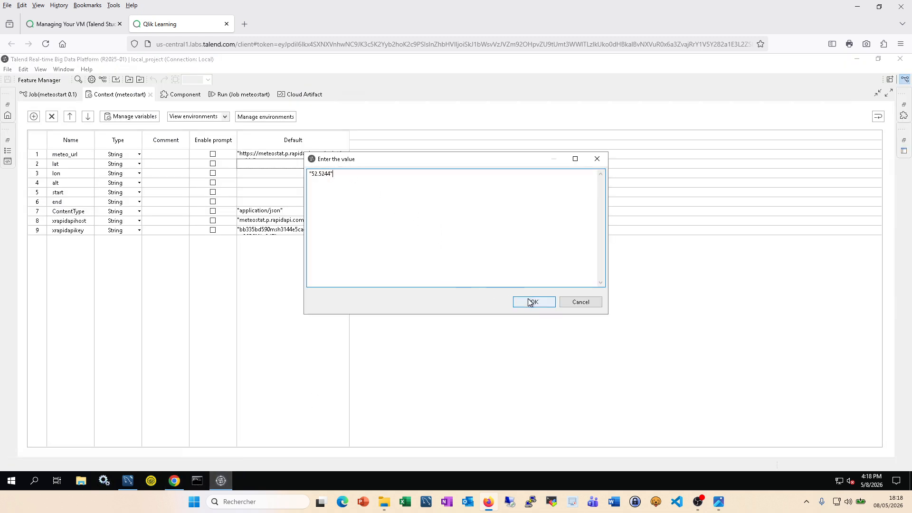
pyautogui.click(531, 304)
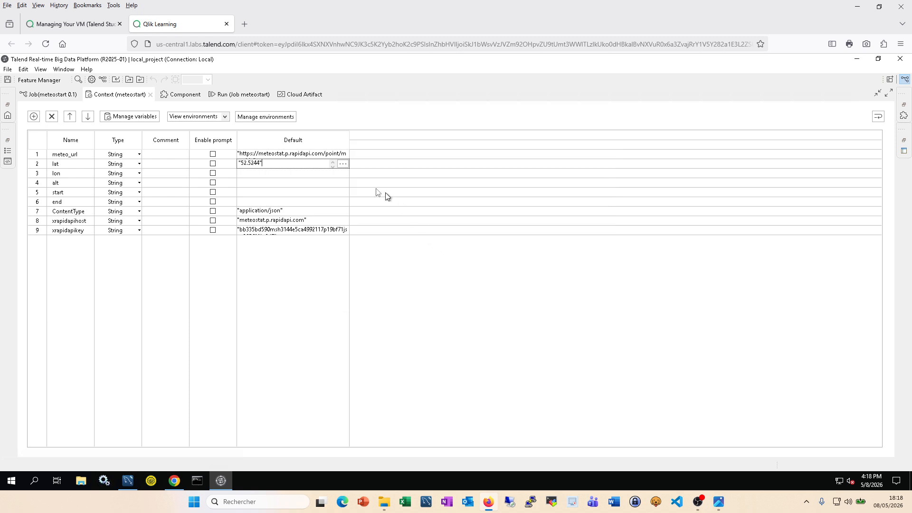
# Step: Set the lon default to "13.4105", copied from the RapidAPI snippet
pyautogui.click(174, 480)
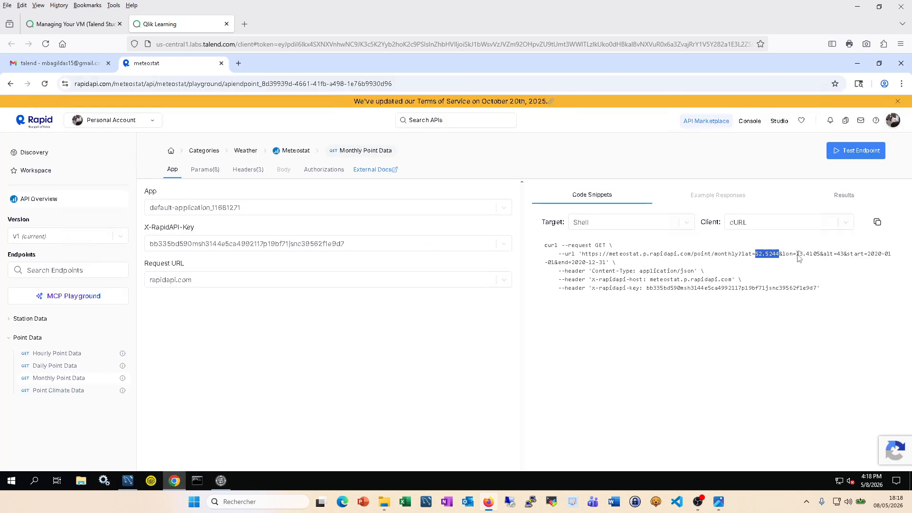
pyautogui.moveTo(797, 256); pyautogui.dragTo(822, 257)
pyautogui.click(221, 480)
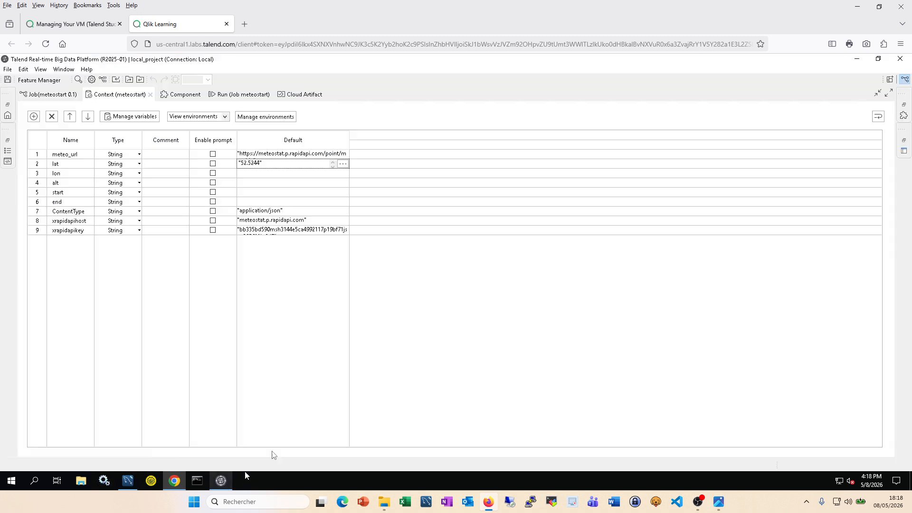
pyautogui.click(341, 173)
pyautogui.click(342, 173)
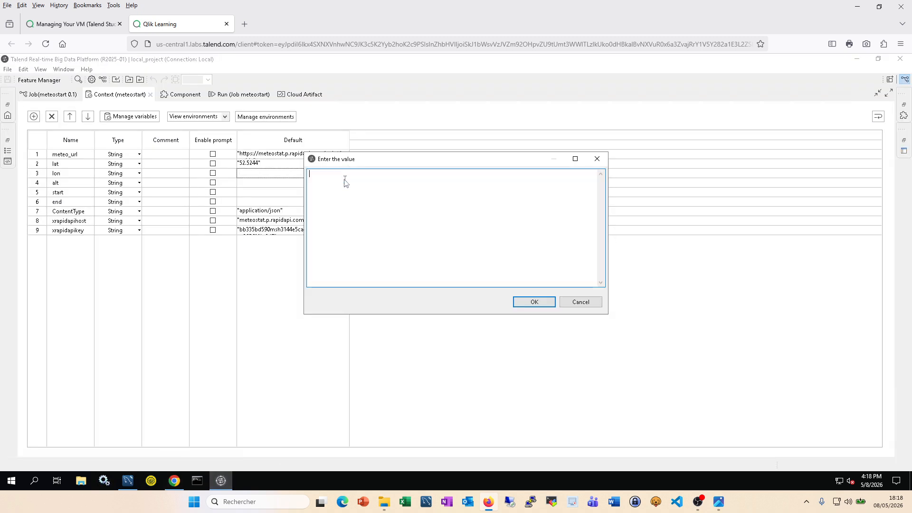
pyautogui.write('"')
pyautogui.write('13.4105')
pyautogui.write('"')
pyautogui.click(529, 302)
# Step: Set the alt default to "43"
pyautogui.click(175, 481)
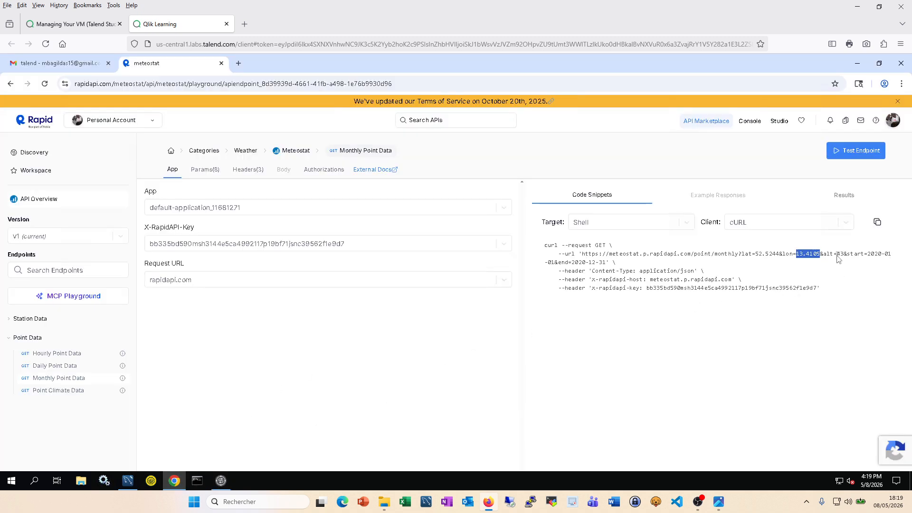
pyautogui.moveTo(837, 256); pyautogui.dragTo(843, 257)
pyautogui.click(229, 480)
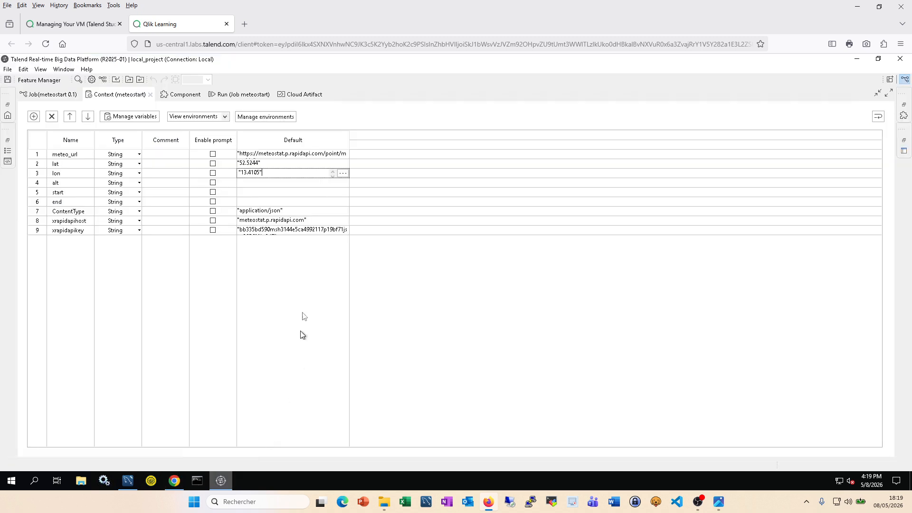
pyautogui.click(340, 186)
pyautogui.click(343, 183)
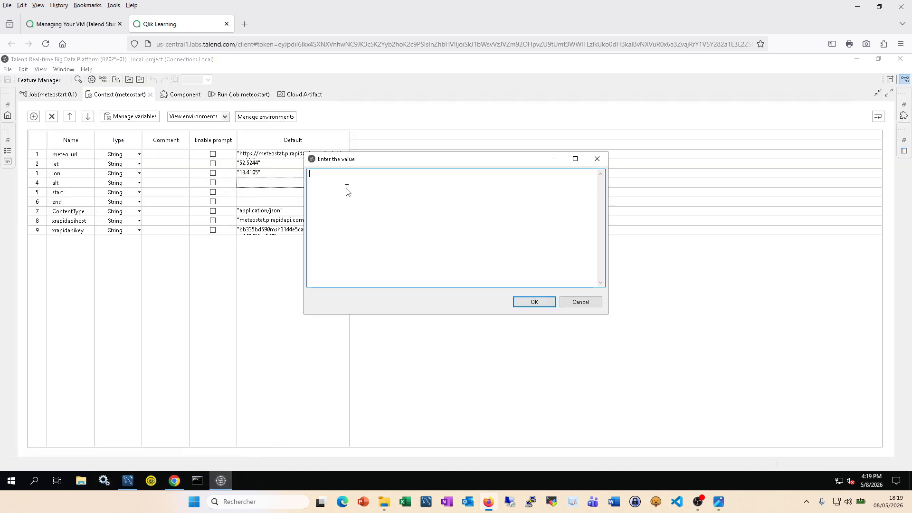
pyautogui.write('"43"')
pyautogui.click(533, 301)
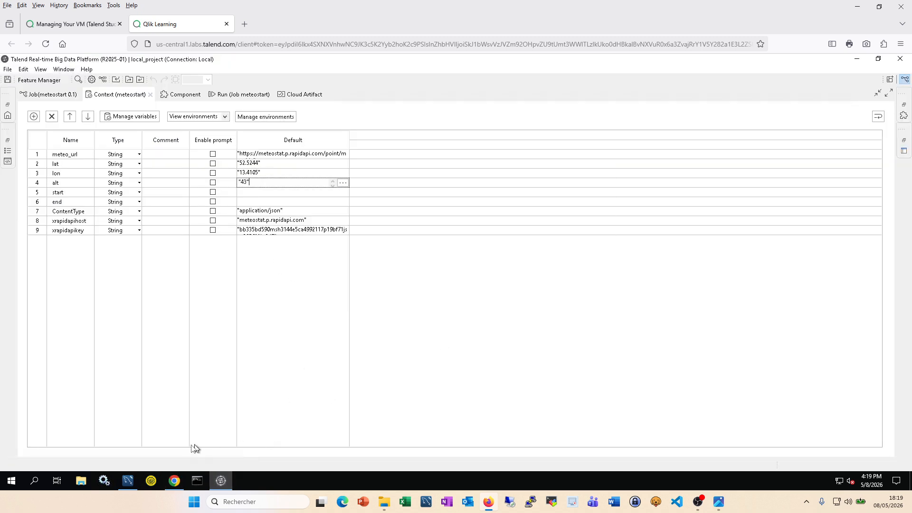
# Step: Set the start default to "2020-01-01"
pyautogui.click(175, 482)
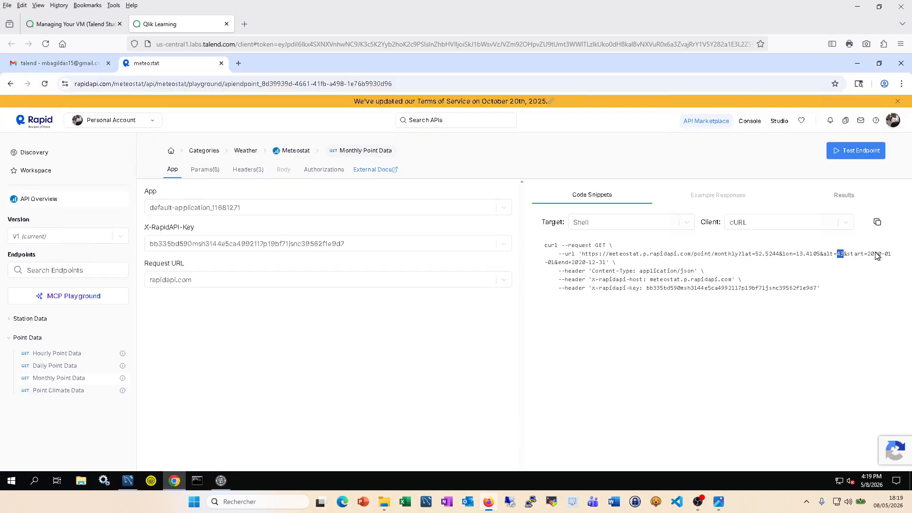
pyautogui.moveTo(868, 254); pyautogui.dragTo(551, 265)
pyautogui.click(220, 480)
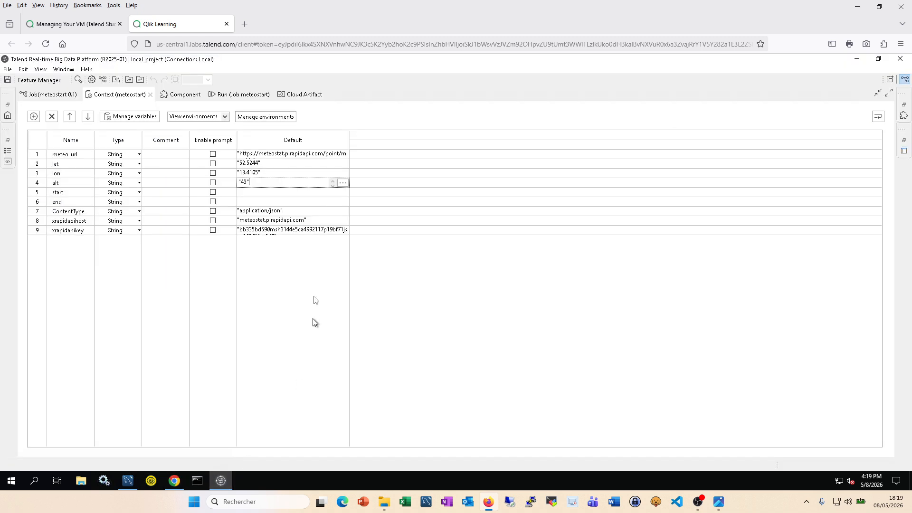
pyautogui.click(286, 193)
pyautogui.click(344, 194)
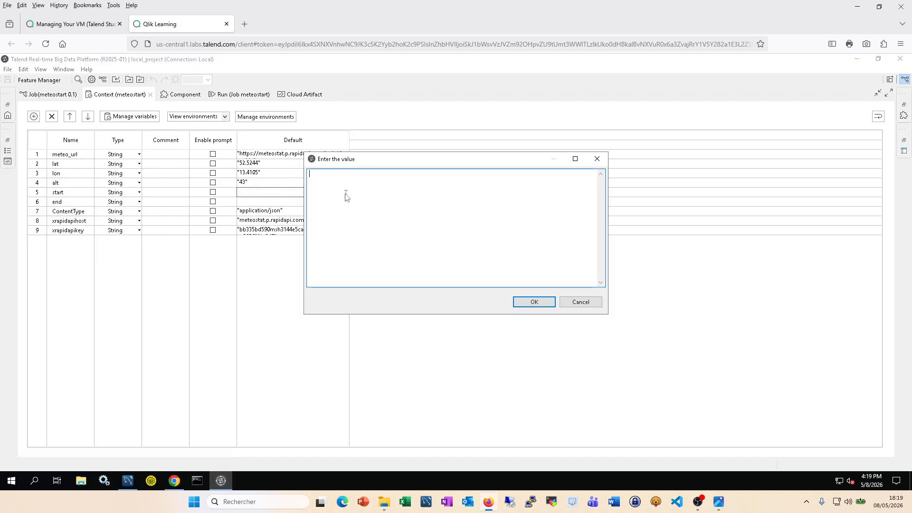
pyautogui.write('"2020-01-01"')
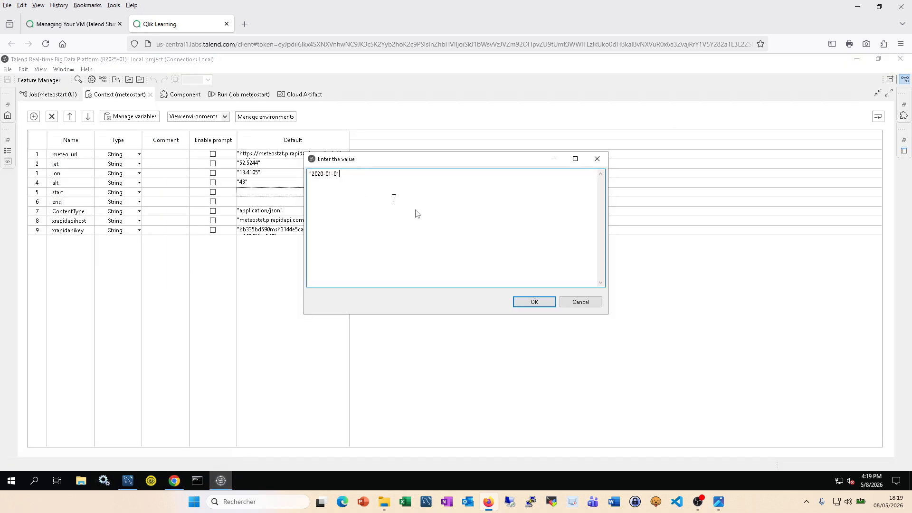
pyautogui.click(542, 304)
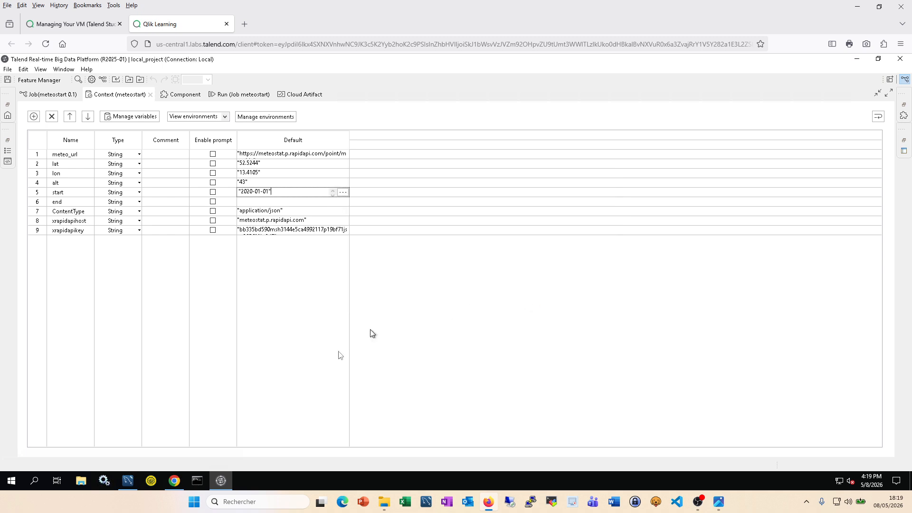
# Step: Set the end default to "2020-12-31" and restore the normal studio layout
pyautogui.click(174, 480)
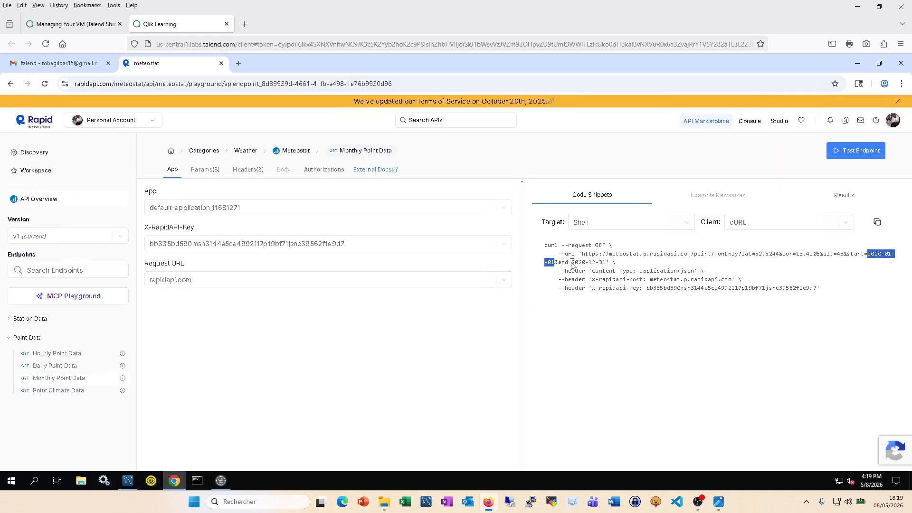
pyautogui.moveTo(573, 264); pyautogui.dragTo(607, 264)
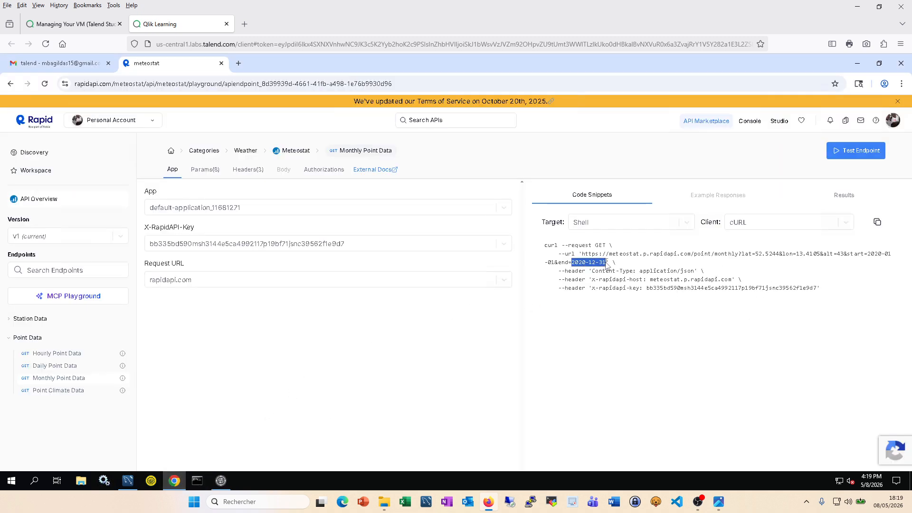
pyautogui.click(221, 480)
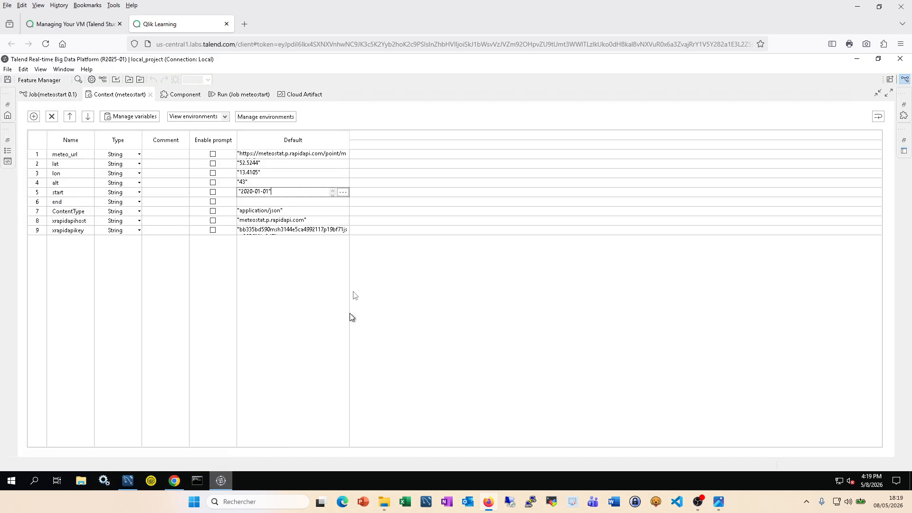
pyautogui.click(342, 202)
pyautogui.click(343, 203)
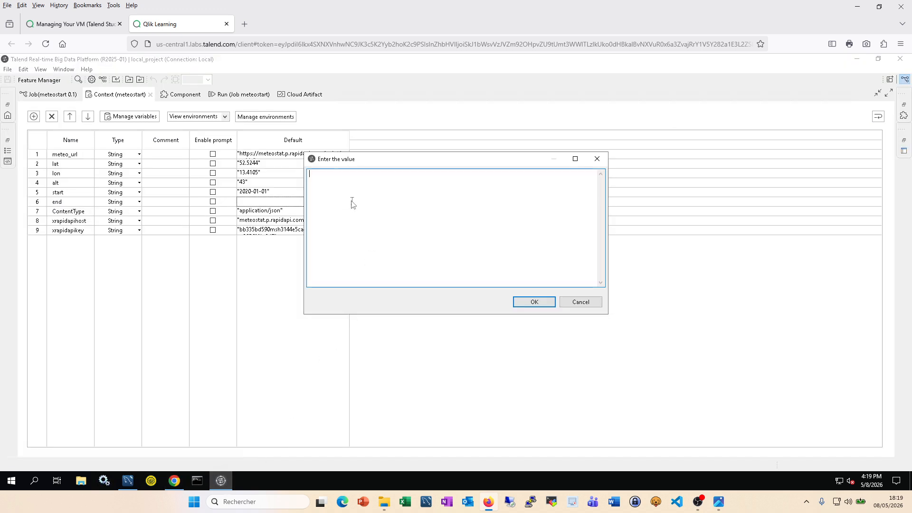
pyautogui.write('"')
pyautogui.write('2020-12-31')
pyautogui.write('"')
pyautogui.click(536, 302)
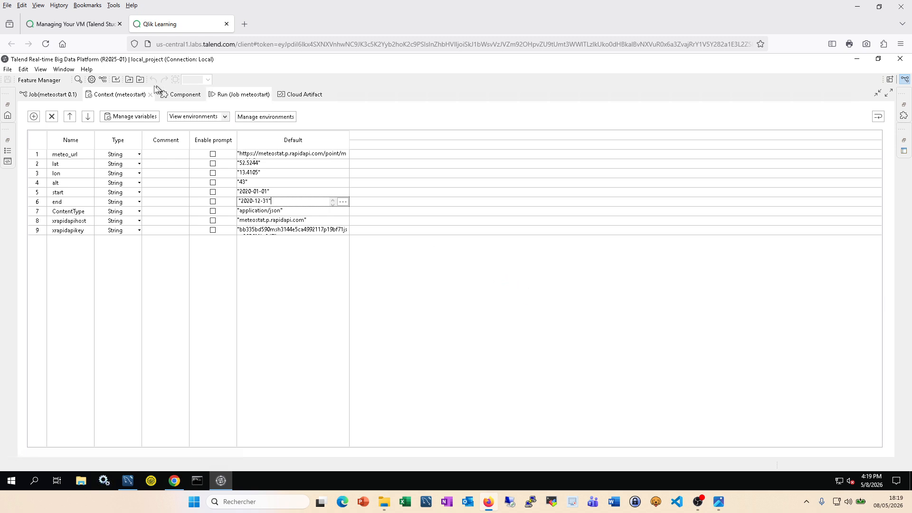
pyautogui.doubleClick(128, 94)
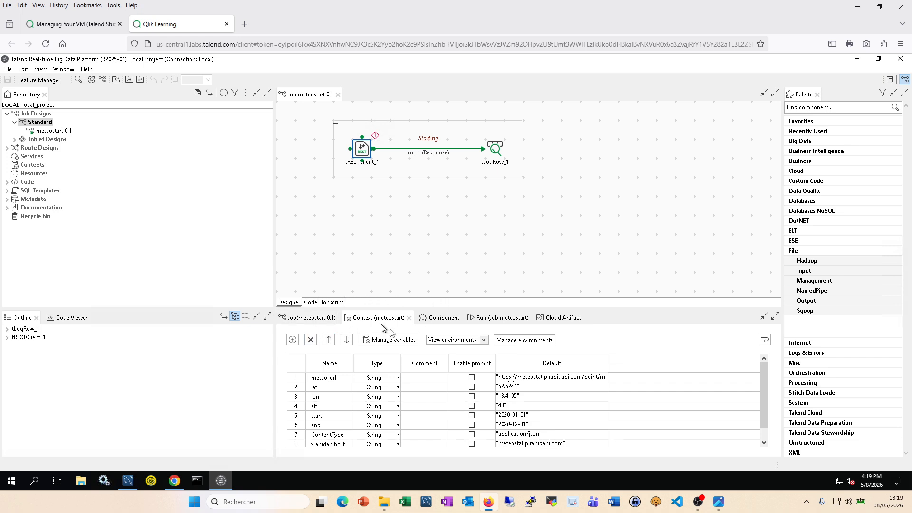
# Step: Review tRESTClient_1's query parameters and HTTP headers, then show the meteostart Run view
pyautogui.click(442, 320)
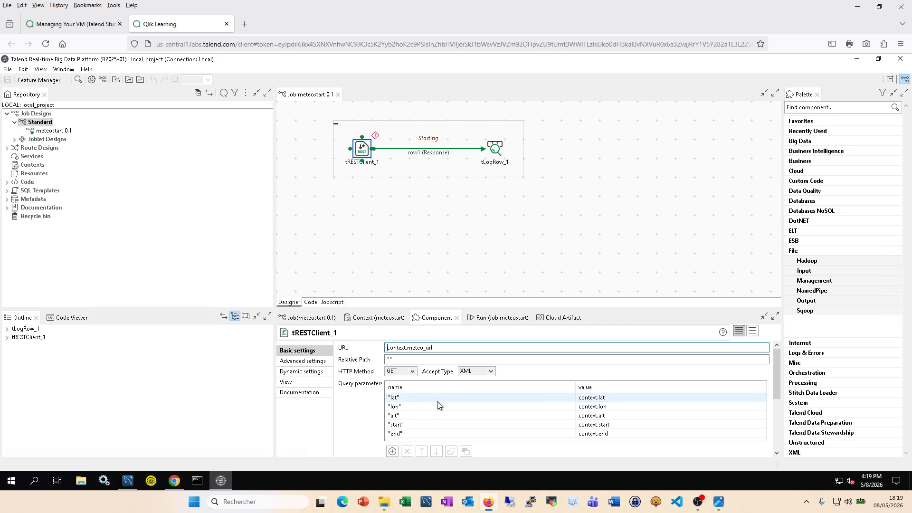
pyautogui.click(312, 362)
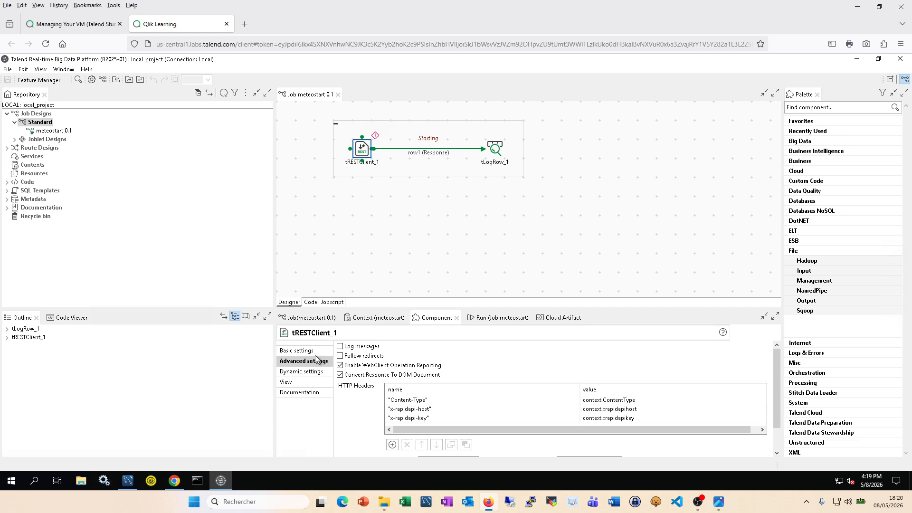
pyautogui.click(312, 352)
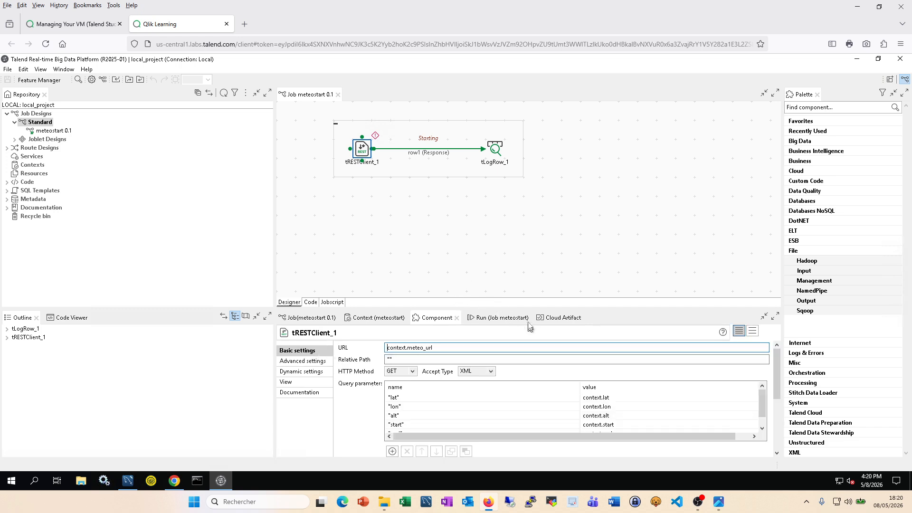
pyautogui.click(496, 318)
# Step: Clear the console and rerun meteostart, now getting HTTP 200 XML data and exit code 0
pyautogui.click(459, 356)
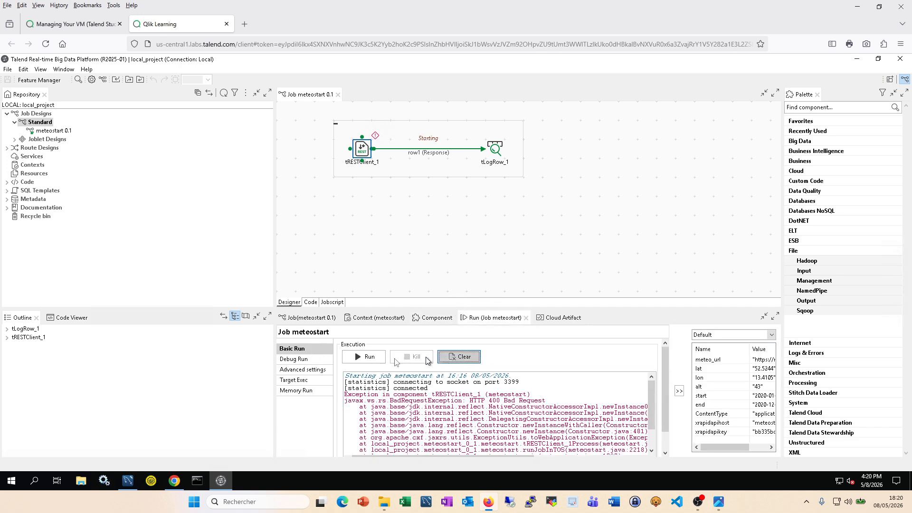
pyautogui.click(367, 357)
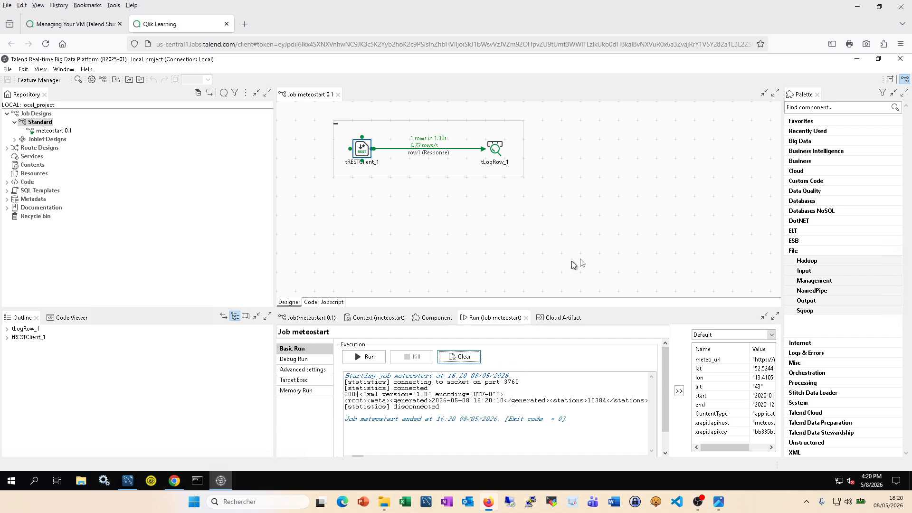
pyautogui.click(432, 318)
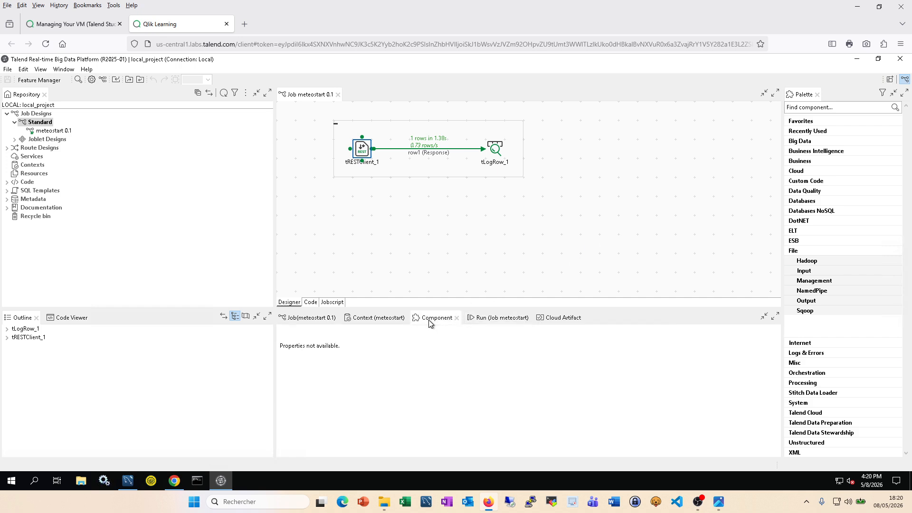
pyautogui.click(494, 319)
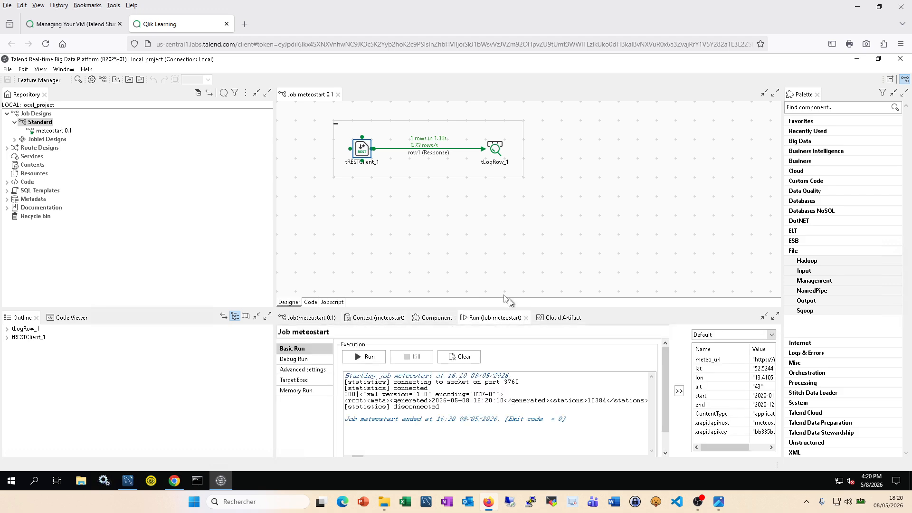
pyautogui.click(175, 481)
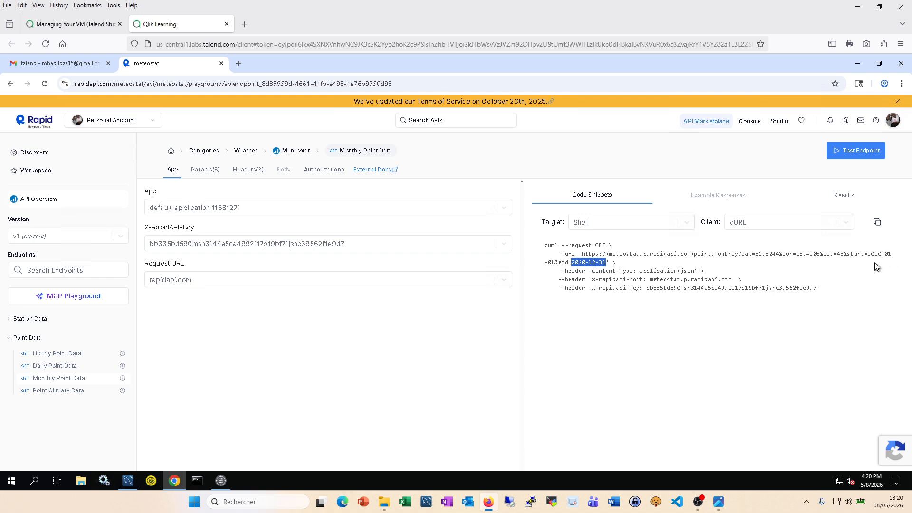
pyautogui.click(222, 481)
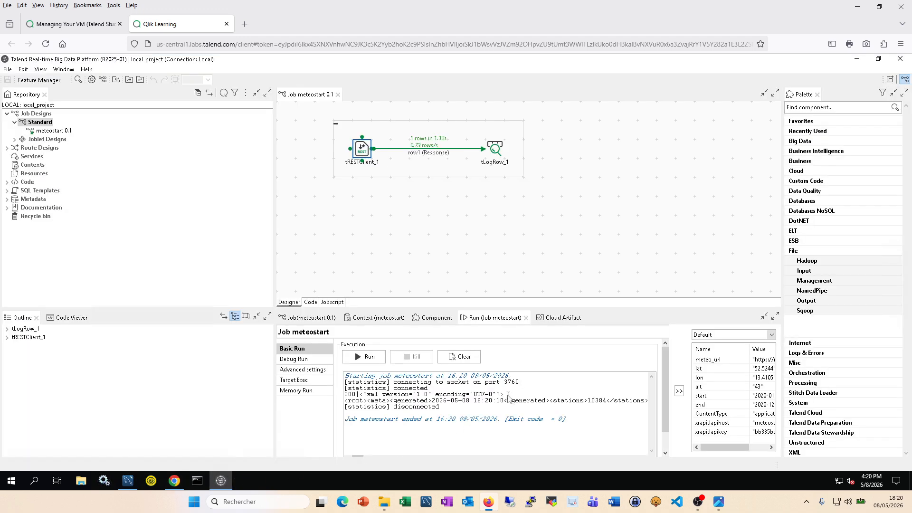
# Step: Maximize the run console and select the HTTP 200 XML response lines
pyautogui.doubleClick(494, 318)
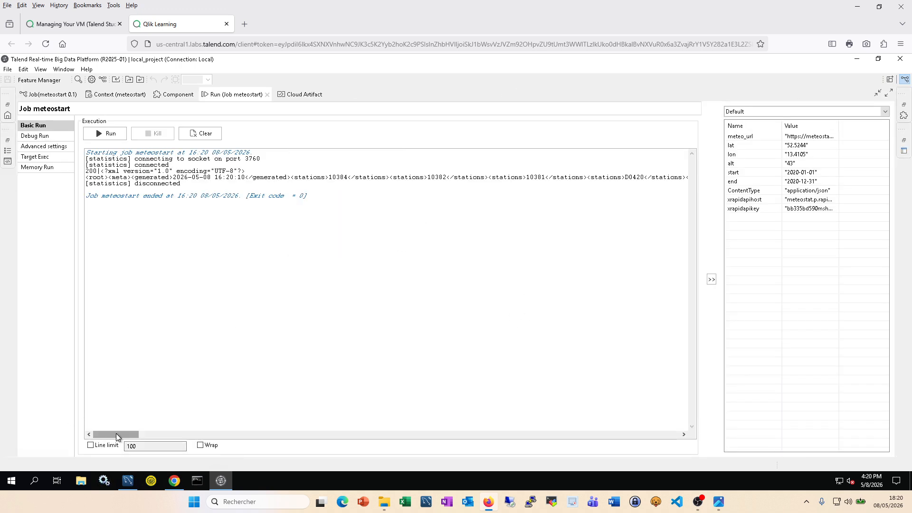
pyautogui.moveTo(116, 433); pyautogui.dragTo(87, 432)
pyautogui.moveTo(106, 431); pyautogui.dragTo(81, 430)
pyautogui.moveTo(183, 186); pyautogui.dragTo(62, 171)
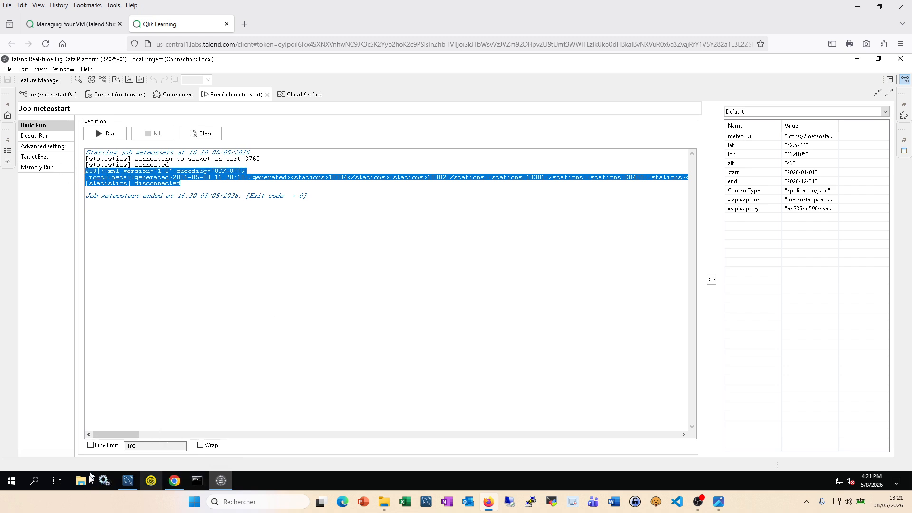
# Step: Launch Notepad++ maximized, paste the XML response, and scroll along its long line
pyautogui.click(38, 486)
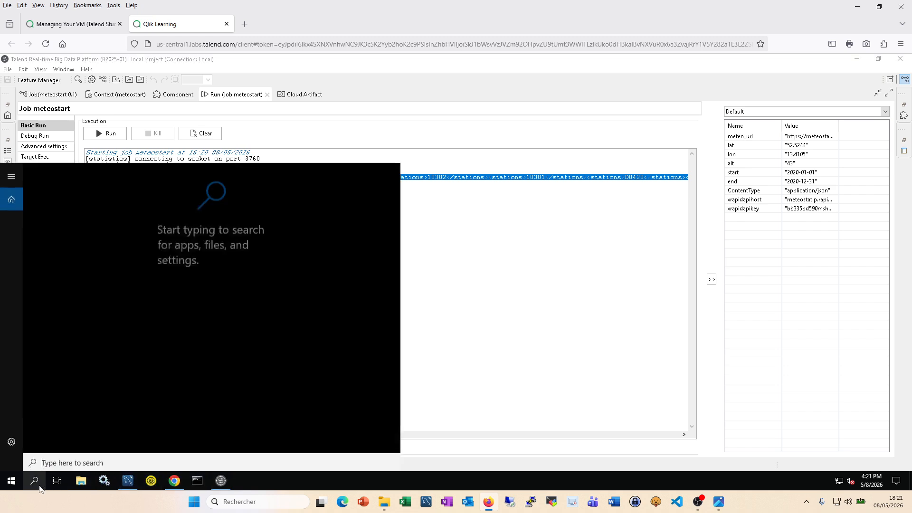
pyautogui.write('note')
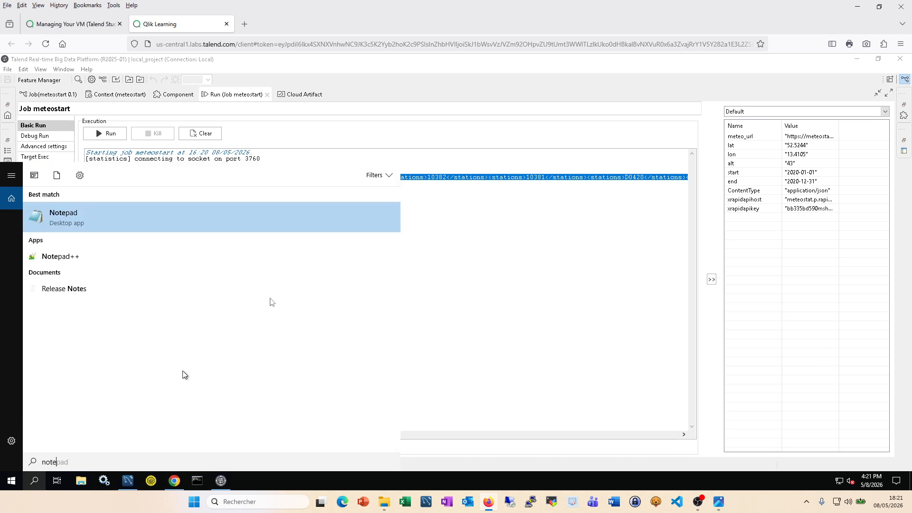
pyautogui.click(87, 261)
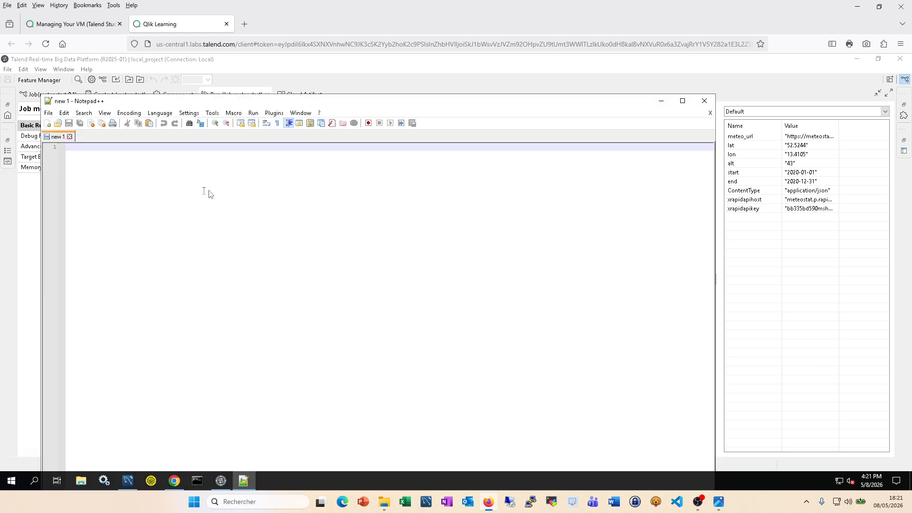
pyautogui.click(683, 101)
pyautogui.hotkey('ctrl', 'v')
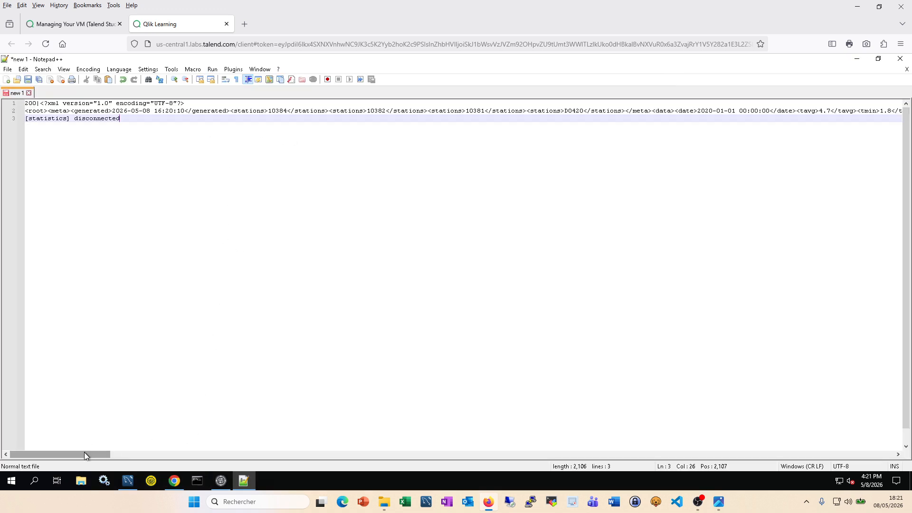
pyautogui.moveTo(84, 452); pyautogui.dragTo(35, 451)
pyautogui.moveTo(101, 453); pyautogui.dragTo(52, 456)
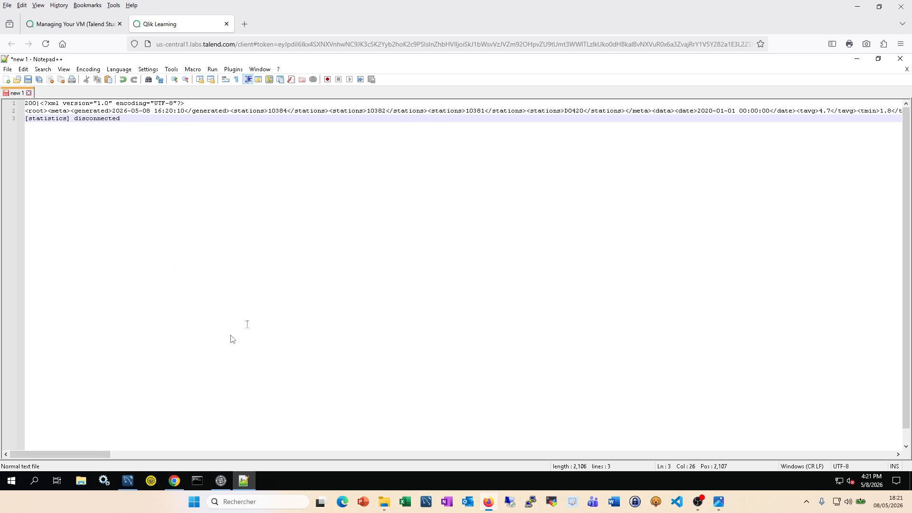
pyautogui.moveTo(92, 451); pyautogui.dragTo(103, 451)
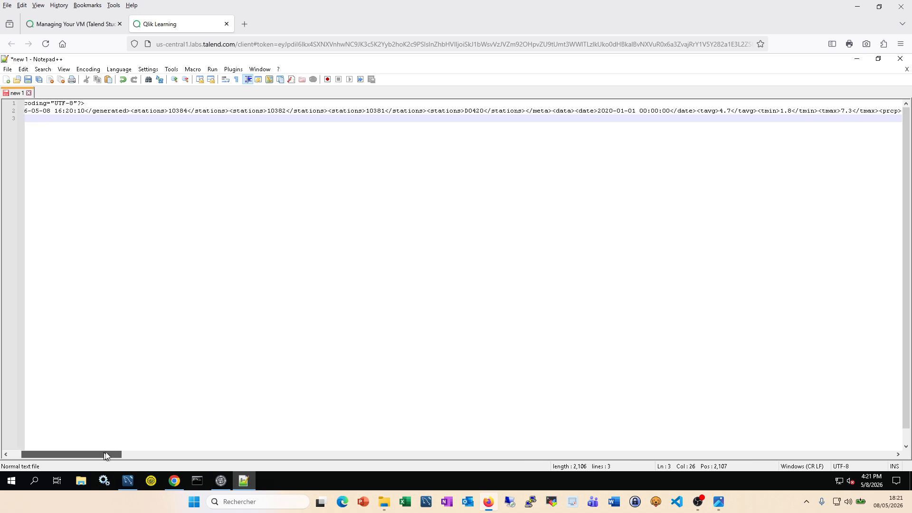
pyautogui.click(175, 481)
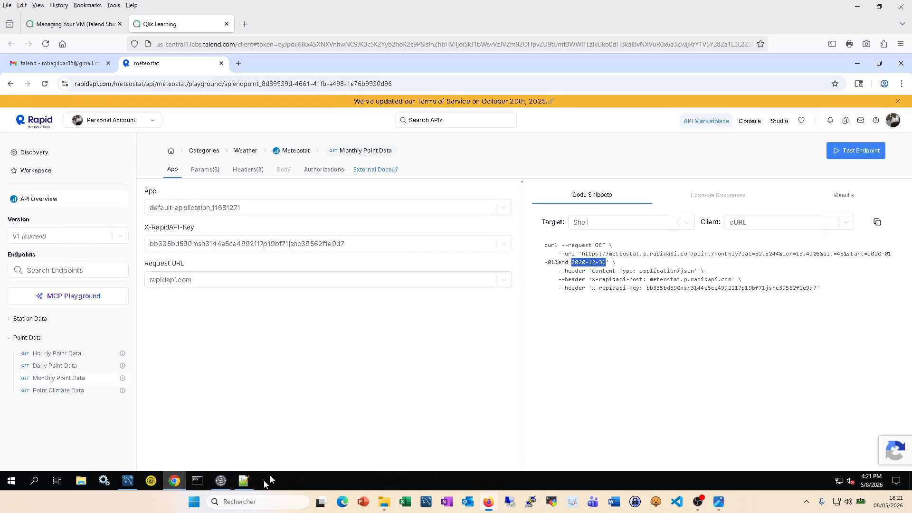
# Step: Test the Monthly Point Data endpoint and scroll the 200 OK JSON of 12 monthly items
pyautogui.click(221, 480)
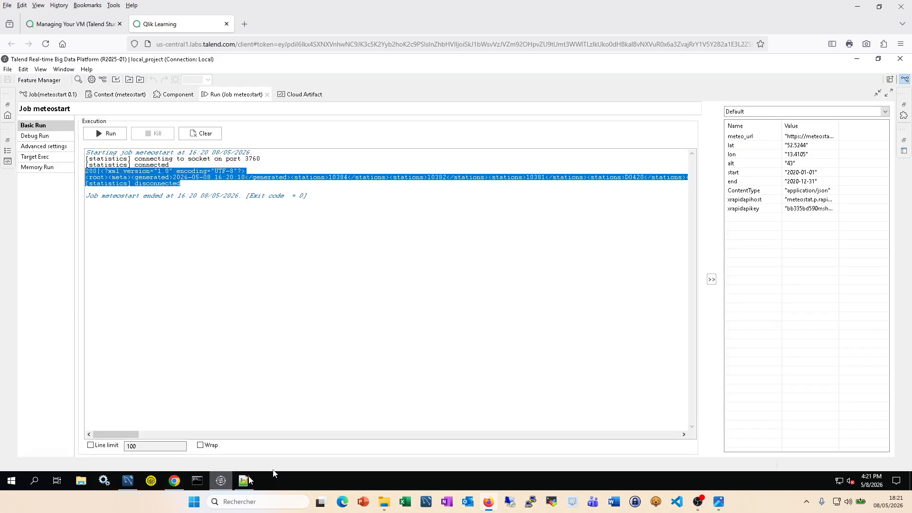
pyautogui.click(175, 482)
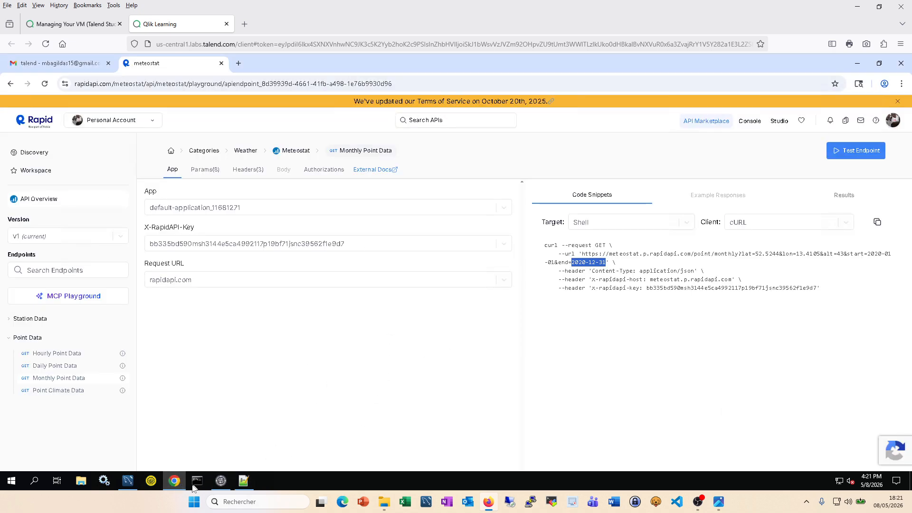
pyautogui.click(860, 151)
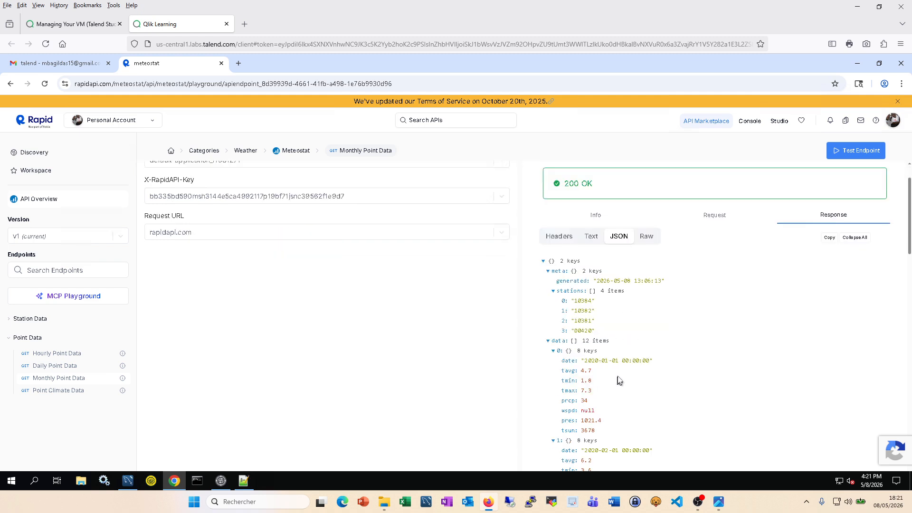
pyautogui.scroll(-1, 613, 380)
pyautogui.scroll(-1, 602, 378)
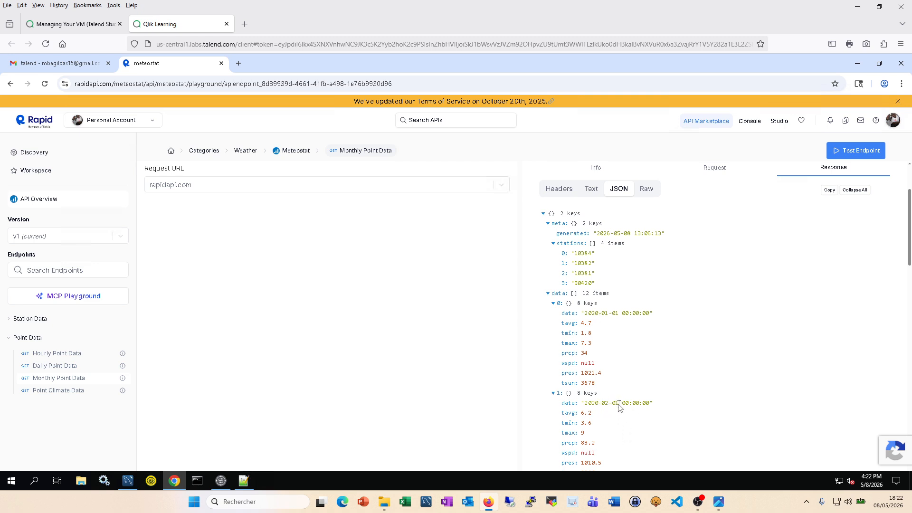
pyautogui.scroll(-2, 624, 401)
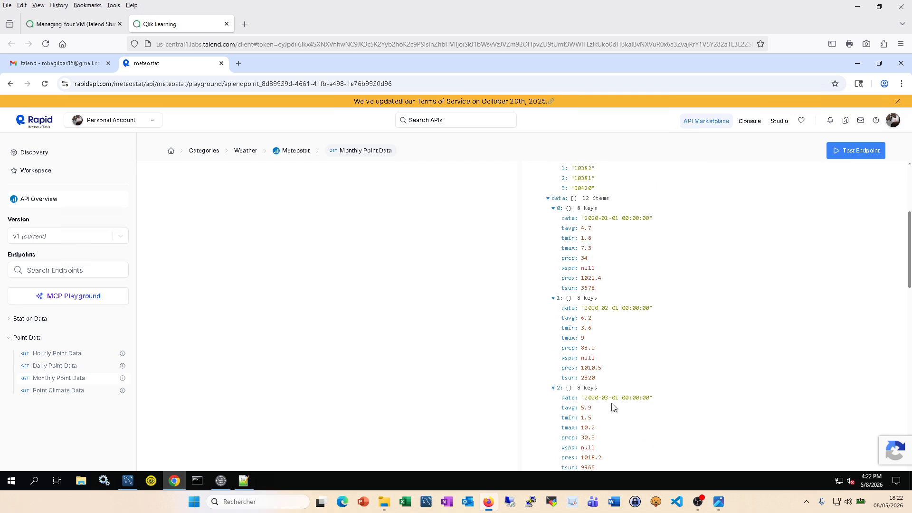
pyautogui.scroll(3, 612, 407)
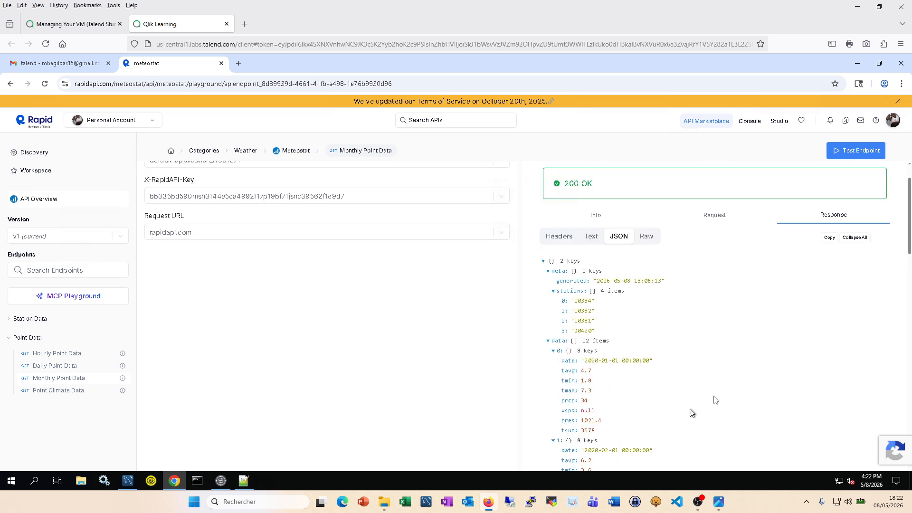
pyautogui.click(222, 481)
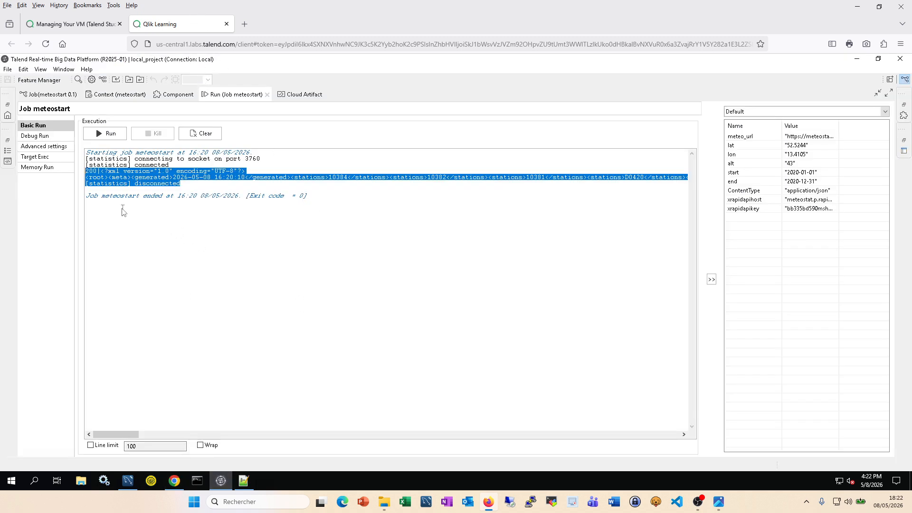
# Step: Add a tExtractXMLField component via 'textra' and reroute row1 from tLogRow_1 into it
pyautogui.doubleClick(231, 97)
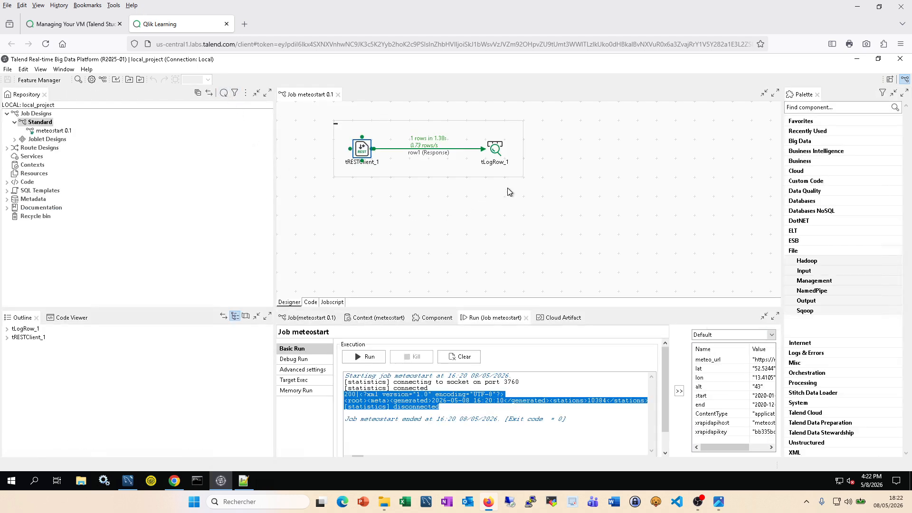
pyautogui.click(466, 211)
pyautogui.write('tex')
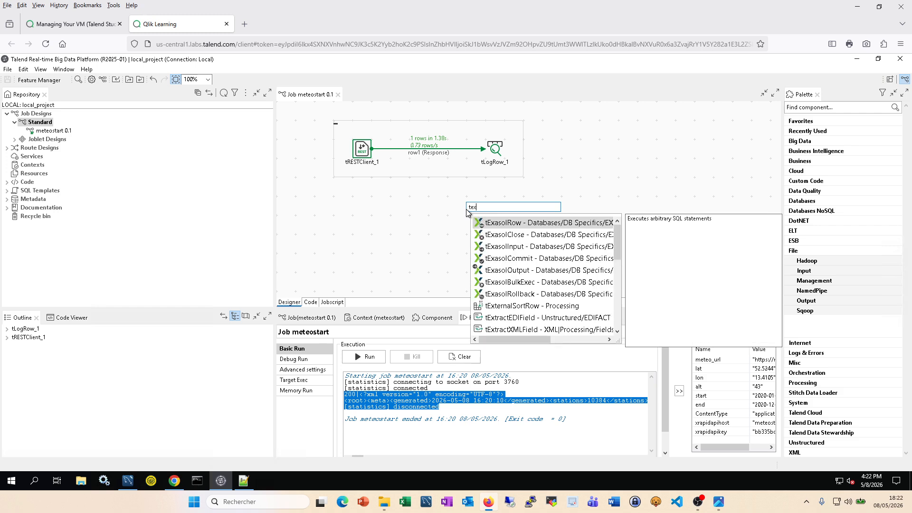
pyautogui.write('tra')
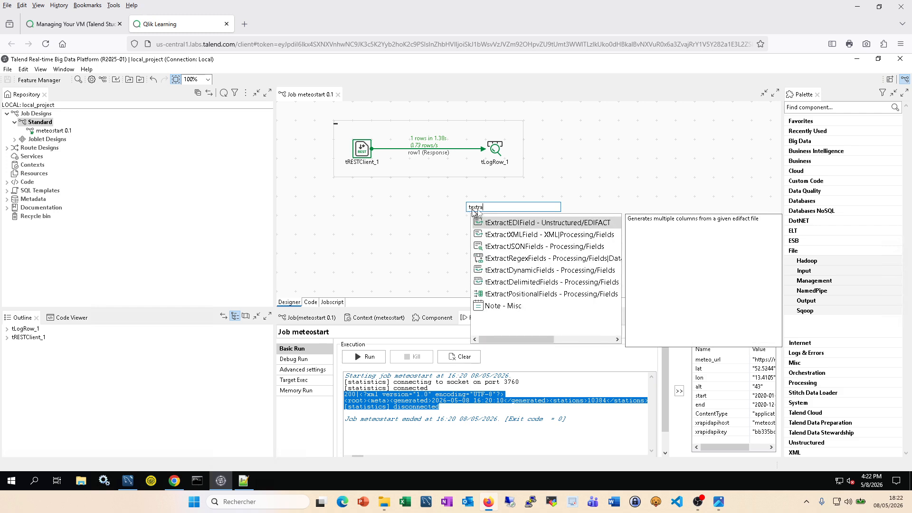
pyautogui.doubleClick(529, 239)
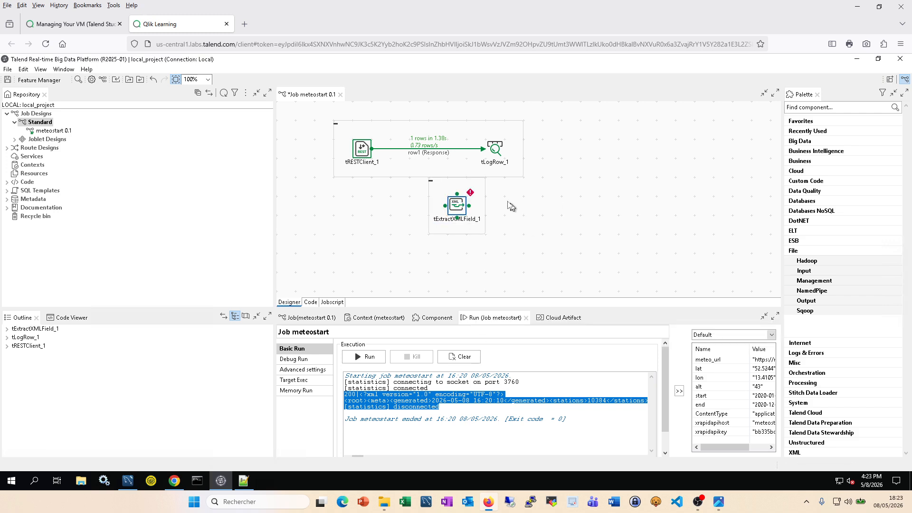
pyautogui.click(441, 153)
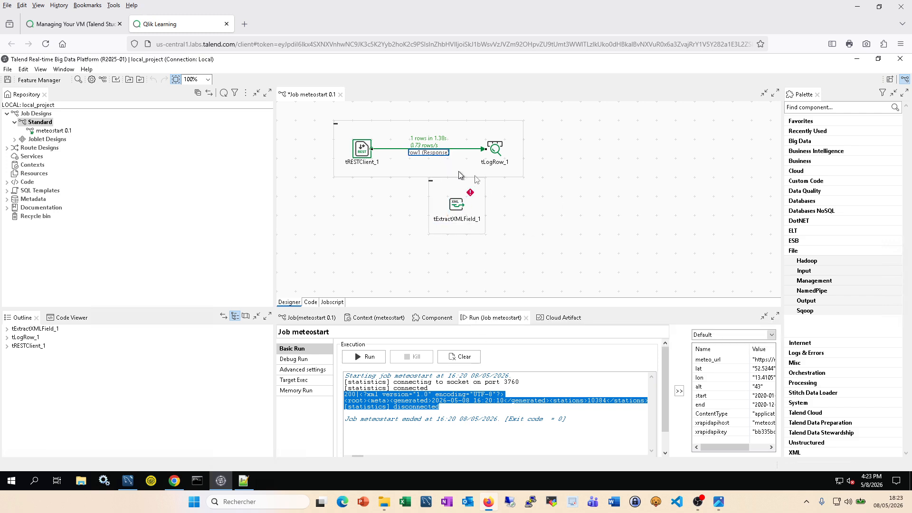
pyautogui.moveTo(488, 151); pyautogui.dragTo(453, 209)
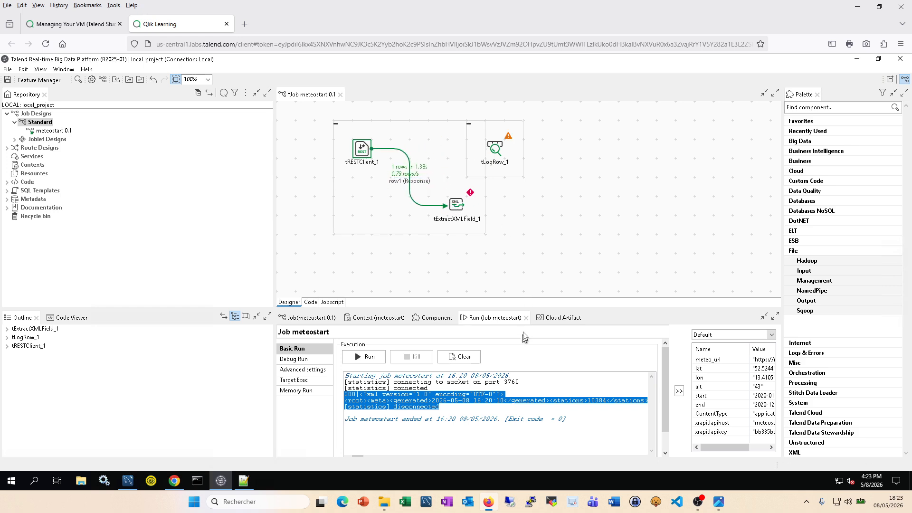
# Step: Show tExtractXMLField_1's settings maximized in the Component view
pyautogui.click(457, 208)
pyautogui.click(437, 318)
pyautogui.doubleClick(436, 318)
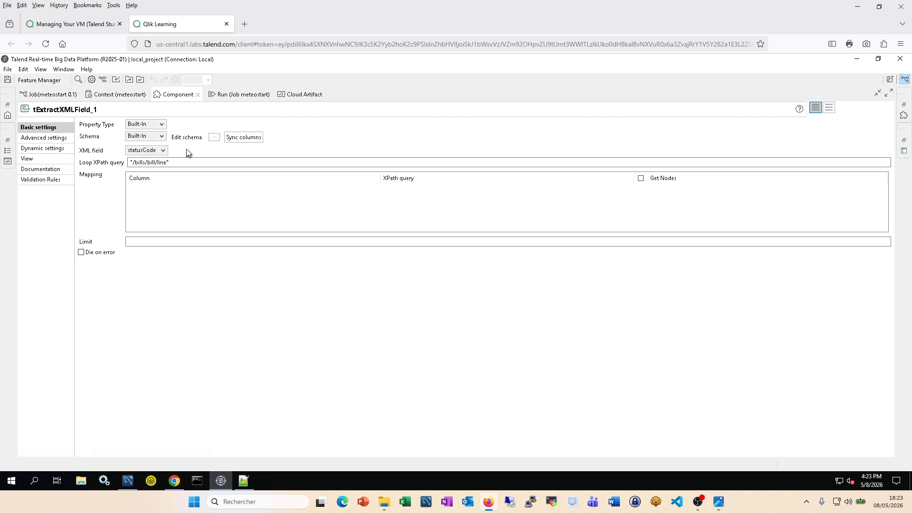
# Step: Check tExtractXMLField_1's input columns, then choose body as its XML field
pyautogui.click(213, 138)
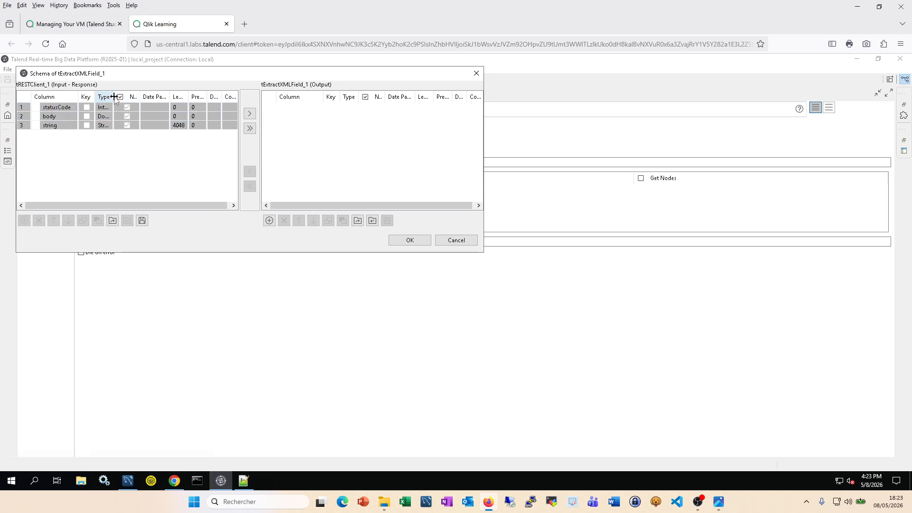
pyautogui.moveTo(159, 97); pyautogui.dragTo(163, 97)
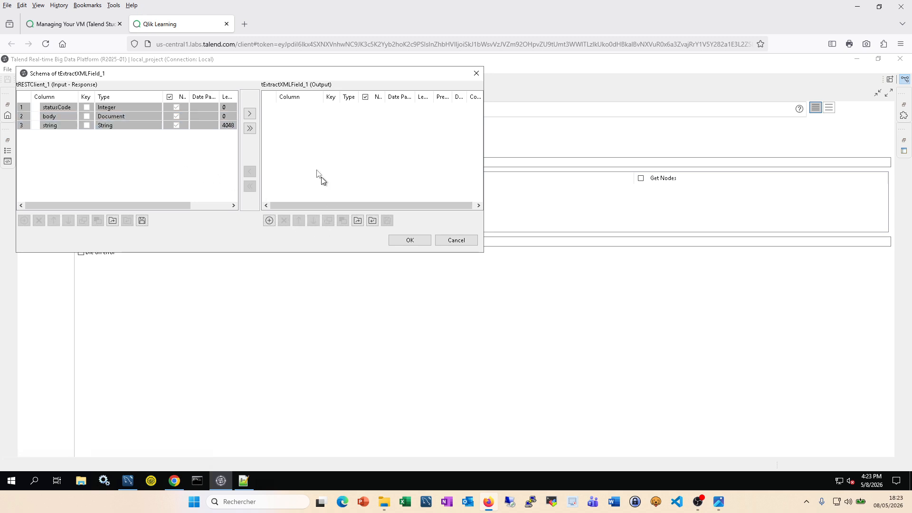
pyautogui.click(456, 241)
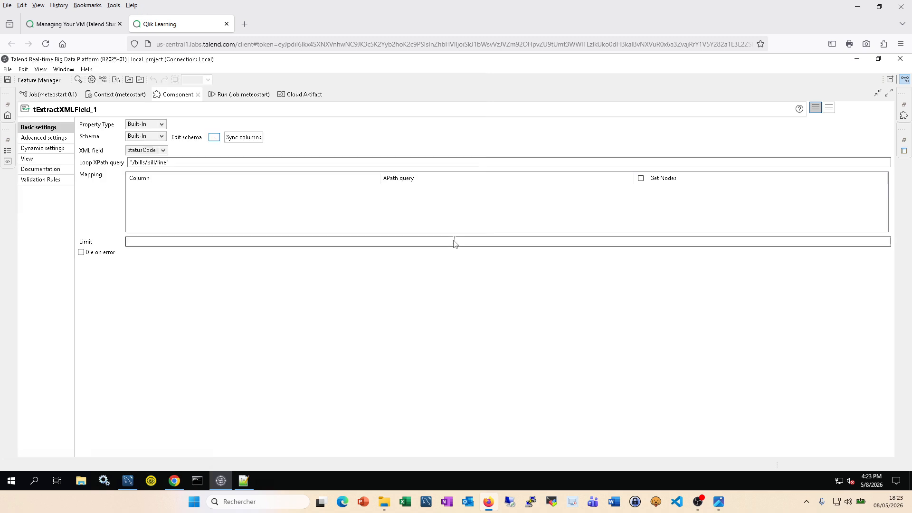
pyautogui.click(162, 151)
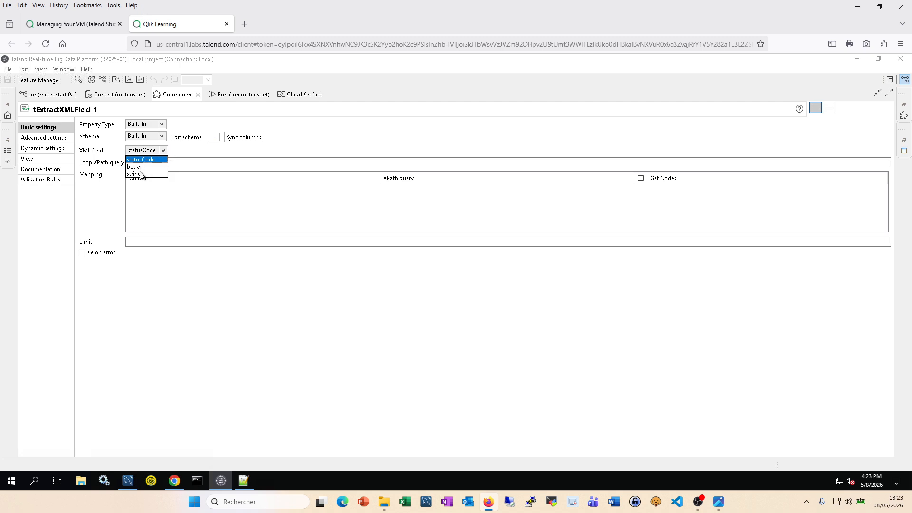
pyautogui.click(136, 168)
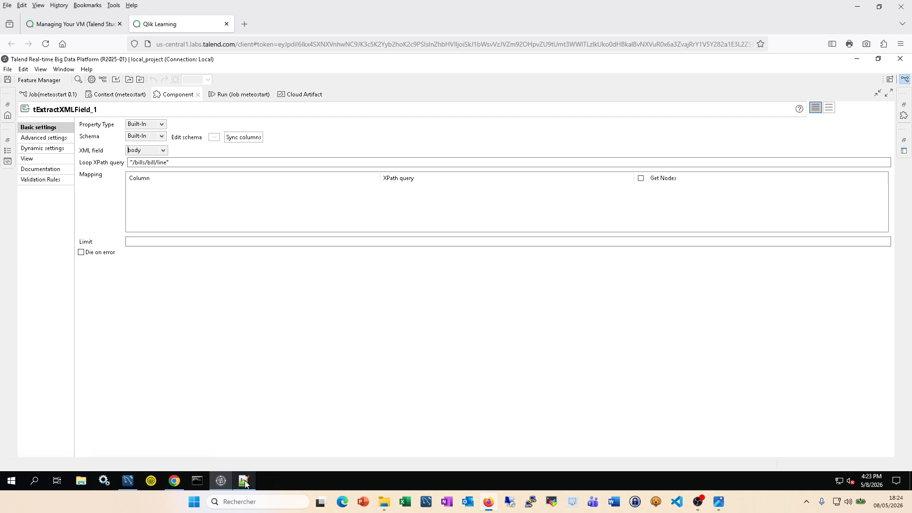
pyautogui.moveTo(246, 483)
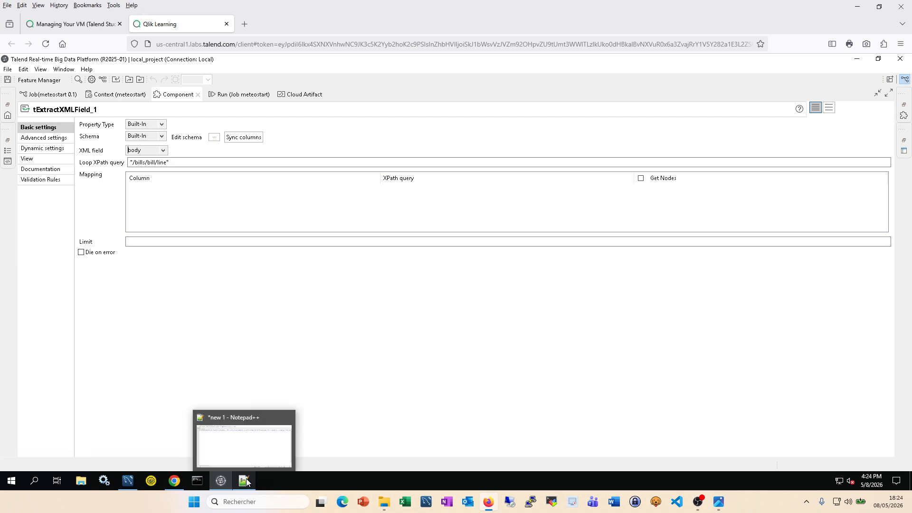
# Step: In the Notepad++ XML, break line 2 so the <data> element starts on a new line
pyautogui.click(246, 481)
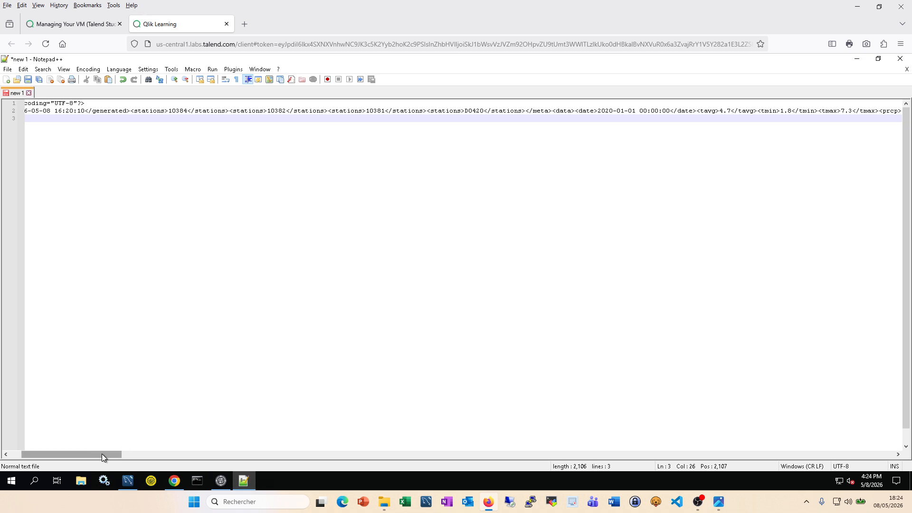
pyautogui.moveTo(102, 454)
pyautogui.mouseDown()
pyautogui.moveTo(90, 453)
pyautogui.moveTo(99, 451)
pyautogui.mouseUp()
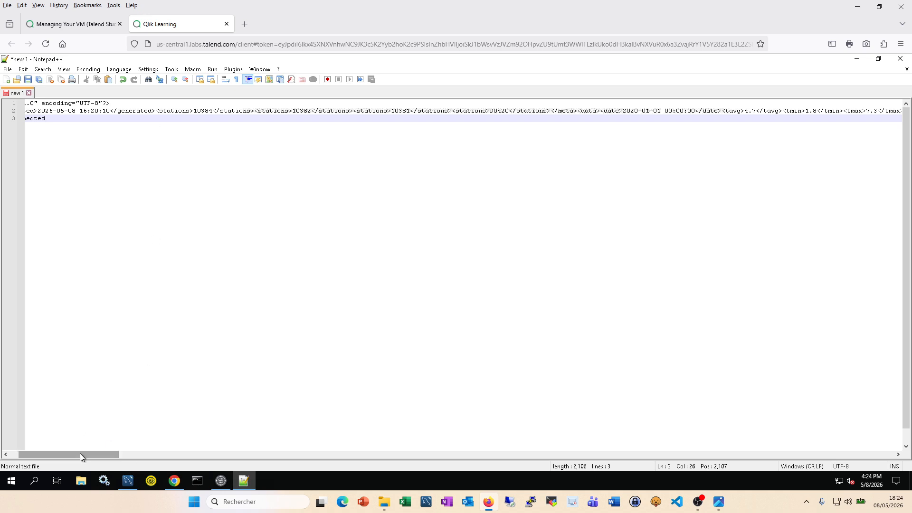
pyautogui.moveTo(79, 453); pyautogui.dragTo(38, 457)
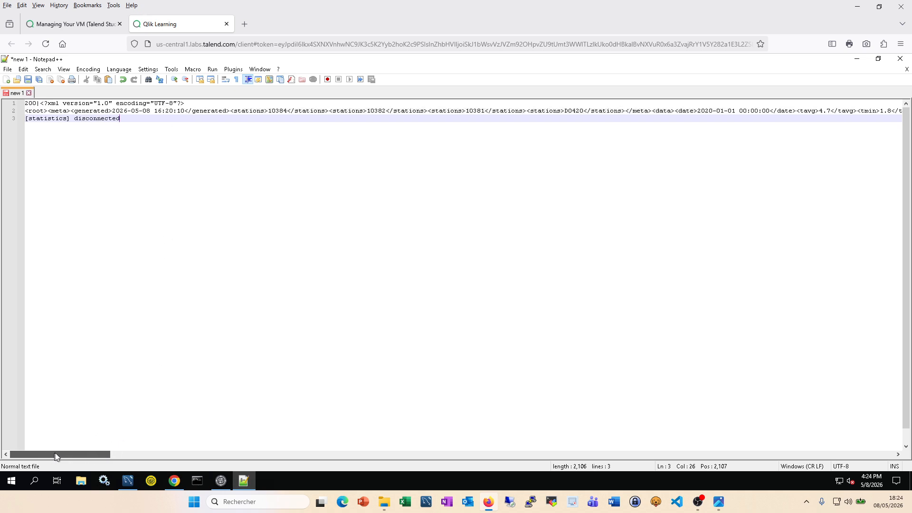
pyautogui.moveTo(73, 451); pyautogui.dragTo(84, 451)
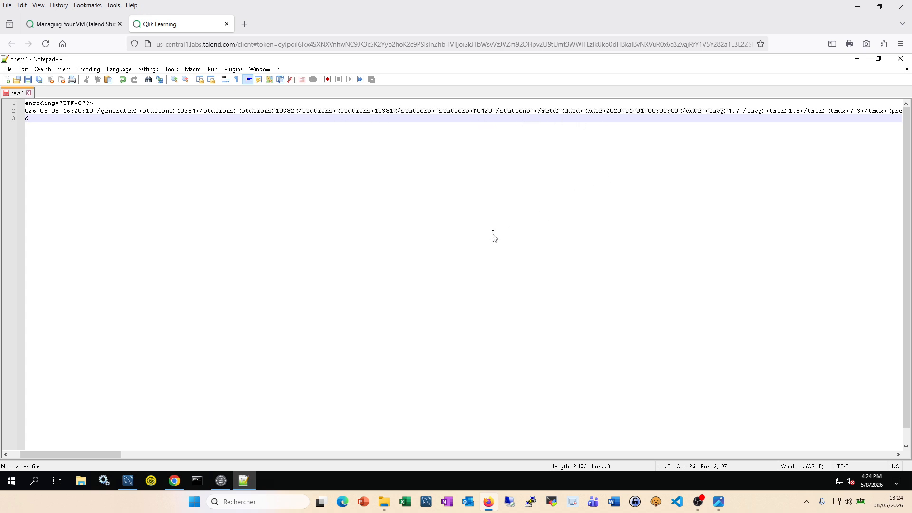
pyautogui.click(562, 111)
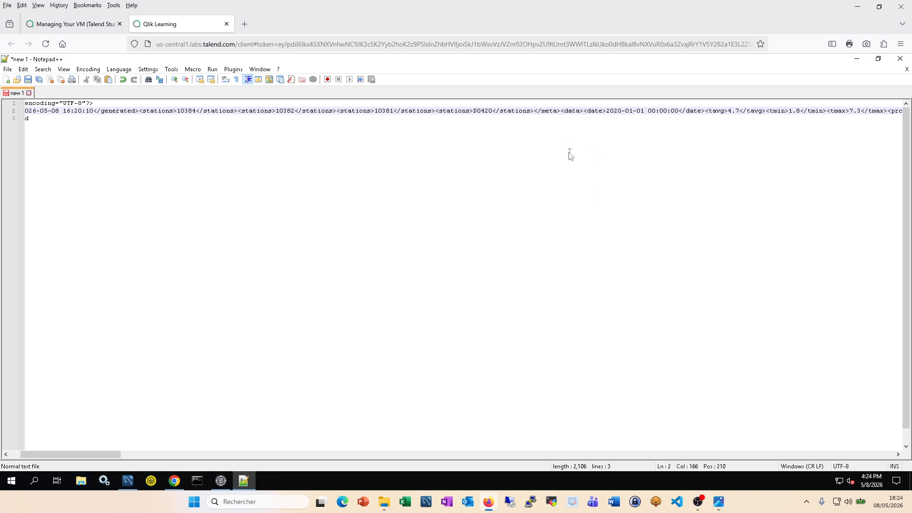
pyautogui.press('Return')
pyautogui.press('Return')
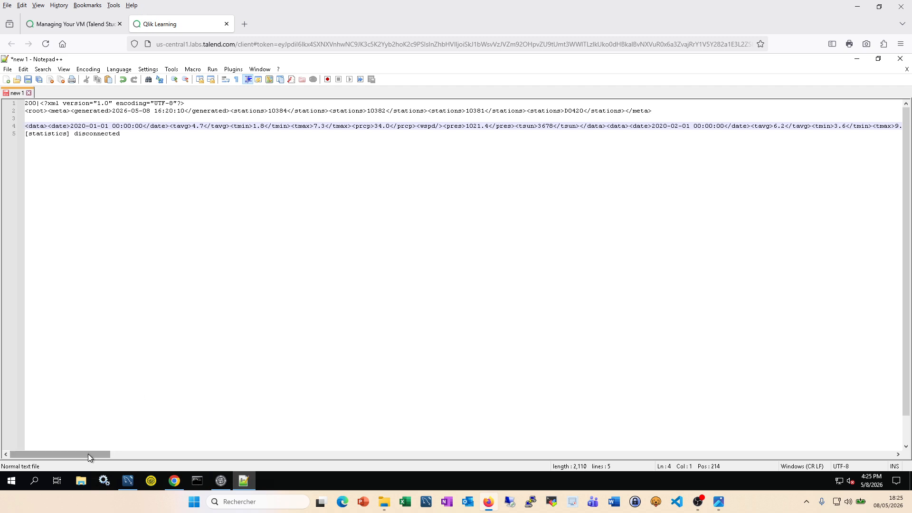
# Step: Put the first three data records and </root> on separate lines, then return to RapidAPI
pyautogui.moveTo(91, 454); pyautogui.dragTo(72, 449)
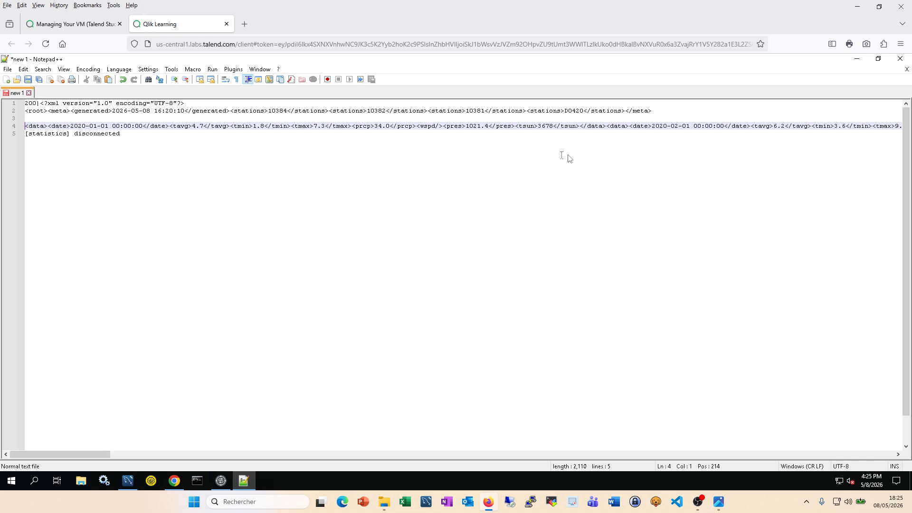
pyautogui.click(608, 126)
pyautogui.press('Return')
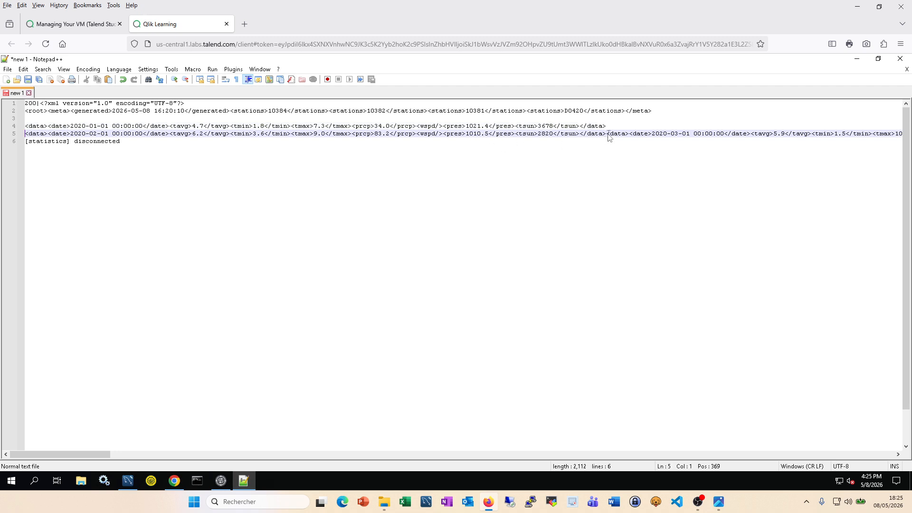
pyautogui.click(606, 137)
pyautogui.press('Return')
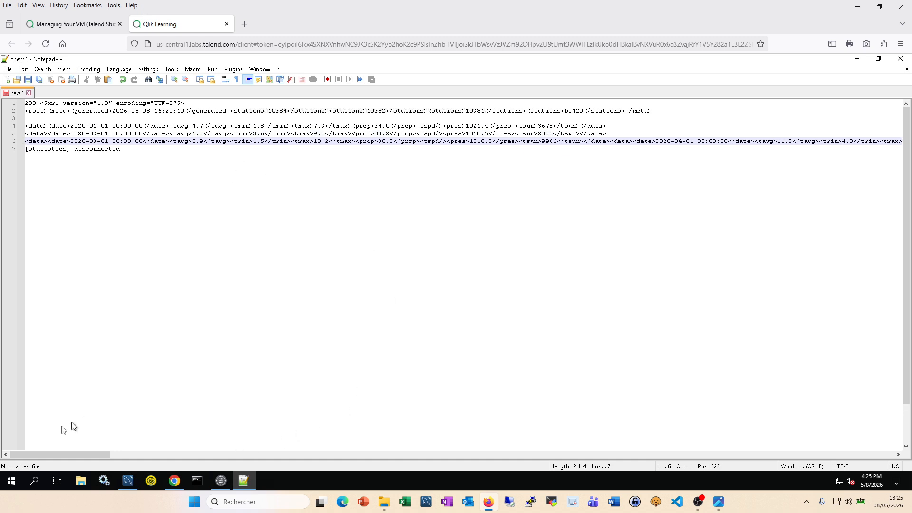
pyautogui.moveTo(87, 459)
pyautogui.mouseDown()
pyautogui.moveTo(889, 431)
pyautogui.moveTo(696, 453)
pyautogui.mouseUp()
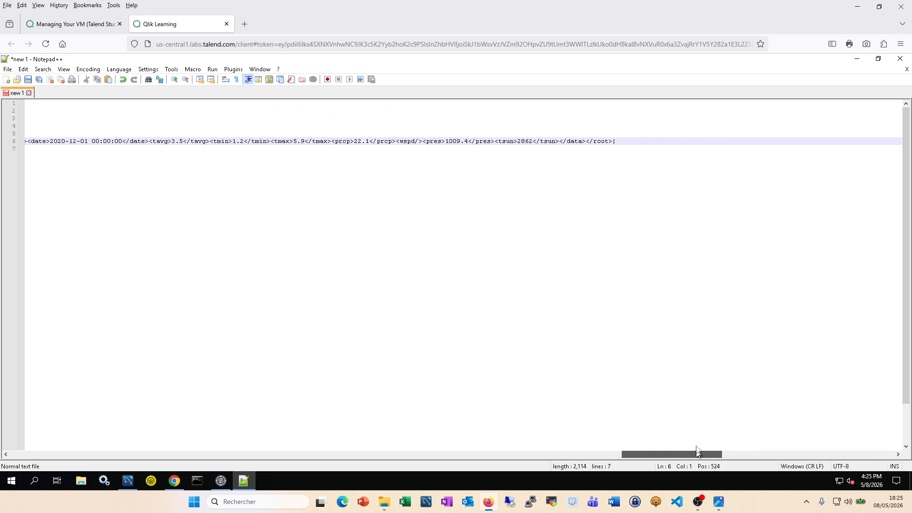
pyautogui.click(586, 141)
pyautogui.press('Return')
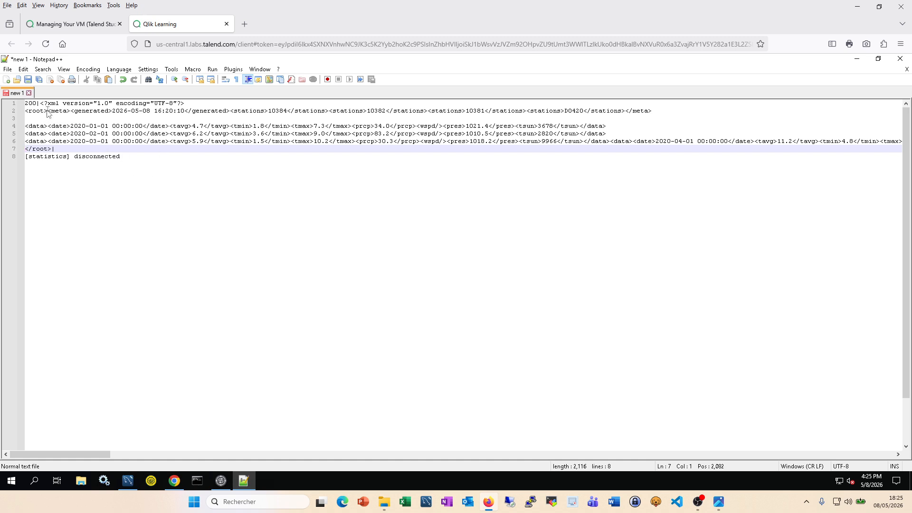
pyautogui.moveTo(48, 111); pyautogui.dragTo(19, 115)
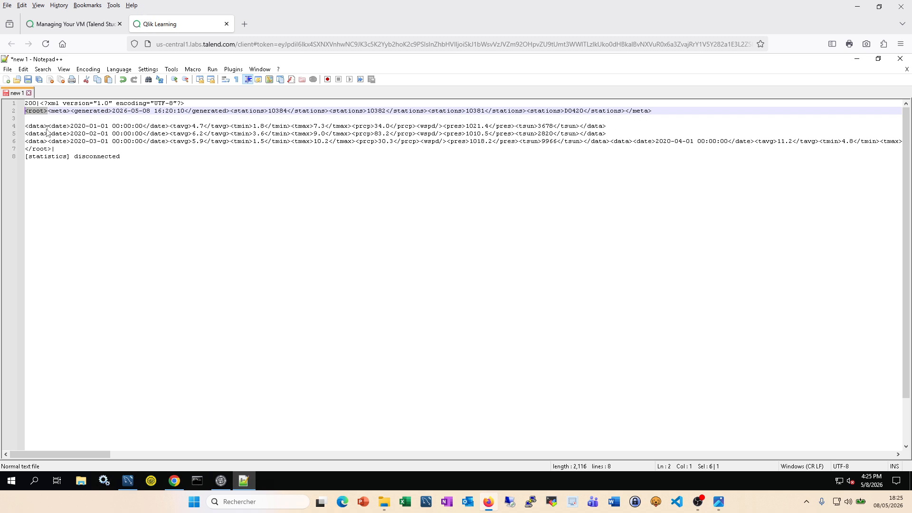
pyautogui.click(175, 482)
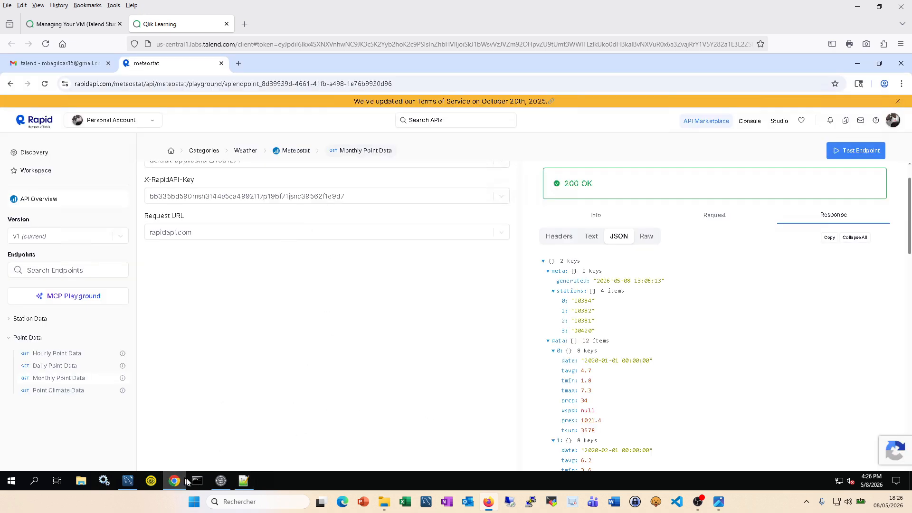
# Step: Change tExtractXMLField_1's loop XPath from "/bills/bill/line" to "/root/data", checking the XML element names
pyautogui.click(220, 481)
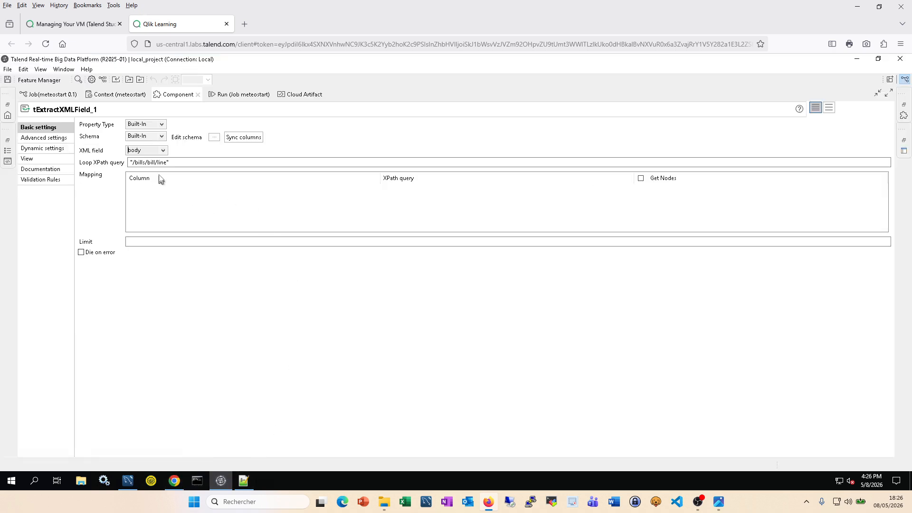
pyautogui.click(167, 163)
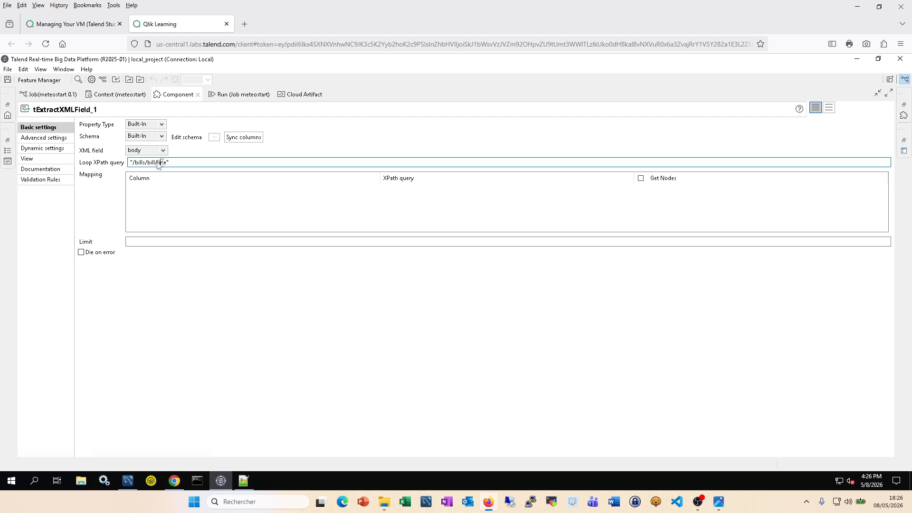
pyautogui.click(145, 163)
pyautogui.press('BackSpace')
pyautogui.press('BackSpace')
pyautogui.press('BackSpace')
pyautogui.press('BackSpace')
pyautogui.press('BackSpace')
pyautogui.write('root')
pyautogui.click(167, 163)
pyautogui.press('BackSpace')
pyautogui.click(249, 477)
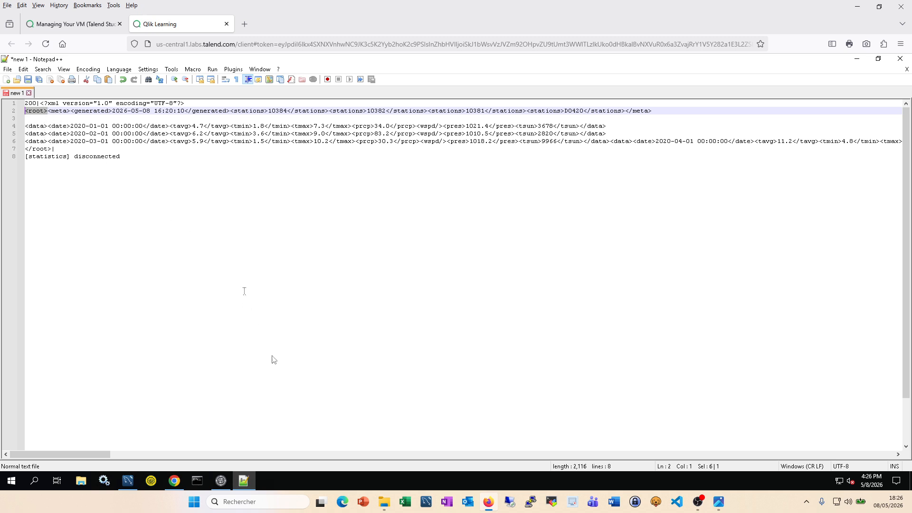
pyautogui.click(221, 480)
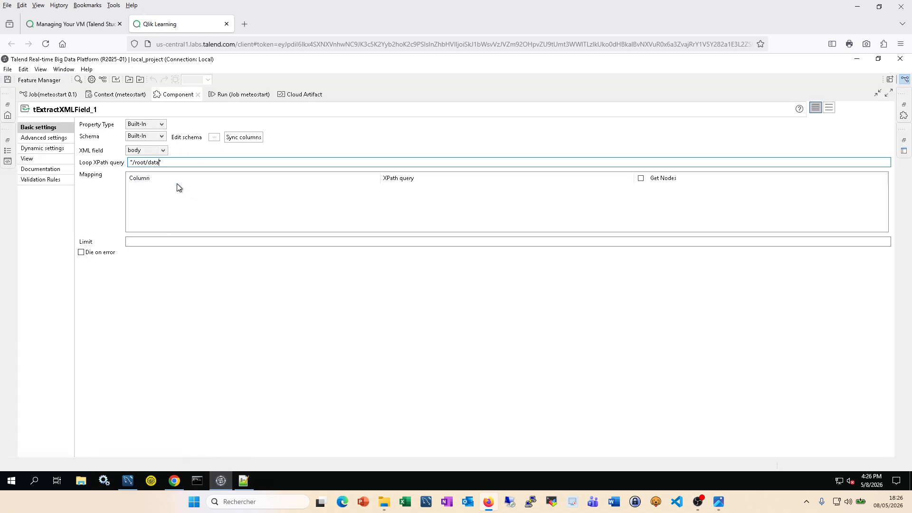
# Step: Add four output columns to tExtractXMLField_1's schema and name the first one date
pyautogui.click(215, 137)
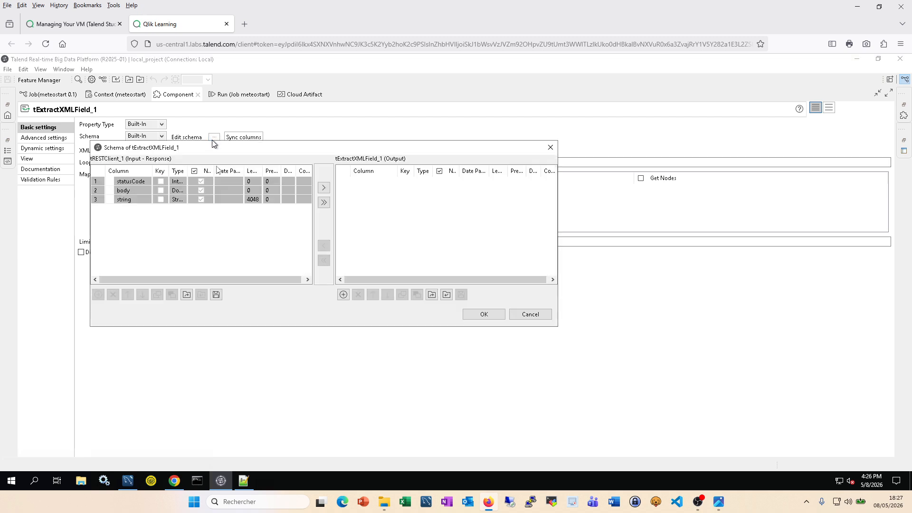
pyautogui.click(344, 294)
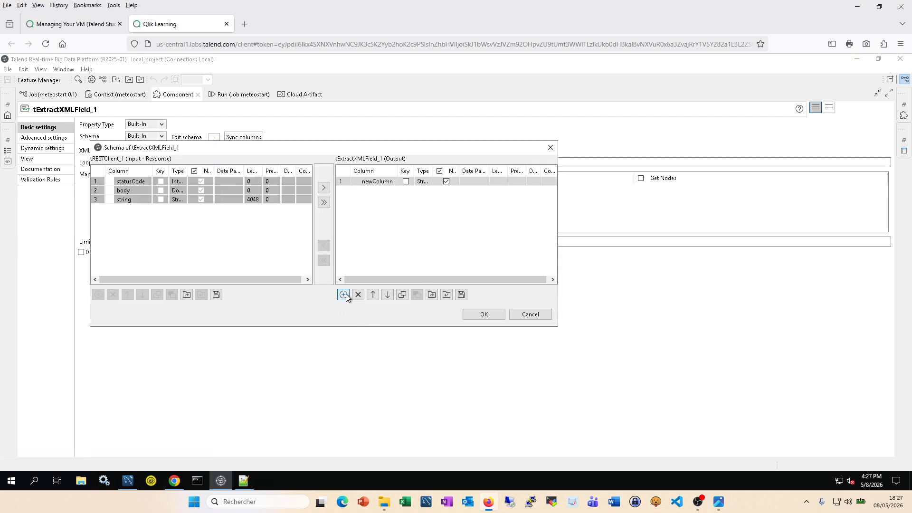
pyautogui.click(344, 294)
pyautogui.click(344, 294)
pyautogui.click(344, 295)
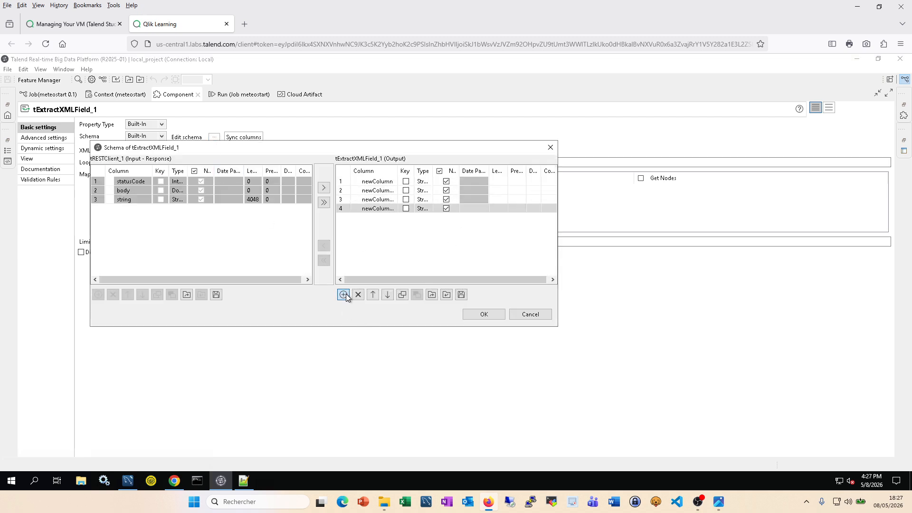
pyautogui.click(175, 481)
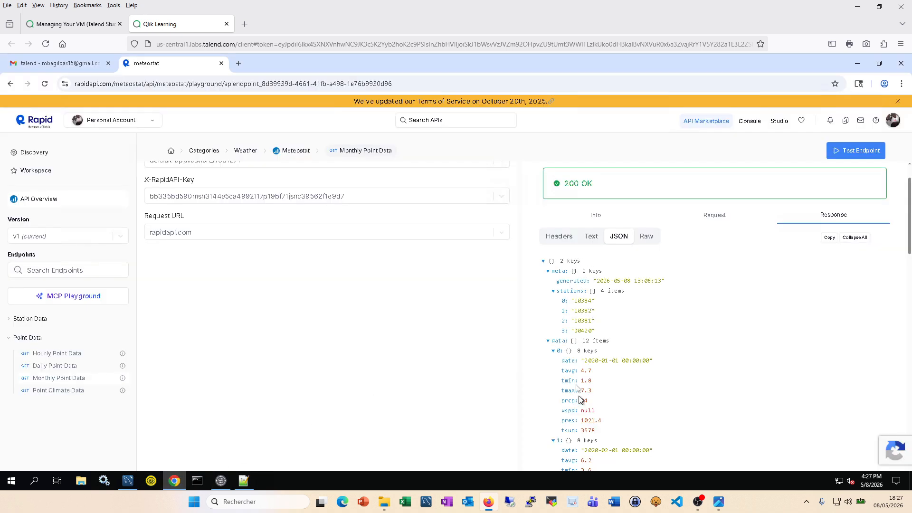
pyautogui.moveTo(561, 373)
pyautogui.mouseDown()
pyautogui.moveTo(575, 374)
pyautogui.moveTo(565, 363)
pyautogui.mouseUp()
pyautogui.click(228, 478)
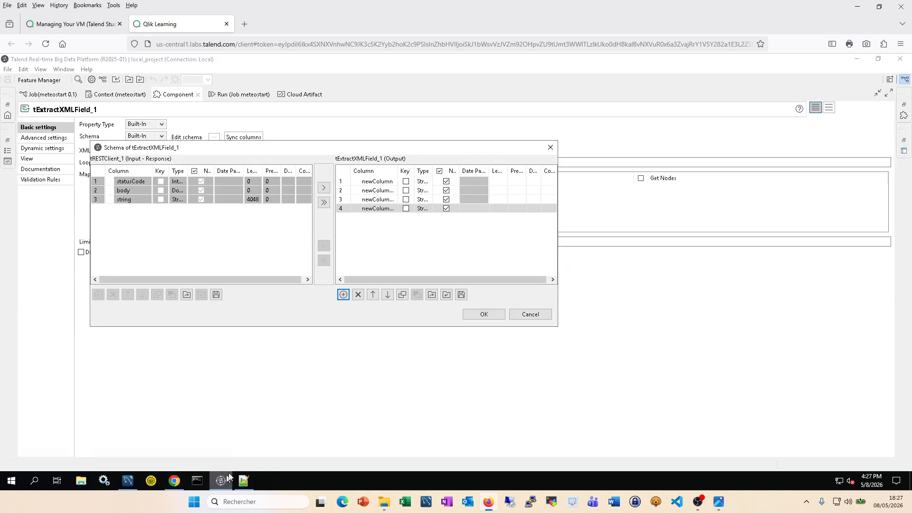
pyautogui.click(383, 182)
pyautogui.write('date')
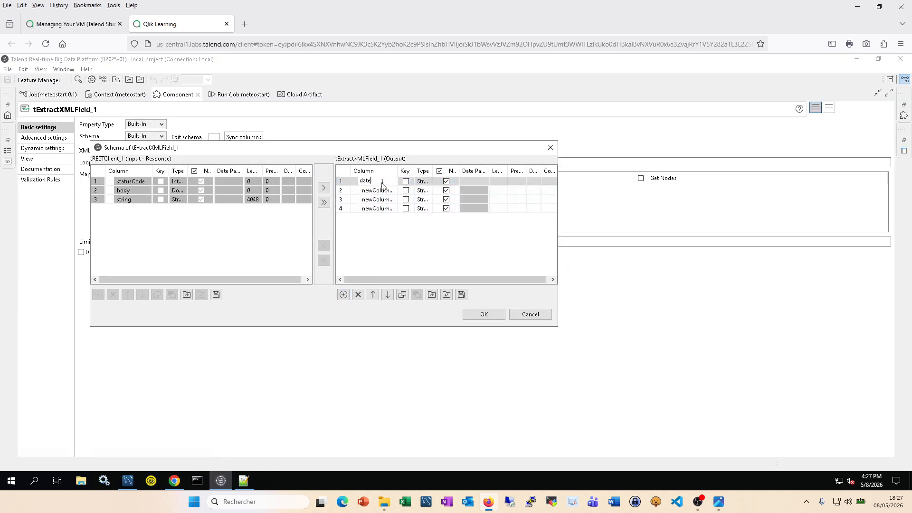
pyautogui.click(420, 244)
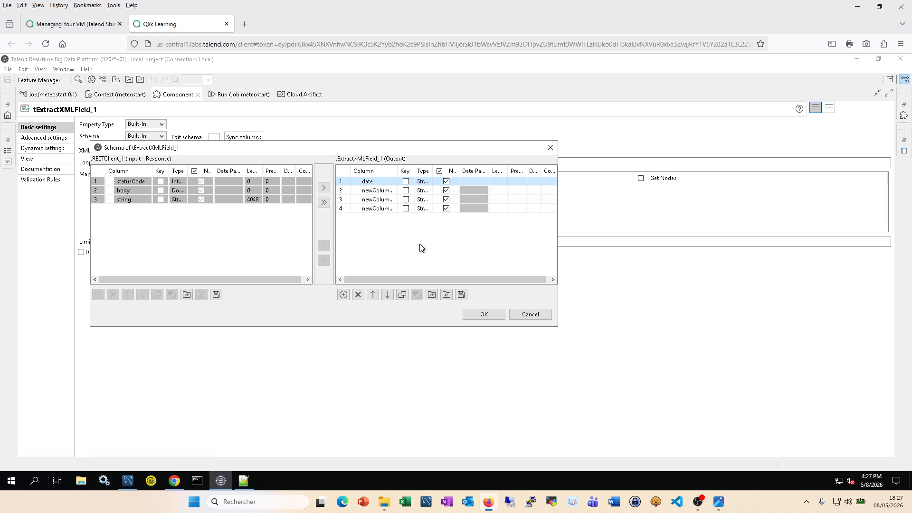
# Step: Rename the second and third columns tavg and tmin, copying names from the RapidAPI response
pyautogui.click(175, 480)
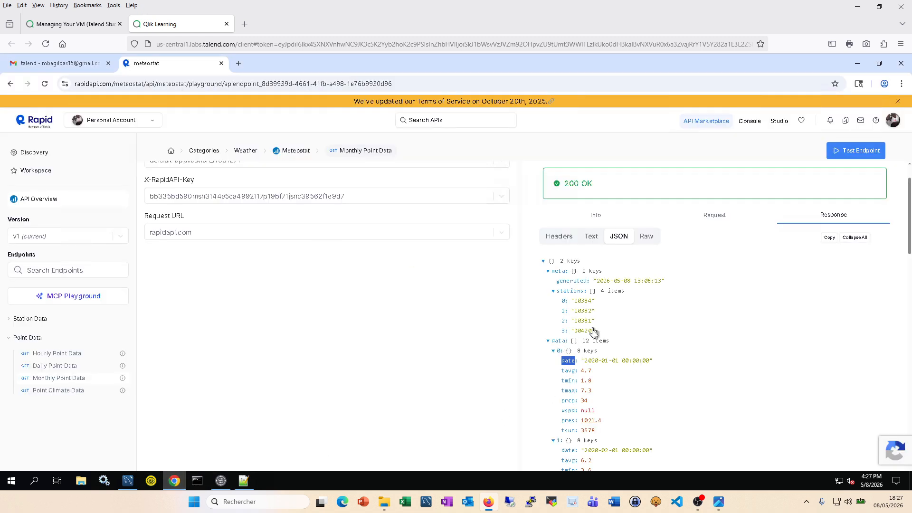
pyautogui.doubleClick(568, 372)
pyautogui.hotkey('ctrl', 'c')
pyautogui.click(220, 481)
pyautogui.click(378, 190)
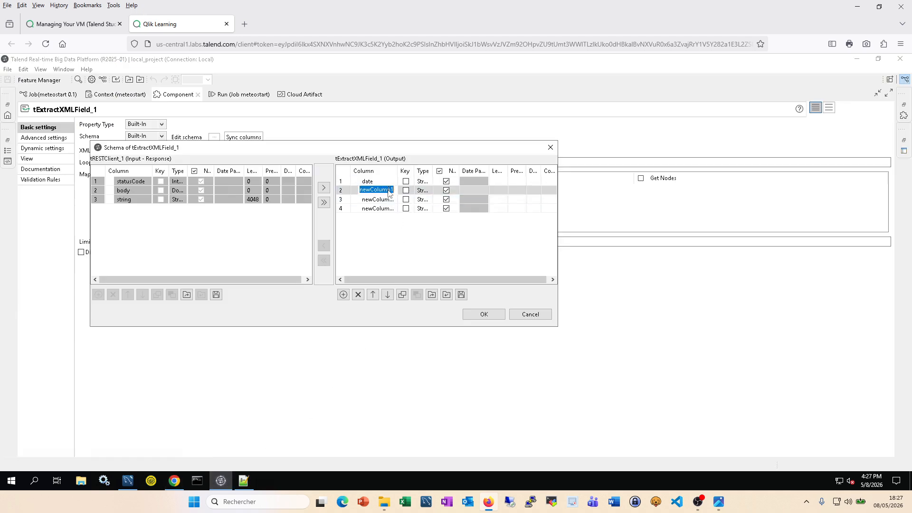
pyautogui.hotkey('ctrl', 'v')
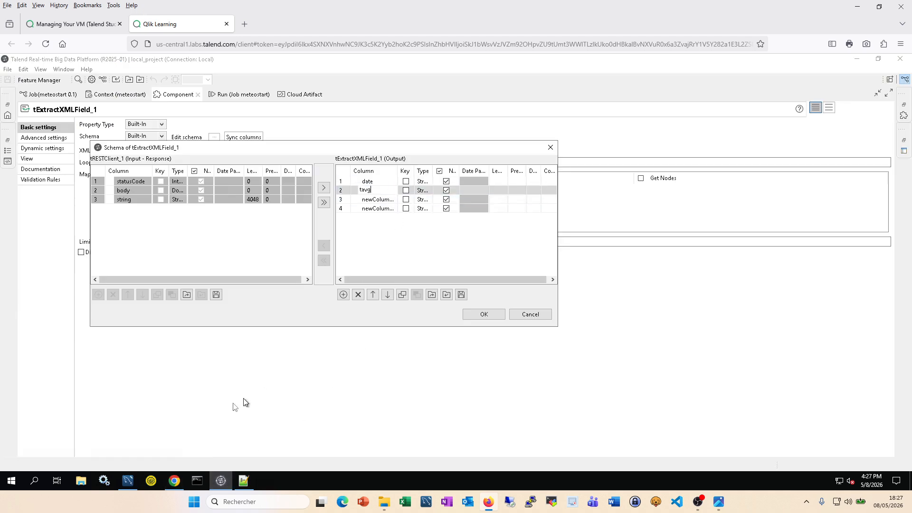
pyautogui.click(177, 481)
pyautogui.doubleClick(569, 381)
pyautogui.hotkey('ctrl', 'c')
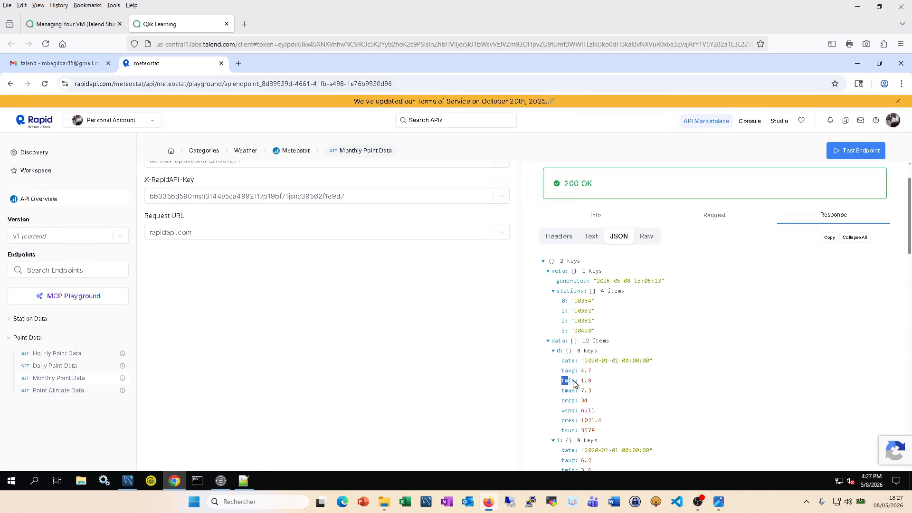
pyautogui.click(221, 481)
pyautogui.click(377, 199)
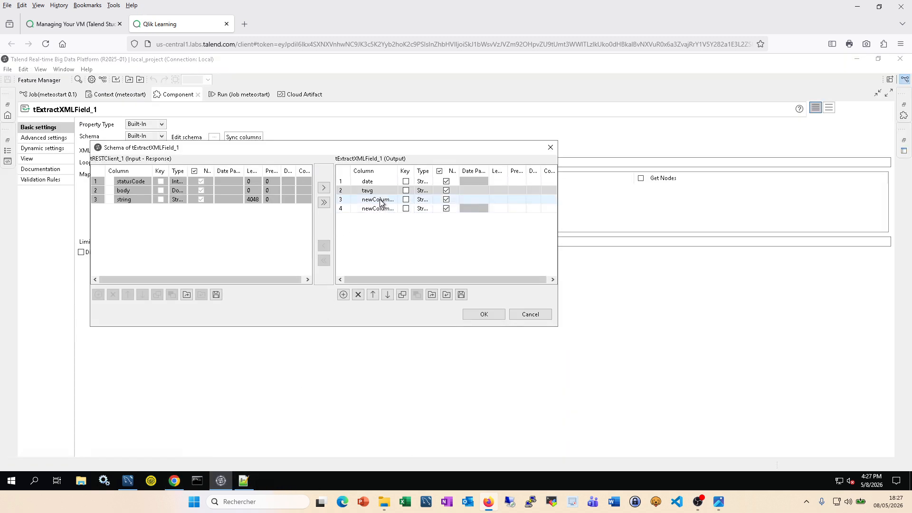
pyautogui.click(378, 200)
pyautogui.hotkey('ctrl', 'v')
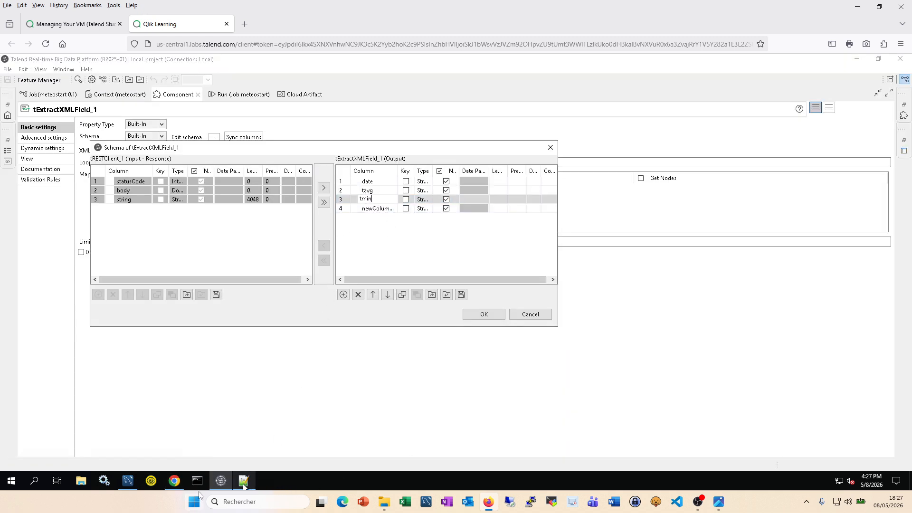
# Step: Rename the fourth column tmax and confirm the four-column schema
pyautogui.click(175, 481)
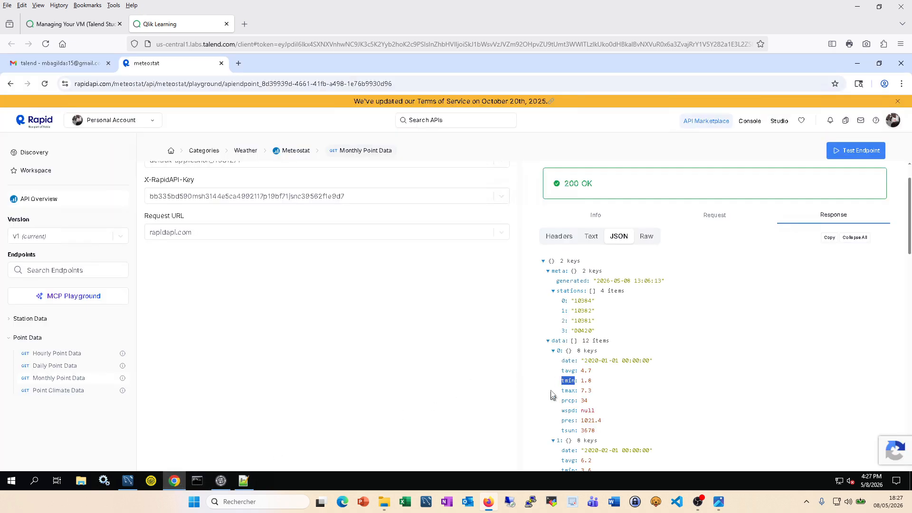
pyautogui.click(570, 391)
pyautogui.doubleClick(572, 392)
pyautogui.hotkey('ctrl', 'c')
pyautogui.click(220, 481)
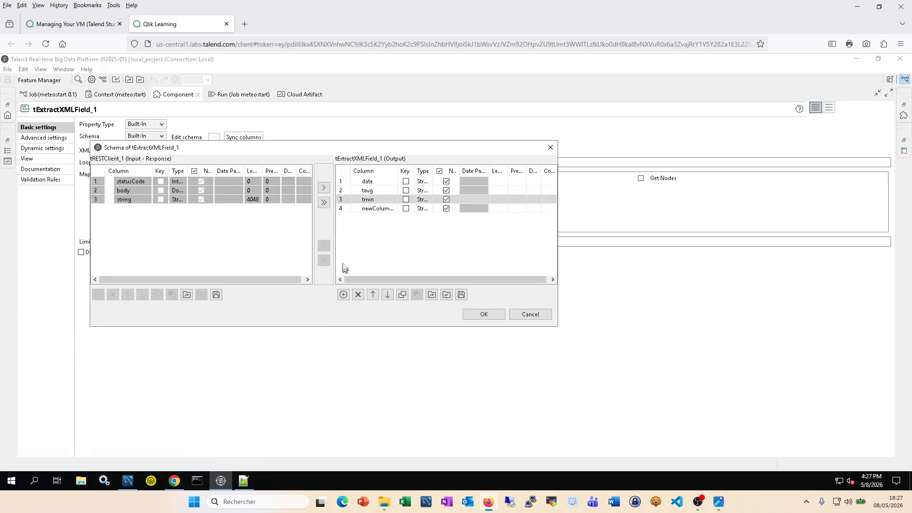
pyautogui.click(378, 209)
pyautogui.click(379, 209)
pyautogui.hotkey('ctrl', 'v')
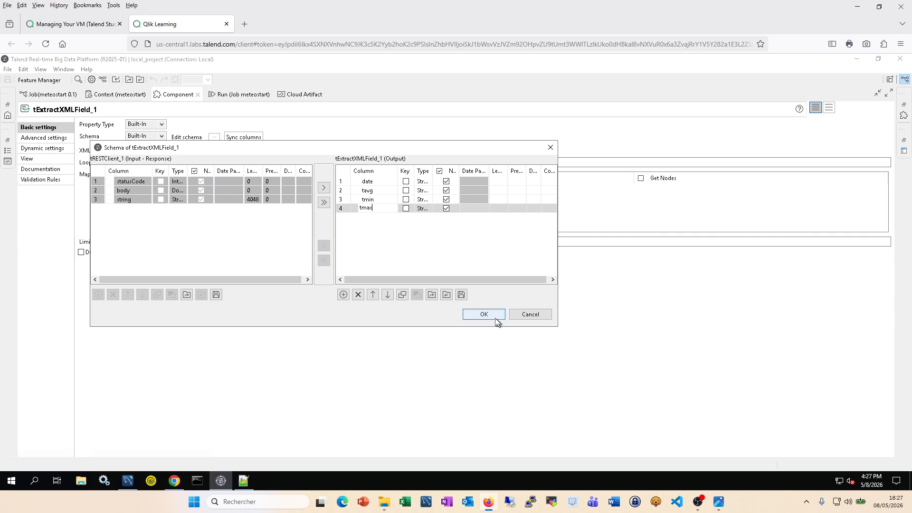
pyautogui.click(484, 315)
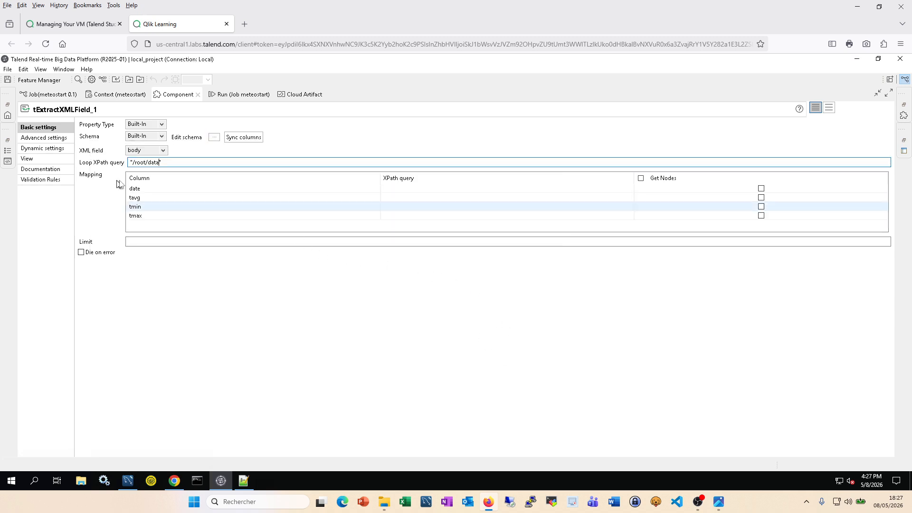
# Step: Set the date column's XPath query to "date", copied from the Notepad++ XML
pyautogui.click(401, 191)
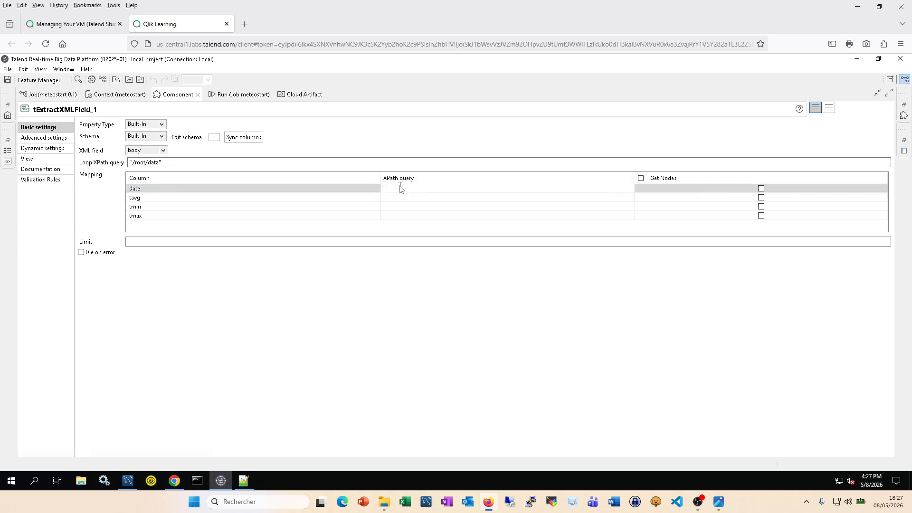
pyautogui.click(252, 481)
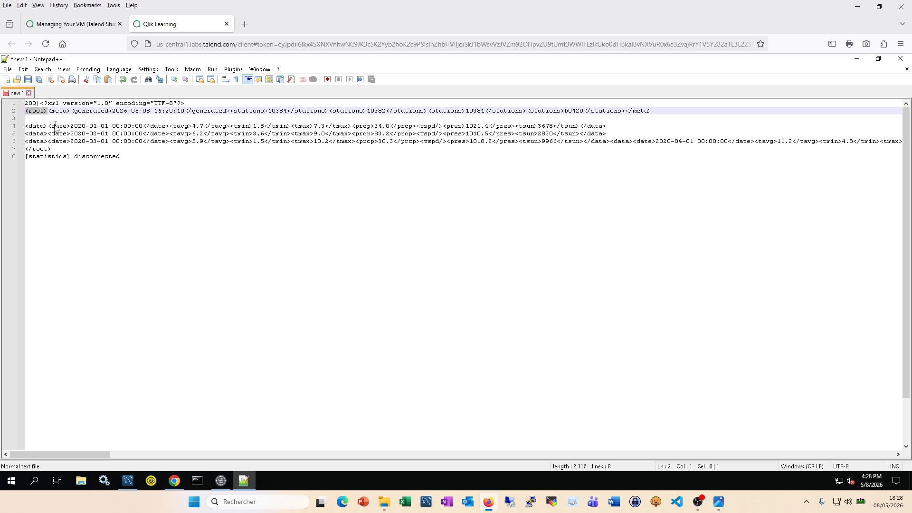
pyautogui.moveTo(52, 126); pyautogui.dragTo(67, 126)
pyautogui.hotkey('ctrl', 'c')
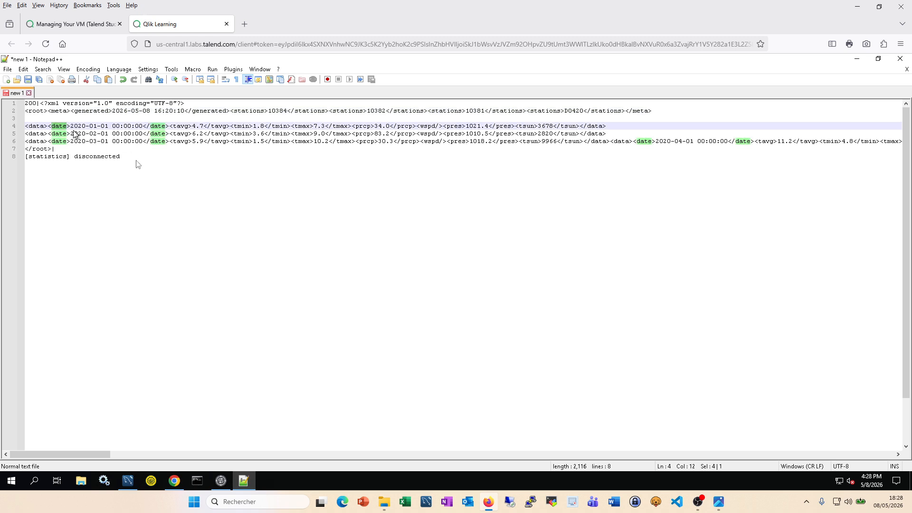
pyautogui.click(221, 481)
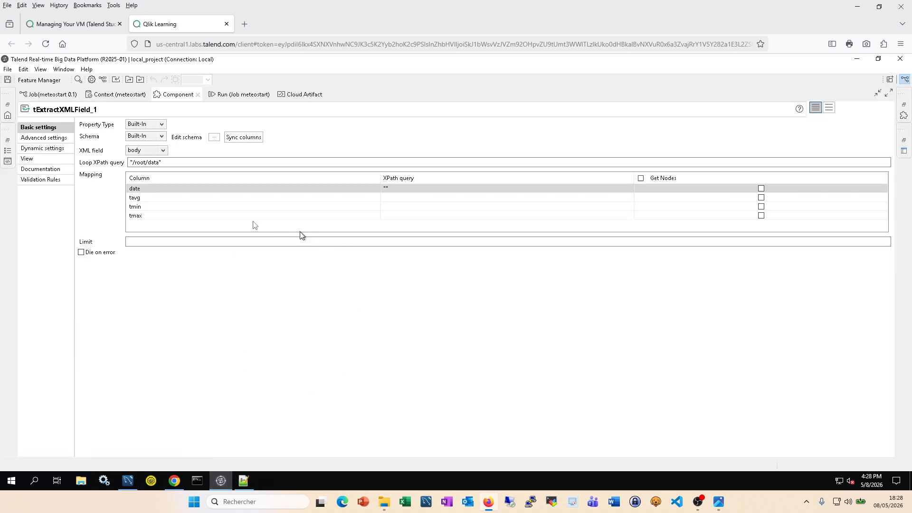
pyautogui.click(394, 189)
pyautogui.click(386, 189)
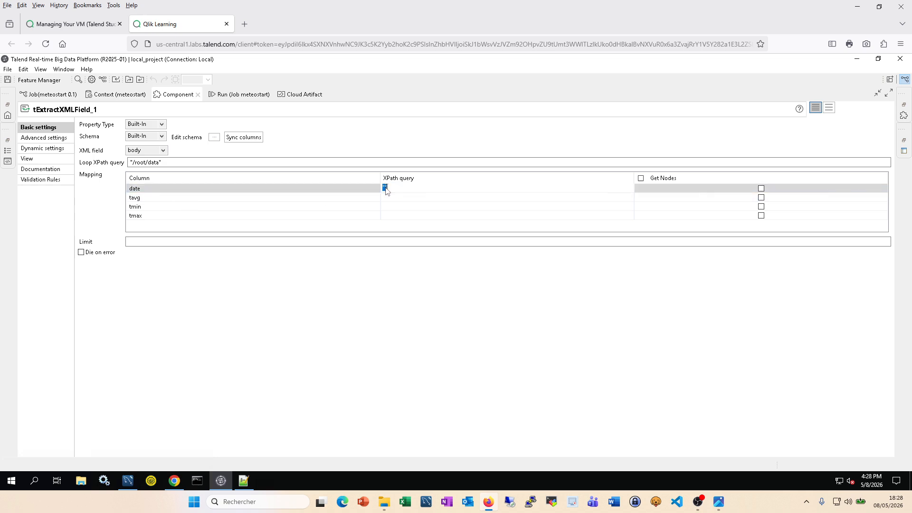
pyautogui.click(386, 188)
pyautogui.hotkey('ctrl', 'v')
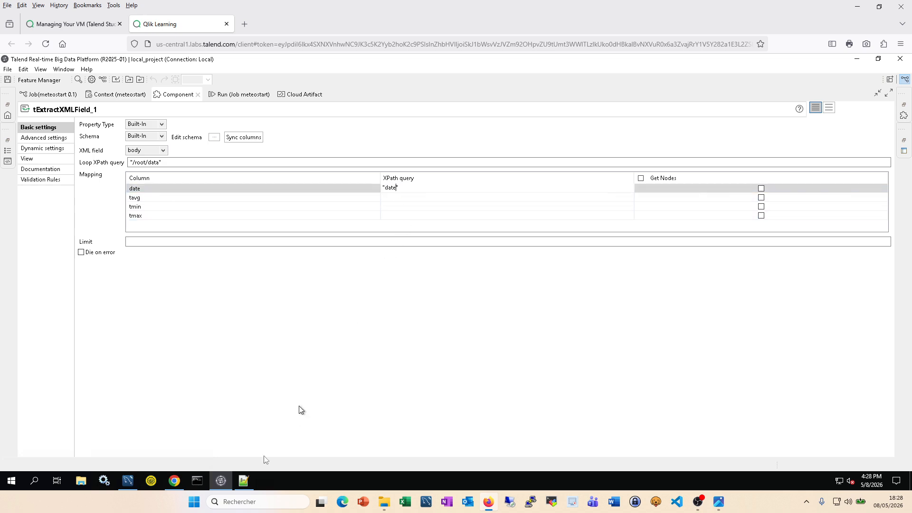
# Step: Fill in the tavg and tmin XPath queries as "tavg" and "tmin"
pyautogui.click(241, 485)
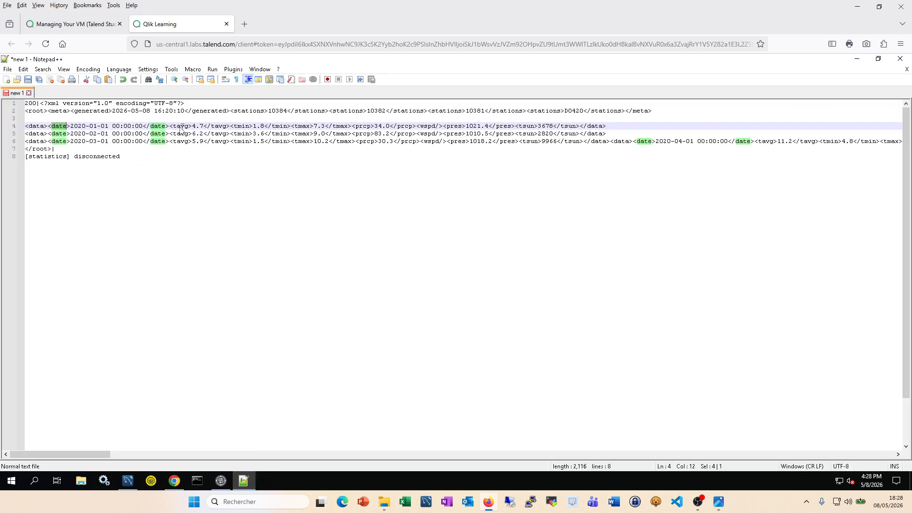
pyautogui.doubleClick(176, 127)
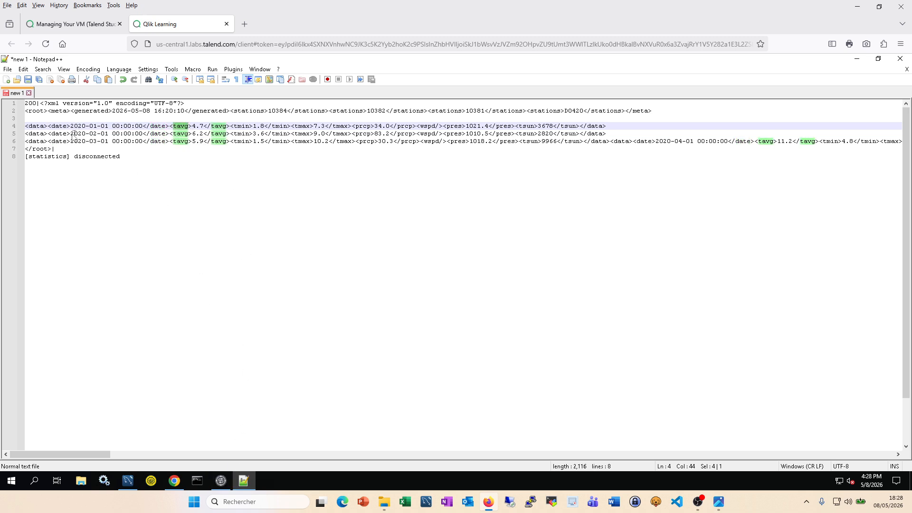
pyautogui.click(221, 481)
pyautogui.click(397, 201)
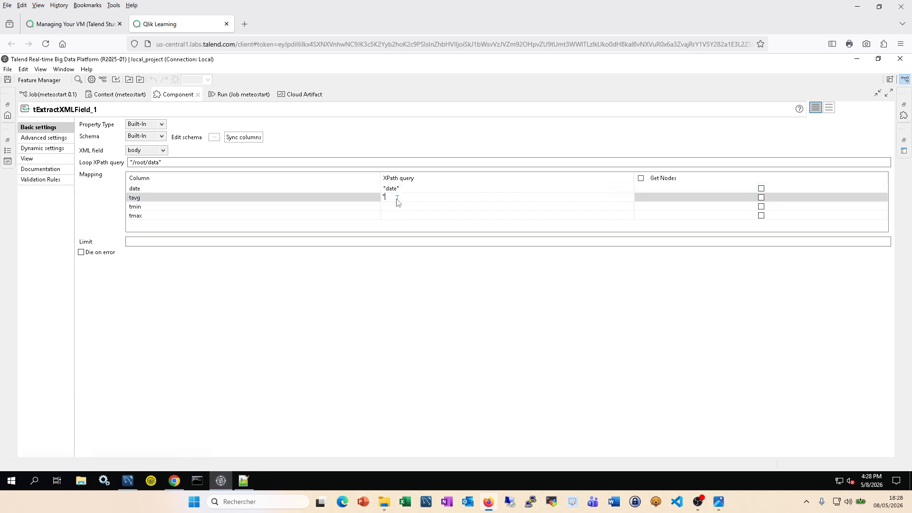
pyautogui.click(244, 482)
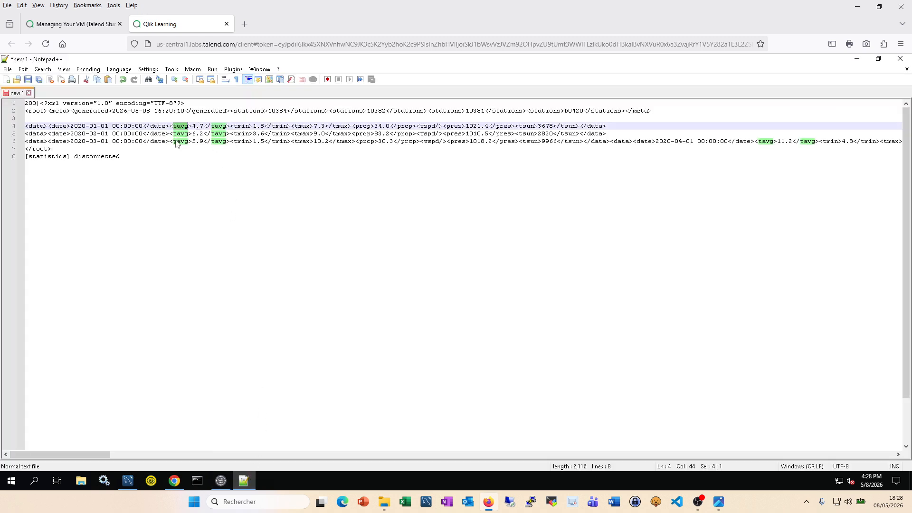
pyautogui.doubleClick(241, 133)
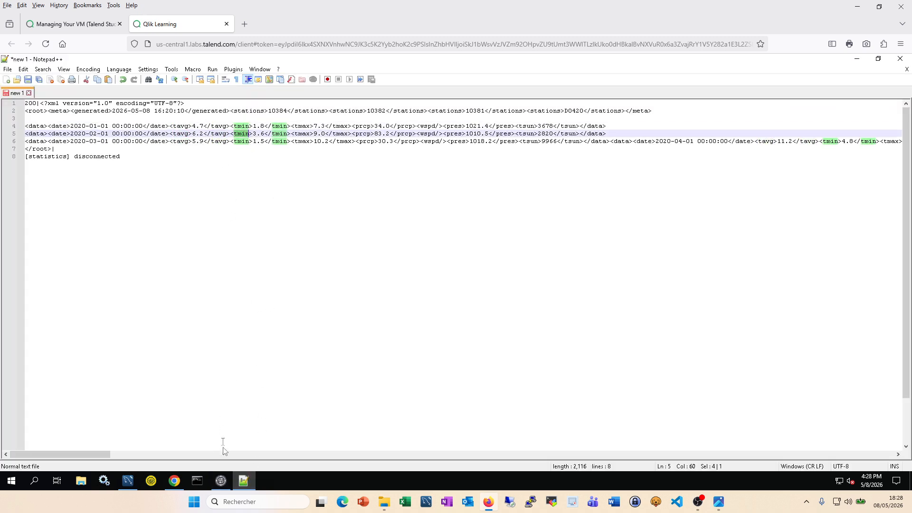
pyautogui.click(221, 481)
pyautogui.click(392, 206)
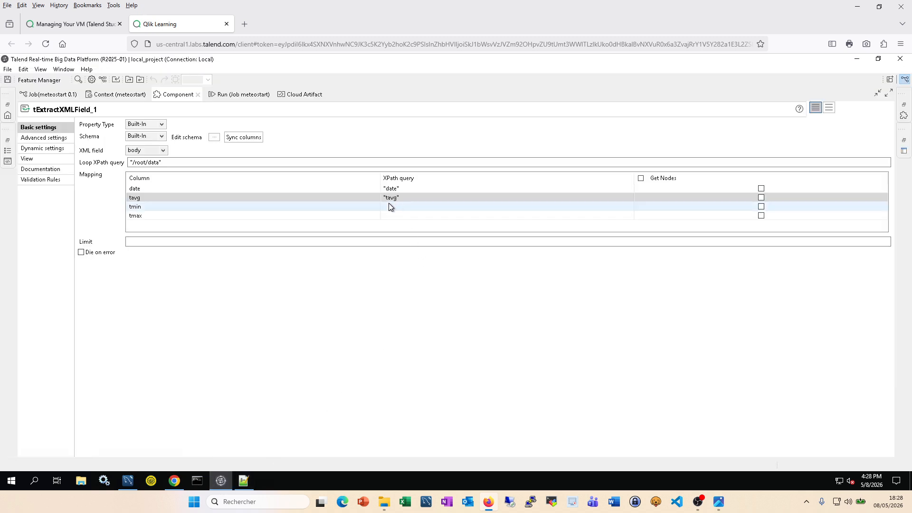
pyautogui.click(393, 208)
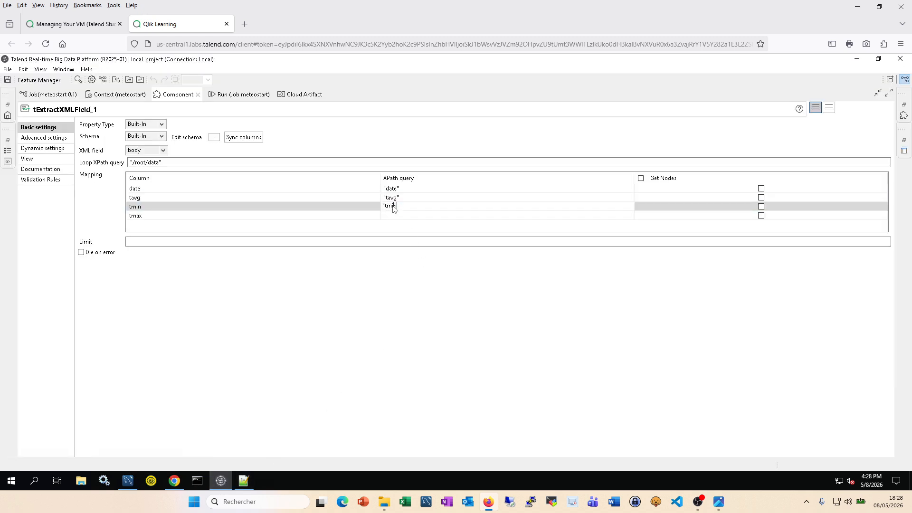
# Step: Enter "tmax" as the tmax column's XPath query
pyautogui.click(244, 480)
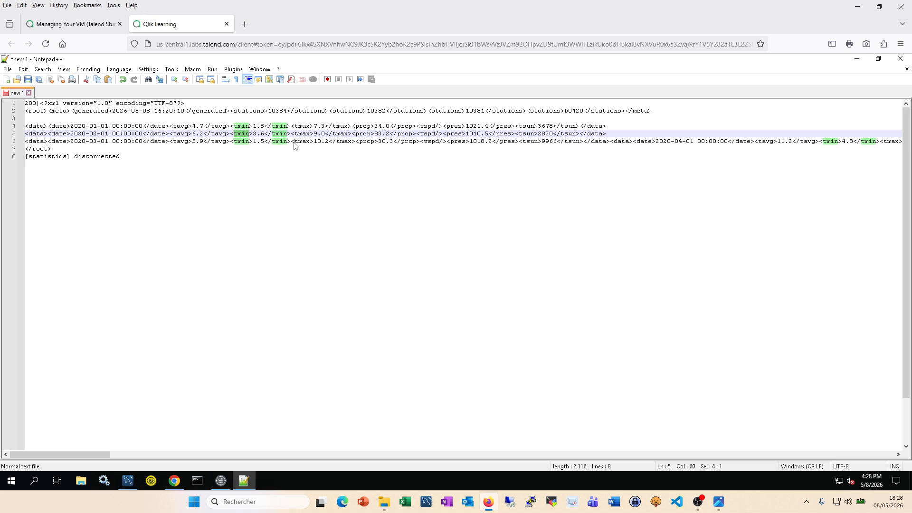
pyautogui.moveTo(295, 145); pyautogui.dragTo(311, 144)
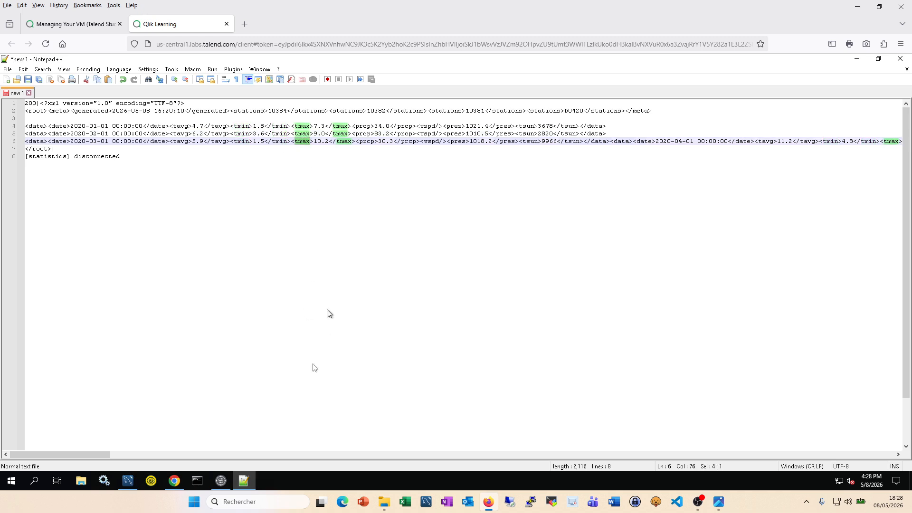
pyautogui.click(223, 479)
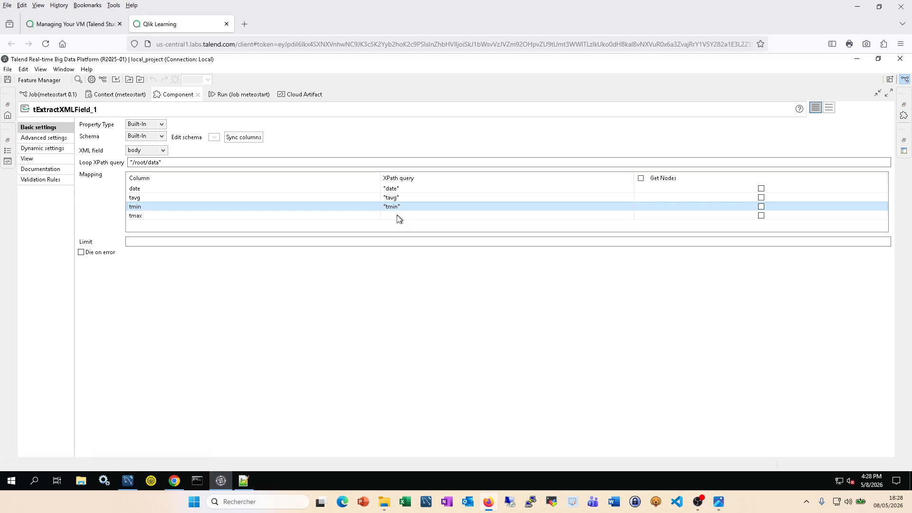
pyautogui.click(395, 216)
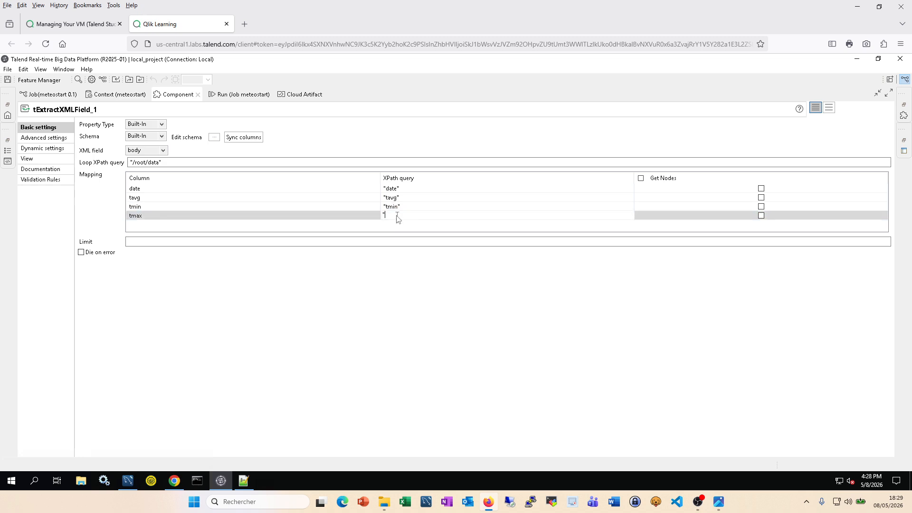
pyautogui.write('"tmax"')
pyautogui.click(438, 325)
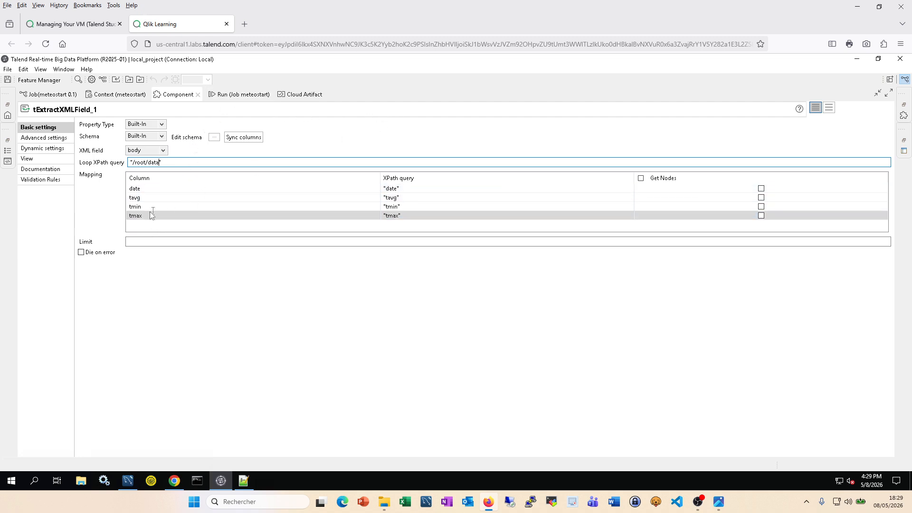
# Step: Connect tExtractXMLField_1 to tLogRow_1 with a Main row and place tLogRow_1 to its right
pyautogui.click(244, 95)
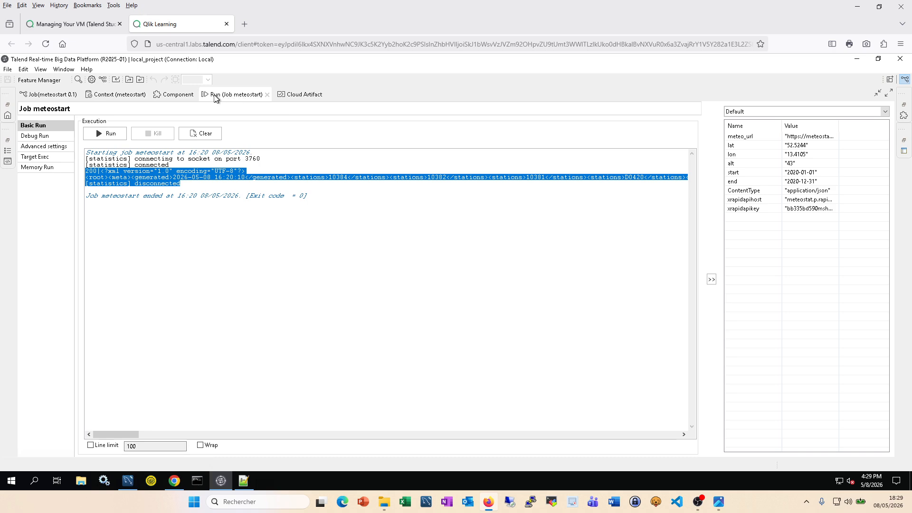
pyautogui.doubleClick(232, 97)
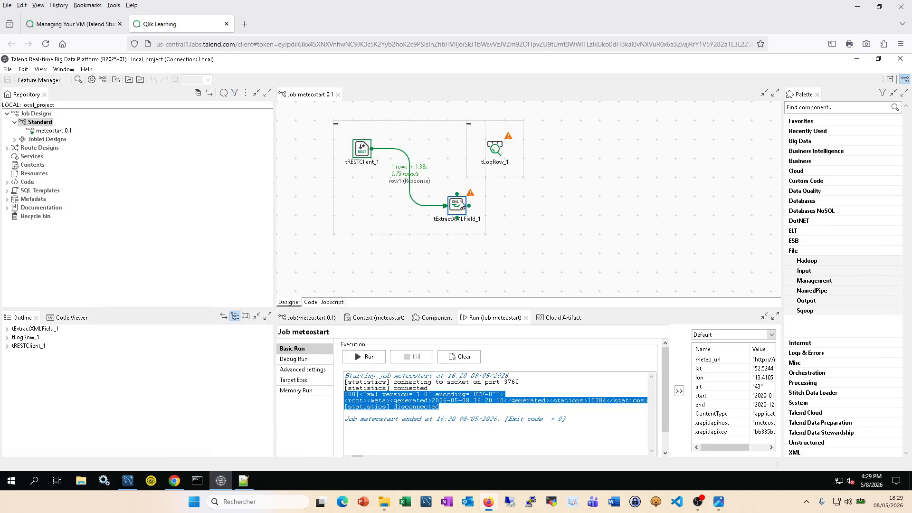
pyautogui.rightClick(461, 205)
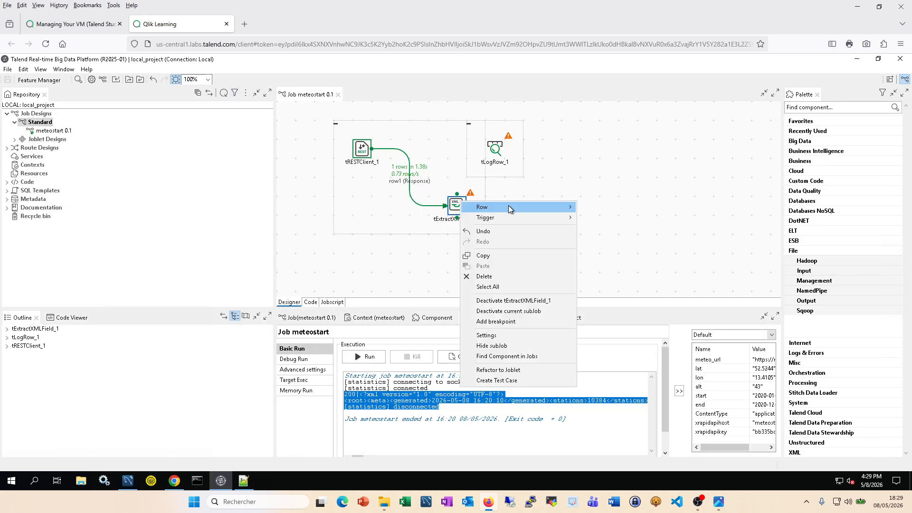
pyautogui.moveTo(510, 207)
pyautogui.click(602, 208)
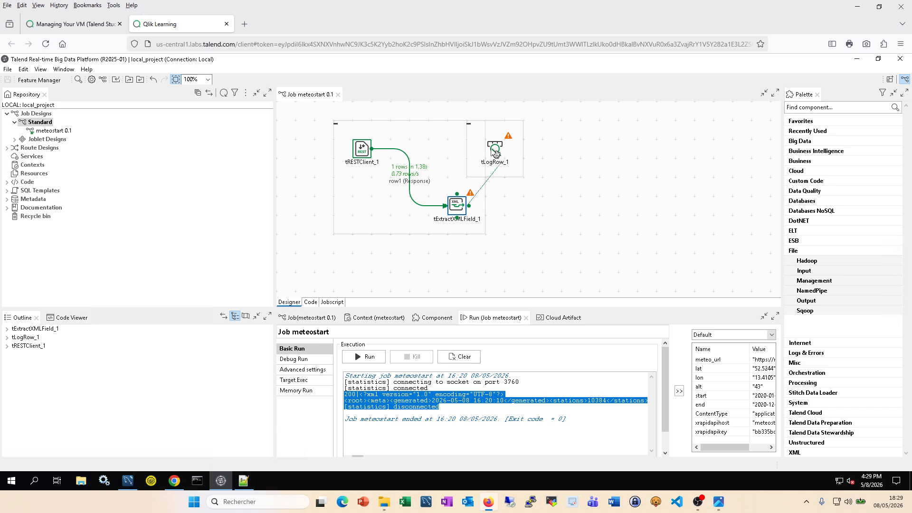
pyautogui.click(496, 151)
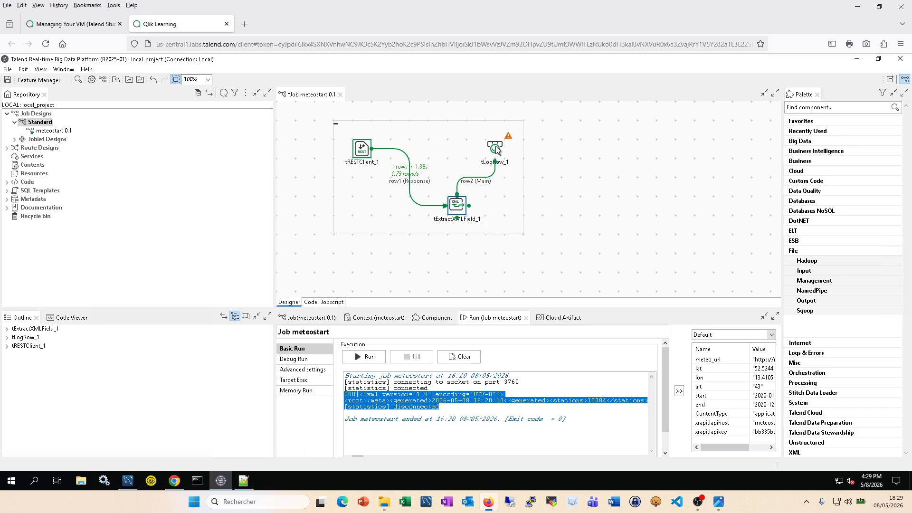
pyautogui.moveTo(495, 150); pyautogui.dragTo(571, 206)
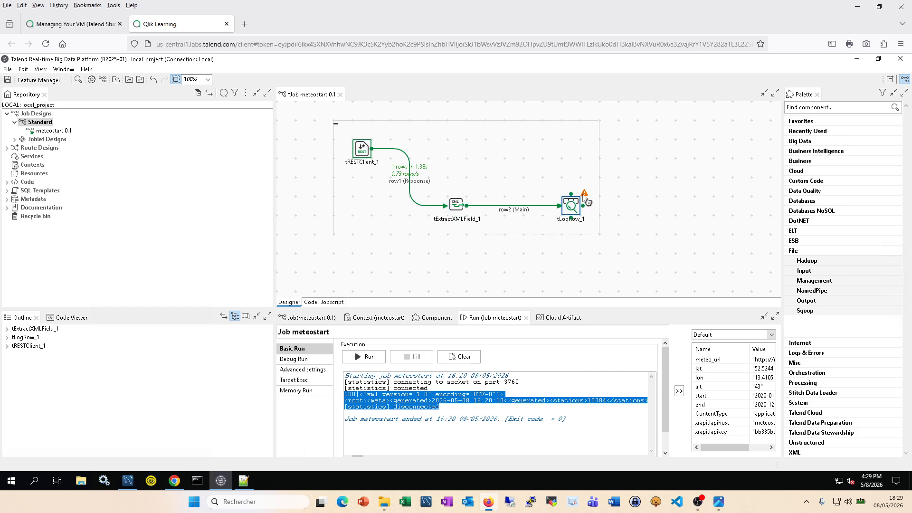
pyautogui.moveTo(584, 197)
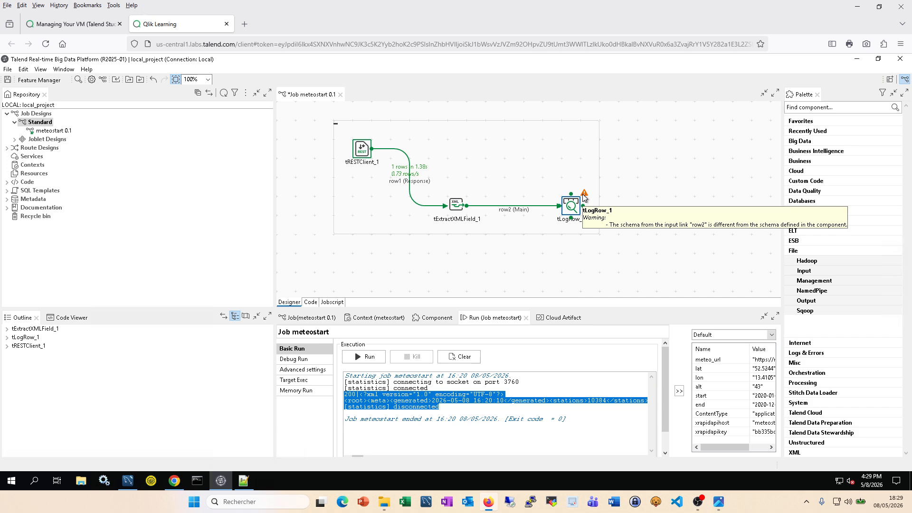
# Step: Copy date, tavg, tmin and tmax into tLogRow_1's schema, then save the job with Ctrl+S
pyautogui.click(437, 318)
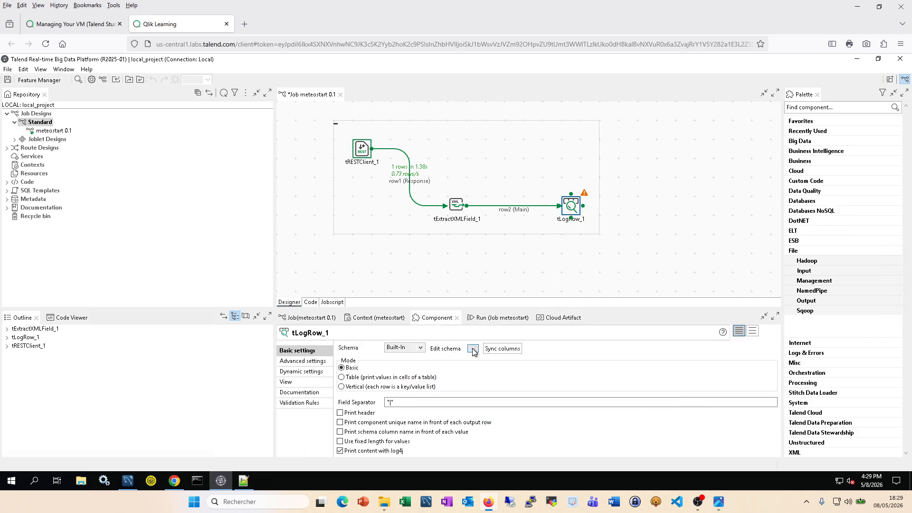
pyautogui.click(473, 350)
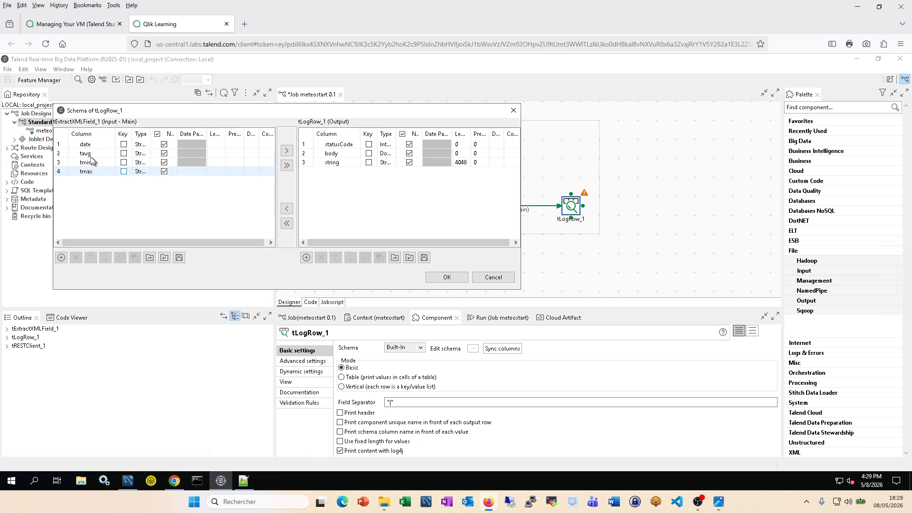
pyautogui.click(287, 166)
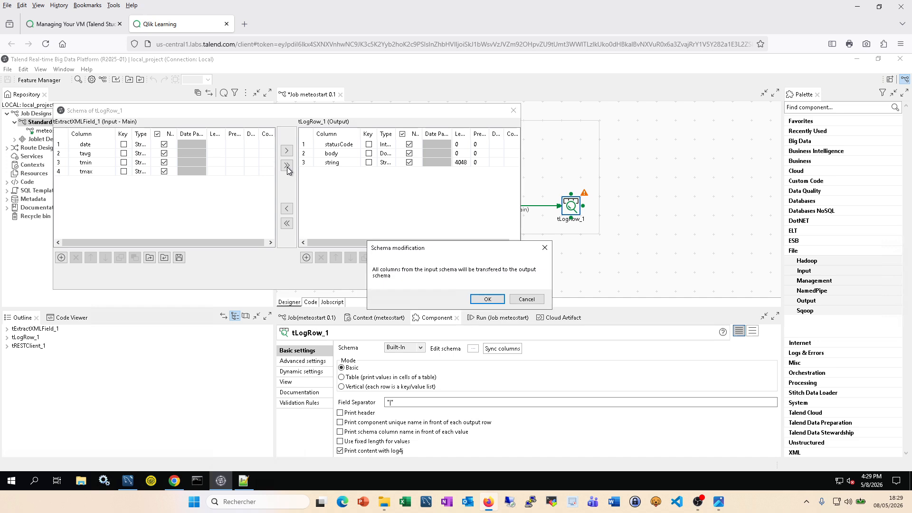
pyautogui.click(494, 303)
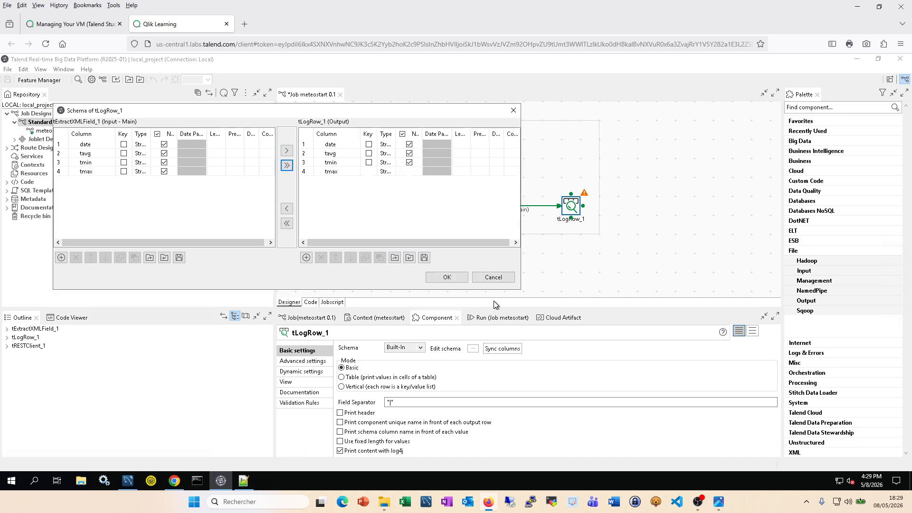
pyautogui.click(445, 280)
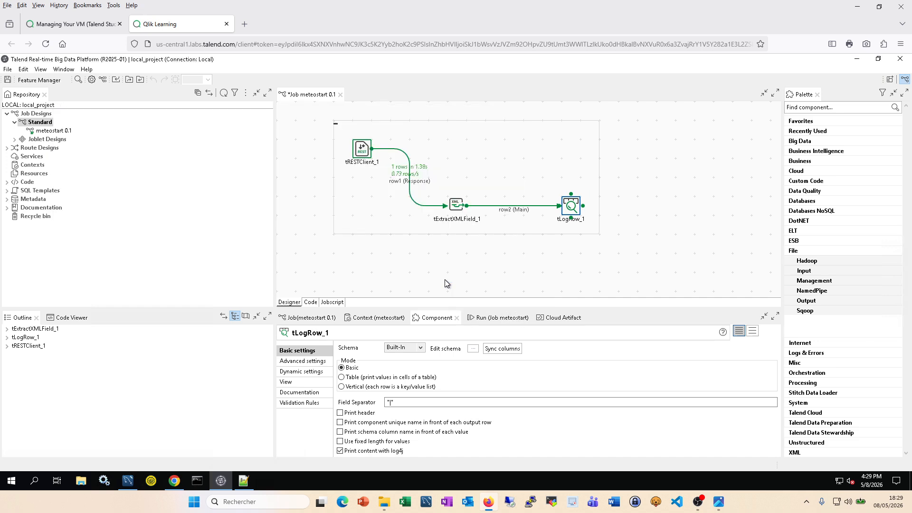
pyautogui.click(667, 230)
pyautogui.hotkey('ctrl', 's')
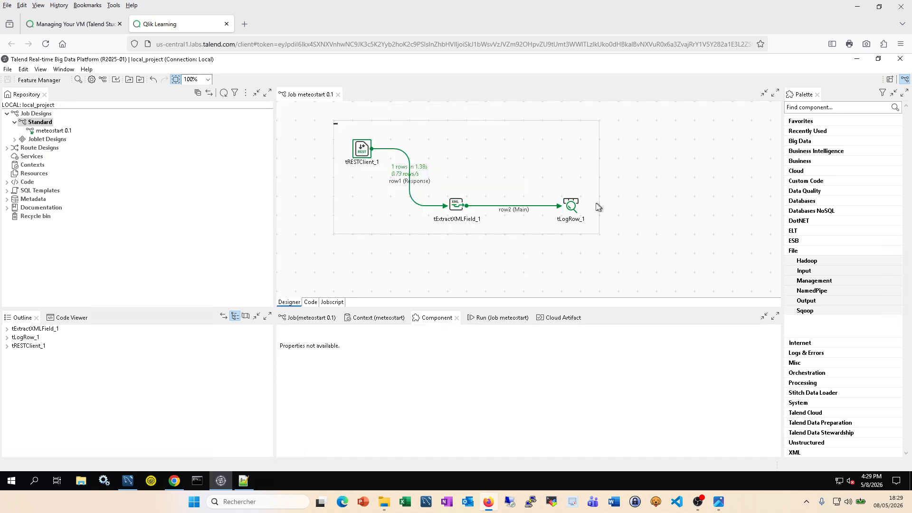
# Step: Run meteostart from a cleared console and review its 12 monthly 2020 rows in the maximised Run view
pyautogui.click(572, 208)
pyautogui.click(634, 208)
pyautogui.click(517, 319)
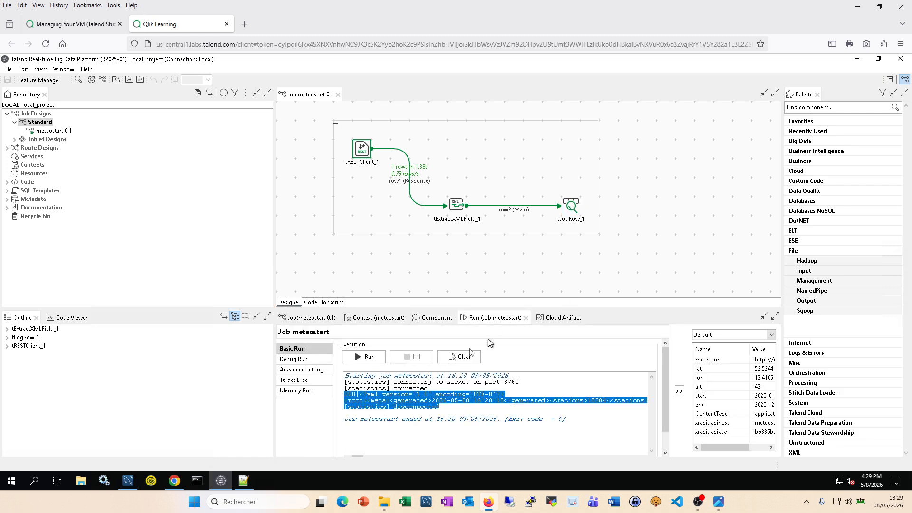
pyautogui.click(460, 362)
pyautogui.click(365, 357)
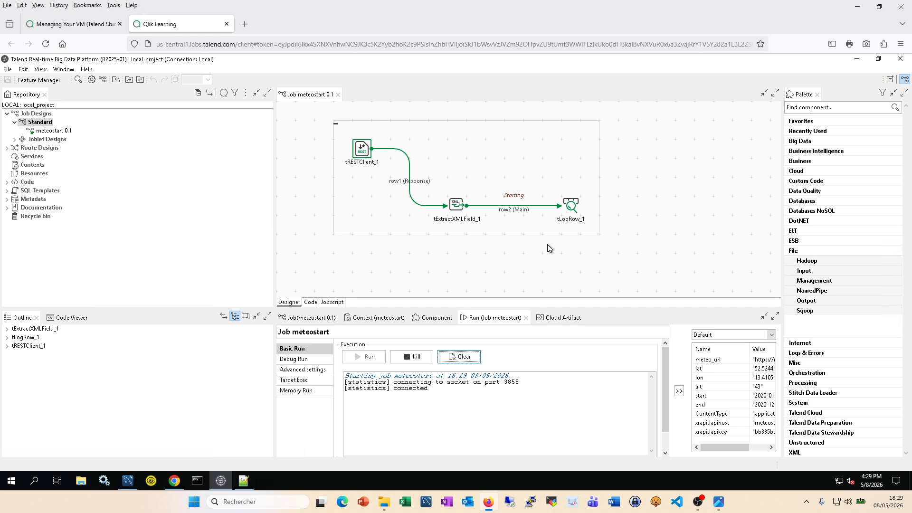
pyautogui.doubleClick(495, 323)
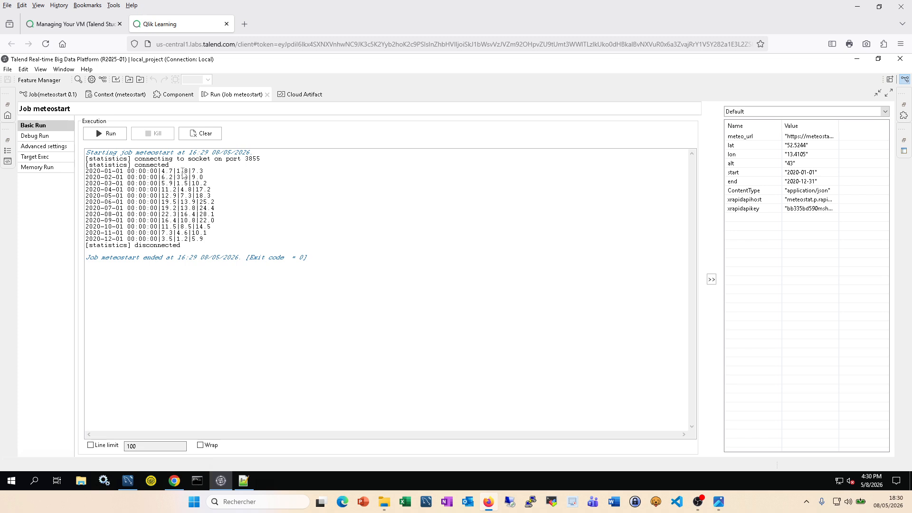
pyautogui.doubleClick(239, 98)
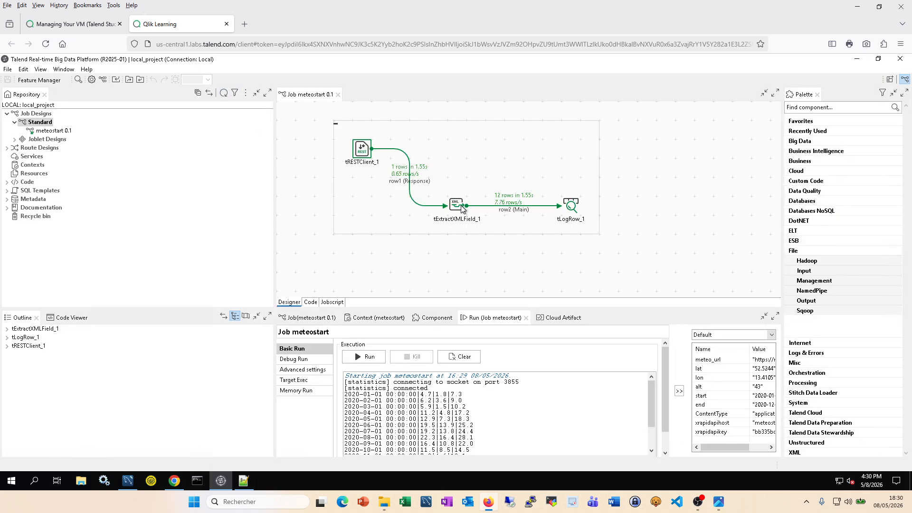
# Step: Move tExtractXMLField_1 and tLogRow_1 up on the canvas, level with the row2 link
pyautogui.click(442, 319)
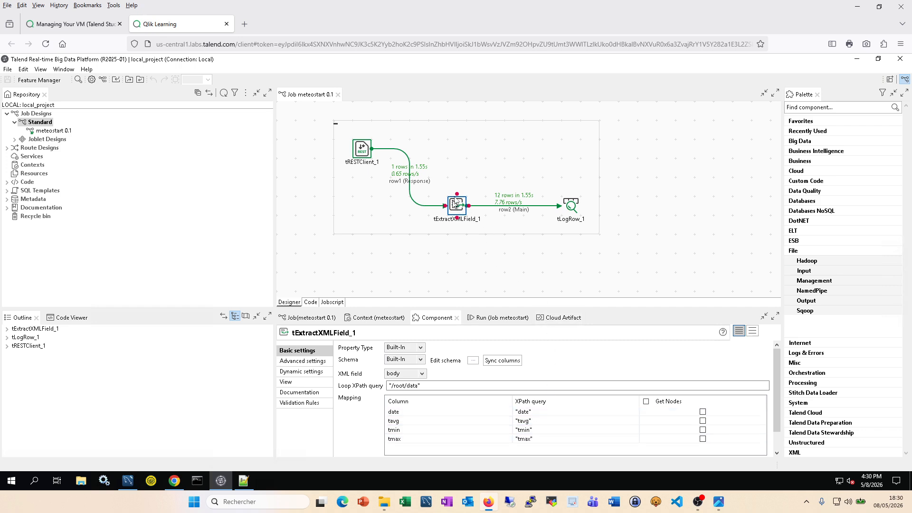
pyautogui.moveTo(459, 201); pyautogui.dragTo(461, 157)
pyautogui.click(574, 204)
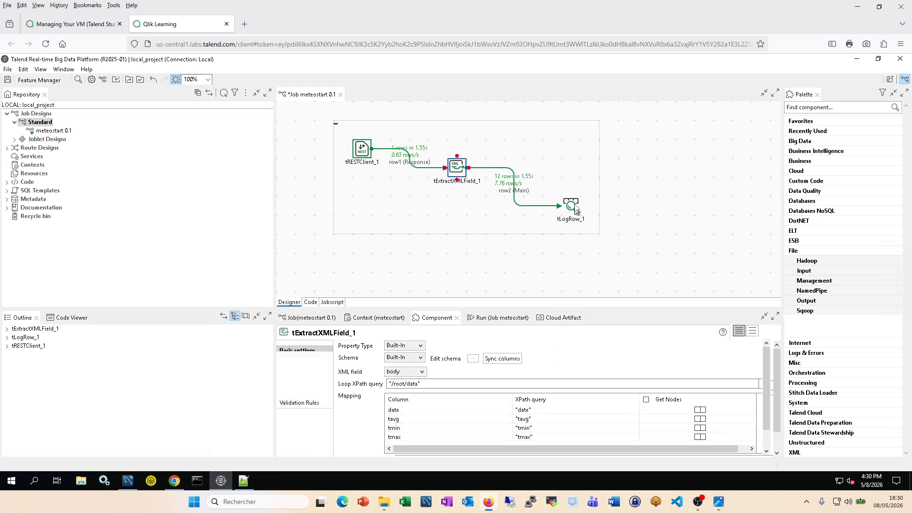
pyautogui.moveTo(574, 204); pyautogui.dragTo(573, 166)
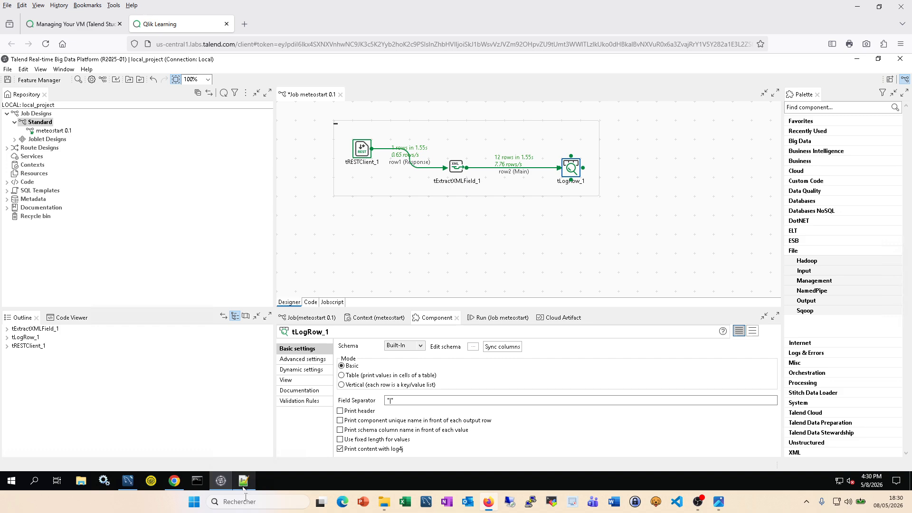
# Step: Look up the prcp element name in the Notepad++ XML response
pyautogui.moveTo(249, 491)
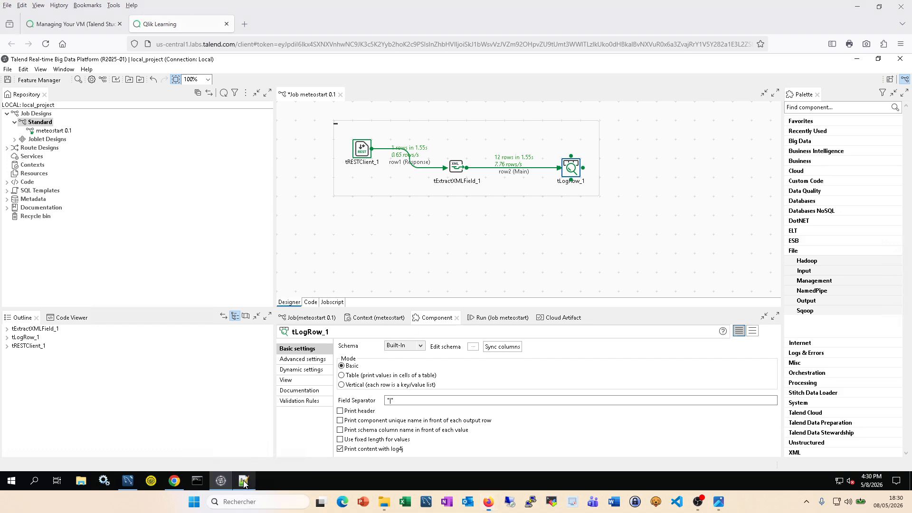
pyautogui.click(250, 474)
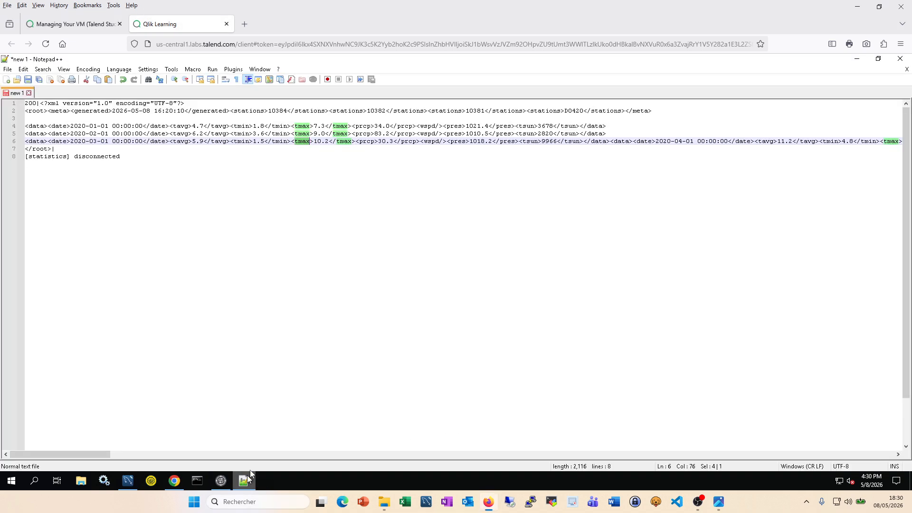
pyautogui.doubleClick(360, 127)
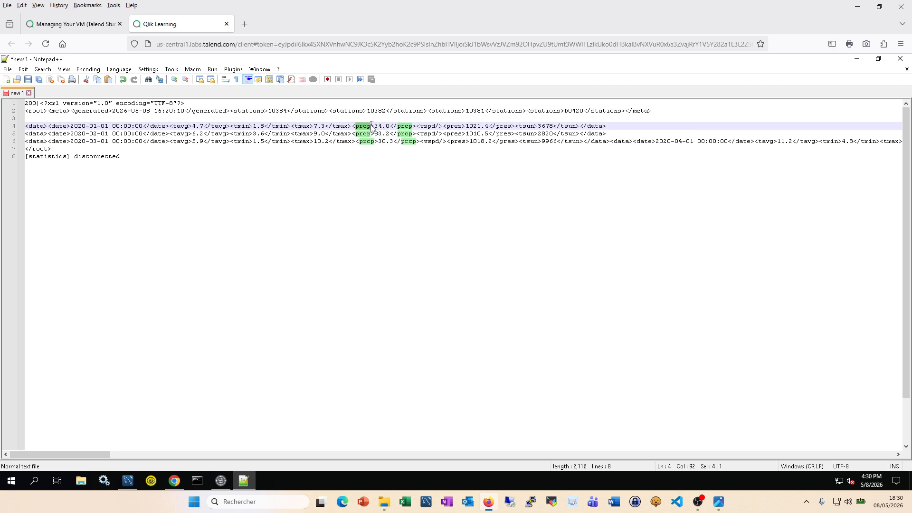
pyautogui.click(221, 481)
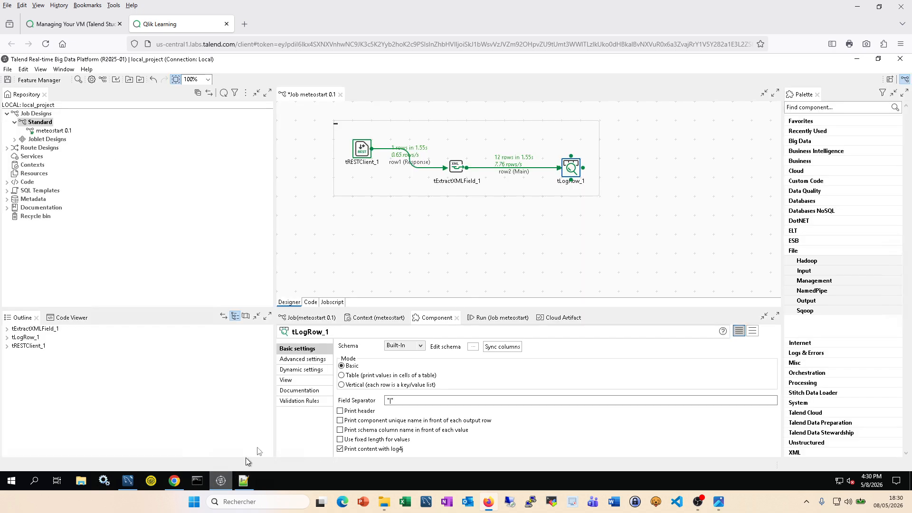
# Step: Add a prcp column to tExtractXMLField_1's schema without propagating the change
pyautogui.click(459, 170)
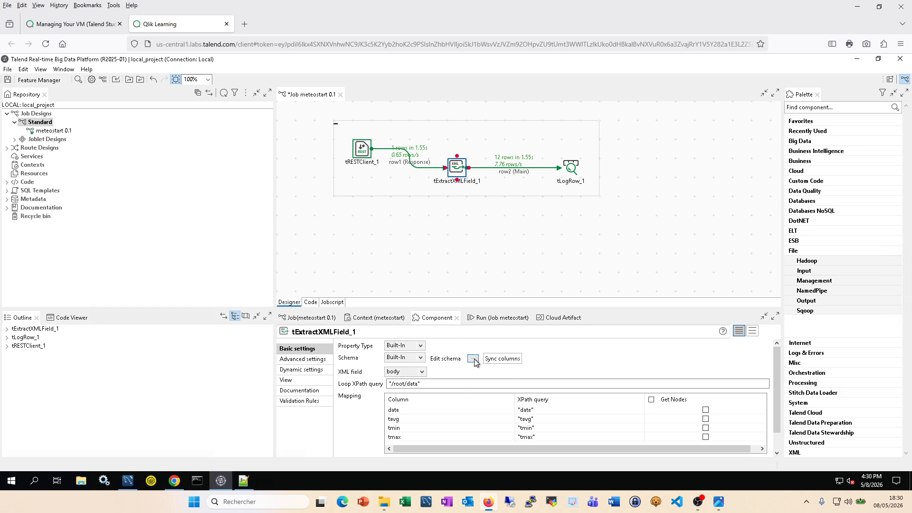
pyautogui.click(474, 359)
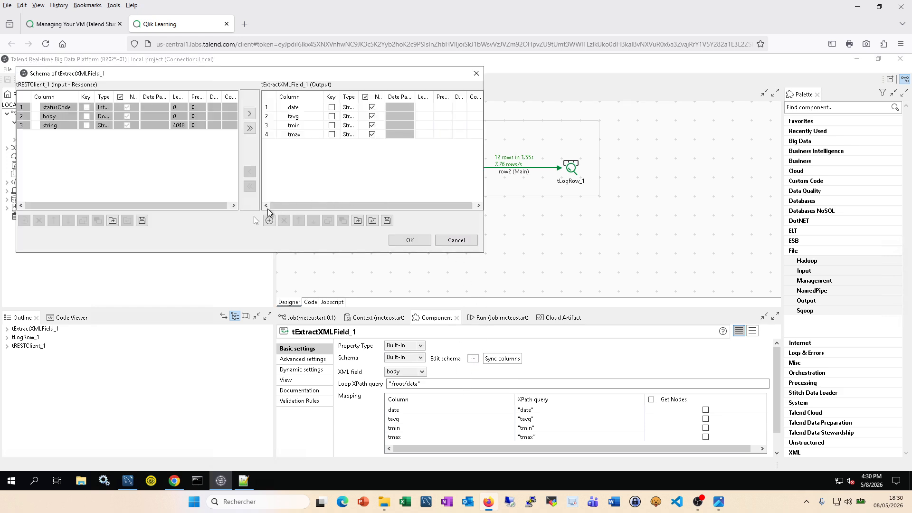
pyautogui.click(269, 221)
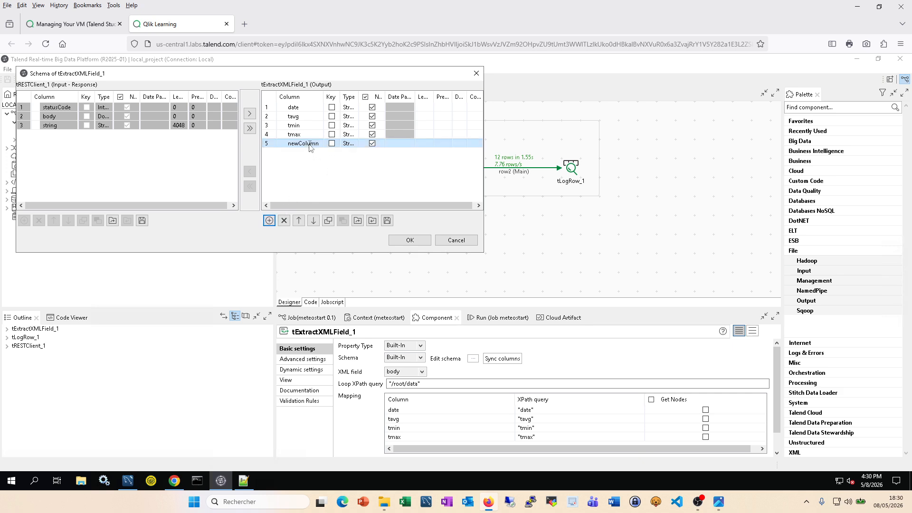
pyautogui.write('prcp')
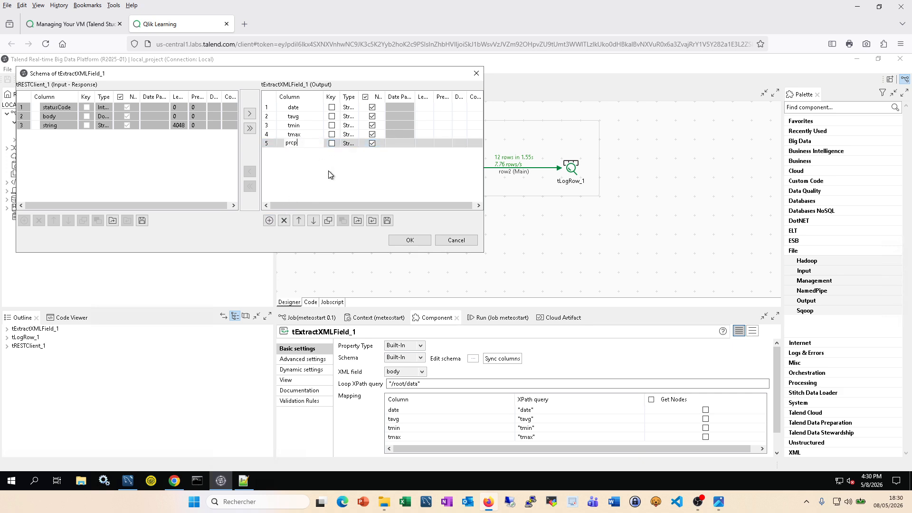
pyautogui.click(411, 241)
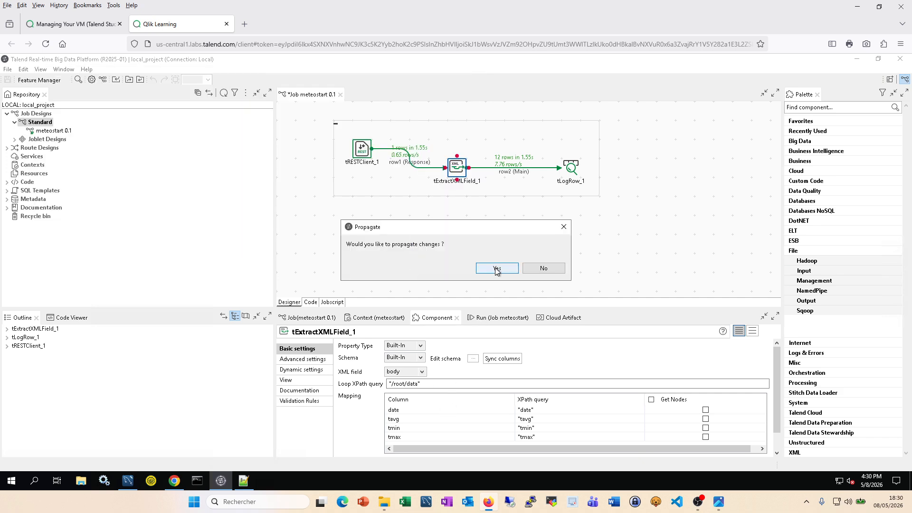
pyautogui.click(537, 270)
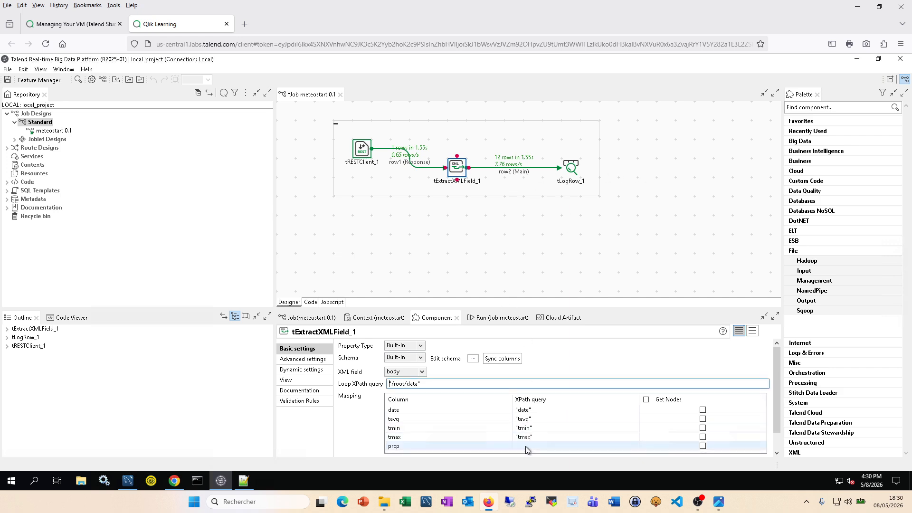
# Step: Map prcp to the XPath query "prcp" and save the job
pyautogui.click(526, 446)
pyautogui.write('"prcp"')
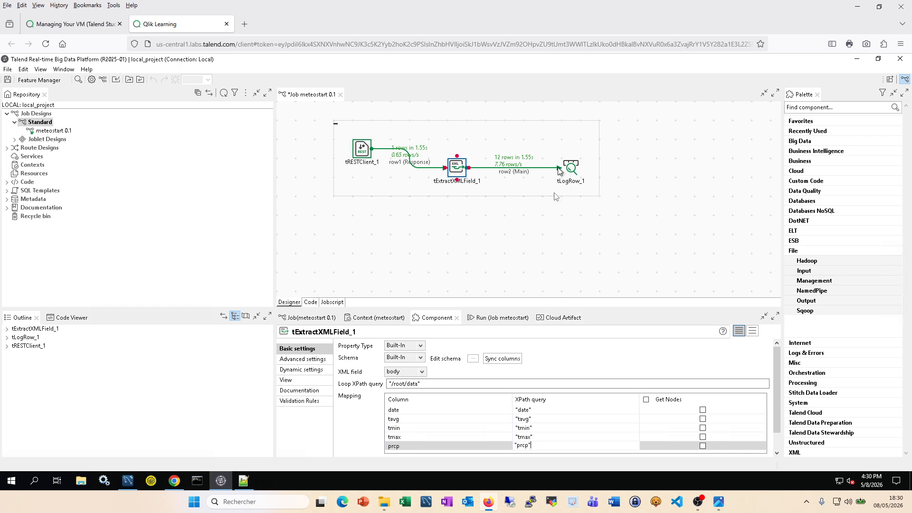
pyautogui.click(554, 233)
pyautogui.hotkey('ctrl', 's')
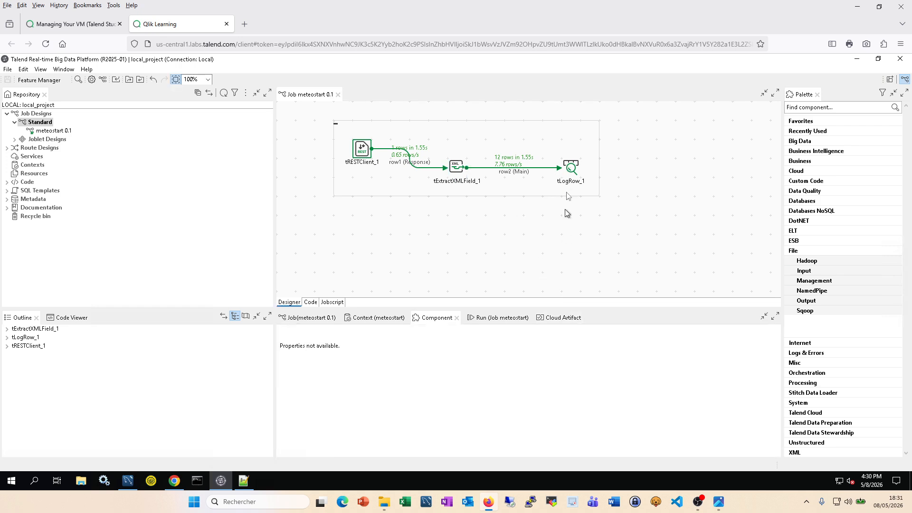
# Step: Clear the old log and rerun meteostart, reviewing the 12 monthly rows with their prcp values
pyautogui.click(502, 318)
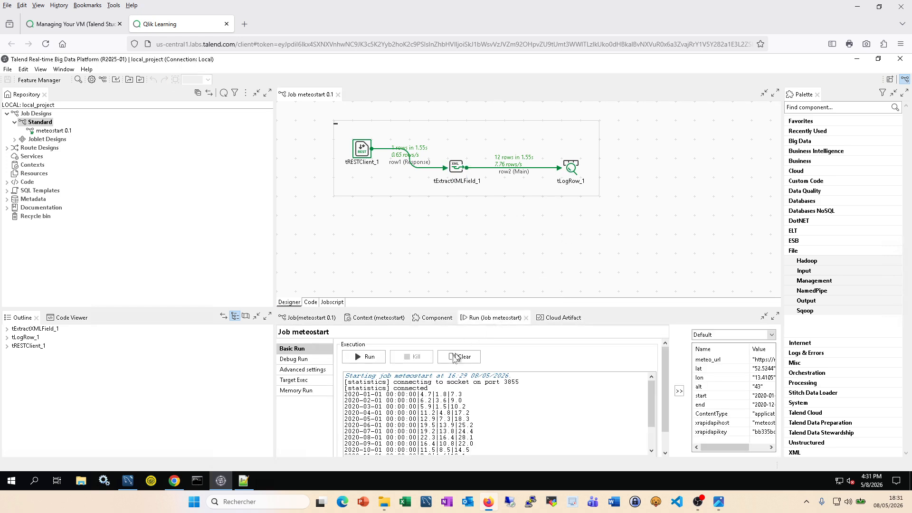
pyautogui.click(459, 357)
pyautogui.click(366, 357)
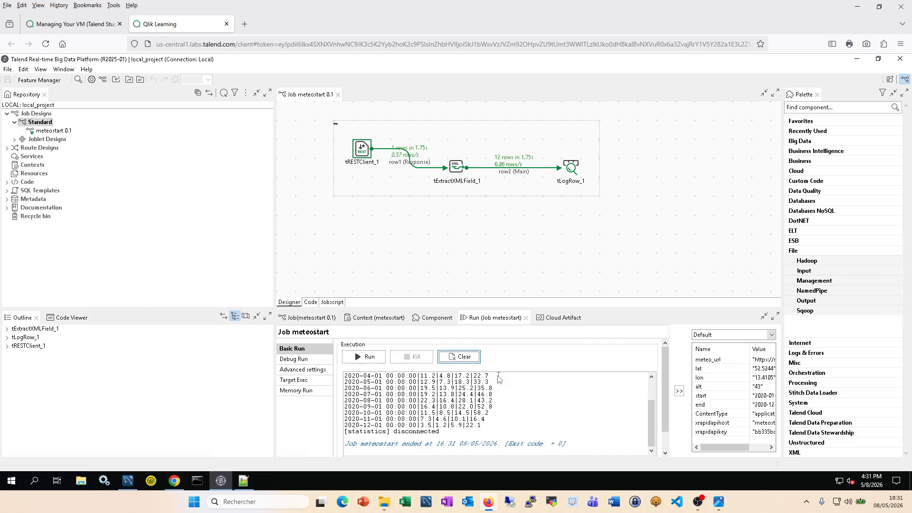
pyautogui.scroll(2, 494, 389)
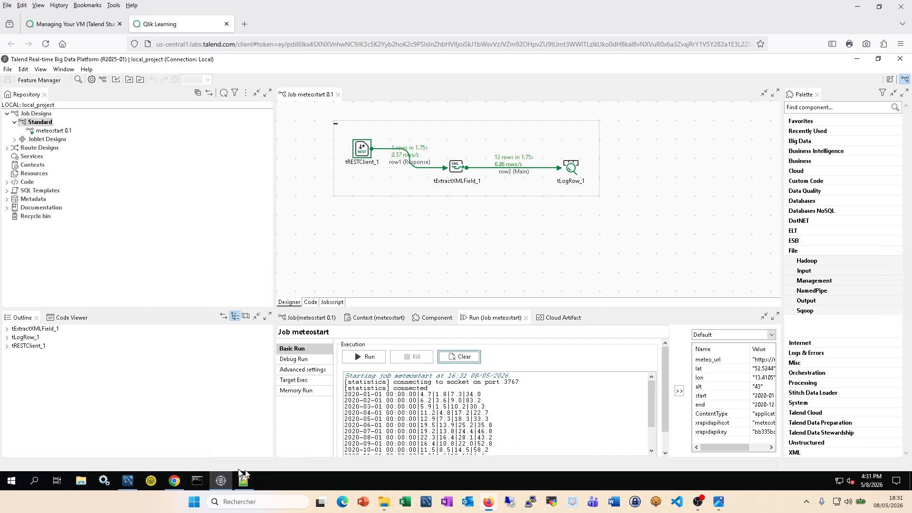
pyautogui.click(176, 481)
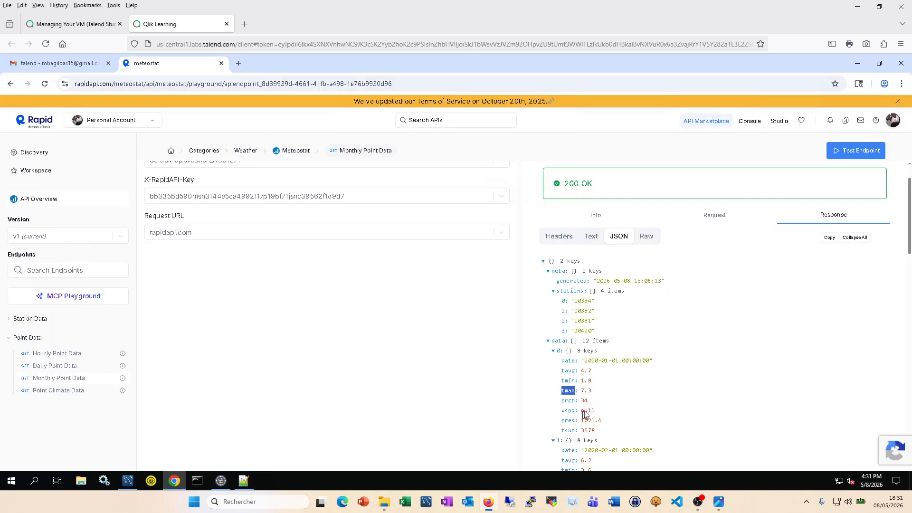
pyautogui.click(221, 481)
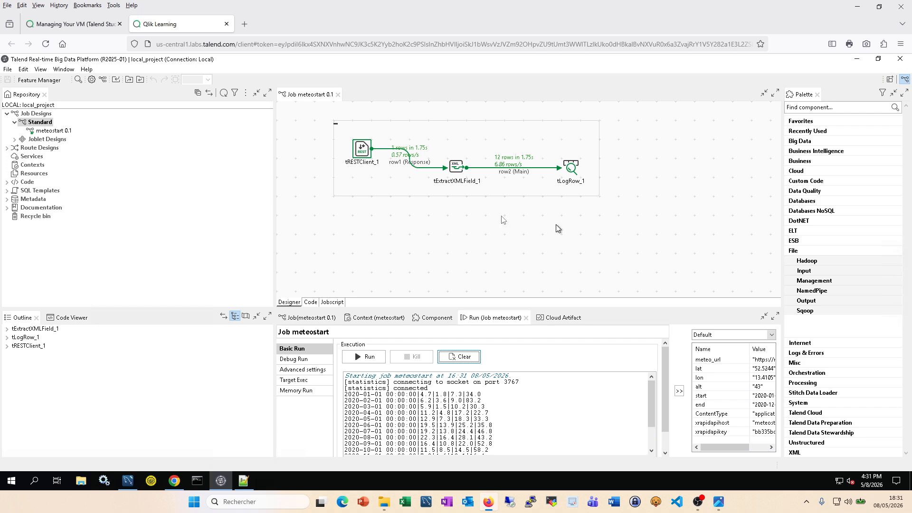
# Step: Align tExtractXMLField_1 and tLogRow_1 level with tRESTClient_1, then briefly glance at MySQL Workbench
pyautogui.click(456, 168)
pyautogui.moveTo(456, 155); pyautogui.dragTo(460, 154)
pyautogui.moveTo(571, 169); pyautogui.dragTo(571, 153)
pyautogui.click(619, 194)
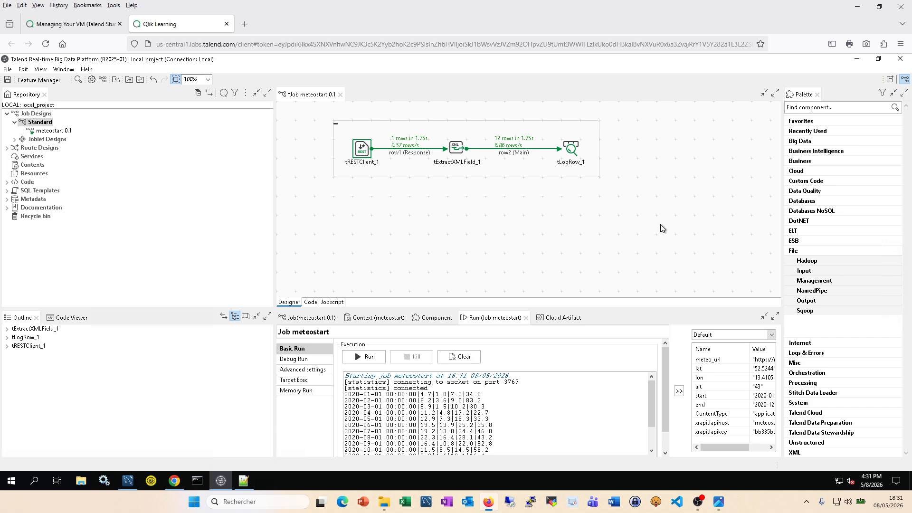
pyautogui.click(129, 481)
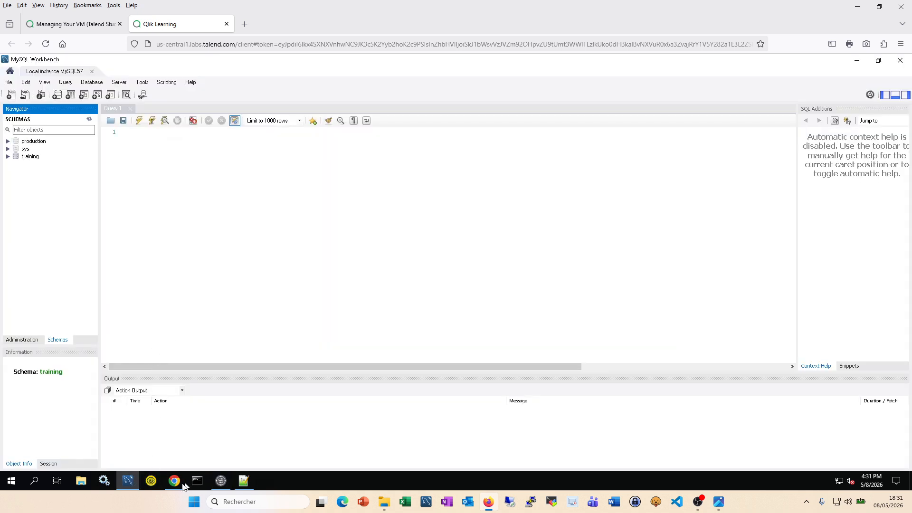
pyautogui.click(221, 481)
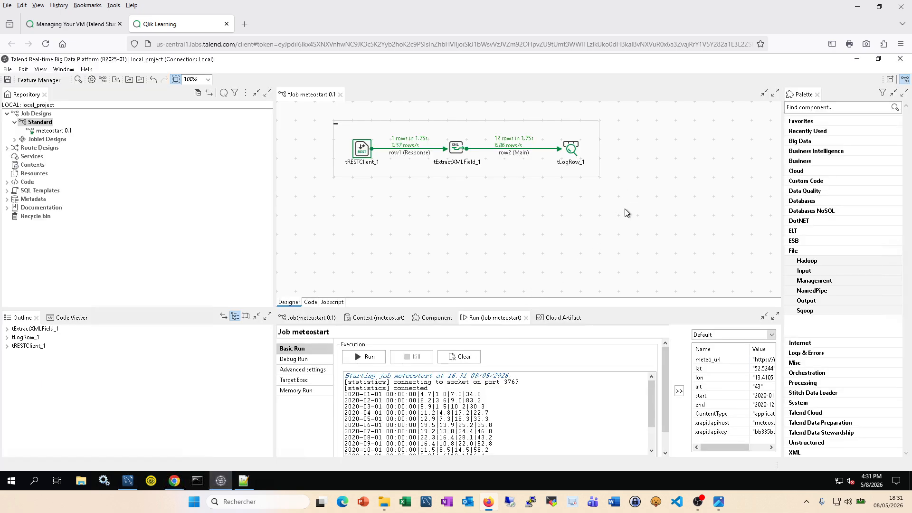
# Step: Add a tMysqlOutput component via 'tmys', place it below the flow, and show its settings enlarged
pyautogui.write('tmys')
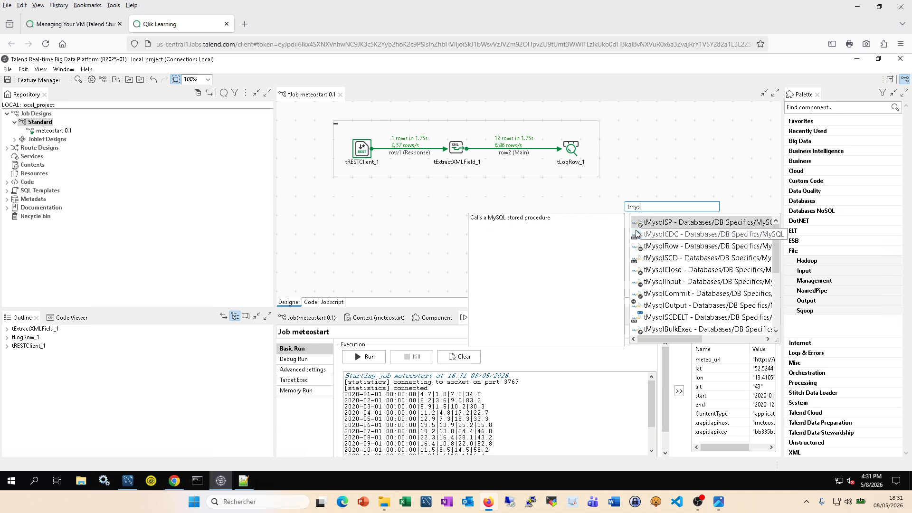
pyautogui.doubleClick(675, 310)
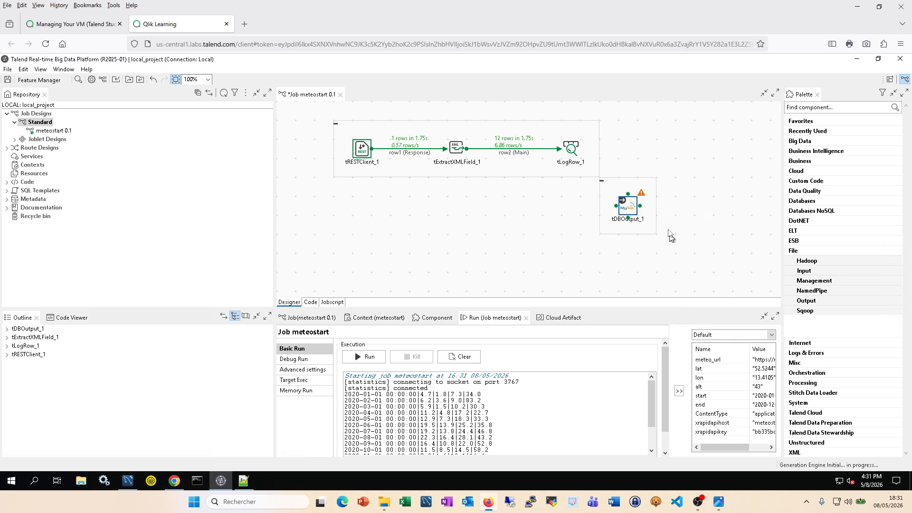
pyautogui.moveTo(637, 205); pyautogui.dragTo(598, 224)
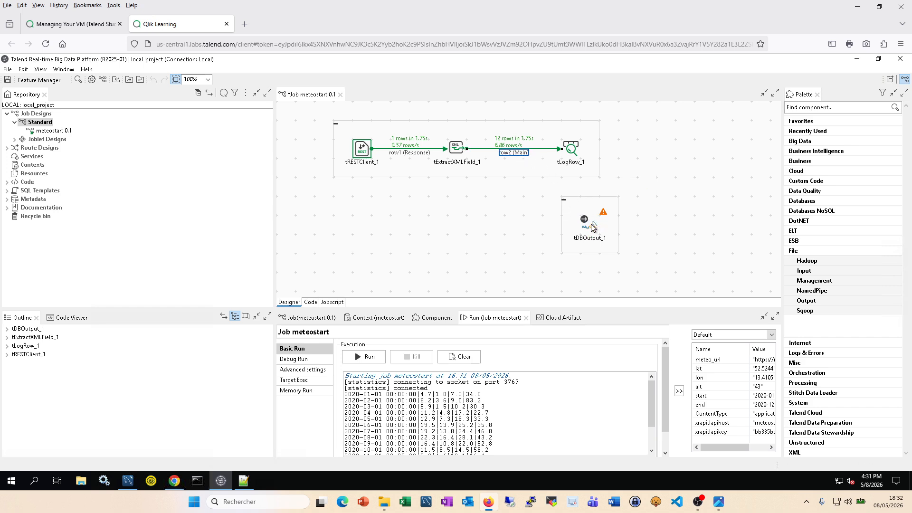
pyautogui.click(434, 322)
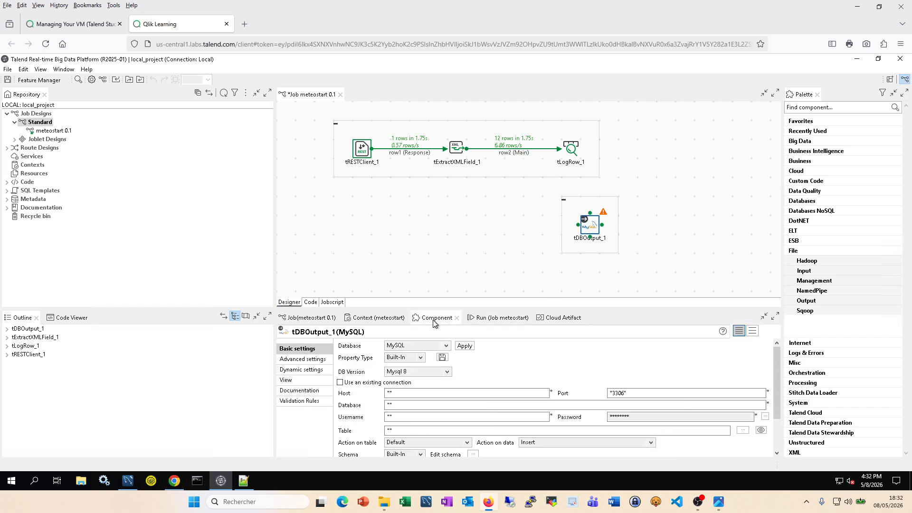
pyautogui.doubleClick(434, 322)
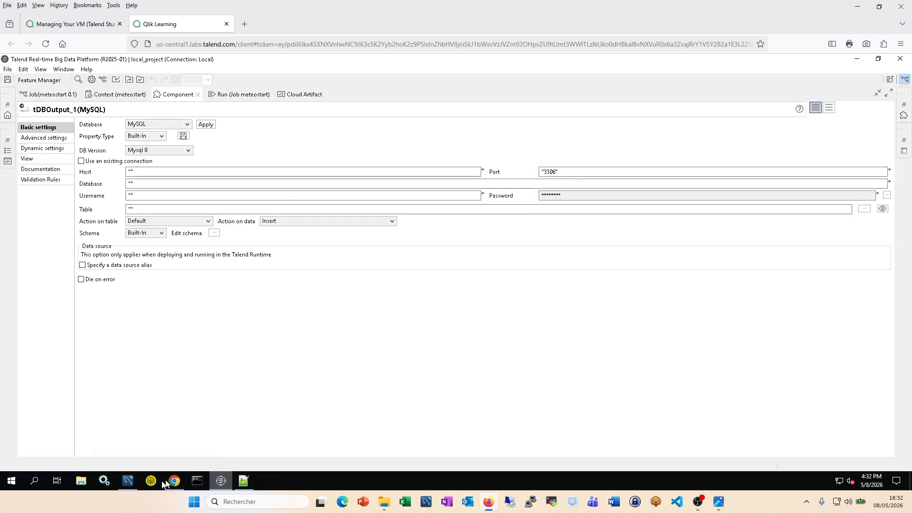
pyautogui.click(127, 481)
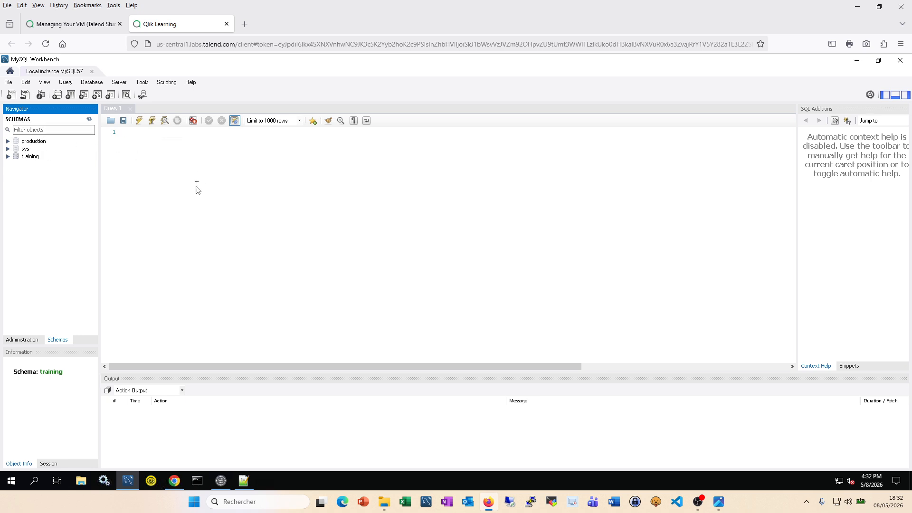
pyautogui.click(902, 62)
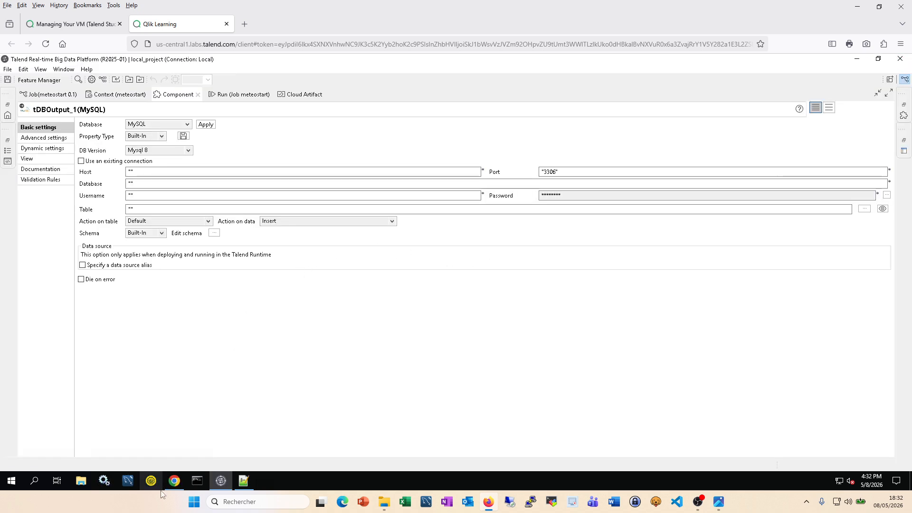
pyautogui.click(128, 482)
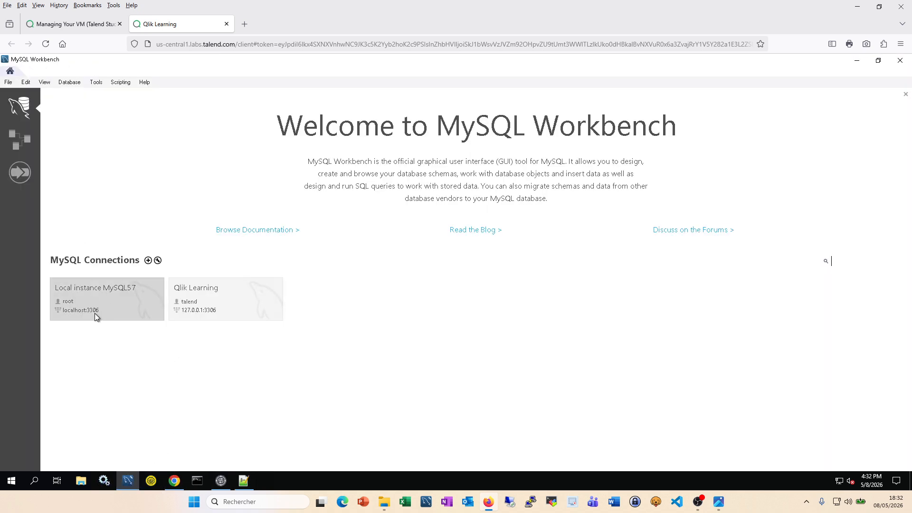
pyautogui.click(221, 481)
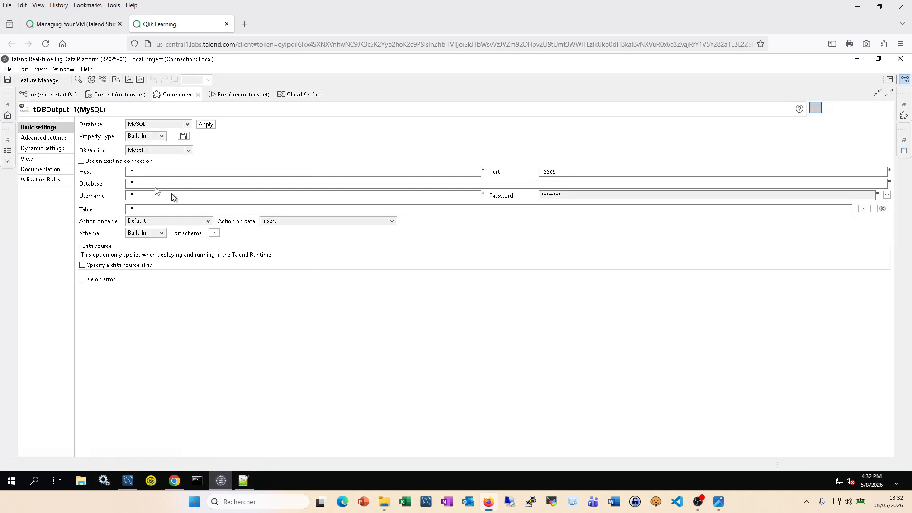
# Step: Set the MySQL output's Host to "localhost" and Database to "training"
pyautogui.click(147, 173)
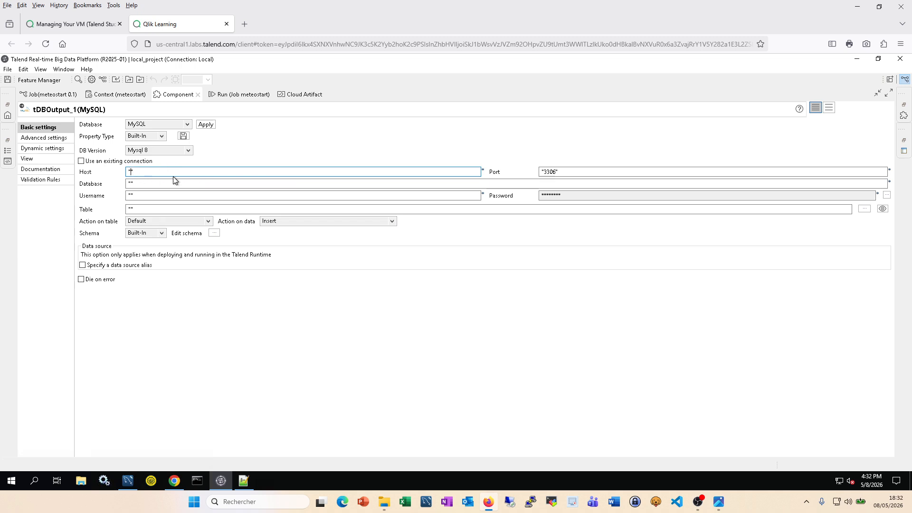
pyautogui.write('localo')
pyautogui.press('BackSpace')
pyautogui.click(132, 184)
pyautogui.write('training')
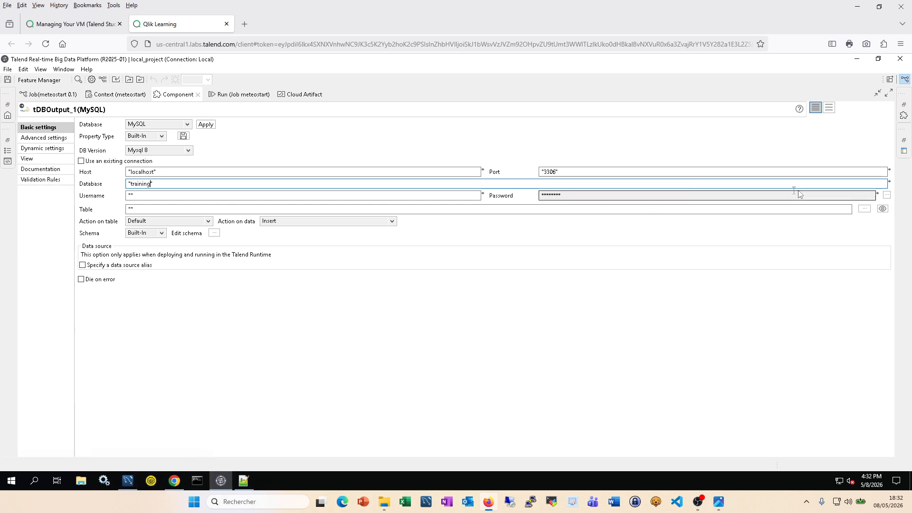
# Step: Enter the database login password through the password dialog
pyautogui.click(887, 194)
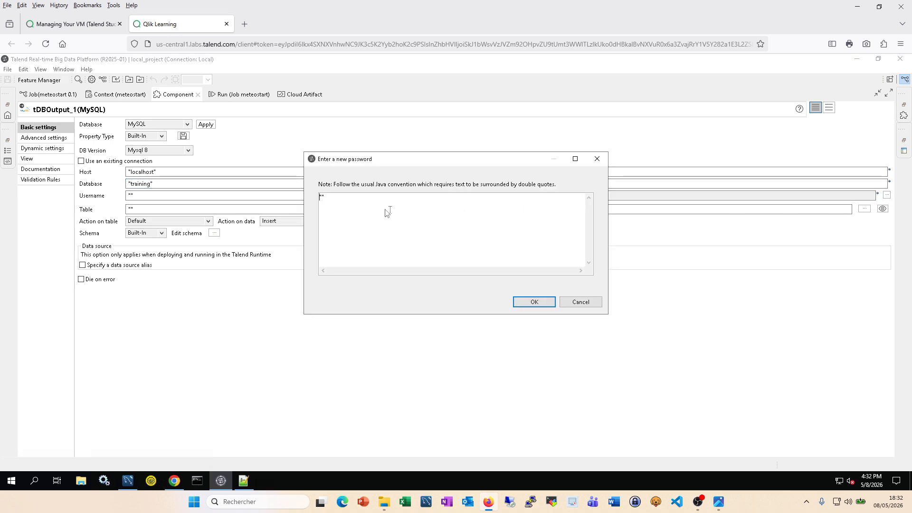
pyautogui.click(325, 197)
pyautogui.click(542, 302)
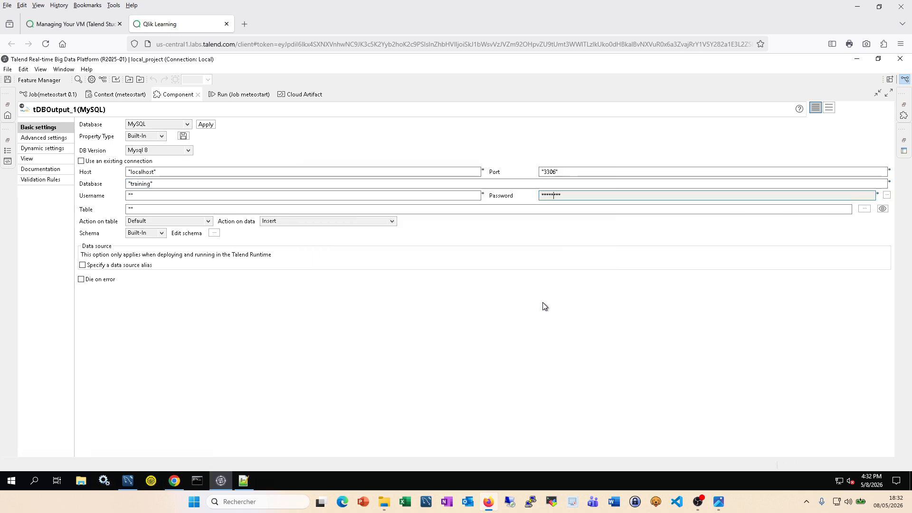
pyautogui.click(887, 195)
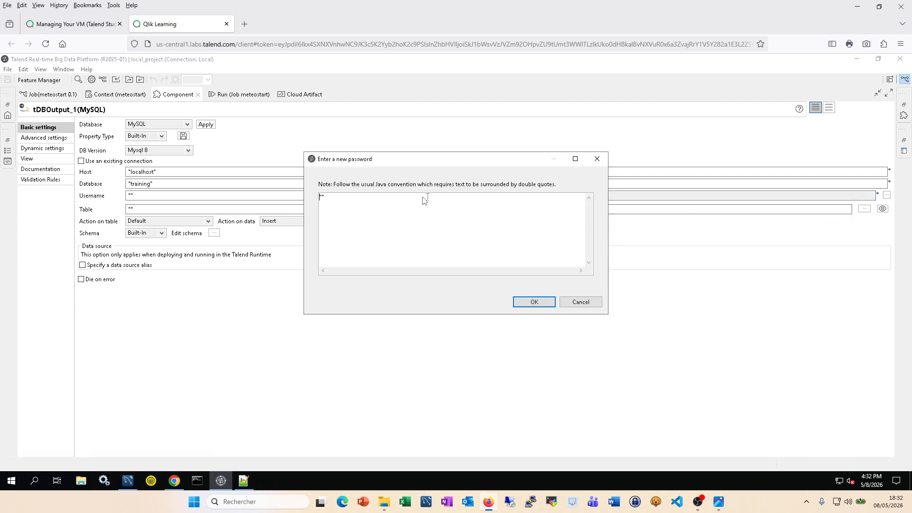
pyautogui.click(321, 196)
pyautogui.click(537, 303)
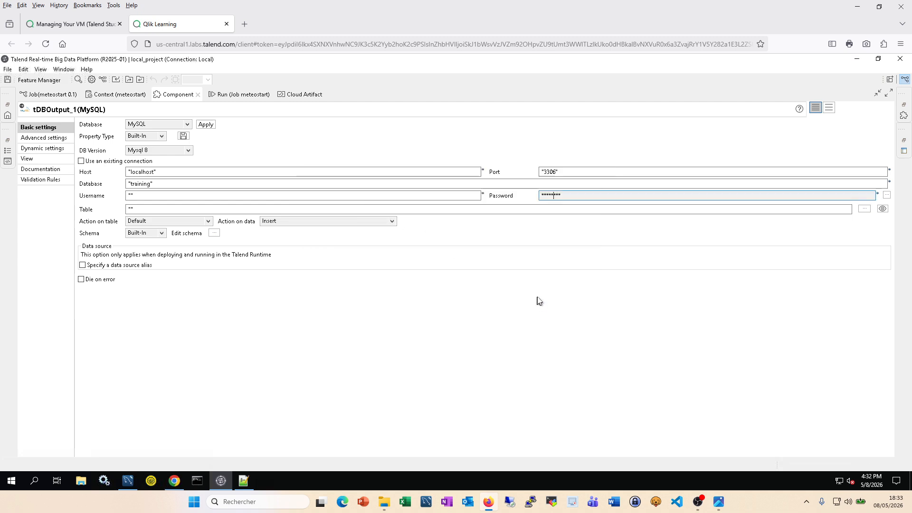
pyautogui.click(886, 194)
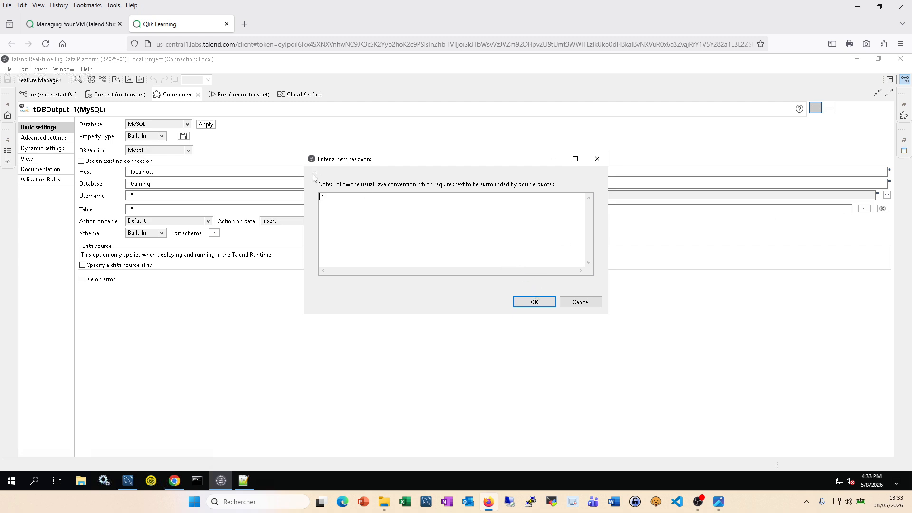
pyautogui.click(323, 197)
pyautogui.click(548, 303)
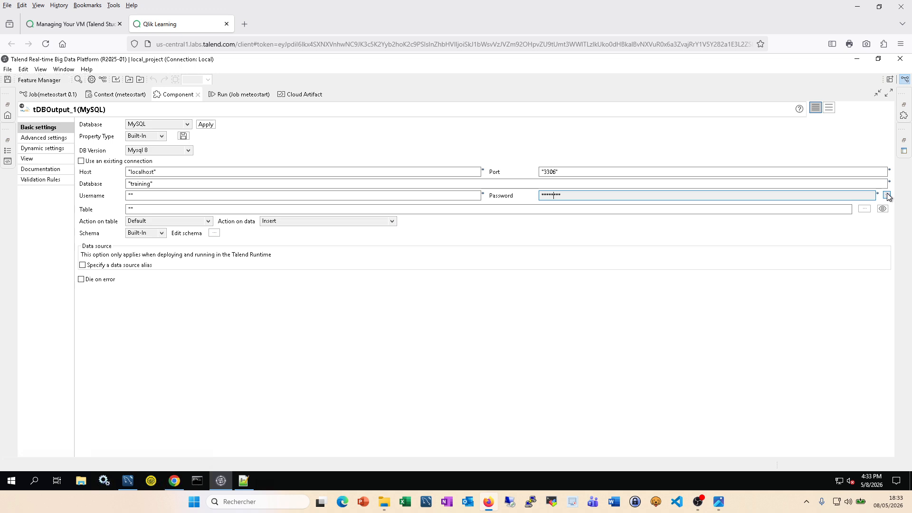
# Step: Fill in the login username and set the Table to "meteostart"
pyautogui.click(132, 195)
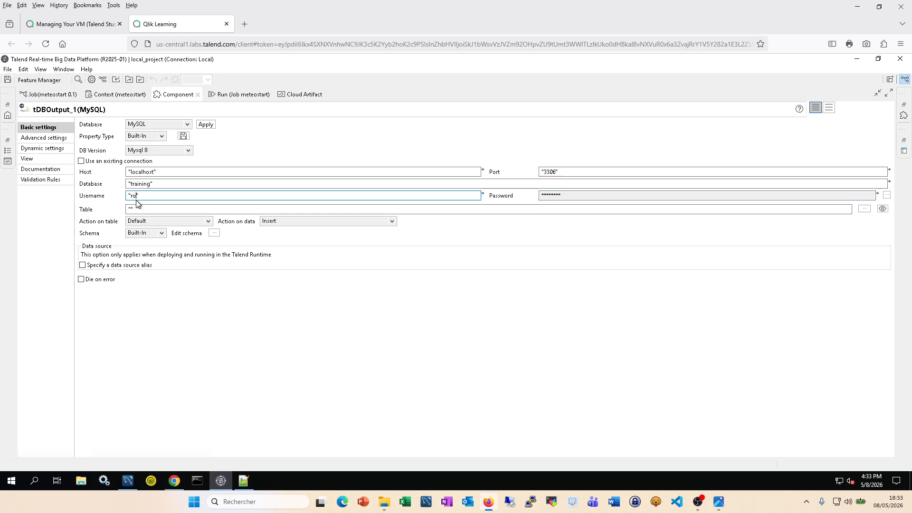
pyautogui.click(132, 210)
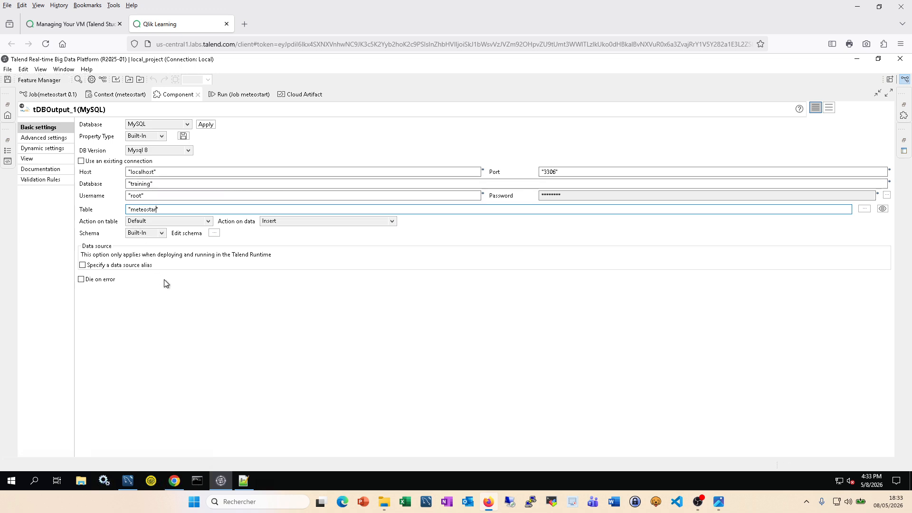
pyautogui.click(391, 222)
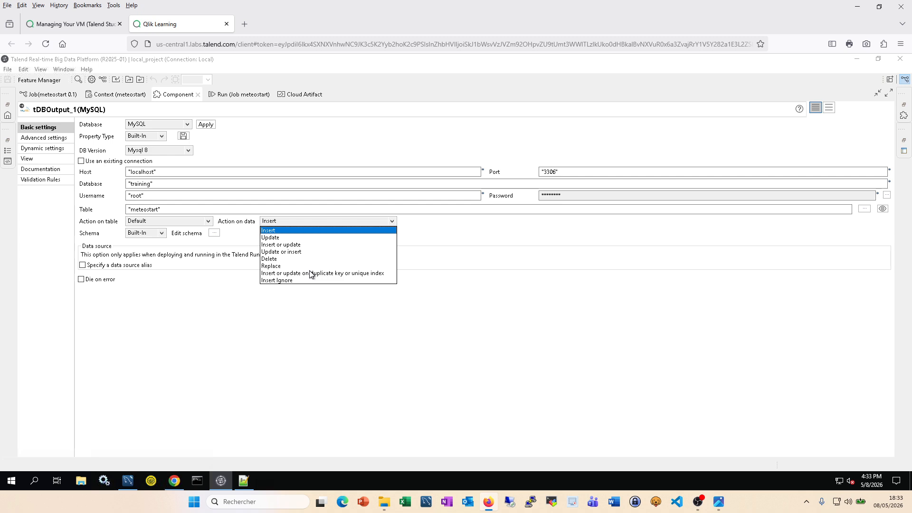
# Step: Set Action on table to "Drop table if exists and create" and Action on data to Insert
pyautogui.click(243, 240)
pyautogui.click(210, 223)
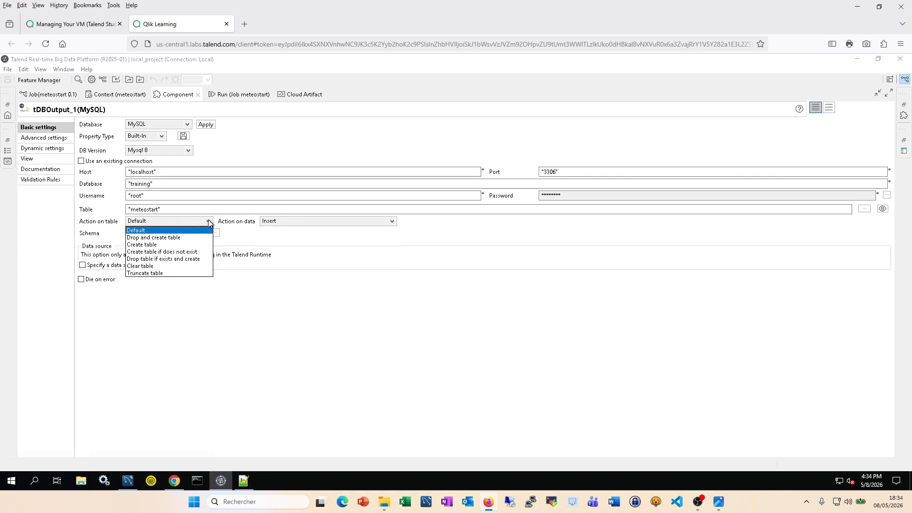
pyautogui.click(169, 253)
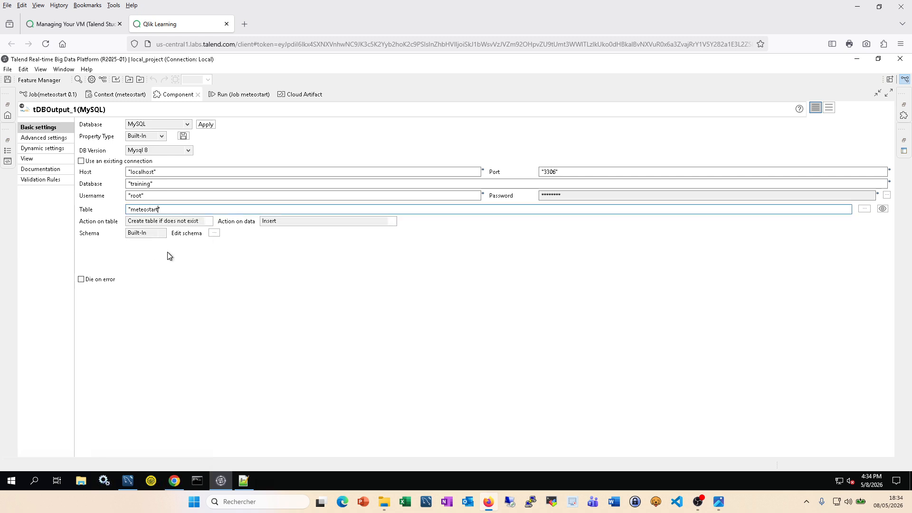
pyautogui.click(316, 222)
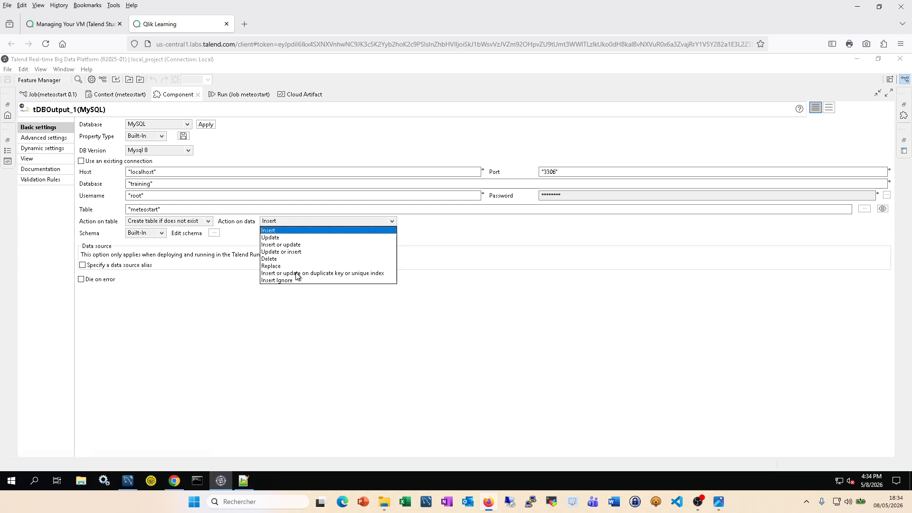
pyautogui.click(296, 246)
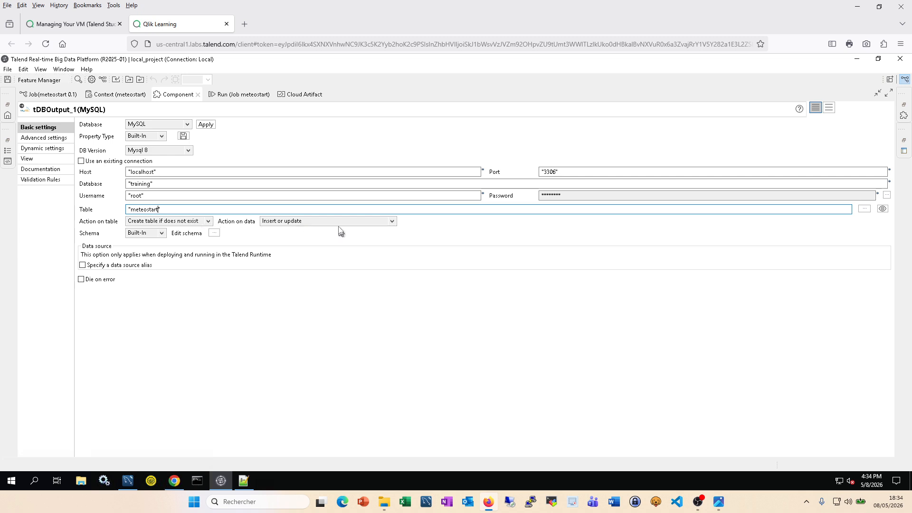
pyautogui.click(392, 222)
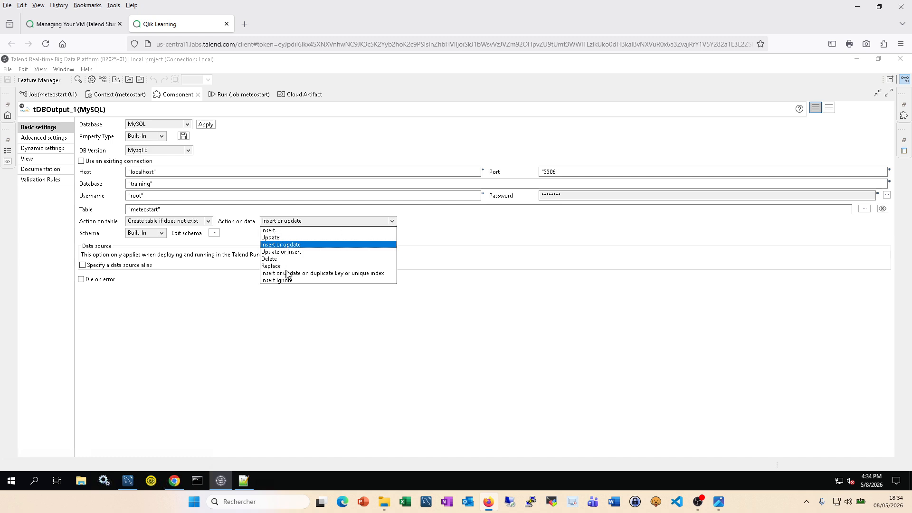
pyautogui.click(208, 221)
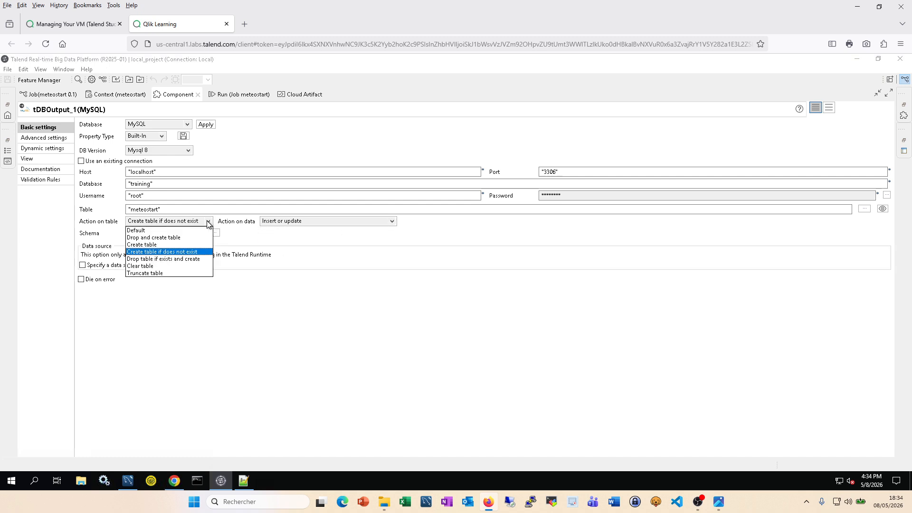
pyautogui.click(168, 260)
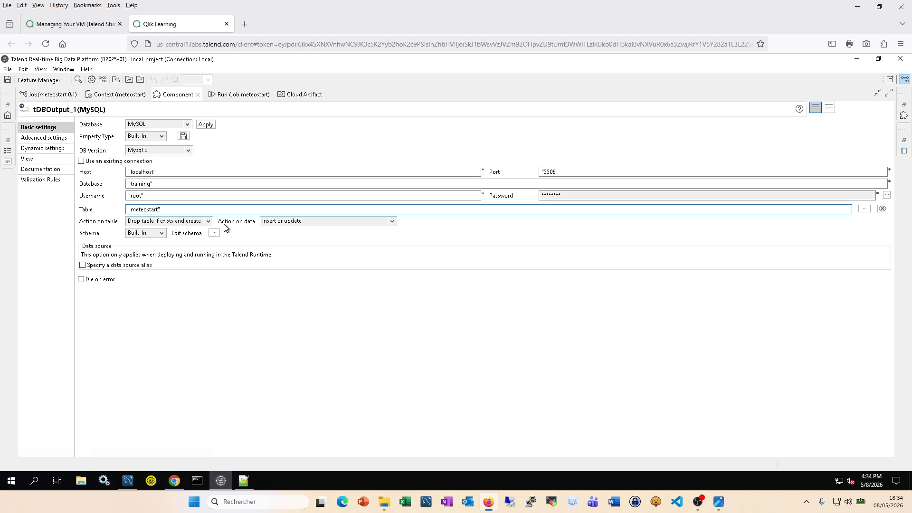
pyautogui.click(308, 221)
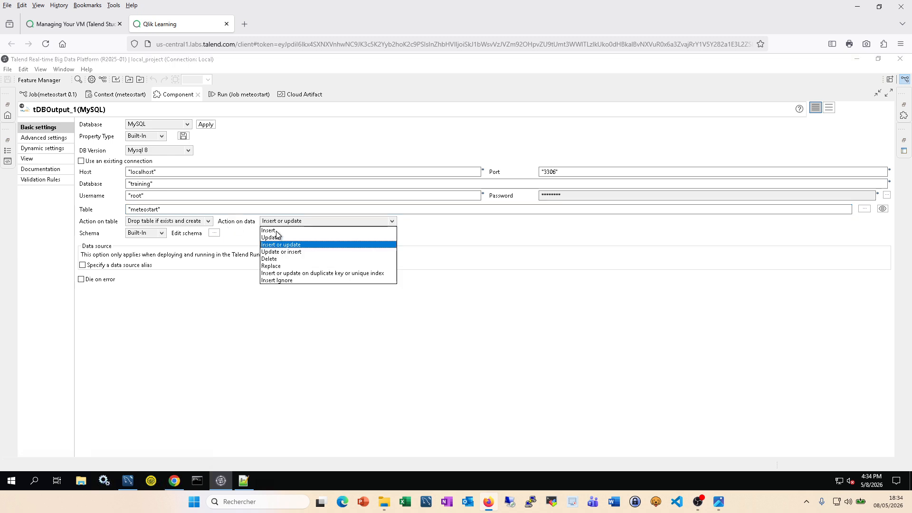
pyautogui.click(276, 231)
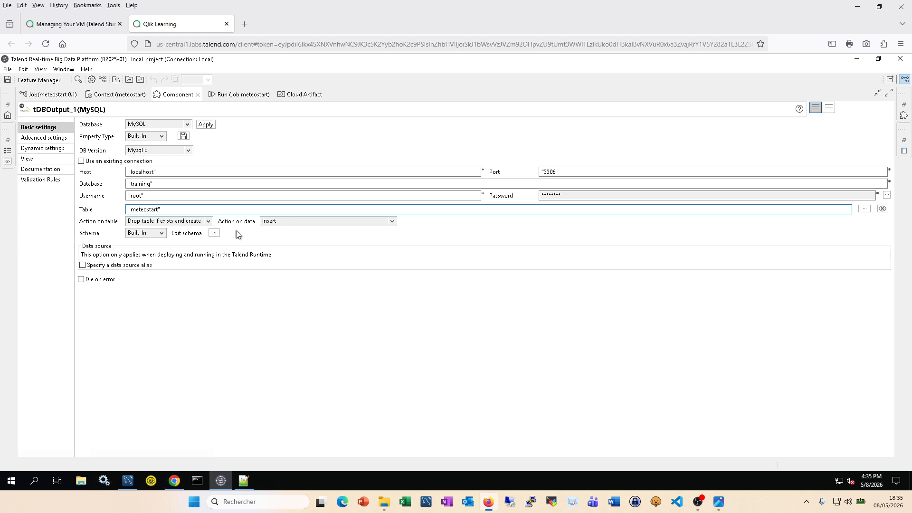
# Step: Reroute the row2 flow into tDBOutput_1 and deactivate tLogRow_1, moving it aside
pyautogui.doubleClick(177, 95)
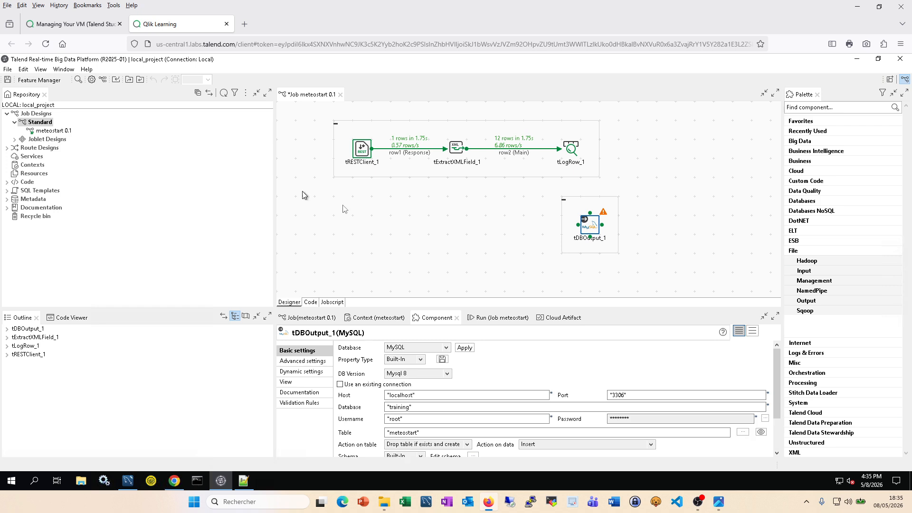
pyautogui.click(512, 154)
pyautogui.moveTo(563, 151); pyautogui.dragTo(589, 222)
pyautogui.click(573, 143)
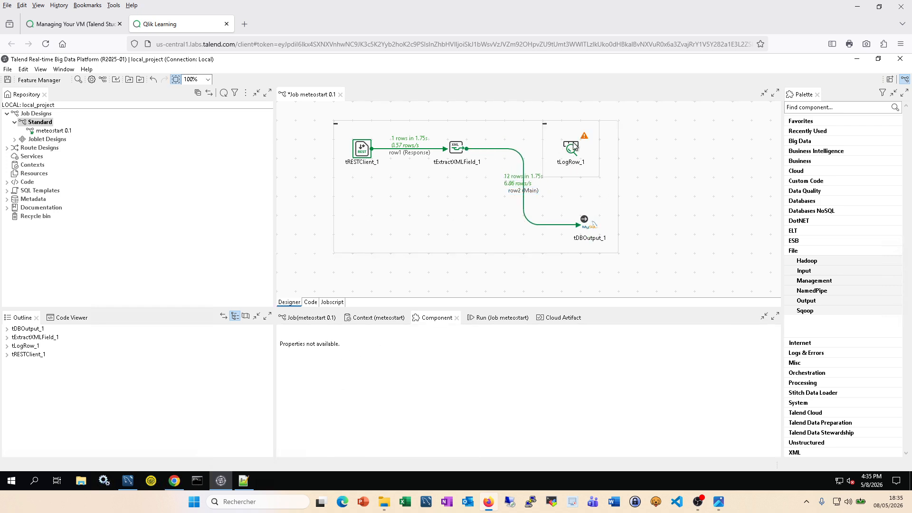
pyautogui.rightClick(573, 143)
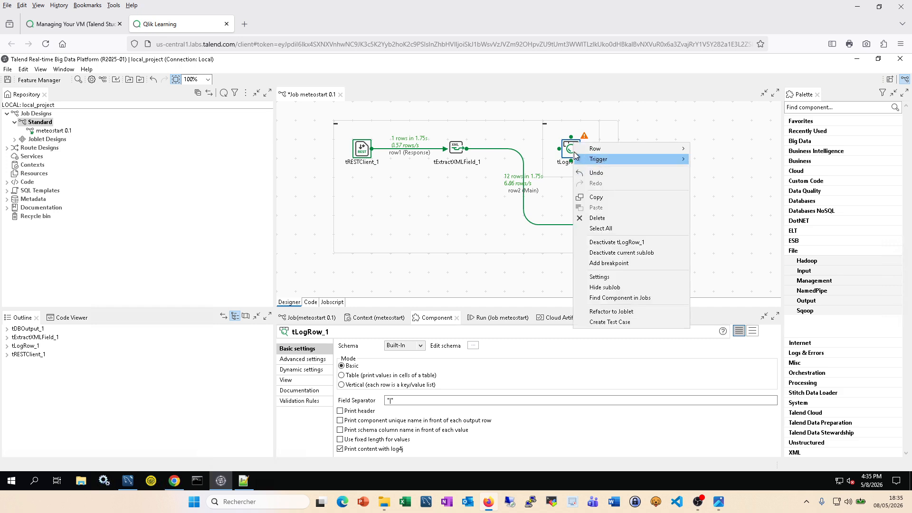
pyautogui.click(625, 242)
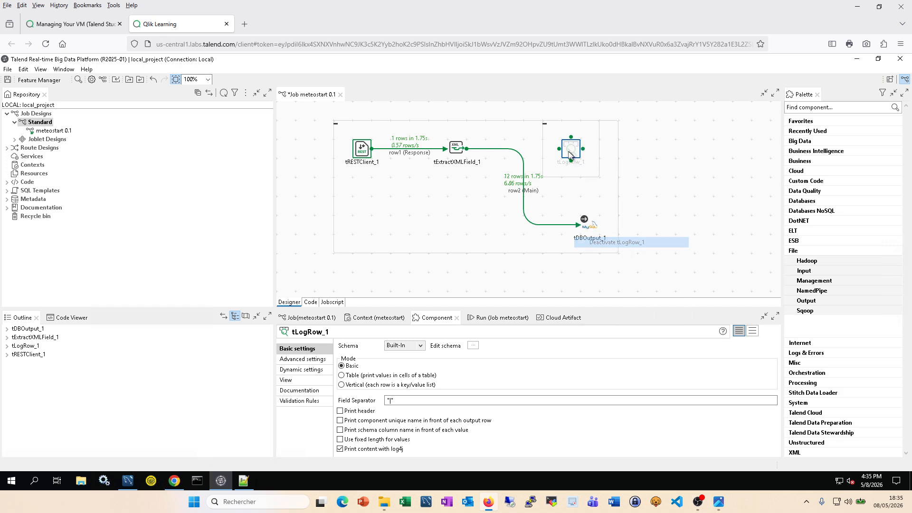
pyautogui.moveTo(570, 150); pyautogui.dragTo(666, 168)
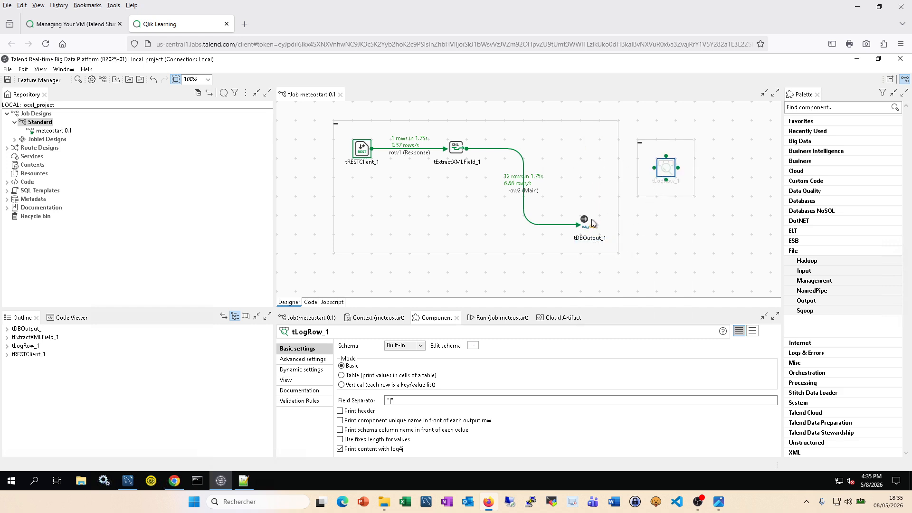
# Step: Line tDBOutput_1 up with the other components and save the meteostart job
pyautogui.moveTo(591, 220); pyautogui.dragTo(598, 164)
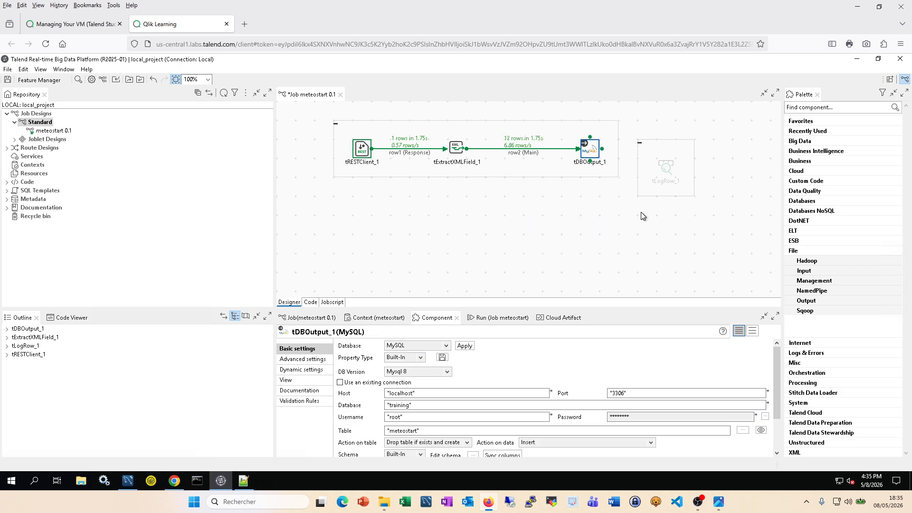
pyautogui.click(608, 222)
pyautogui.hotkey('ctrl', 's')
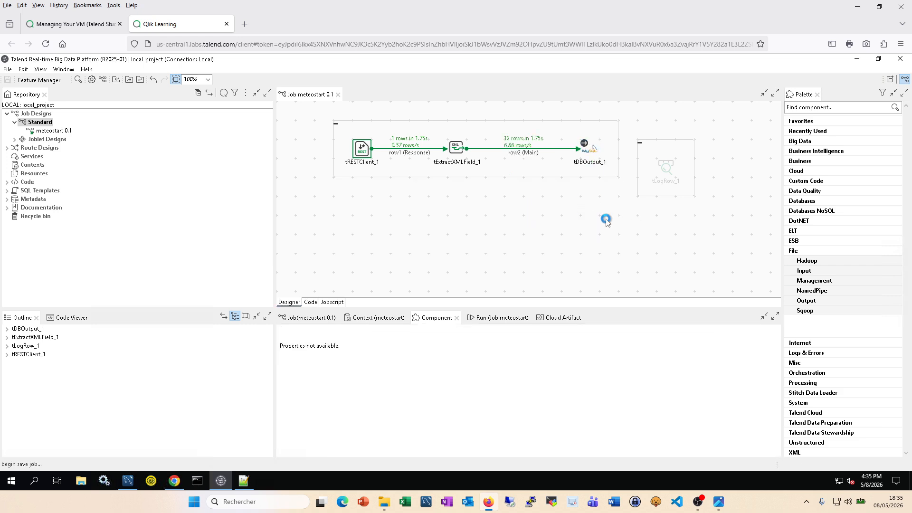
# Step: Clear the console and rerun the meteostart job
pyautogui.click(503, 321)
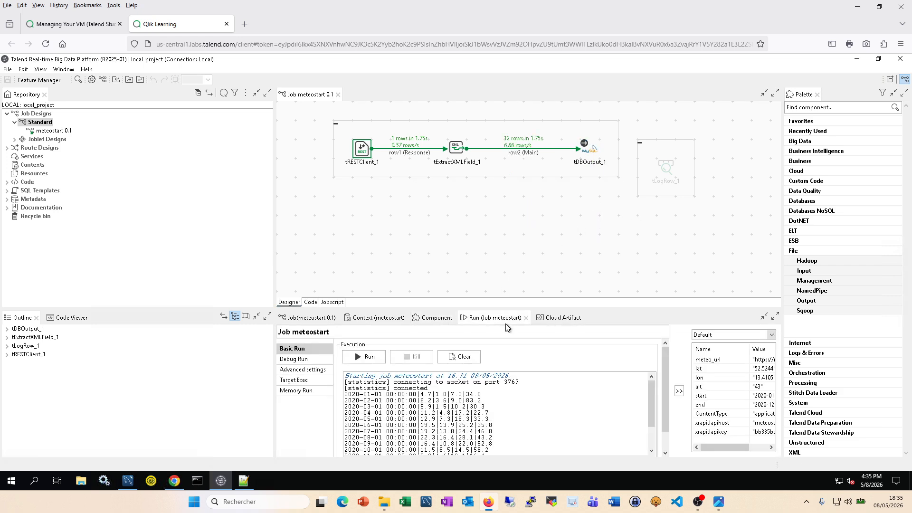
pyautogui.click(465, 357)
pyautogui.click(367, 358)
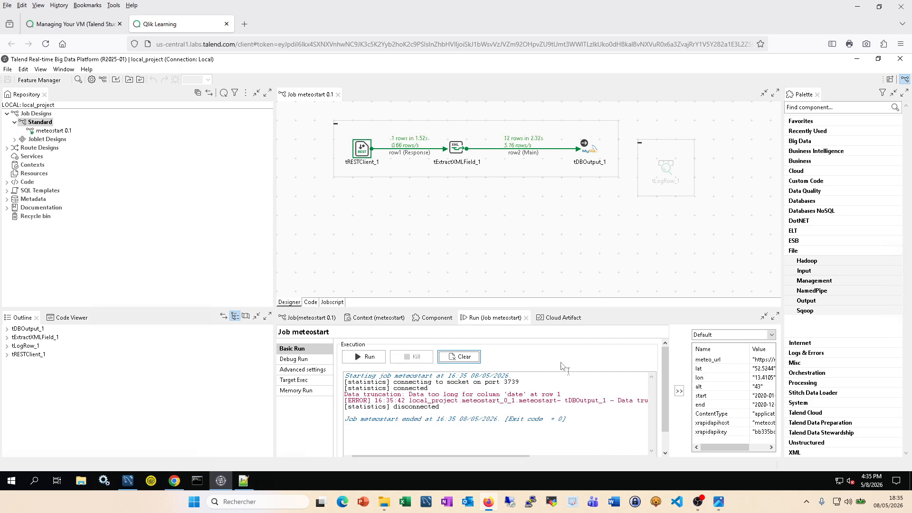
# Step: Read the 'Data too long for column date' error, then show tDBOutput_1's MySQL settings
pyautogui.doubleClick(495, 317)
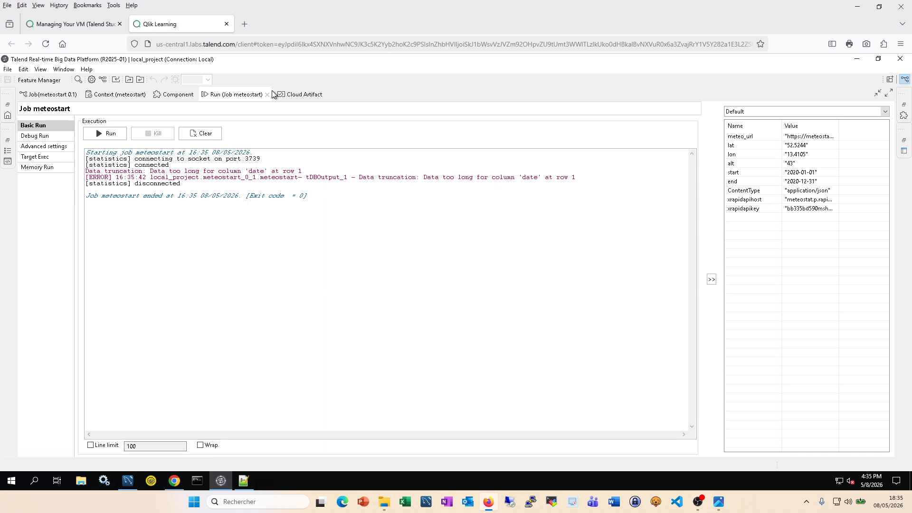
pyautogui.doubleClick(239, 98)
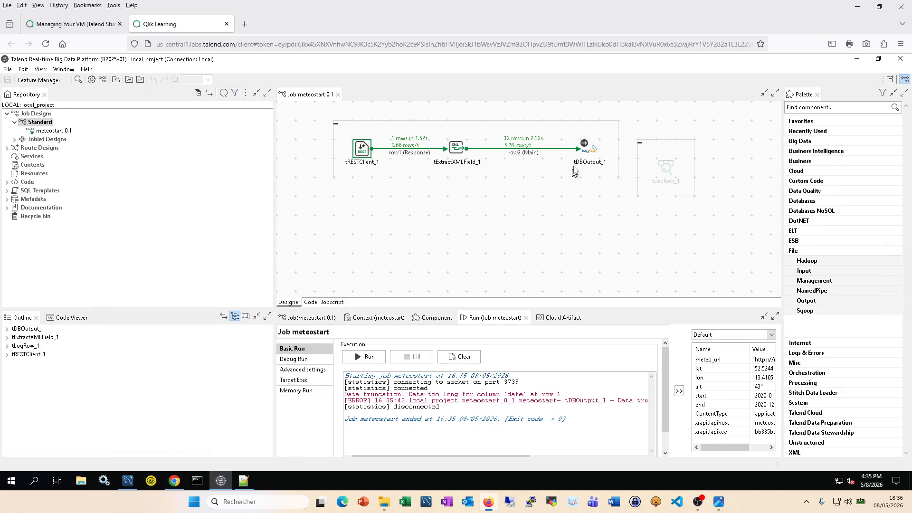
pyautogui.click(584, 152)
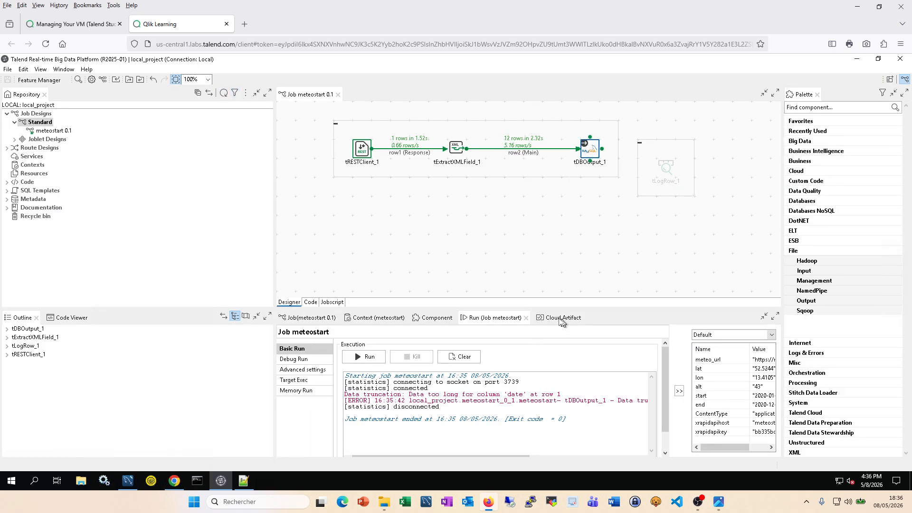
pyautogui.click(434, 319)
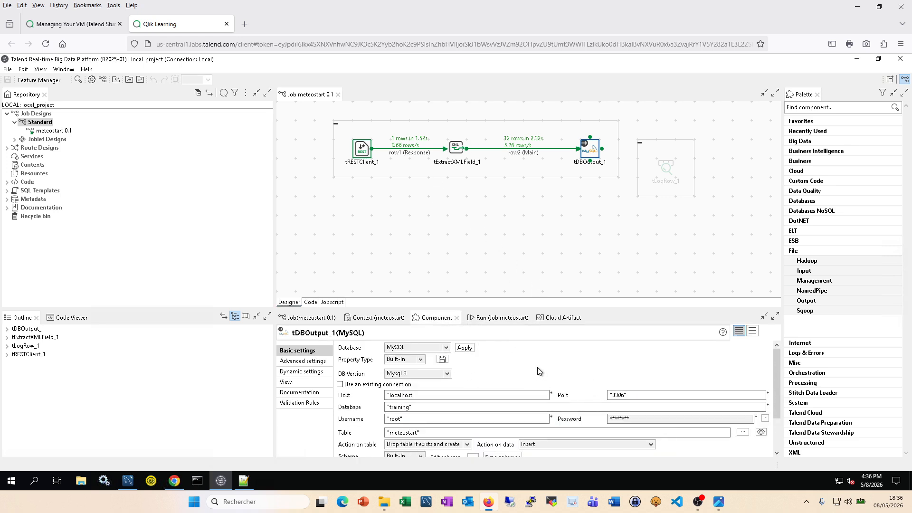
# Step: Open tDBOutput_1's schema editor, widening the DB Type column and the window
pyautogui.scroll(-3, 540, 362)
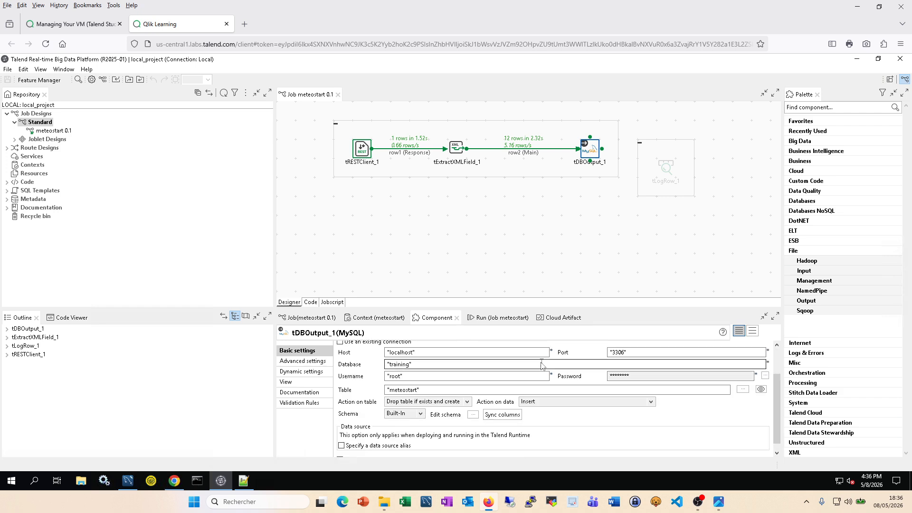
pyautogui.click(473, 415)
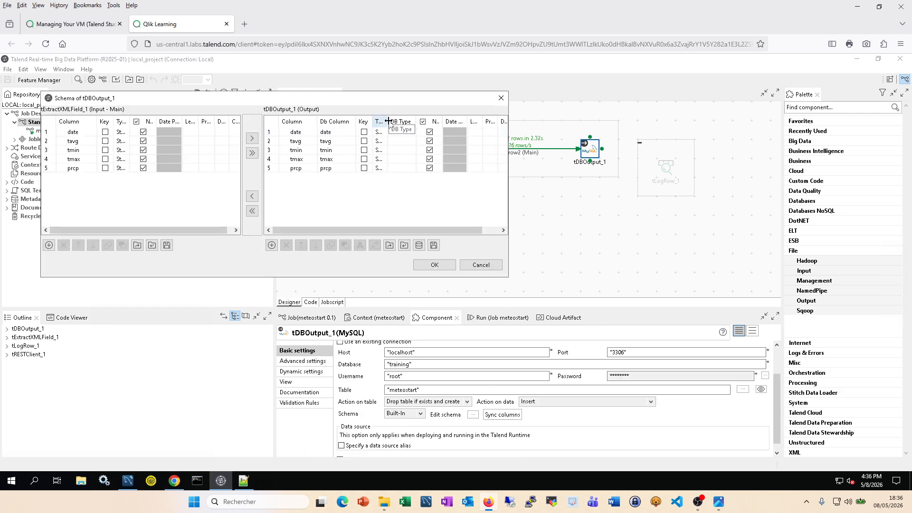
pyautogui.moveTo(389, 121); pyautogui.dragTo(400, 123)
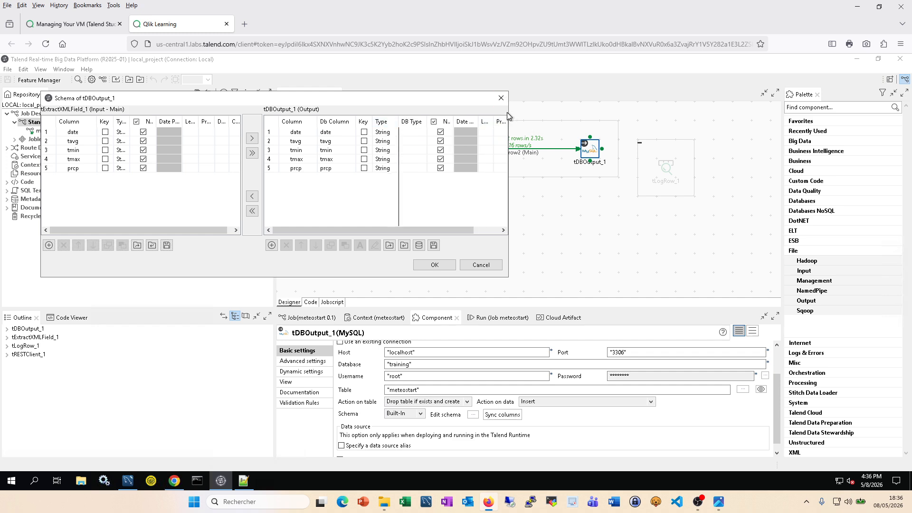
pyautogui.moveTo(508, 113); pyautogui.dragTo(628, 116)
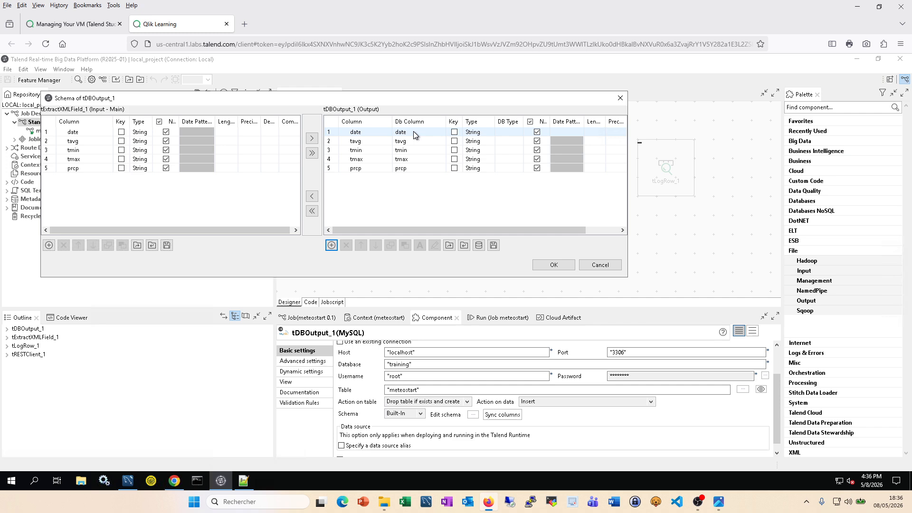
# Step: Set the date column's DB type to VARCHAR
pyautogui.click(514, 132)
pyautogui.click(524, 132)
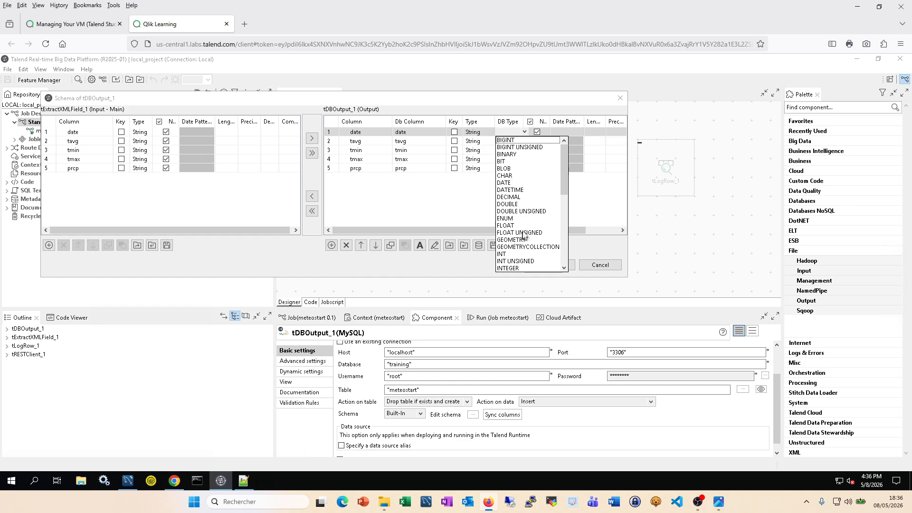
pyautogui.scroll(-2, 524, 230)
pyautogui.scroll(2, 525, 228)
pyautogui.scroll(-1, 526, 227)
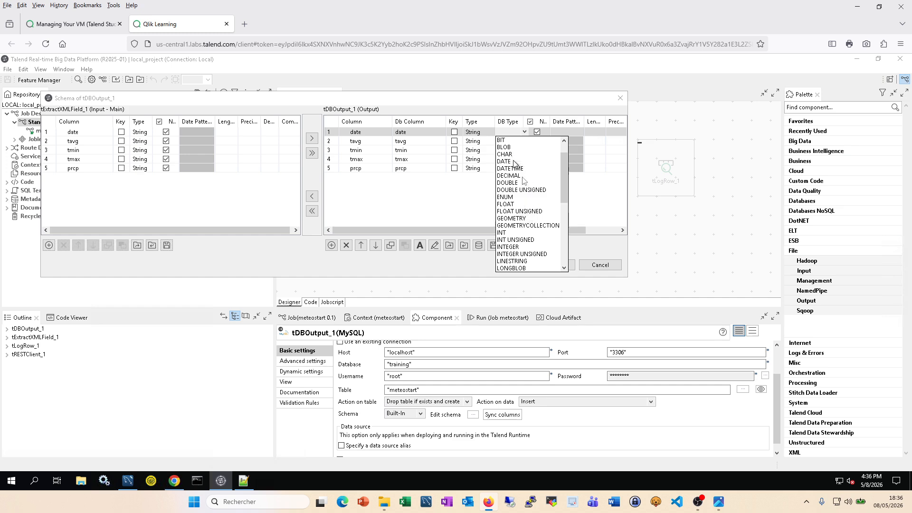
pyautogui.scroll(-7, 531, 203)
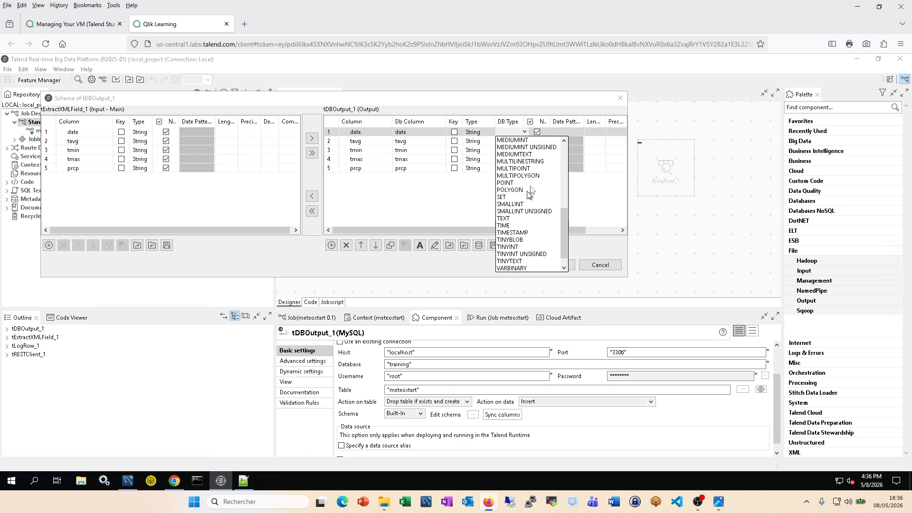
pyautogui.scroll(1, 519, 199)
pyautogui.scroll(2, 520, 199)
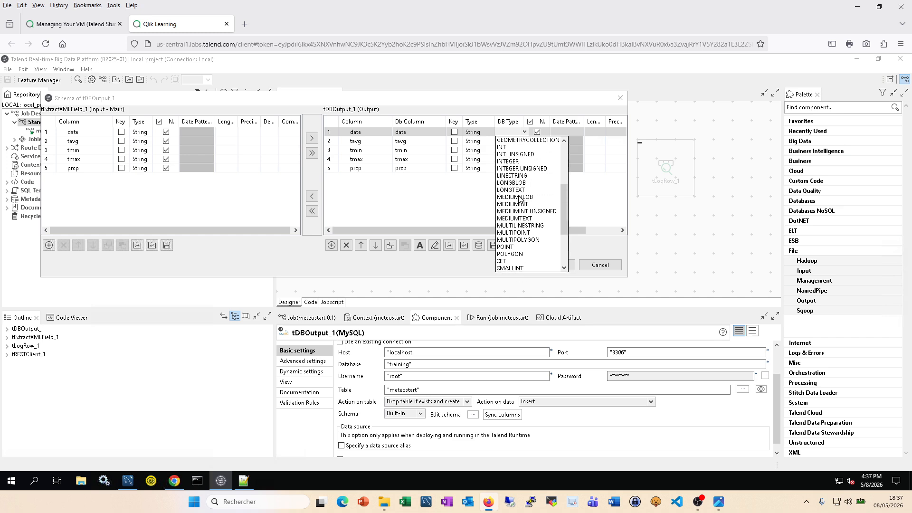
pyautogui.scroll(1, 522, 199)
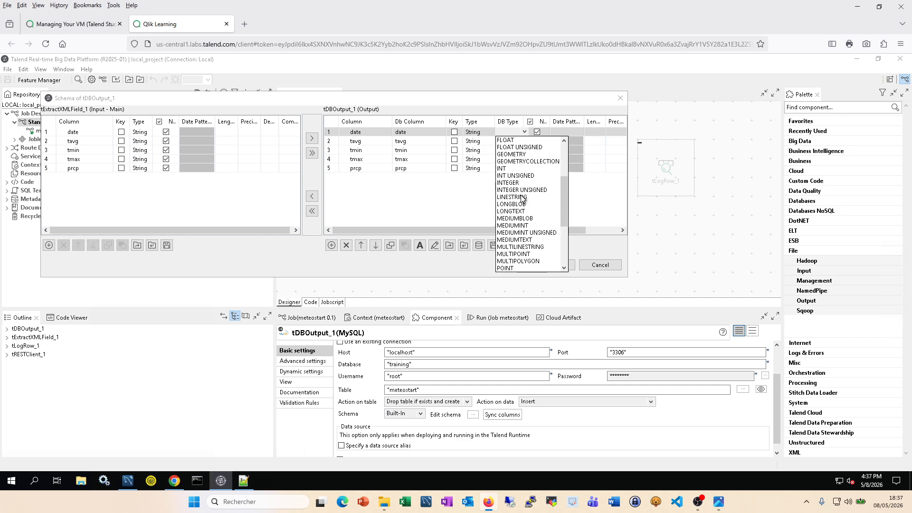
pyautogui.scroll(2, 522, 200)
pyautogui.scroll(2, 523, 198)
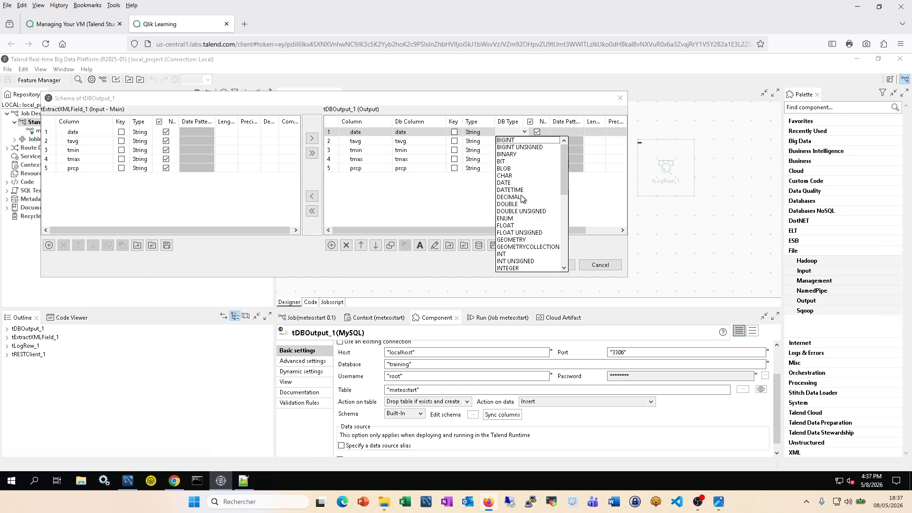
pyautogui.scroll(-4, 522, 199)
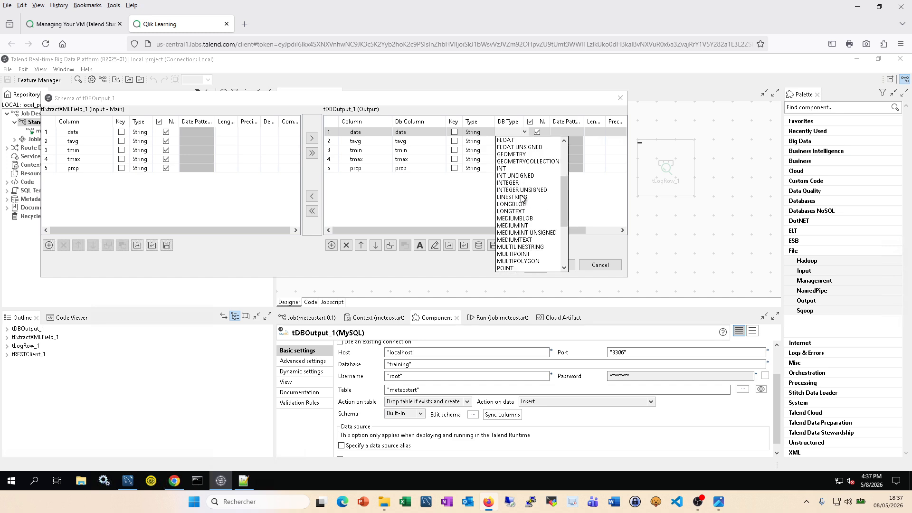
pyautogui.scroll(-2, 523, 199)
pyautogui.scroll(-3, 523, 199)
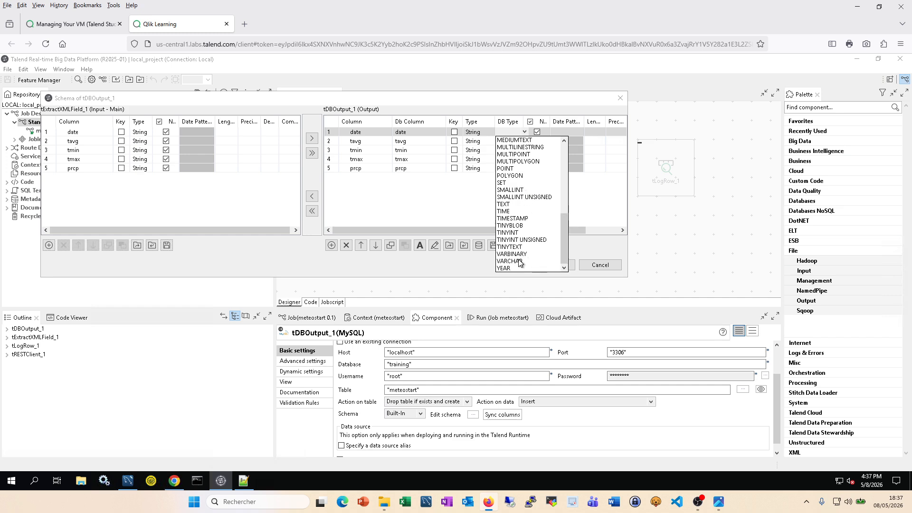
pyautogui.click(521, 261)
# Step: Set the DB type of tavg, tmin, tmax and prcp to VARCHAR
pyautogui.click(514, 144)
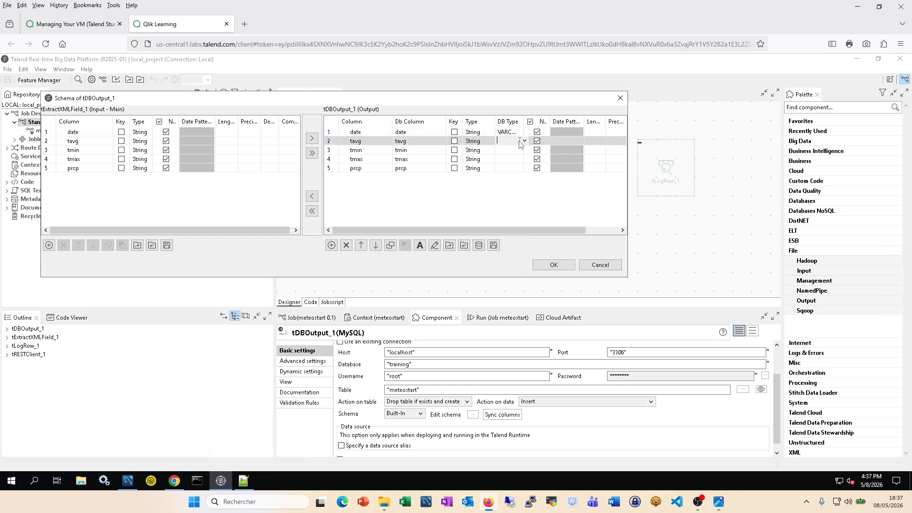
pyautogui.click(524, 140)
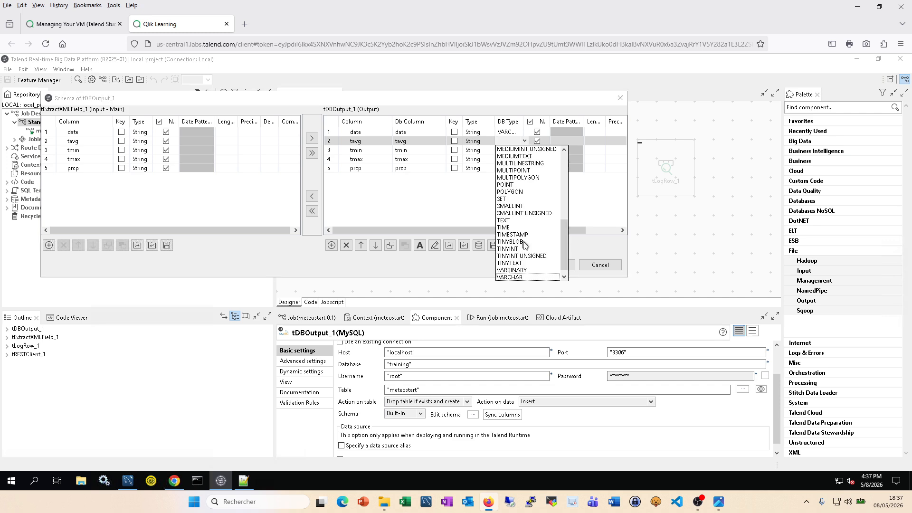
pyautogui.click(526, 273)
pyautogui.click(517, 142)
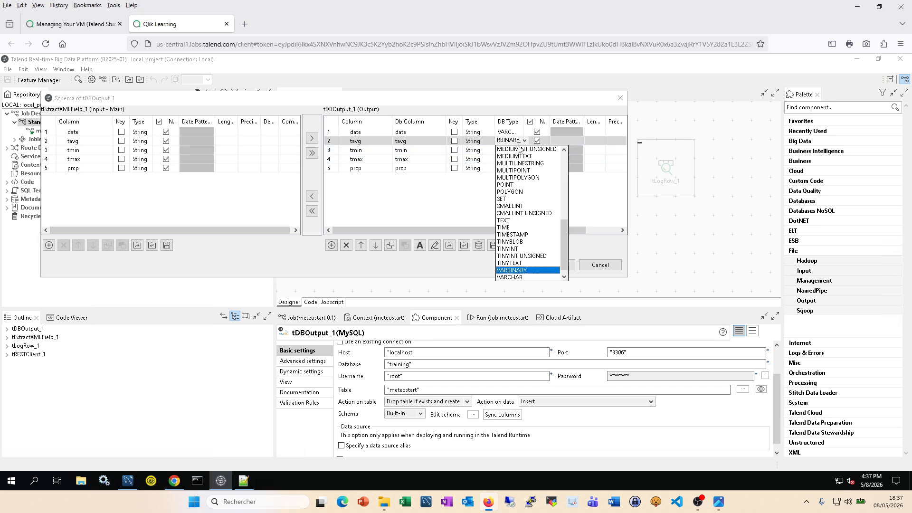
pyautogui.click(525, 277)
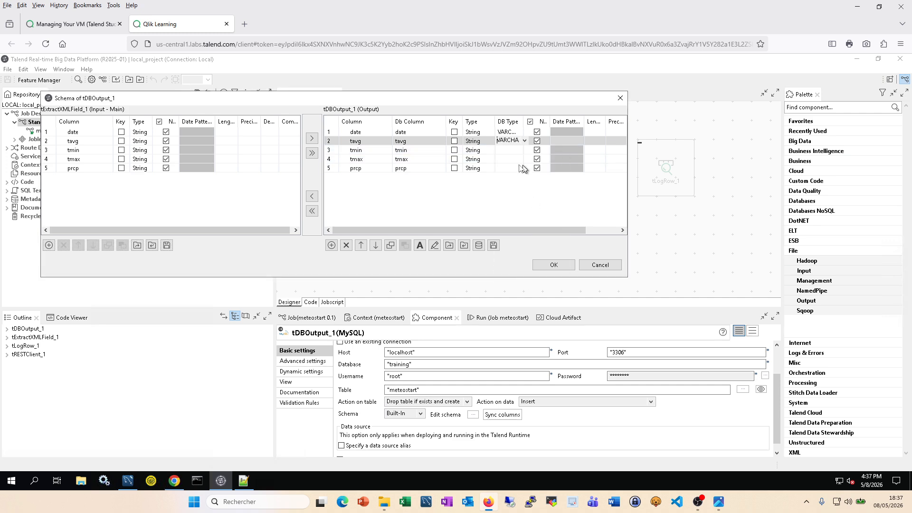
pyautogui.click(516, 150)
pyautogui.click(524, 150)
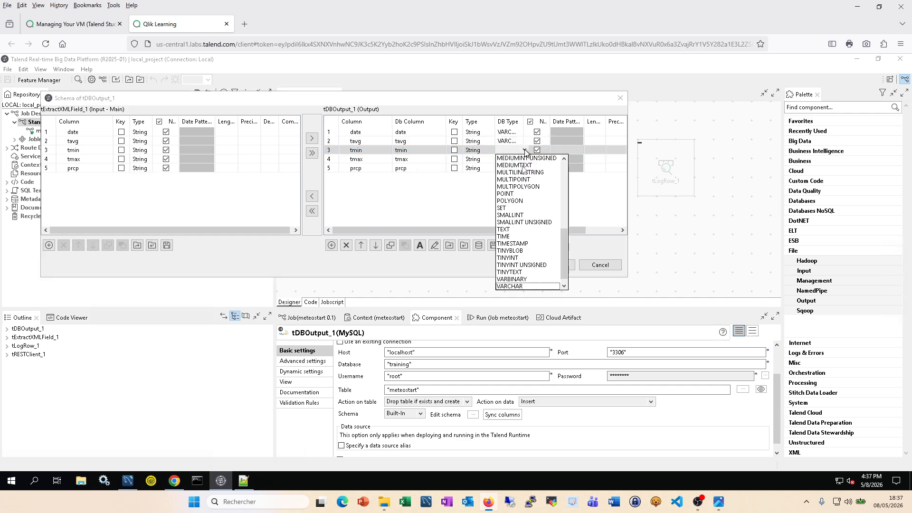
pyautogui.click(518, 286)
pyautogui.click(517, 160)
pyautogui.click(517, 159)
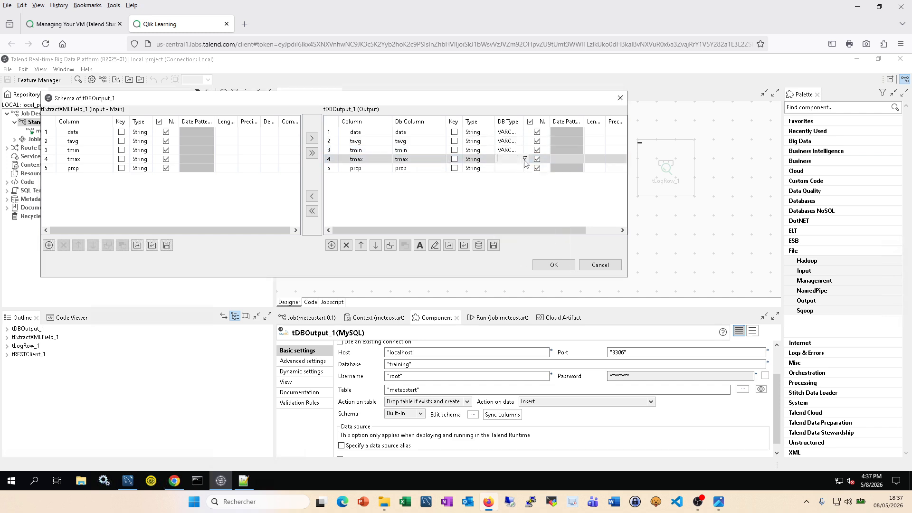
pyautogui.click(525, 159)
pyautogui.click(519, 295)
pyautogui.click(526, 168)
pyautogui.click(525, 169)
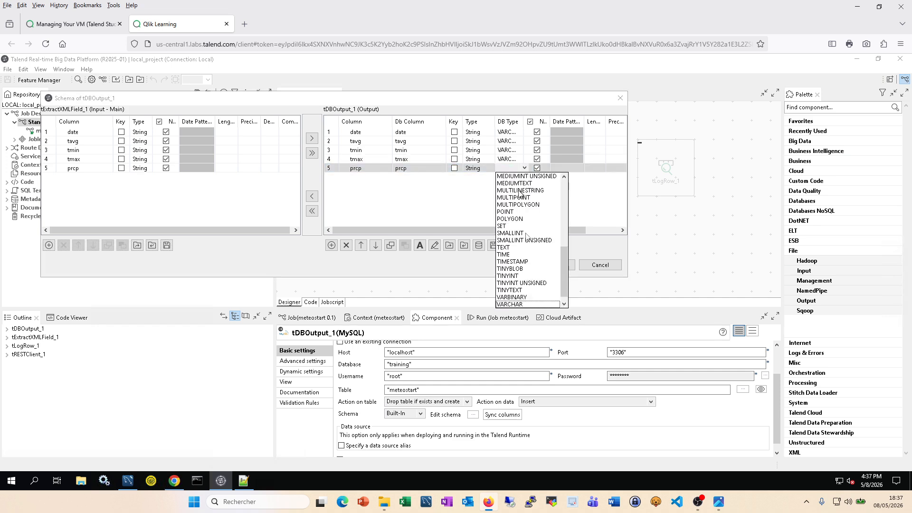
pyautogui.click(524, 305)
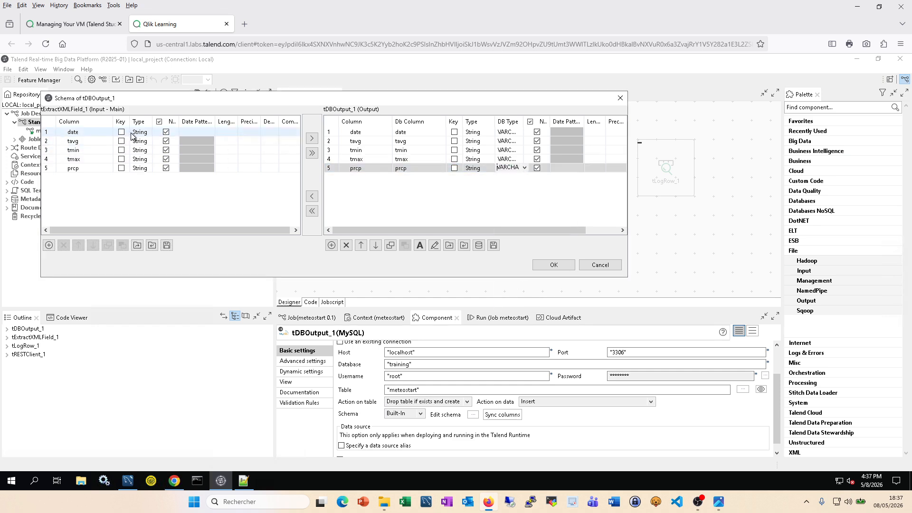
# Step: Give the date and tavg columns a length of 256
pyautogui.click(596, 131)
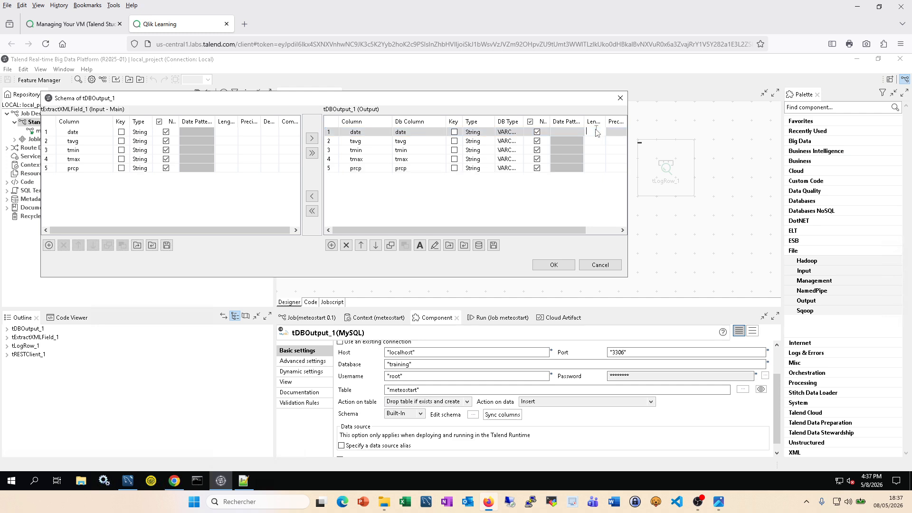
pyautogui.write('256')
pyautogui.moveTo(597, 130); pyautogui.dragTo(586, 130)
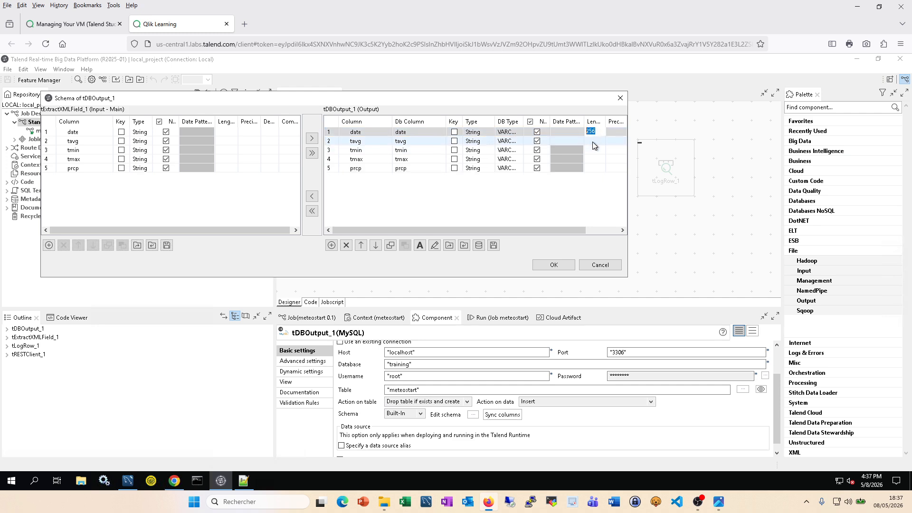
pyautogui.click(592, 141)
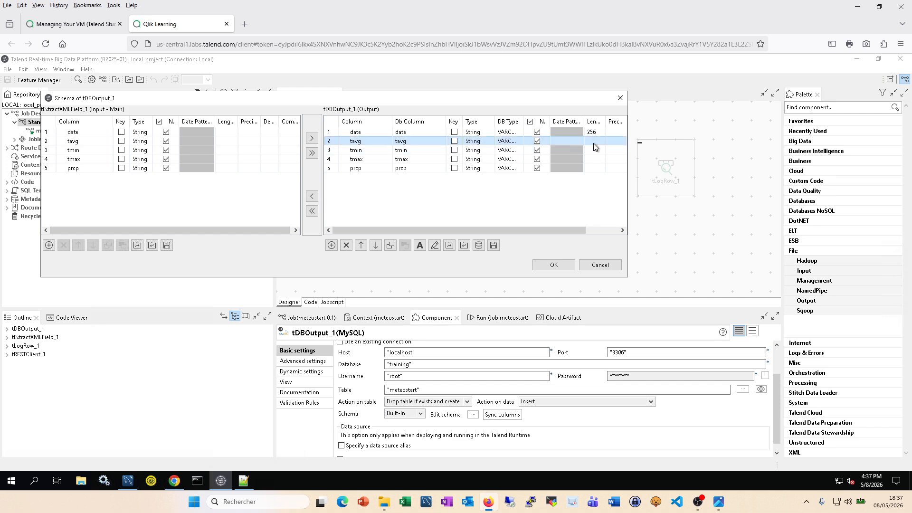
pyautogui.click(593, 141)
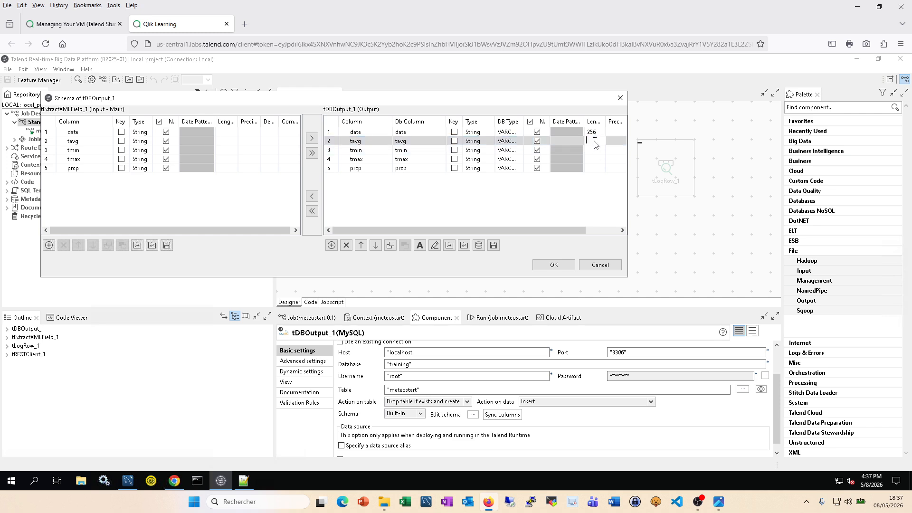
pyautogui.write('256')
pyautogui.click(591, 148)
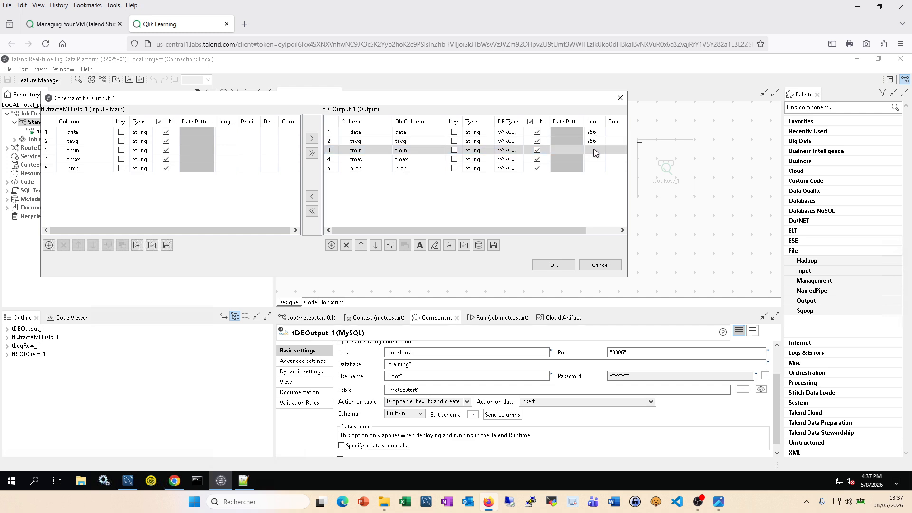
# Step: Set tmin, tmax and prcp lengths to 256 and apply the schema
pyautogui.click(596, 157)
pyautogui.click(594, 148)
pyautogui.click(596, 151)
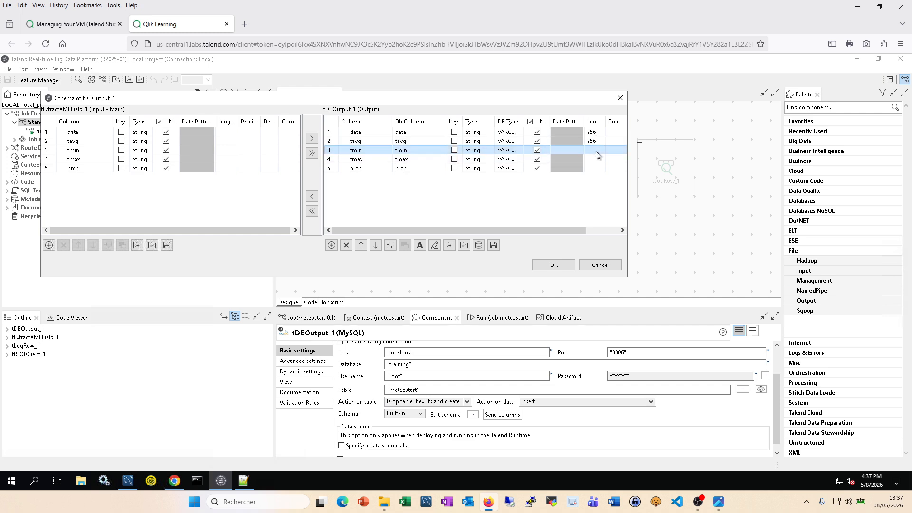
pyautogui.click(596, 151)
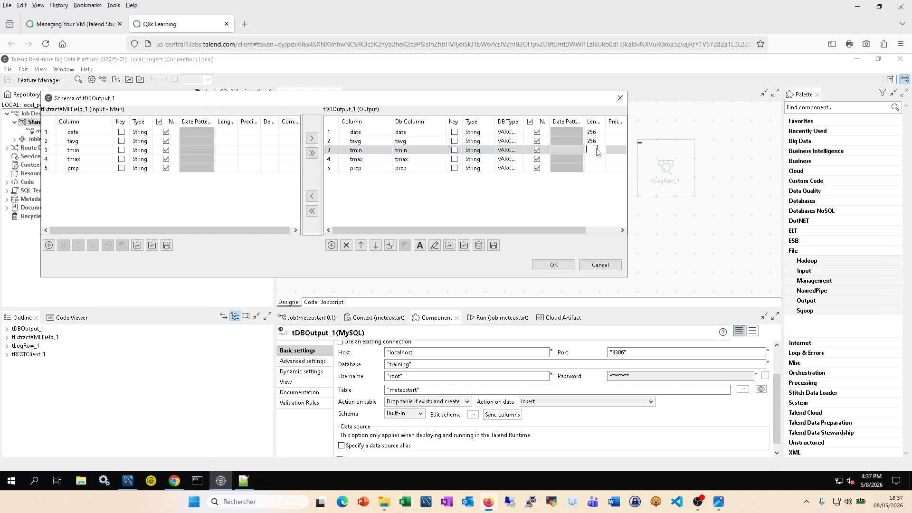
pyautogui.write('2')
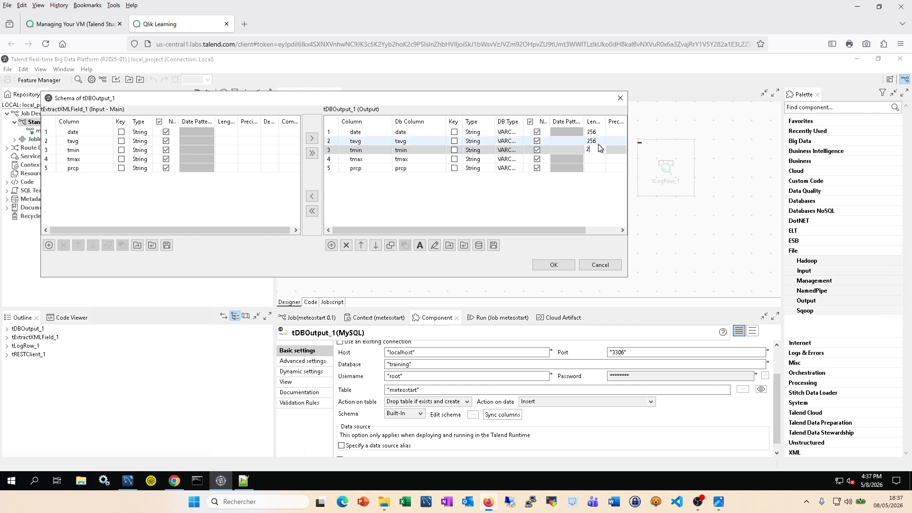
pyautogui.write('56')
pyautogui.click(598, 160)
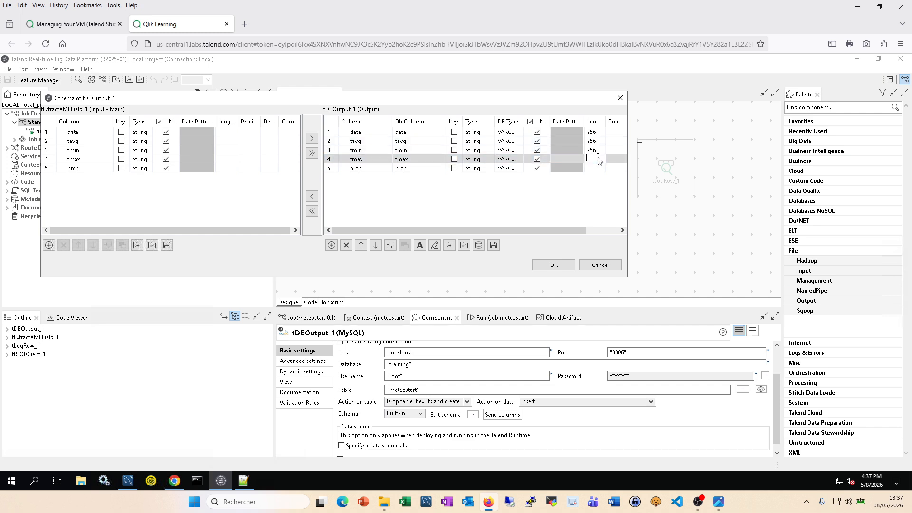
pyautogui.write('256')
pyautogui.click(599, 169)
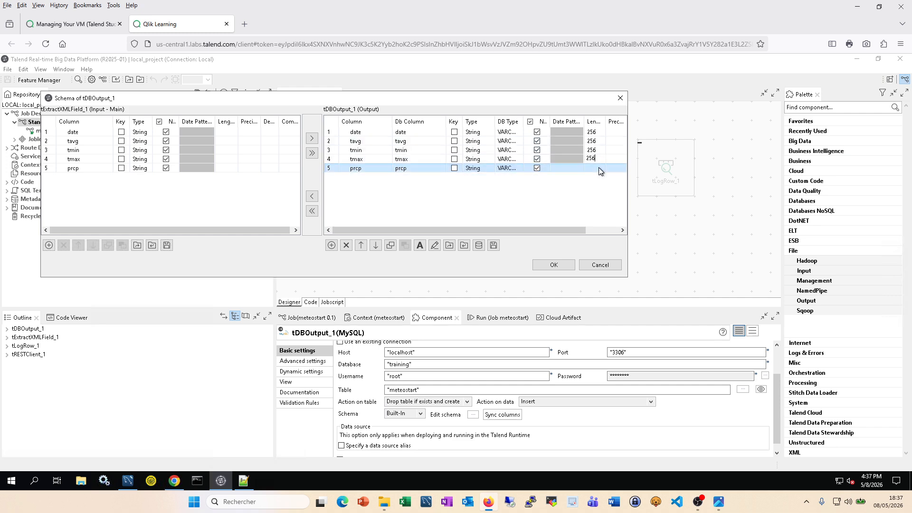
pyautogui.write('256')
pyautogui.click(572, 263)
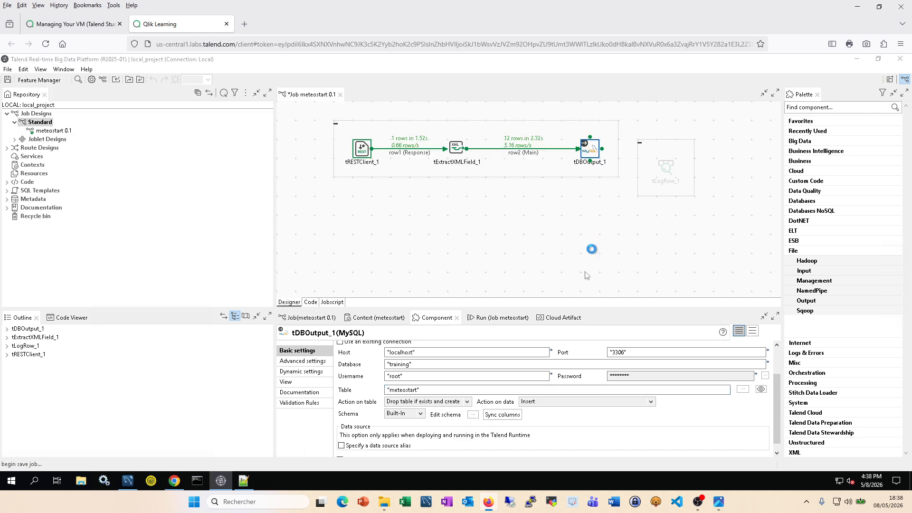
# Step: Save meteostart, clear the console and rerun it, then switch to MySQL Workbench
pyautogui.hotkey('ctrl', 's')
pyautogui.click(494, 317)
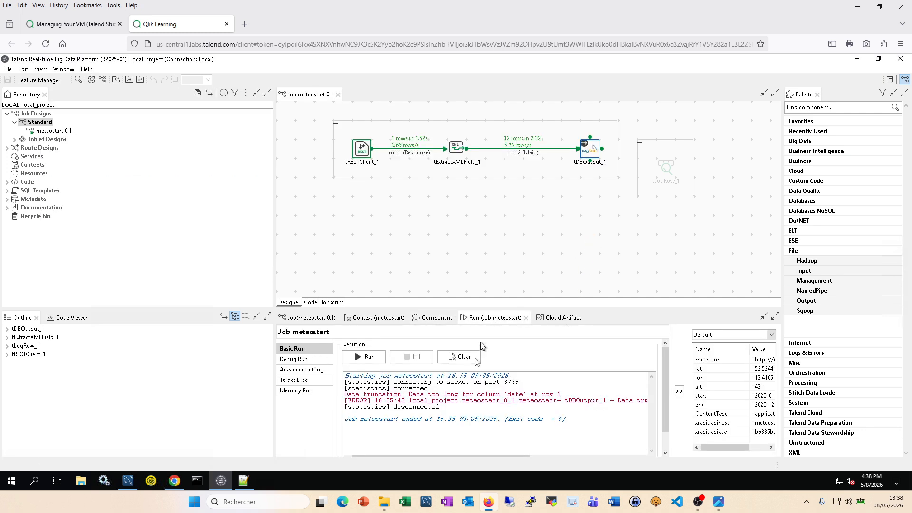
pyautogui.click(460, 357)
pyautogui.click(367, 356)
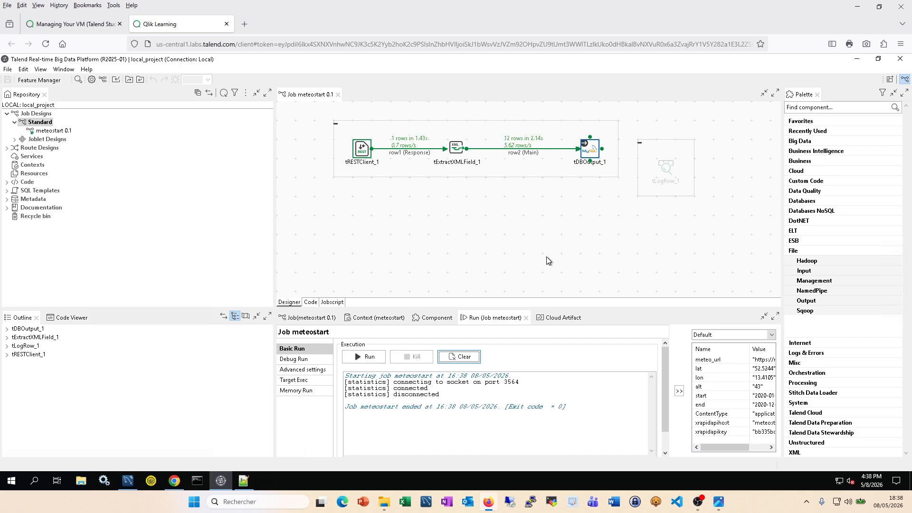
pyautogui.click(129, 482)
# Step: Connect to Local instance MySQL57 with the root password, retrying after a connection error
pyautogui.click(112, 292)
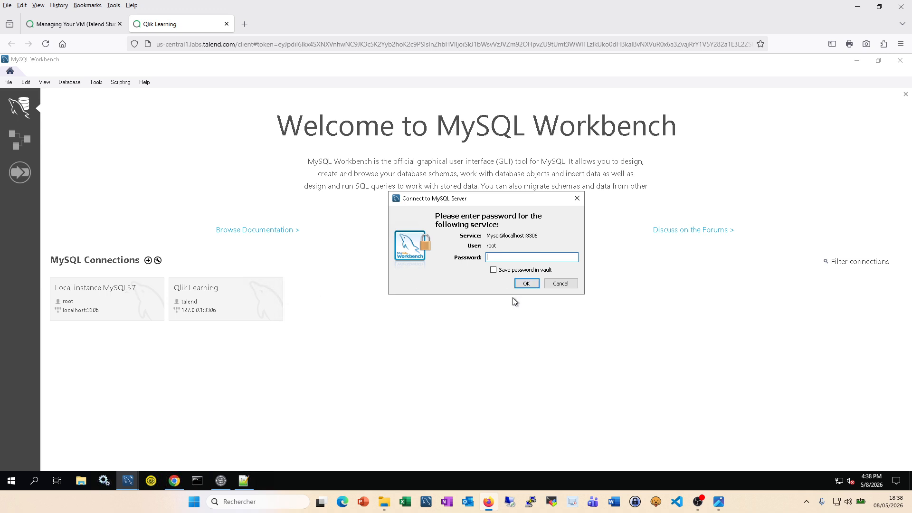
pyautogui.write('***')
pyautogui.click(526, 284)
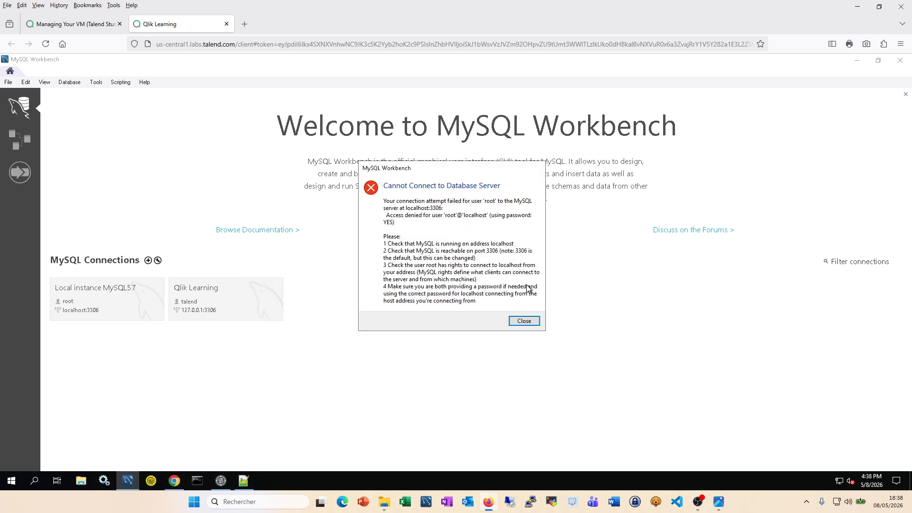
pyautogui.click(524, 322)
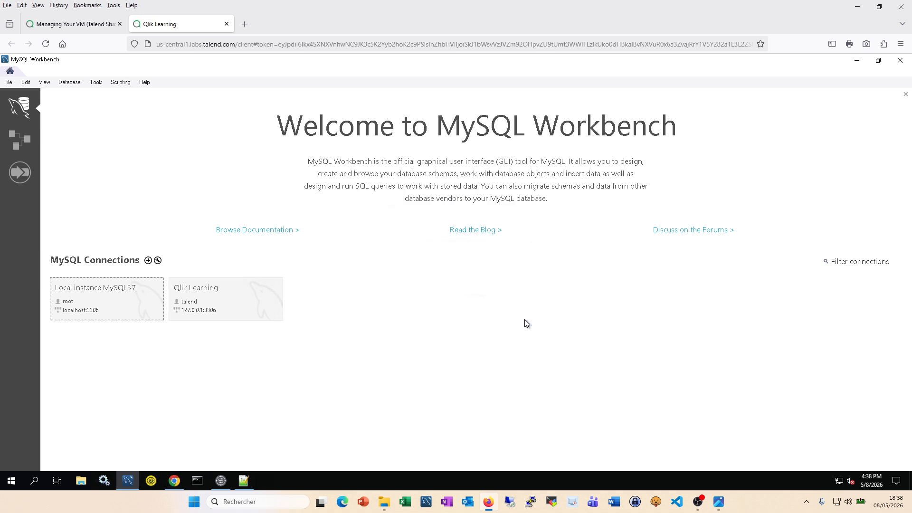
pyautogui.click(127, 290)
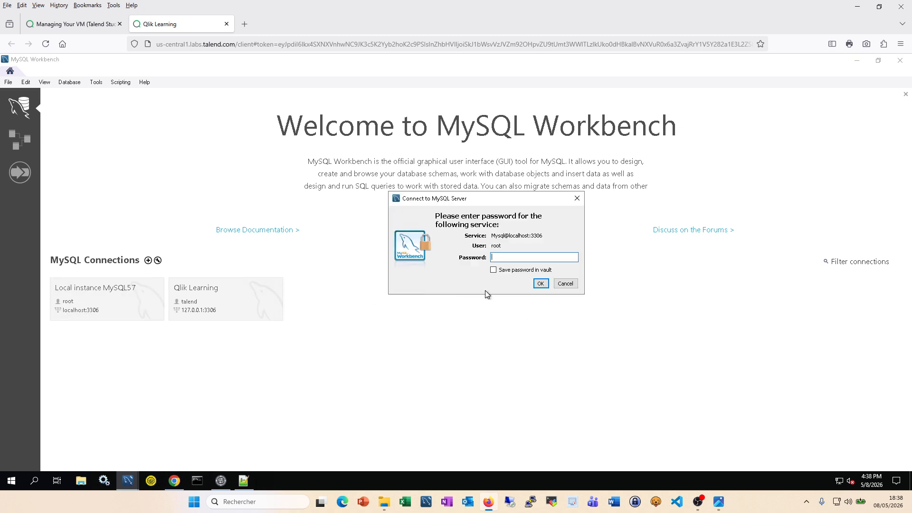
pyautogui.click(541, 284)
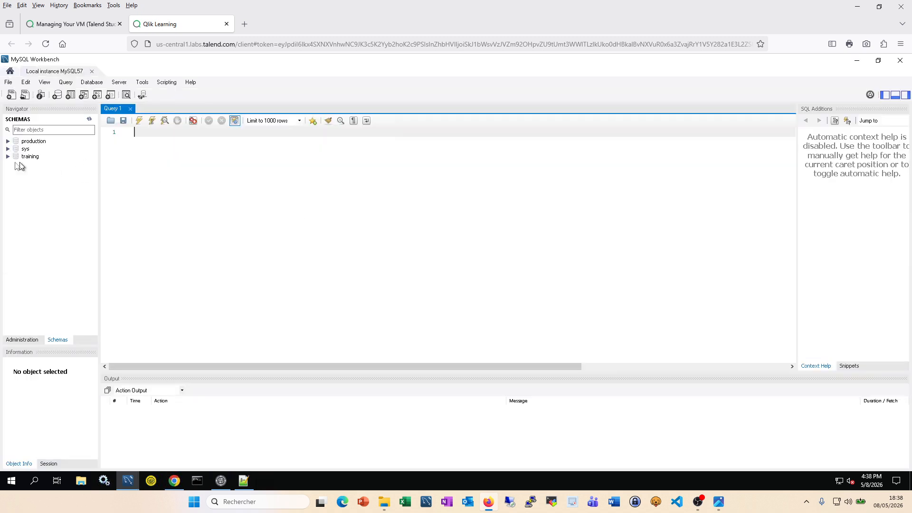
# Step: List the 12 rows of training.meteostart via Select Rows - Limit 1000, then return to Talend Studio
pyautogui.click(8, 156)
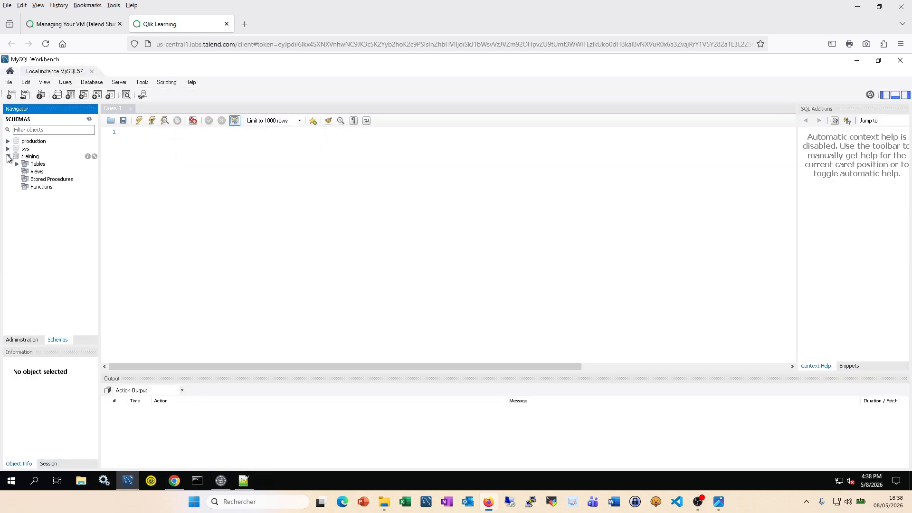
pyautogui.click(17, 163)
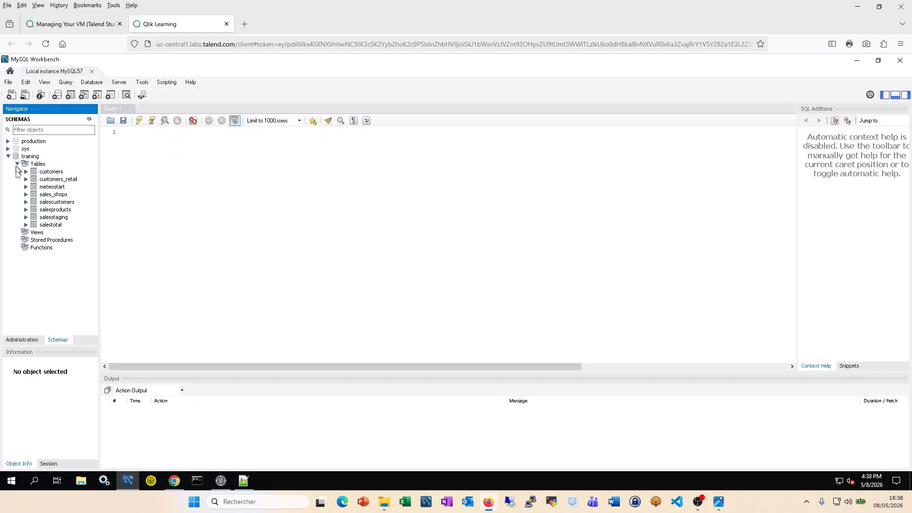
pyautogui.doubleClick(50, 187)
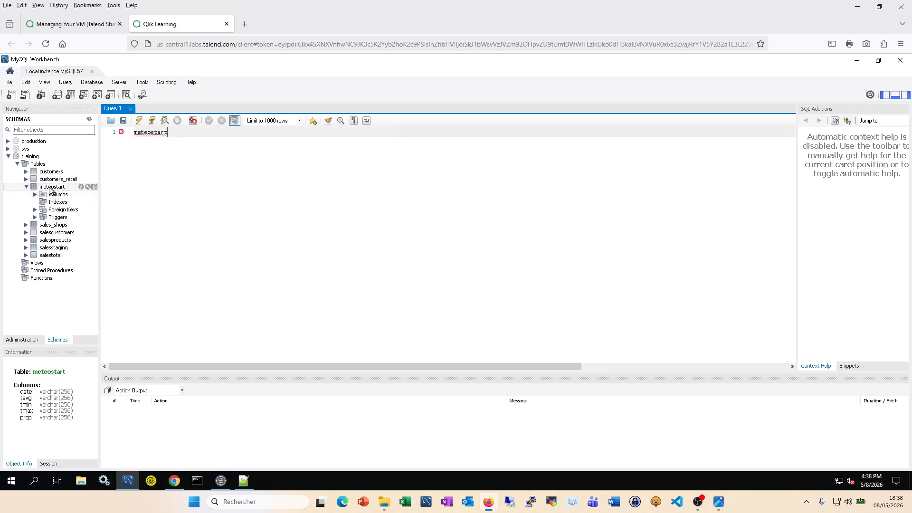
pyautogui.rightClick(49, 189)
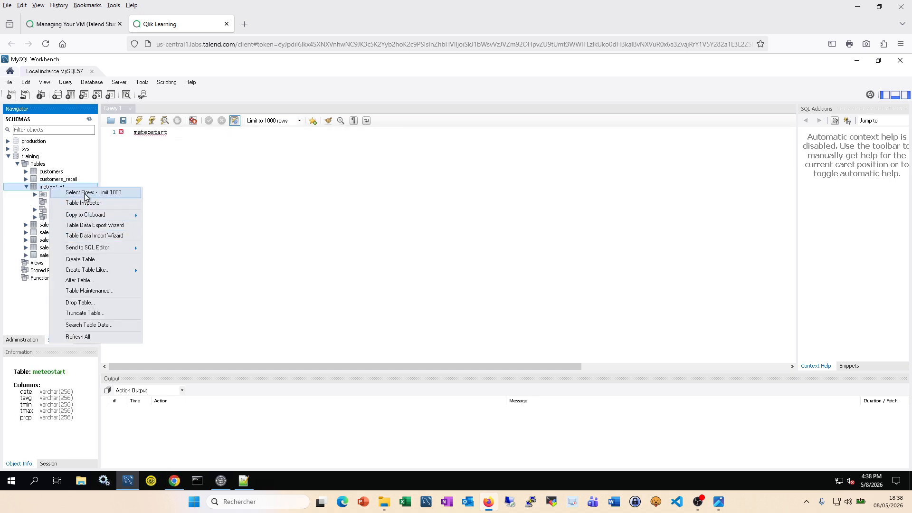
pyautogui.click(85, 195)
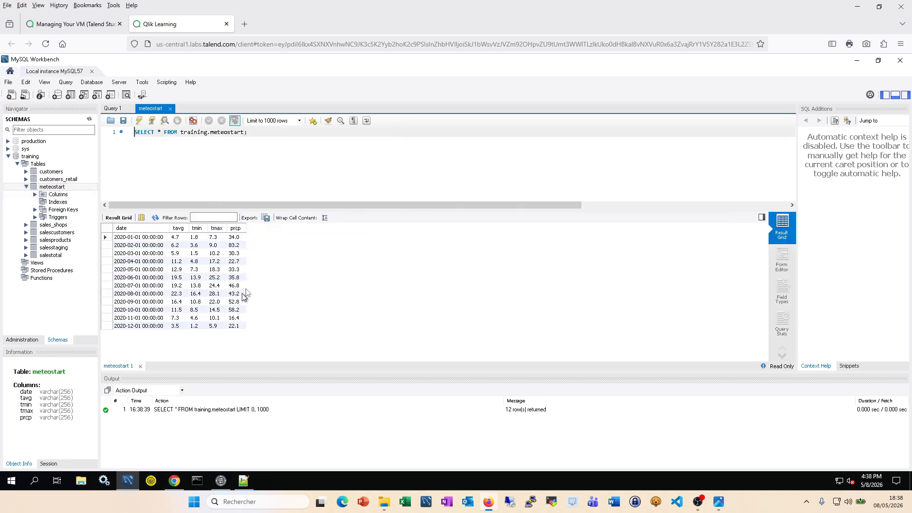
pyautogui.click(227, 483)
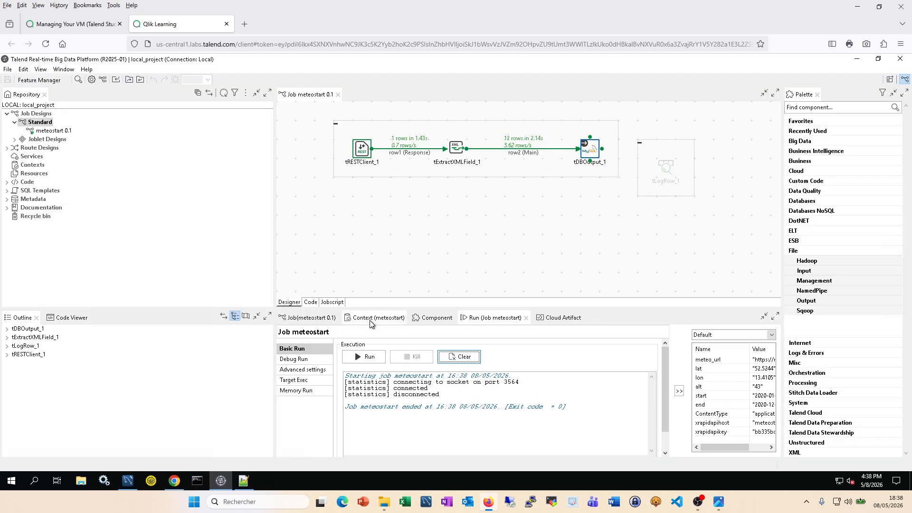